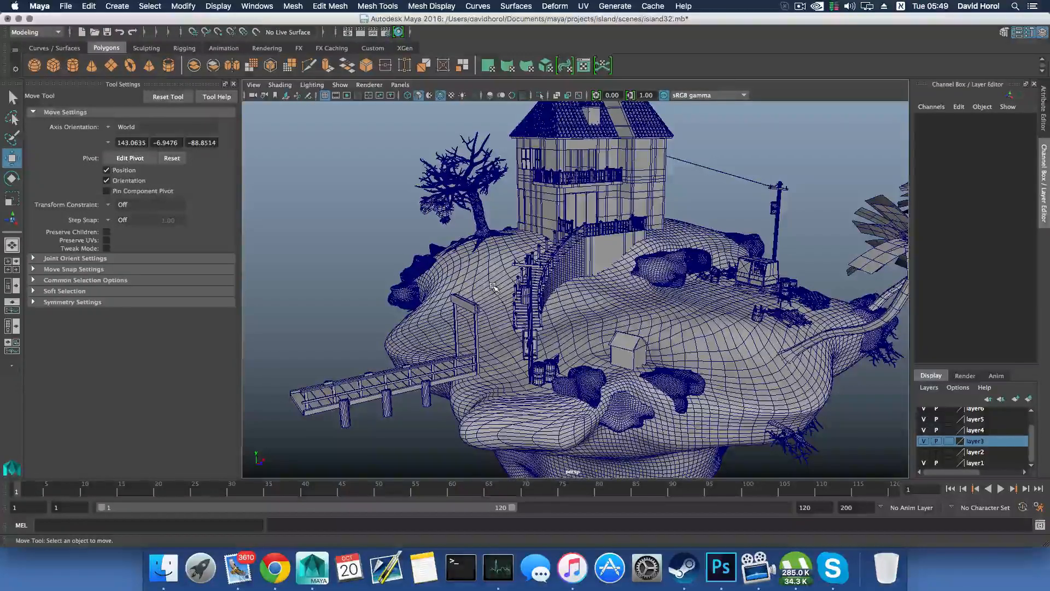
Step: Hide layer3, layer4, layer5 and layer6, keeping layer7 visible
left_click_drag(494, 285, 508, 301, "alt")
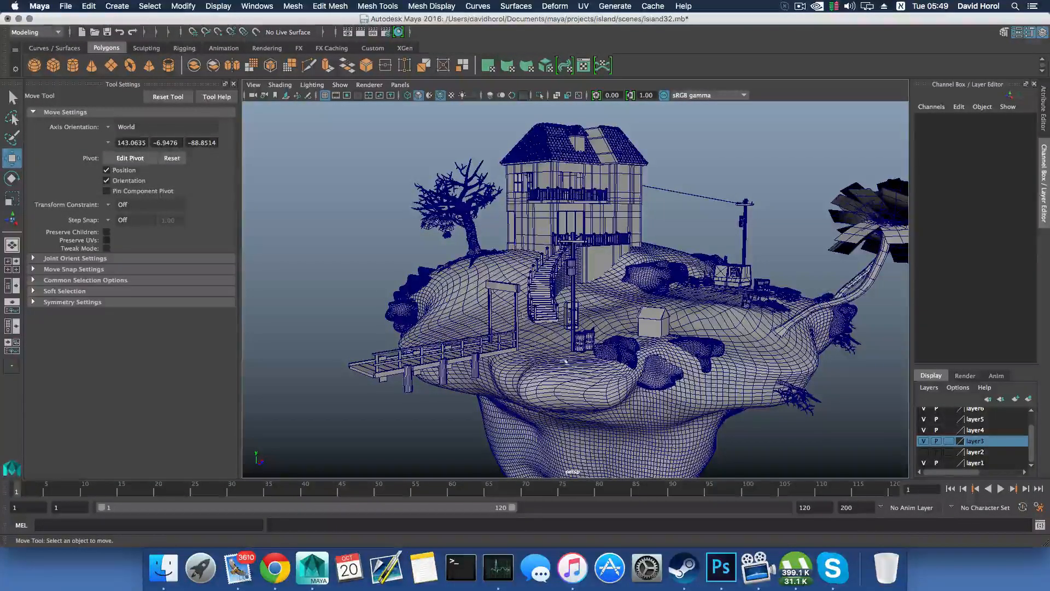
left_click(924, 441)
left_click(924, 430)
left_click(923, 419)
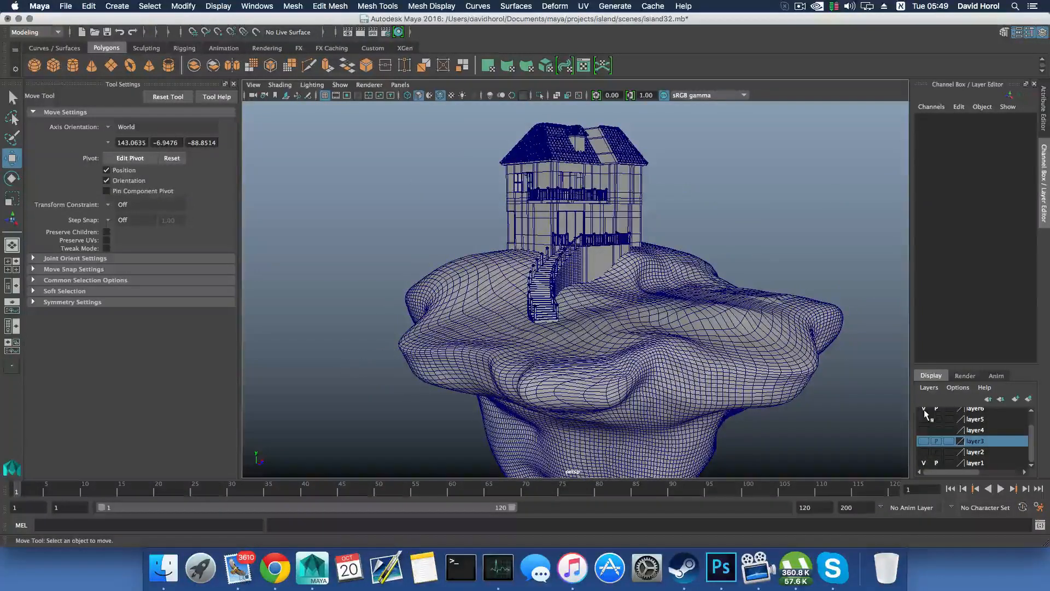
scroll(924, 410, "up", 1)
left_click(924, 424)
left_click(923, 412)
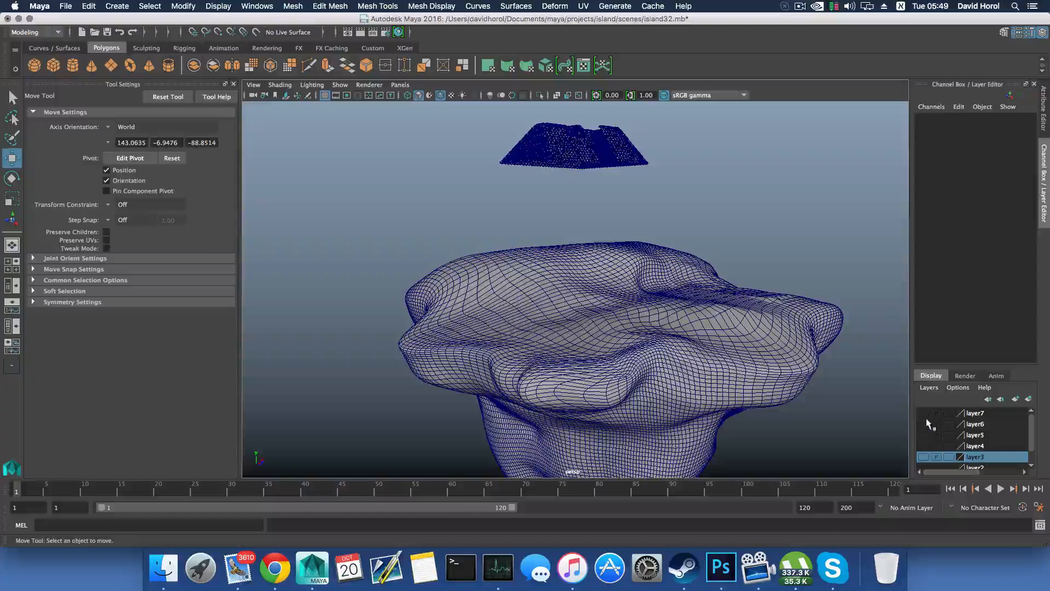
left_click(924, 413)
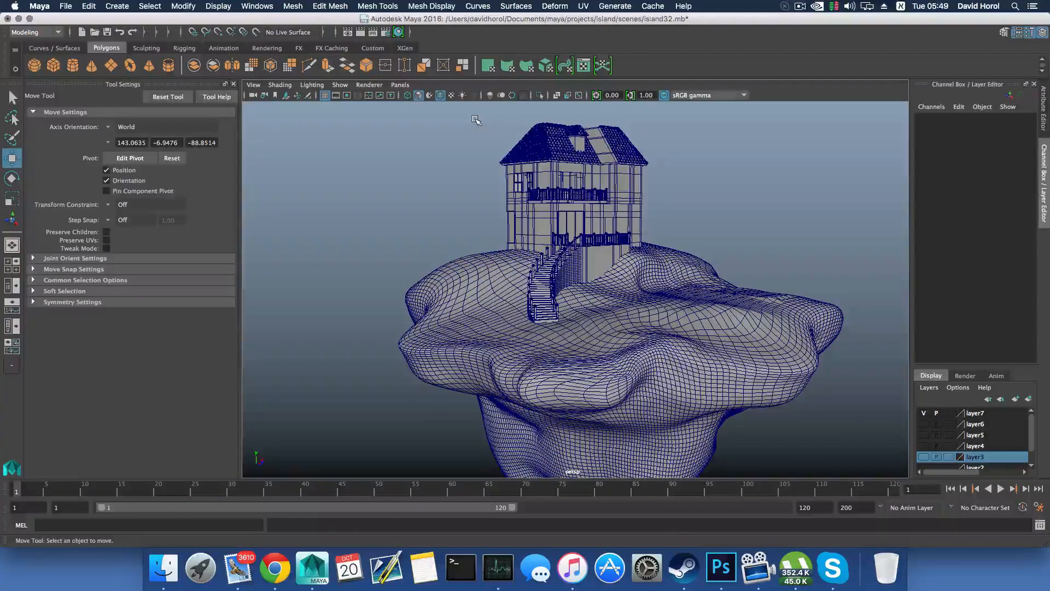
Step: Hide layer1 and select the whole house, including its roof, lower floor and curved staircase
left_click(642, 176)
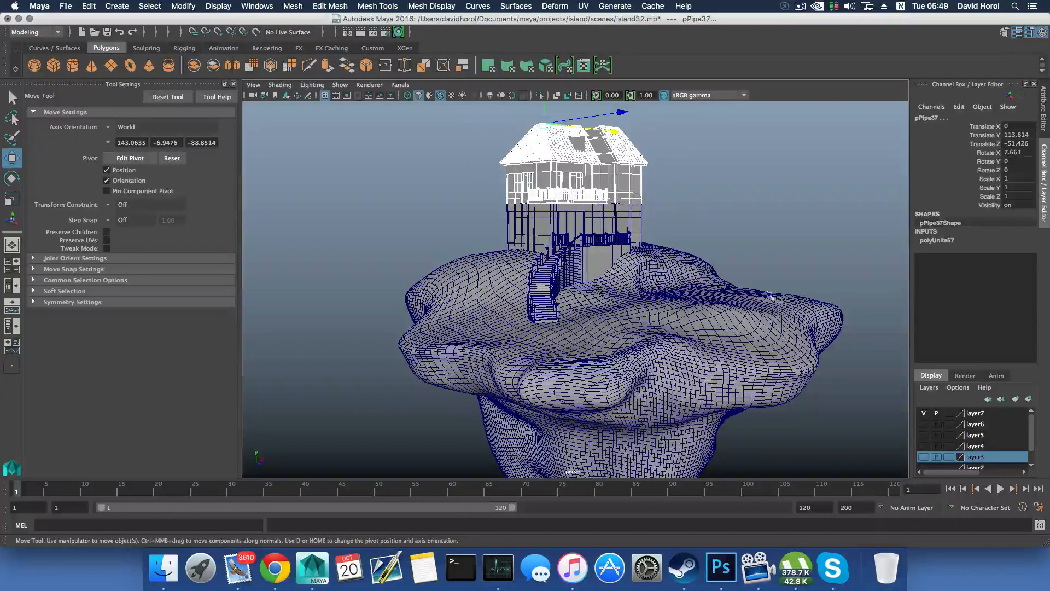
scroll(928, 459, "down", 2)
left_click(923, 462)
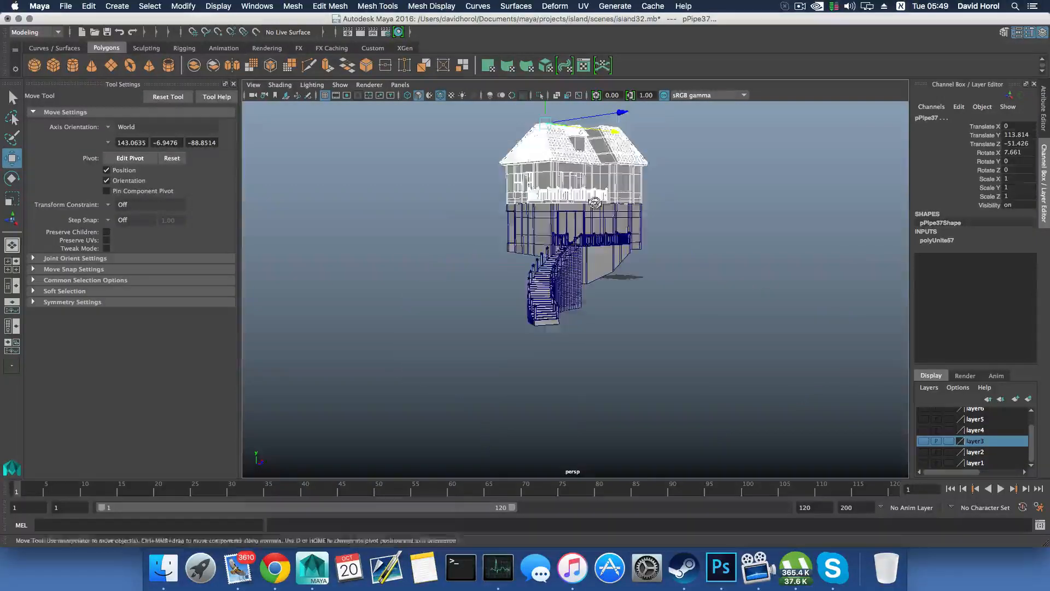
left_click_drag(594, 202, 634, 203, "alt")
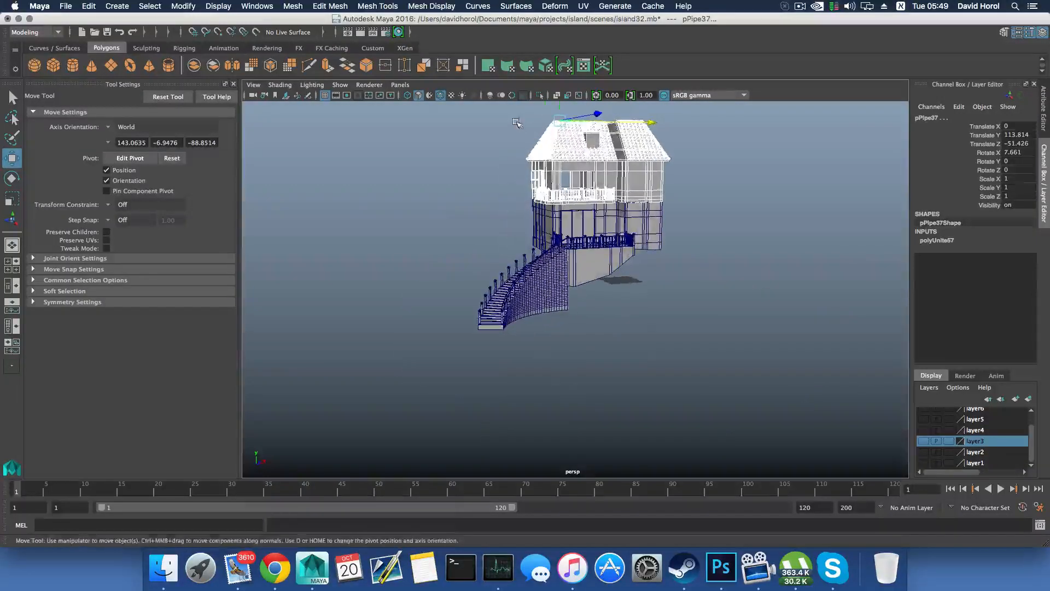
left_click(660, 218, "shift")
scroll(984, 443, "up", 2)
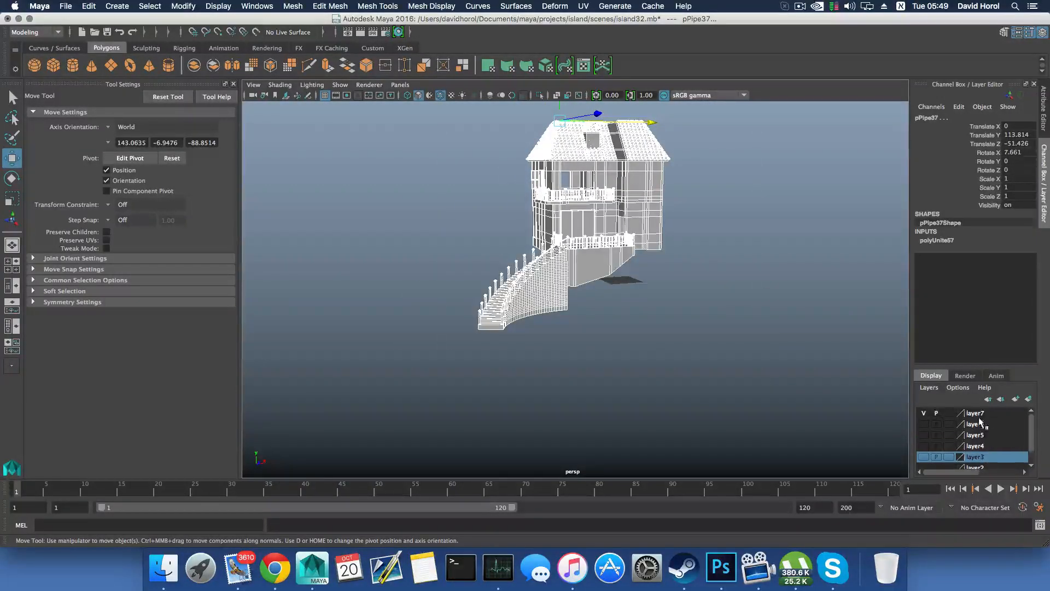
right_click(976, 416)
left_click(974, 442)
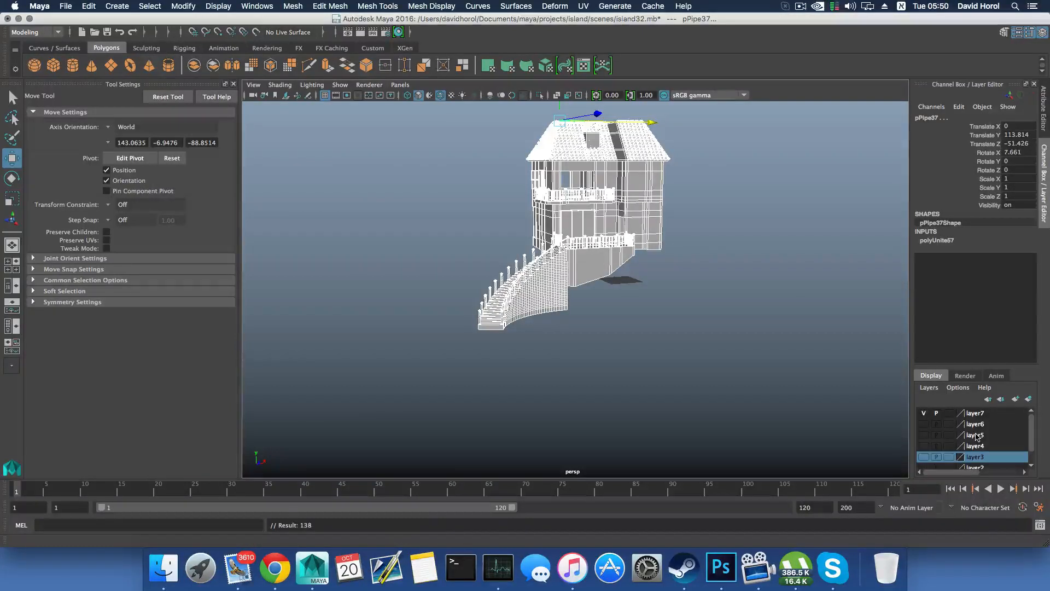
key("ctrl+z")
Step: Add the selected house objects to layer7 and hide that layer
right_click(976, 415)
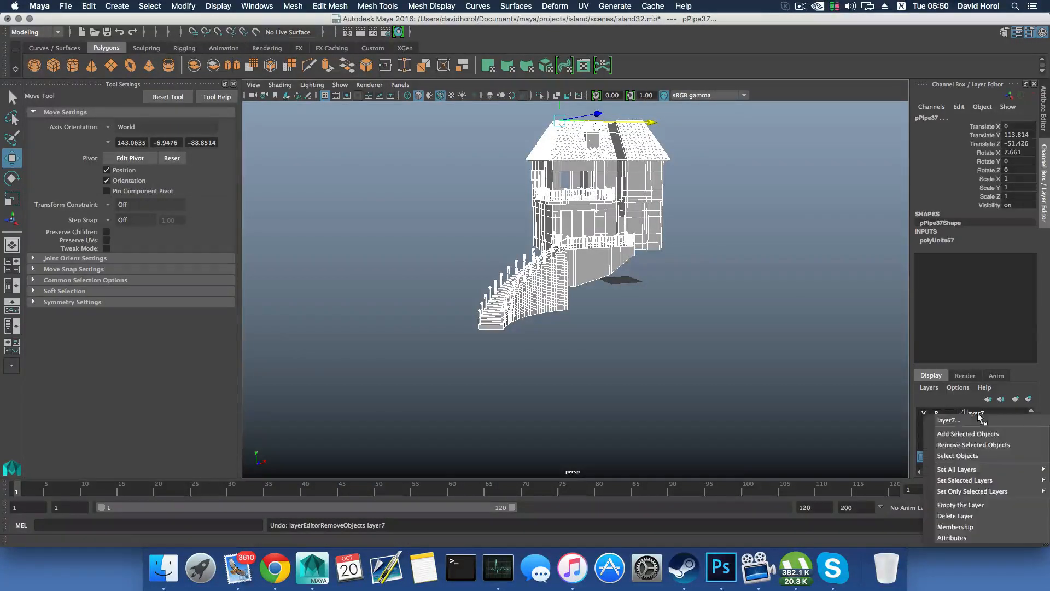
left_click(968, 433)
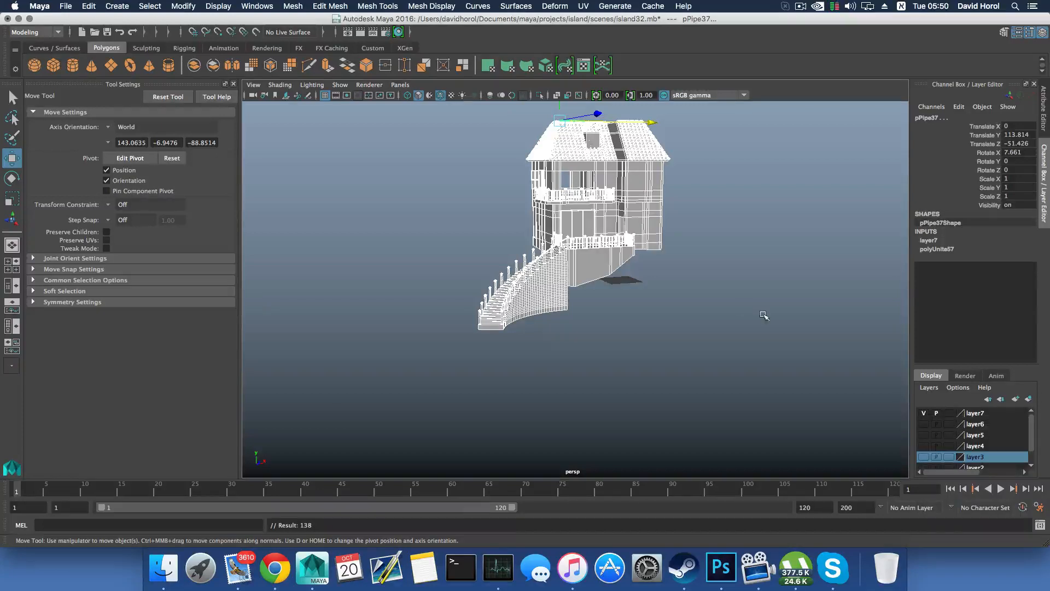
left_click(923, 413)
Step: Bring the empty ground grid into close view in the perspective view
left_click_drag(775, 371, 716, 367, "alt")
scroll(717, 368, "up", 3)
middle_click_drag(705, 368, 644, 375, "alt")
scroll(644, 375, "up", 5)
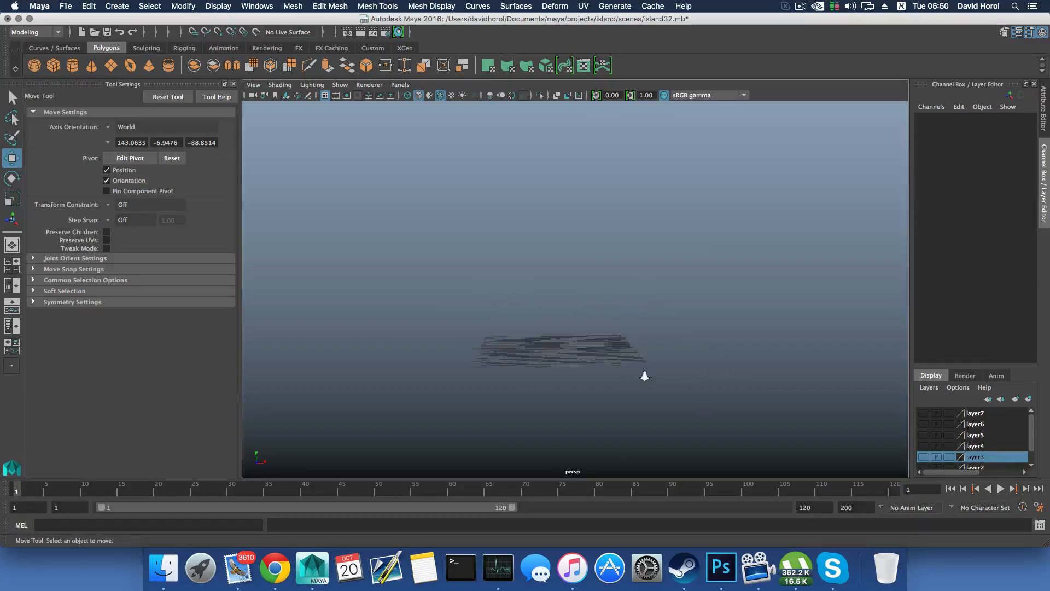
scroll(669, 383, "up", 1)
right_click_drag(669, 383, 652, 382, "alt")
middle_click_drag(652, 383, 697, 344, "alt")
mouse_move(610, 375)
middle_mouse_down("alt")
mouse_move(622, 375)
mouse_move(603, 378)
middle_mouse_up("alt")
right_click_drag(588, 375, 642, 385, "alt")
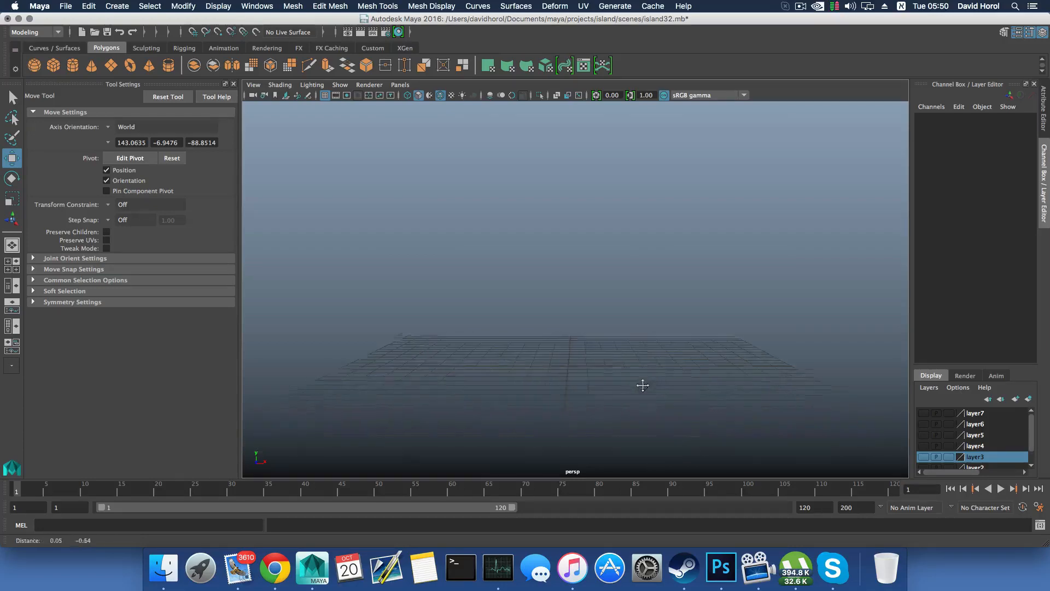
middle_click_drag(642, 384, 618, 381, "alt")
left_click_drag(619, 382, 600, 347, "alt")
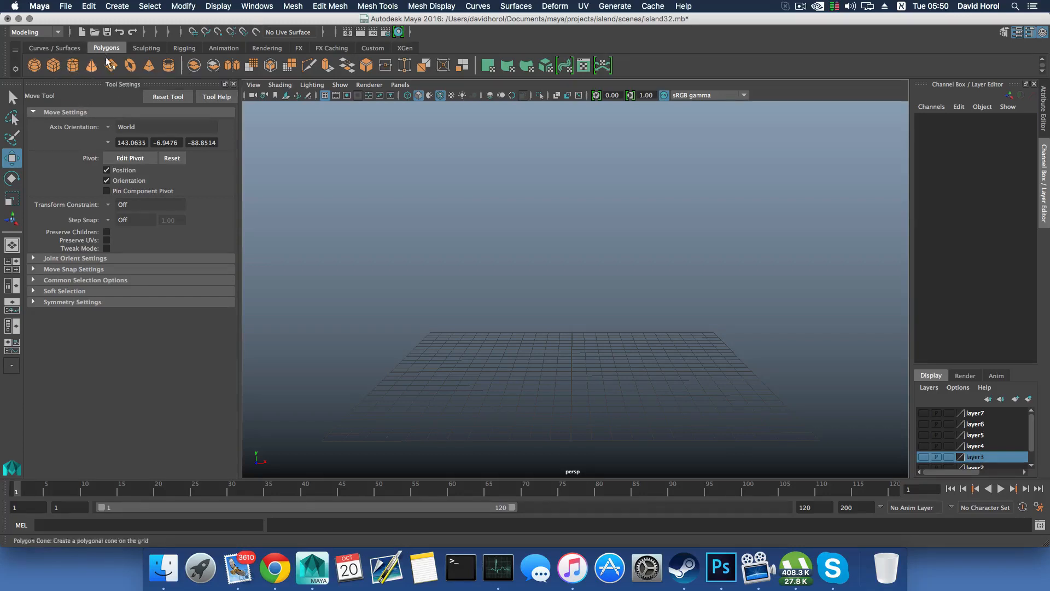
Step: Start a cubic EP curve in the top view with its first point at the grid origin
left_click(57, 48)
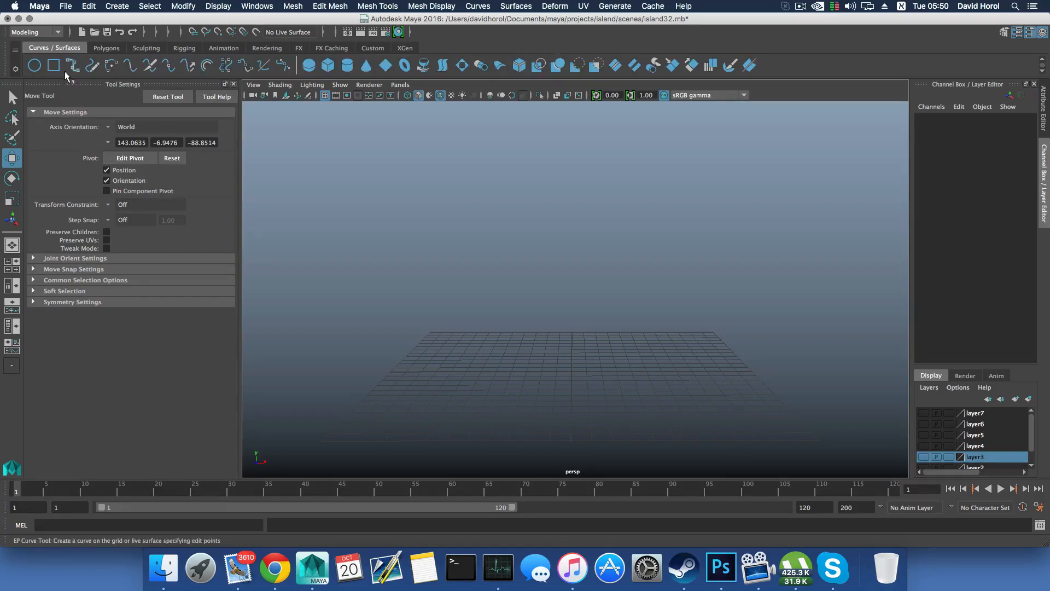
left_click(73, 65)
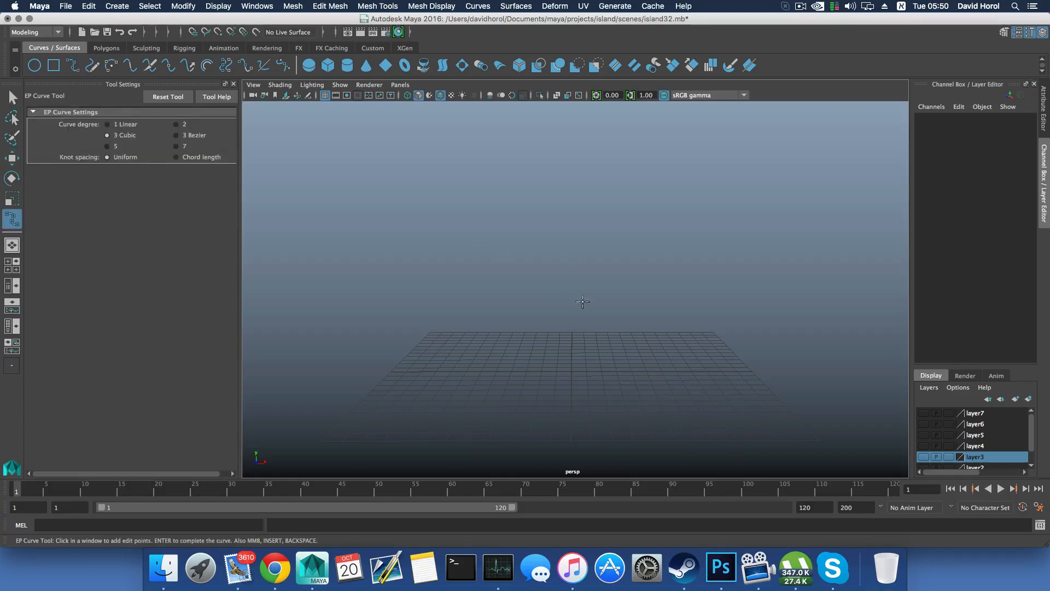
key("space")
key("space")
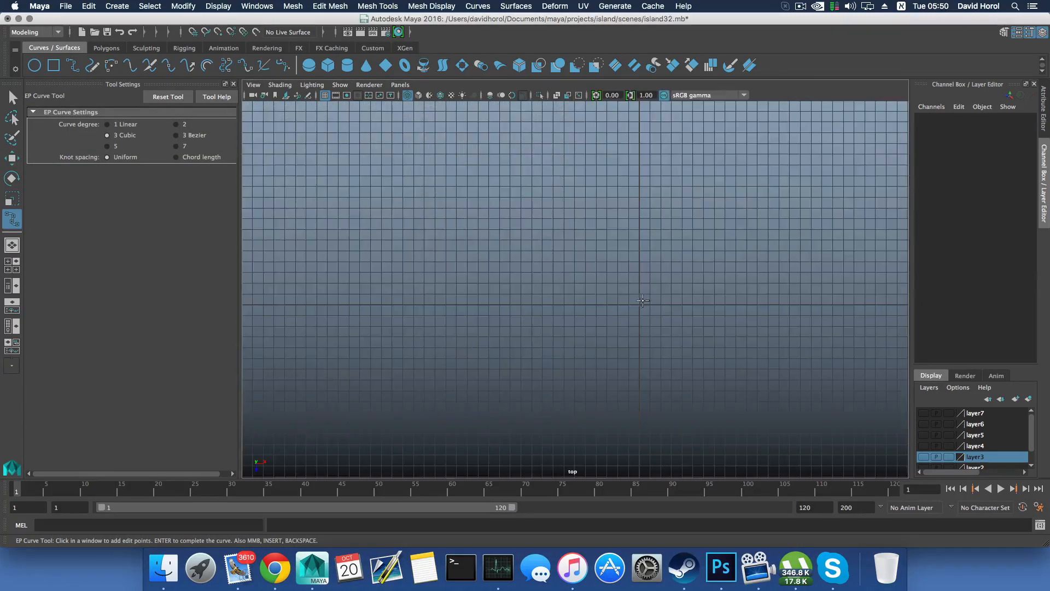
middle_click_drag(643, 300, 520, 316, "alt")
key("space")
key("space")
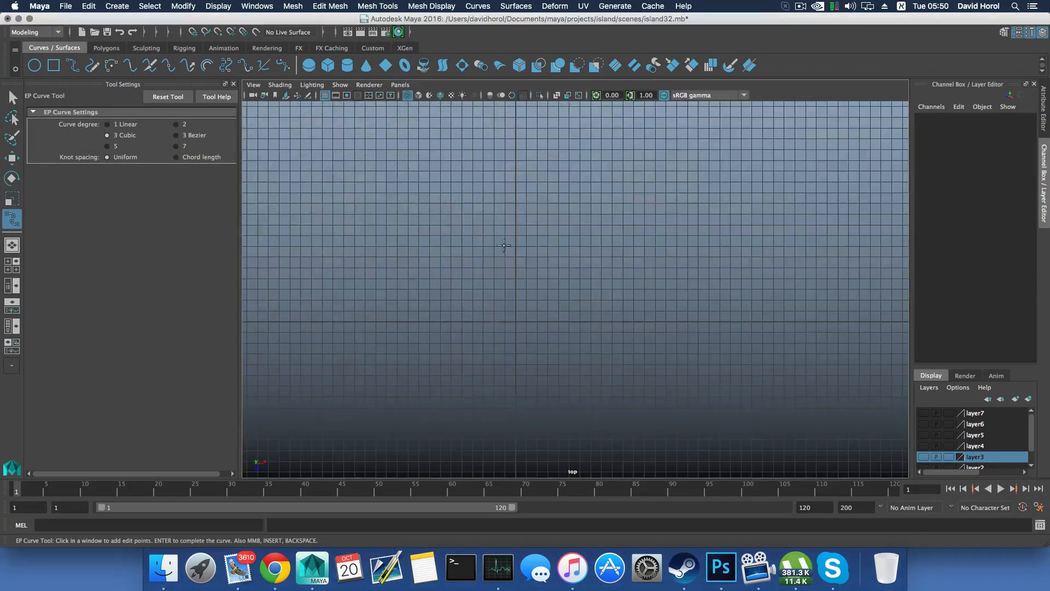
scroll(598, 302, "down", 1)
scroll(494, 258, "down", 1)
middle_click_drag(501, 262, 543, 214, "alt")
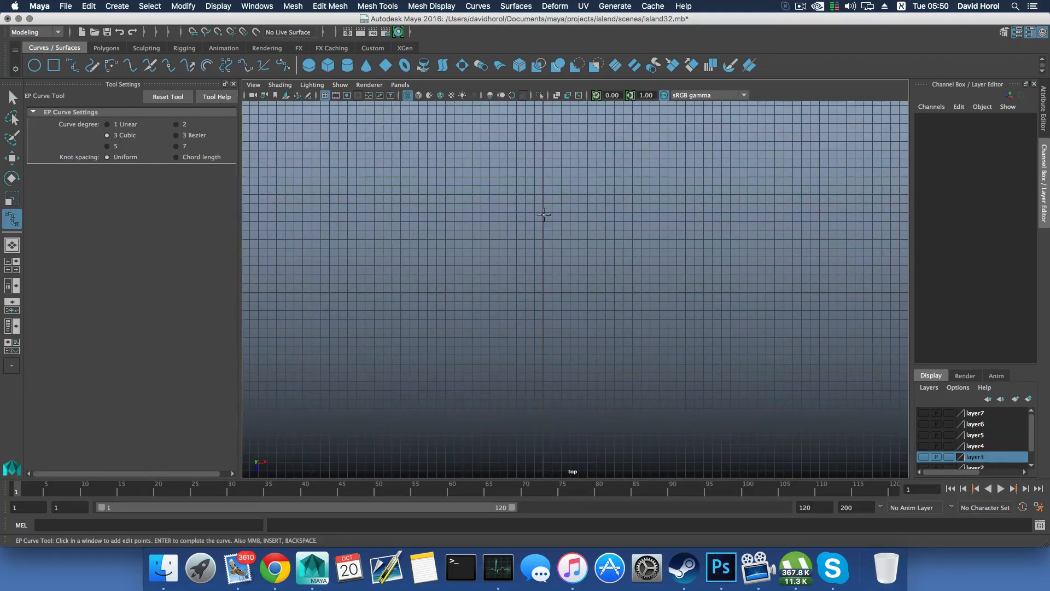
scroll(537, 292, "up", 1)
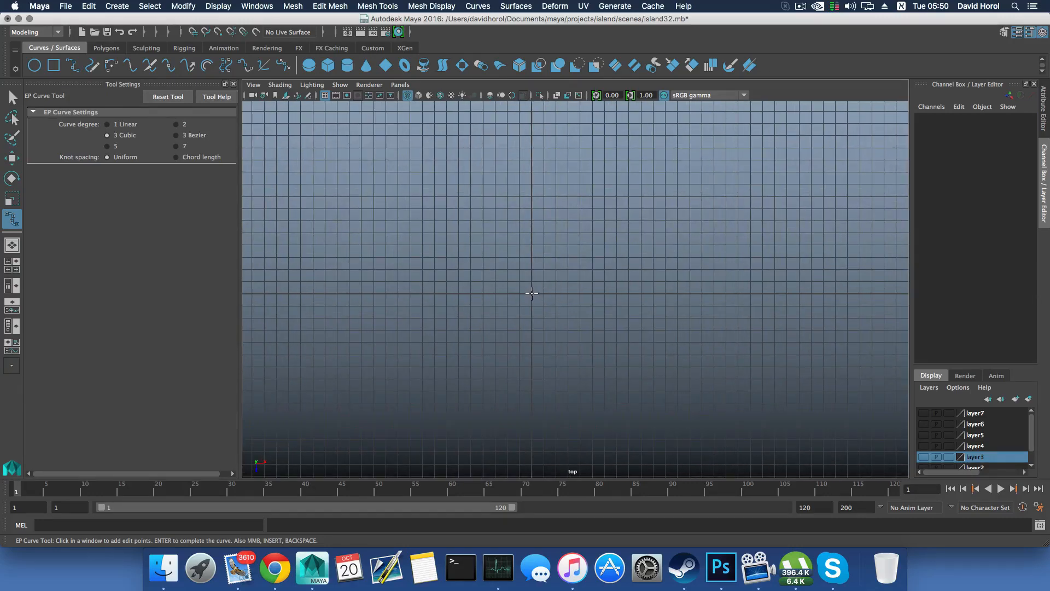
left_click(531, 294)
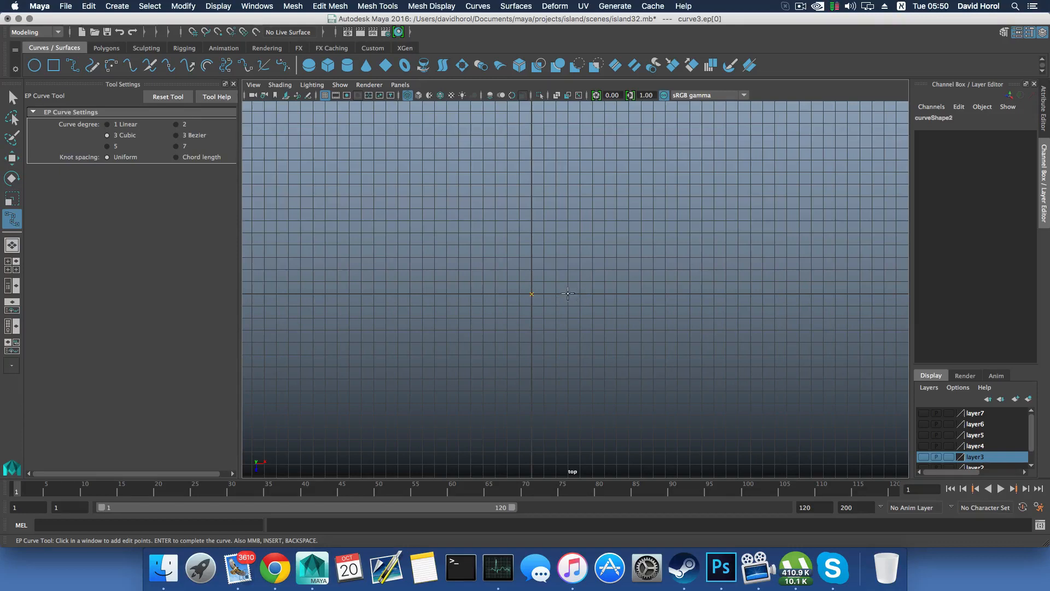
left_click(569, 294)
left_click(606, 294)
key("z")
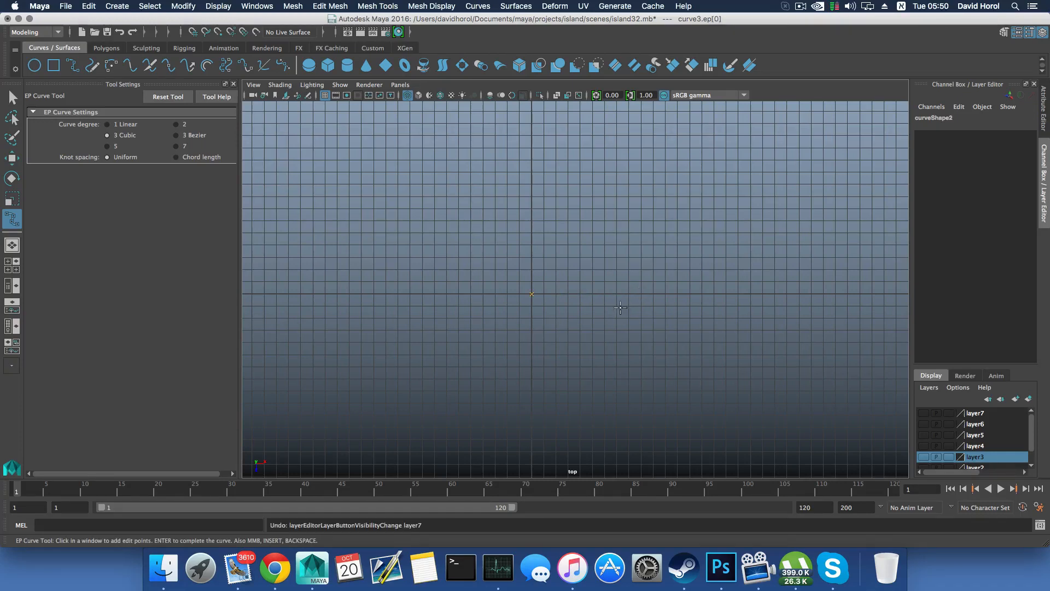
Step: Extend the curve along the positive X axis with evenly spaced, grid-snapped points to 15 cm, adding close points at the tip for the turn
key("ctrl+space")
key("x")
left_click(569, 294)
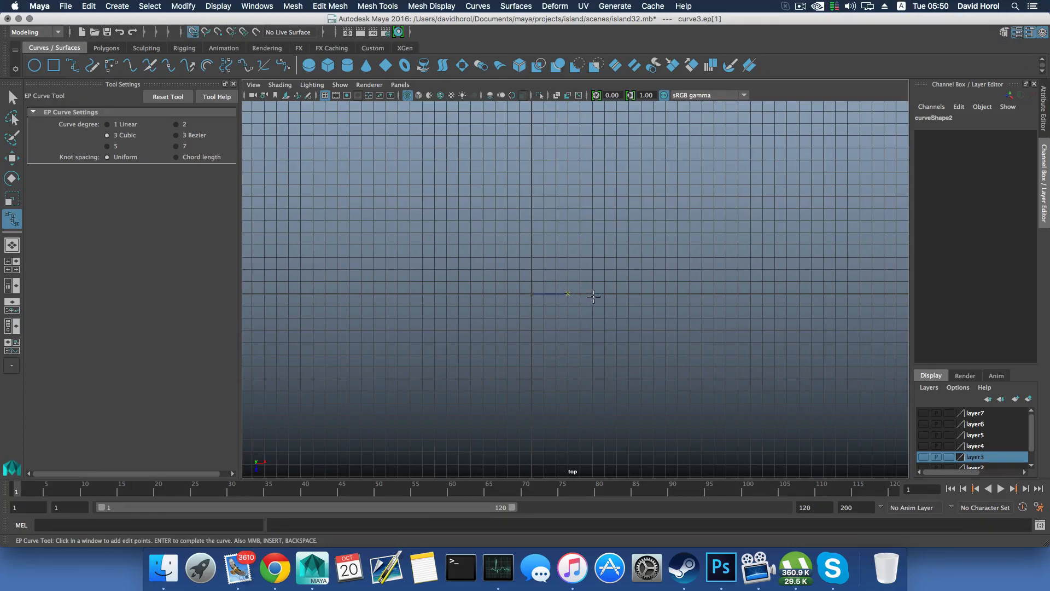
left_click(605, 294)
left_click(641, 293)
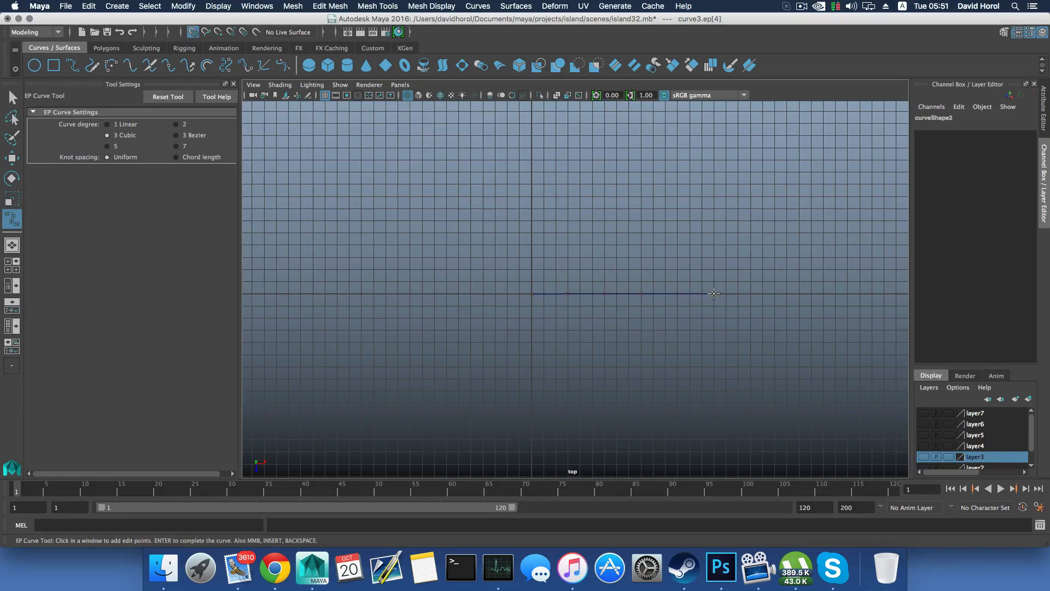
left_click(713, 294)
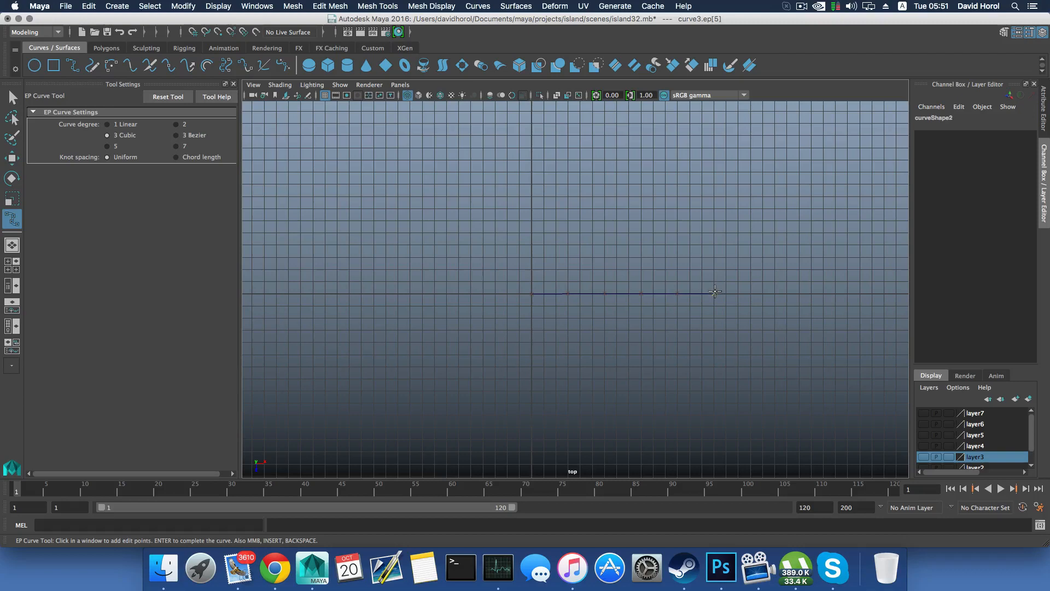
key("x")
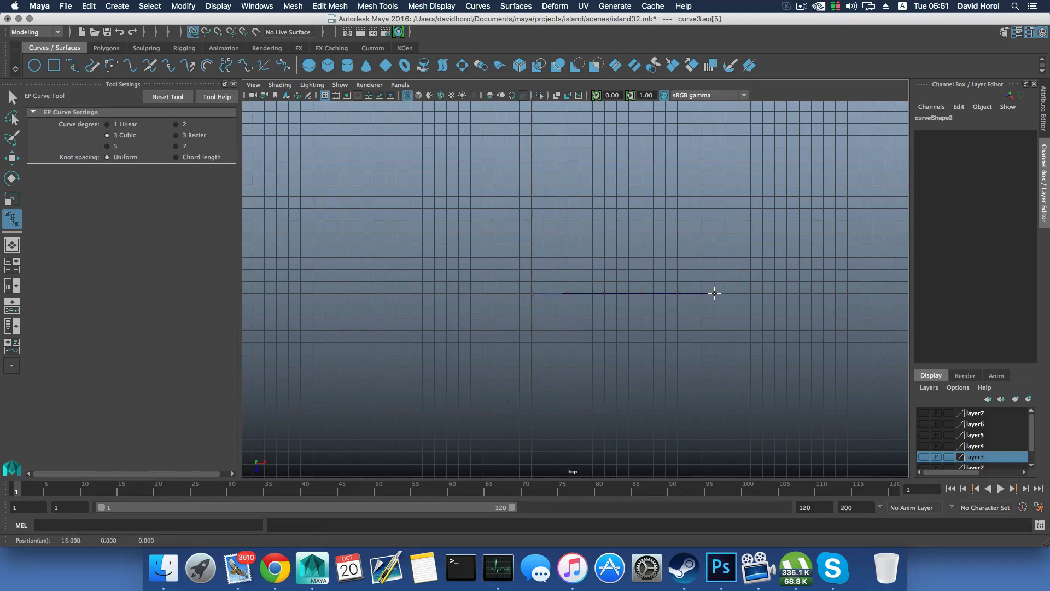
left_click(716, 293)
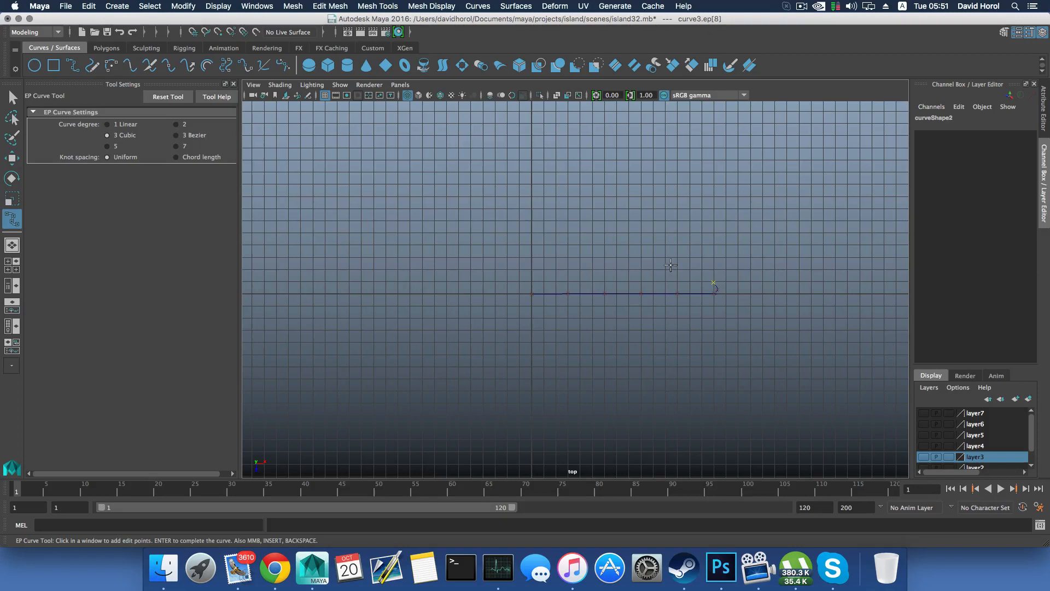
Step: Continue the curve from the tip diagonally up to the vertical centre axis with evenly spaced points
left_click(670, 264)
left_click(634, 251)
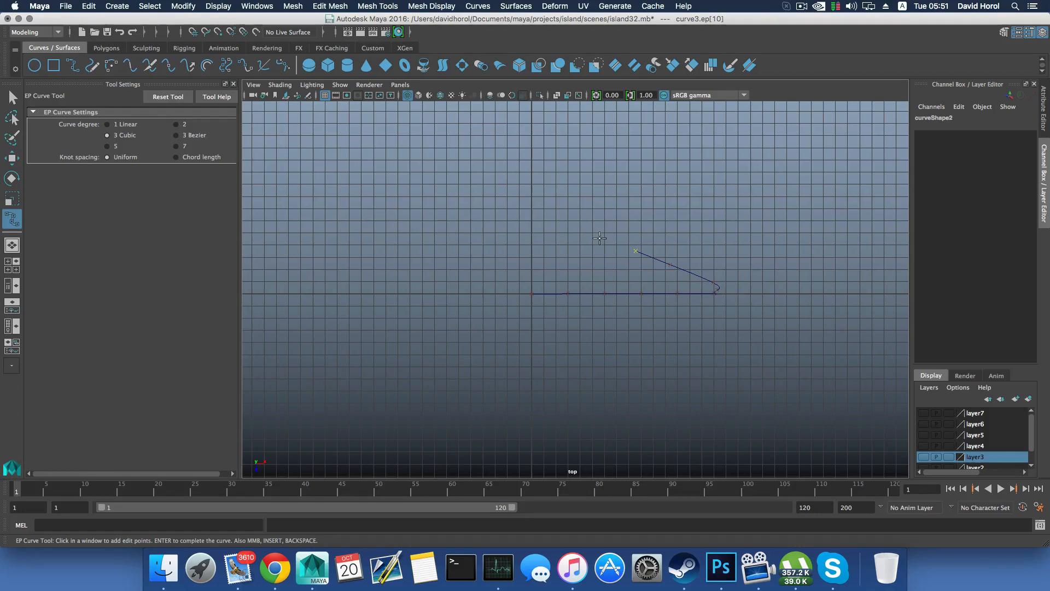
left_click(600, 238)
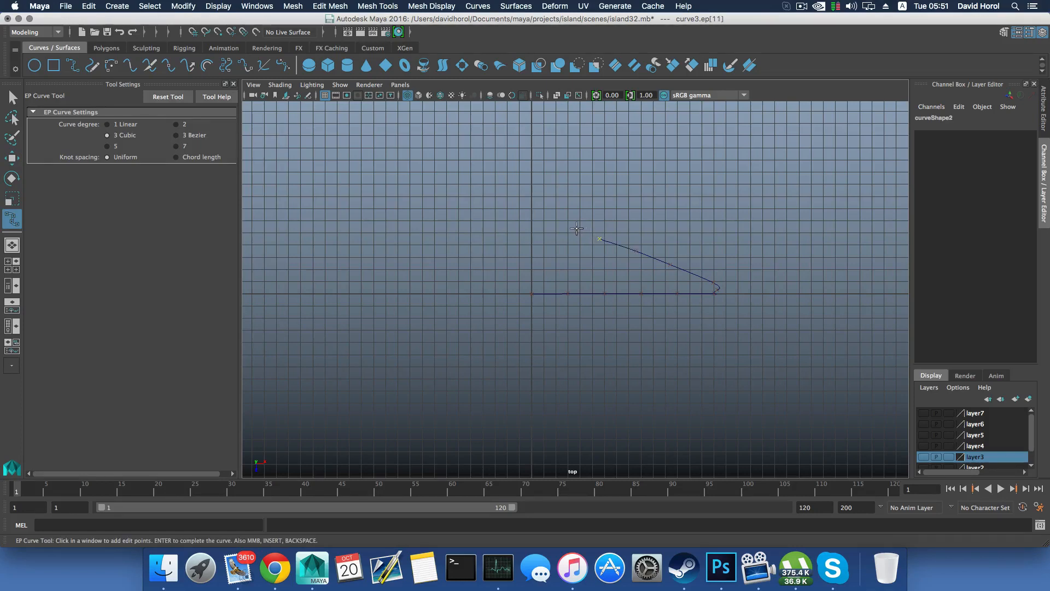
left_click(576, 228)
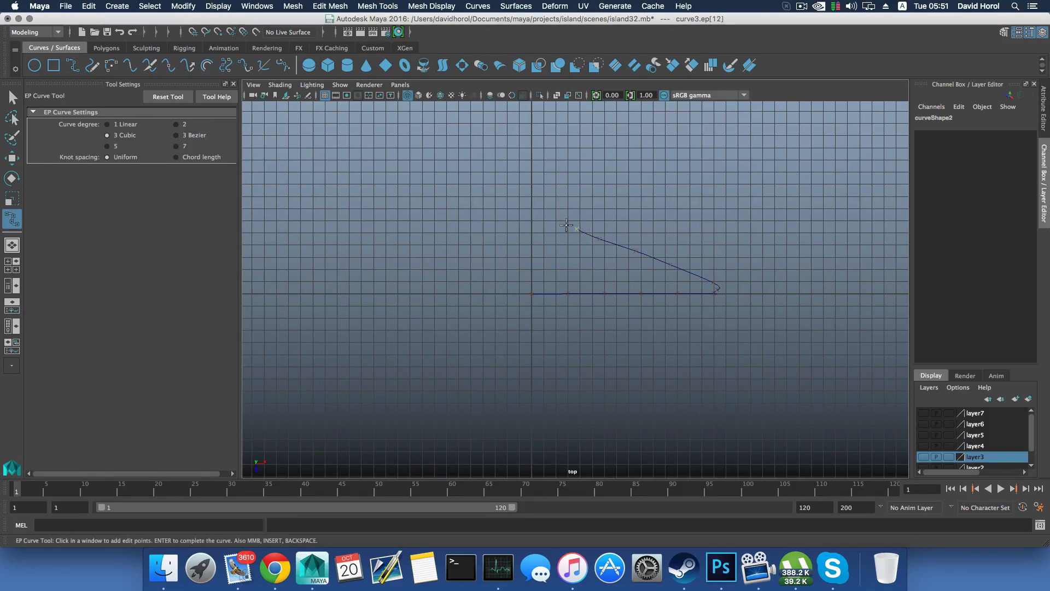
key("z")
left_click(572, 228)
left_click(550, 222)
left_click(530, 215)
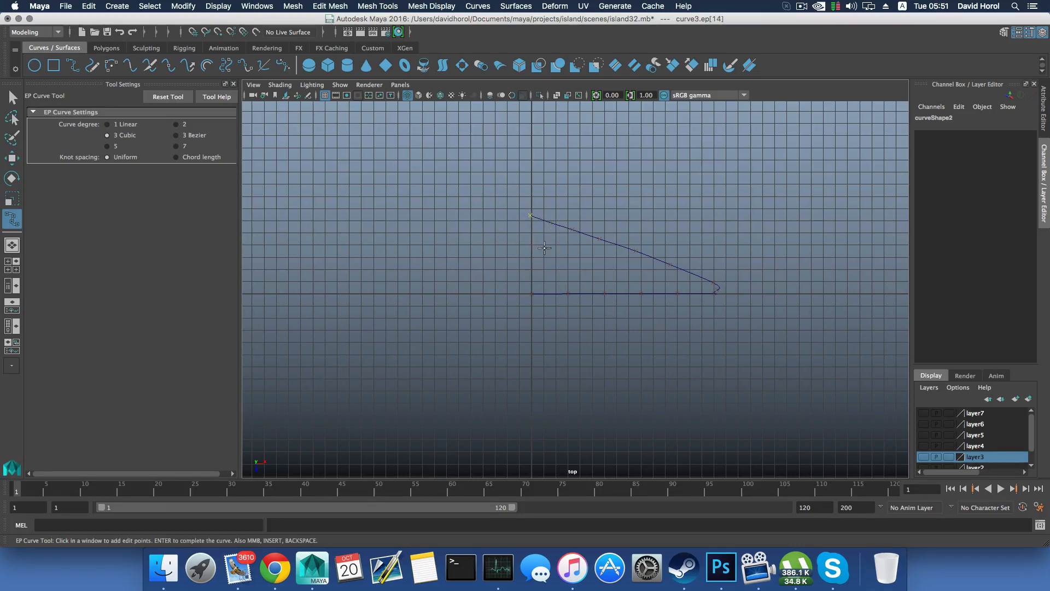
Step: Replace the last point with one snapped to the centre axis six grid squares above the origin, and complete the curve
key("ctrl+z")
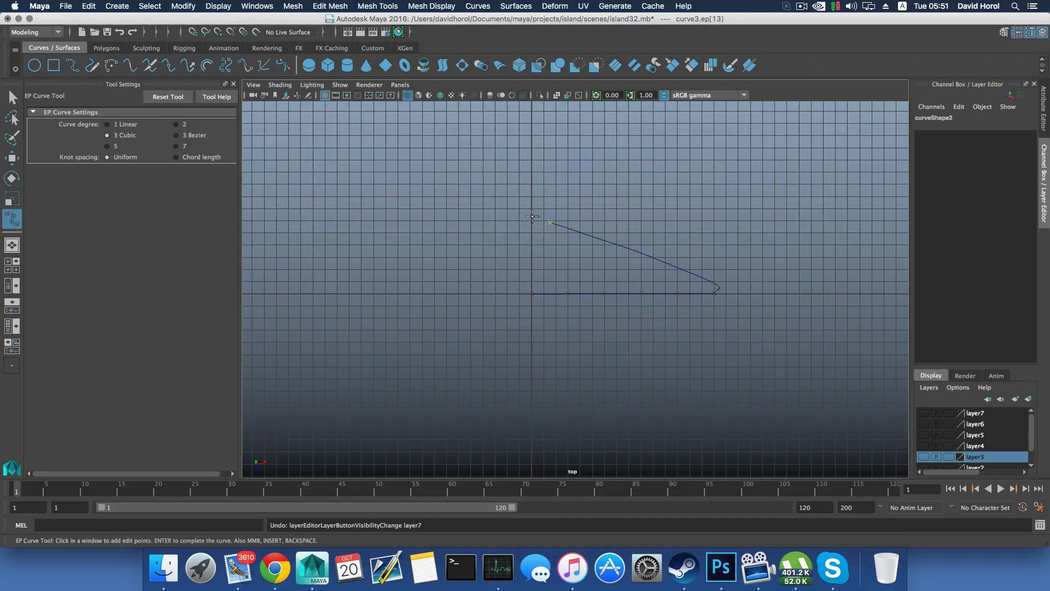
left_click(532, 216)
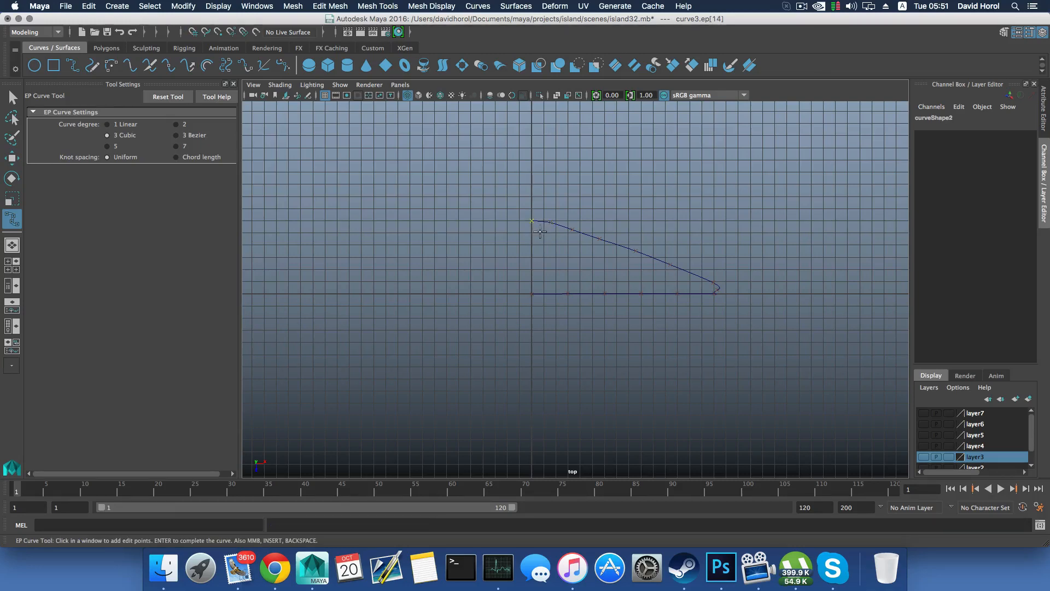
key("w")
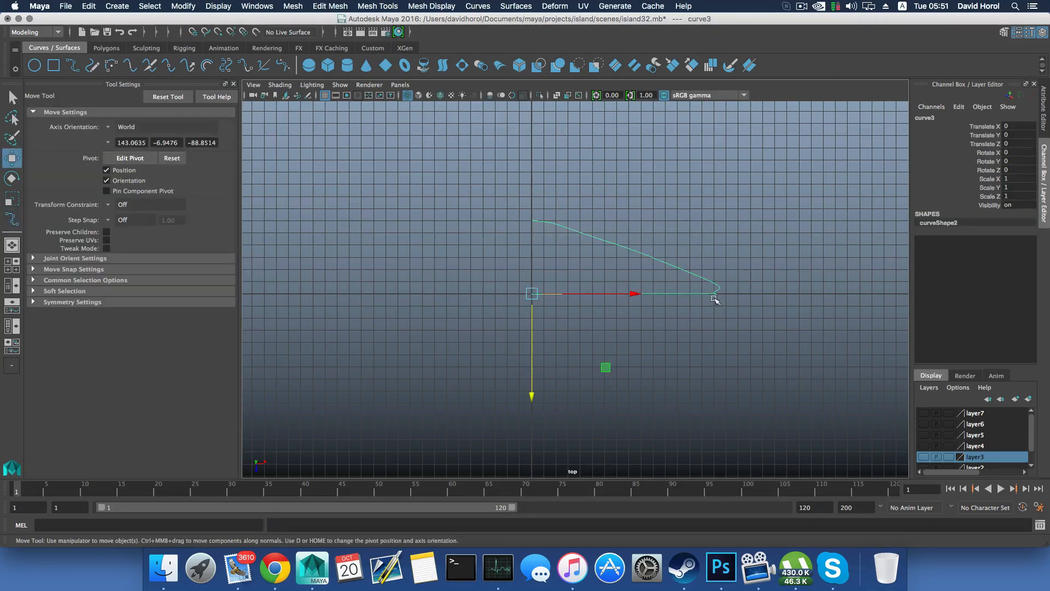
key("space")
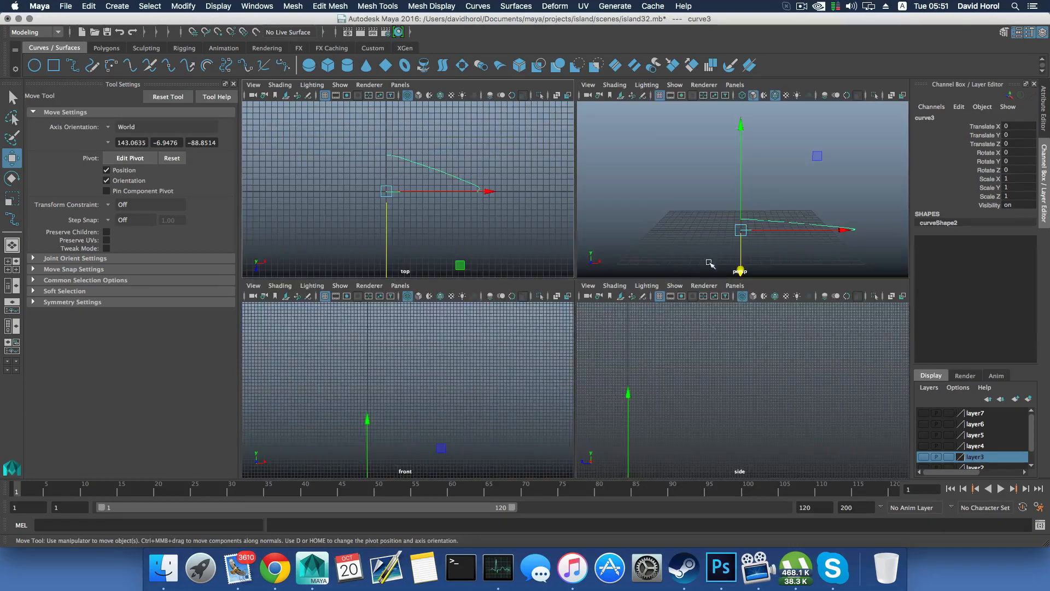
Step: Maximize the perspective view around the curve's tip and display the curve's control vertices
key("space")
left_click_drag(665, 237, 486, 298, "alt")
middle_click_drag(486, 298, 494, 281, "alt")
right_click_drag(494, 281, 504, 283, "alt")
right_click_drag(442, 272, 406, 271)
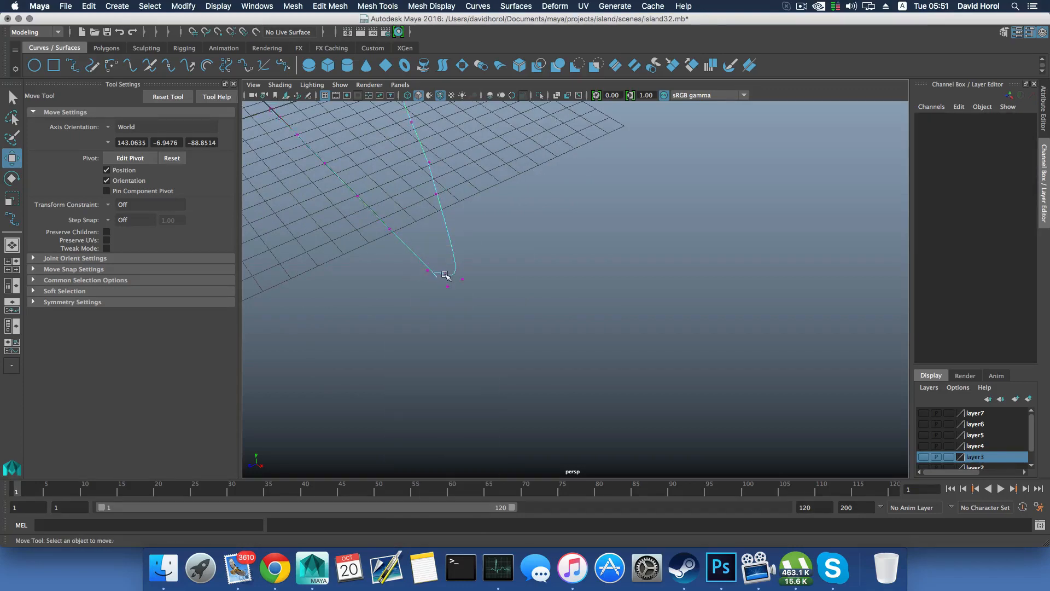
Step: Round the curve's tip by moving its upper control vertex to about X 15.624, Z -0.879
left_click(446, 275)
mouse_move(470, 296)
left_mouse_down()
mouse_move(468, 308)
mouse_move(433, 276)
mouse_move(468, 312)
mouse_move(477, 307)
left_mouse_up()
left_click(448, 285)
left_click(432, 273)
left_click(451, 279)
left_click_drag(471, 309, 513, 338, "alt")
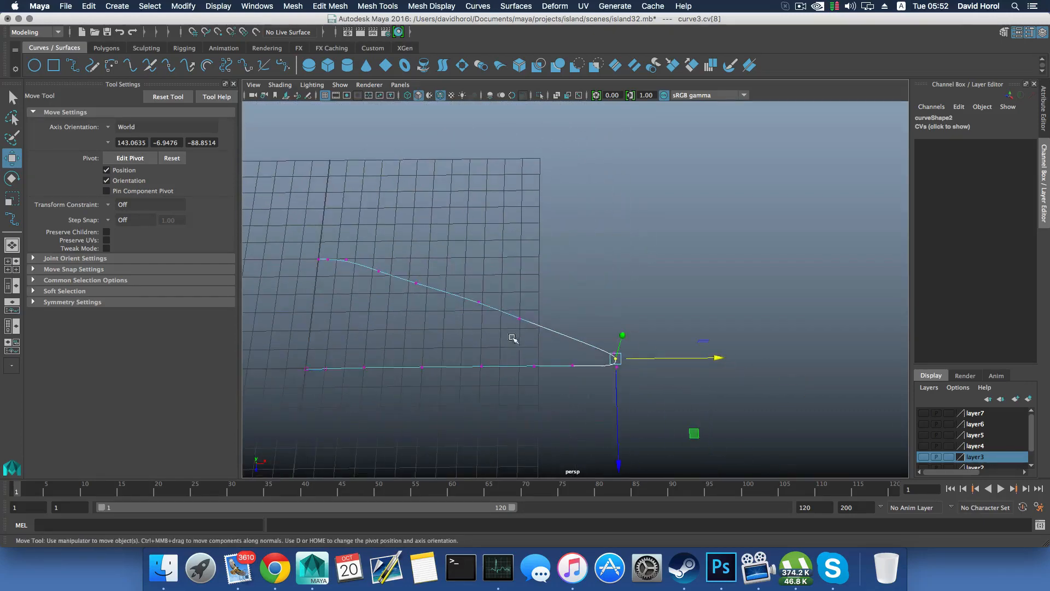
left_click(614, 353)
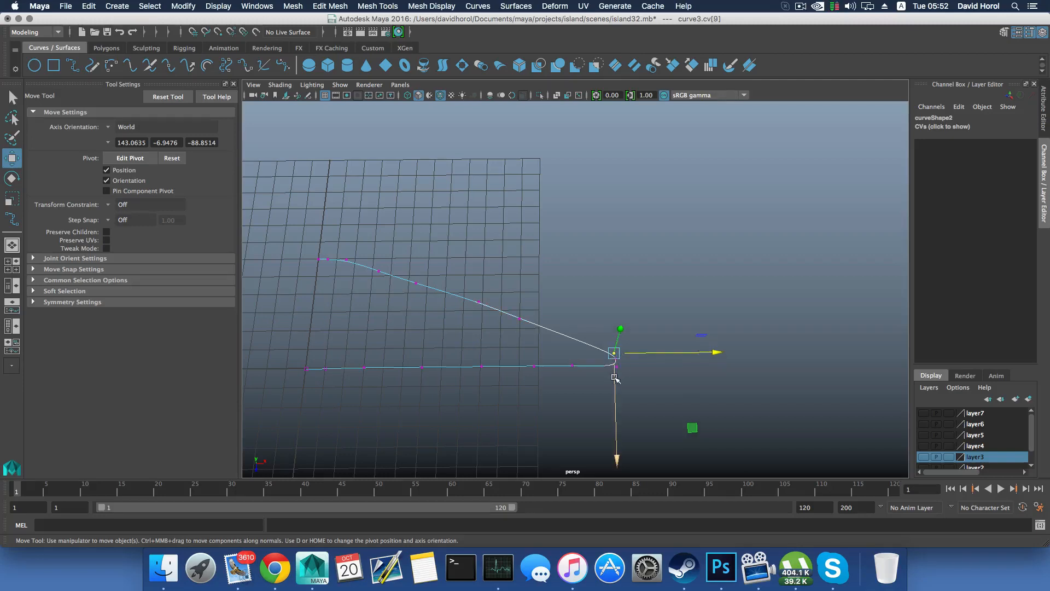
left_click_drag(615, 377, 652, 349)
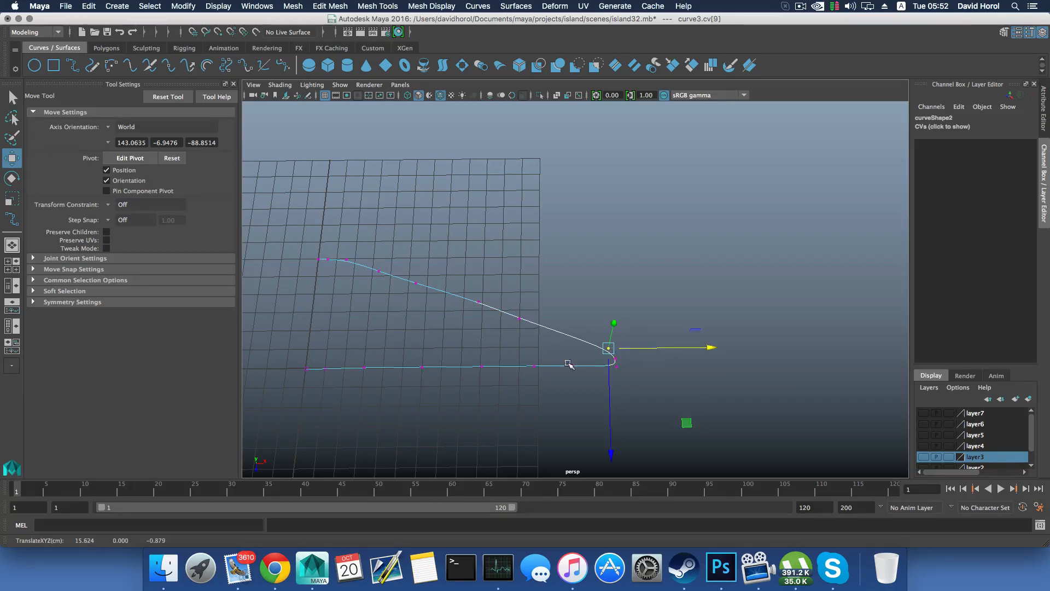
left_click(616, 368)
left_click_drag(642, 368, 465, 286)
Step: Straighten the curve's upper end by moving the control vertex next to the endpoint to about X 0.508, Z -6.199
left_click(453, 281)
key("super+z")
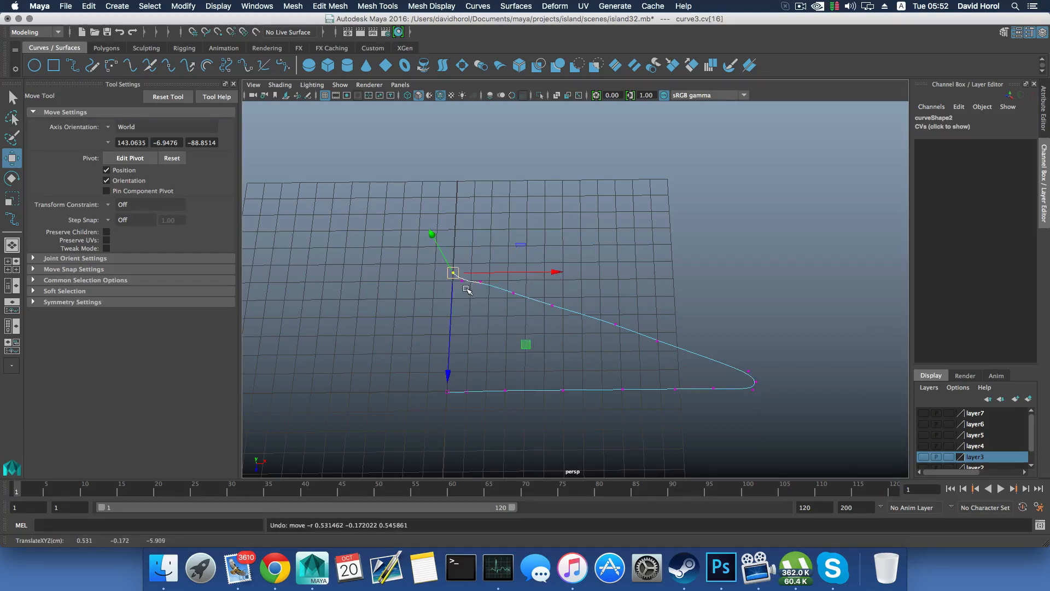
left_click(460, 279)
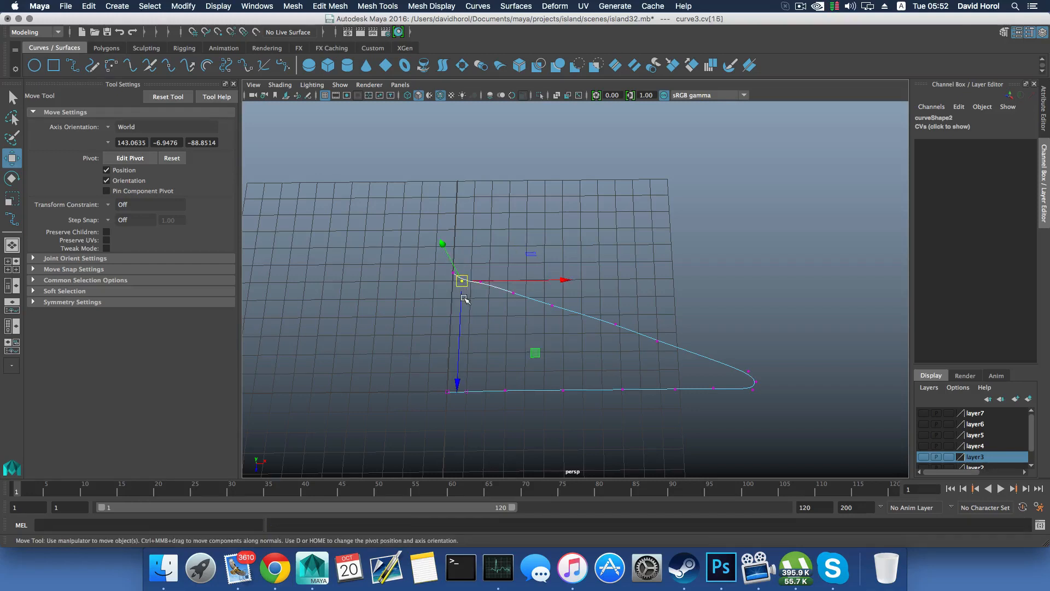
left_click_drag(463, 298, 464, 298)
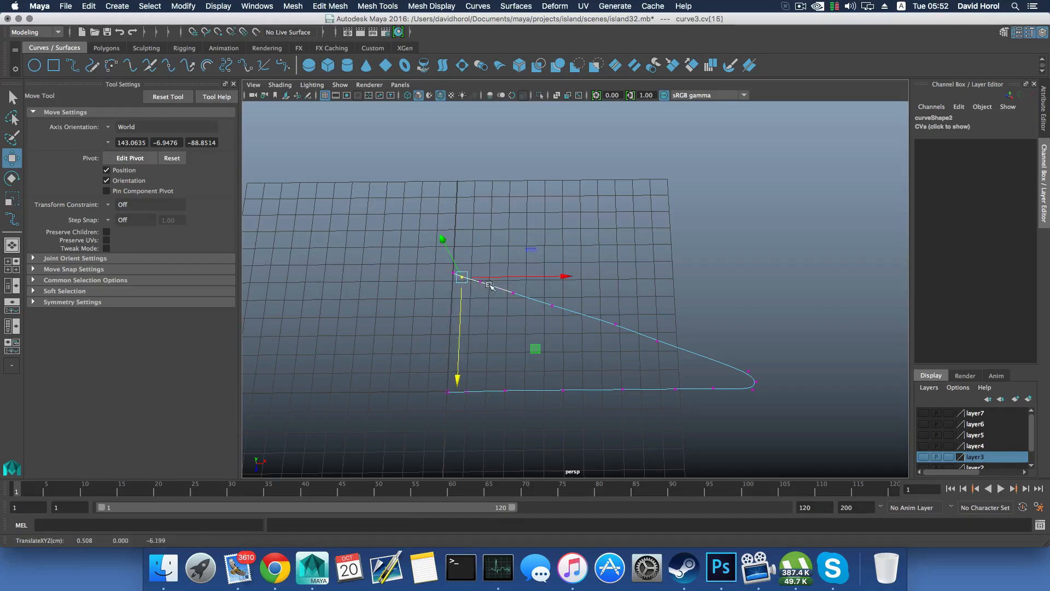
Step: Even out the sloping arm by moving its middle control vertex to about X 6.397, Z -4.169 and adjusting the neighbouring one
left_click(551, 305)
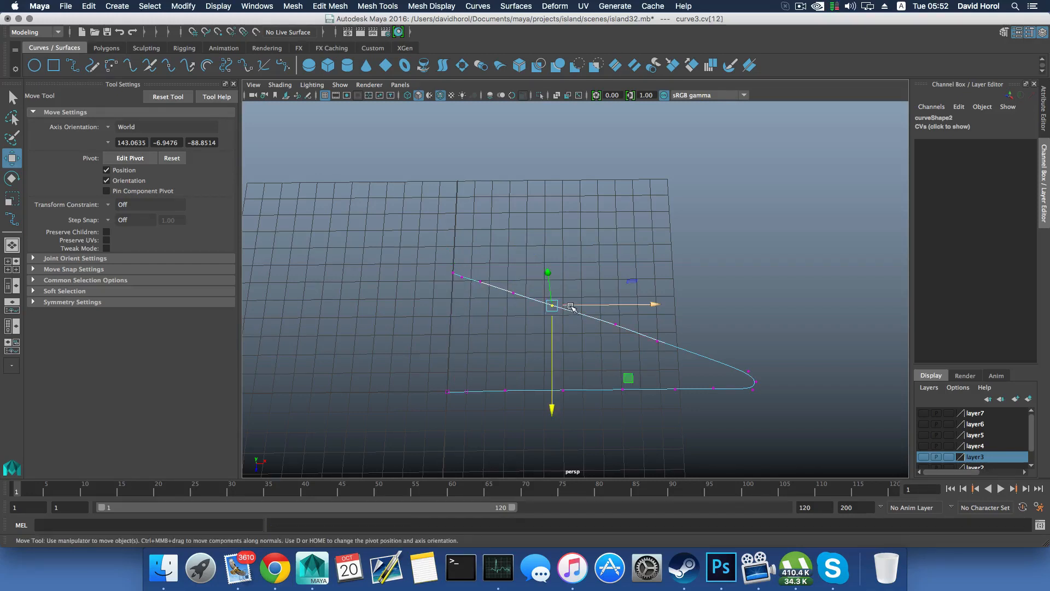
left_click_drag(570, 308, 572, 336)
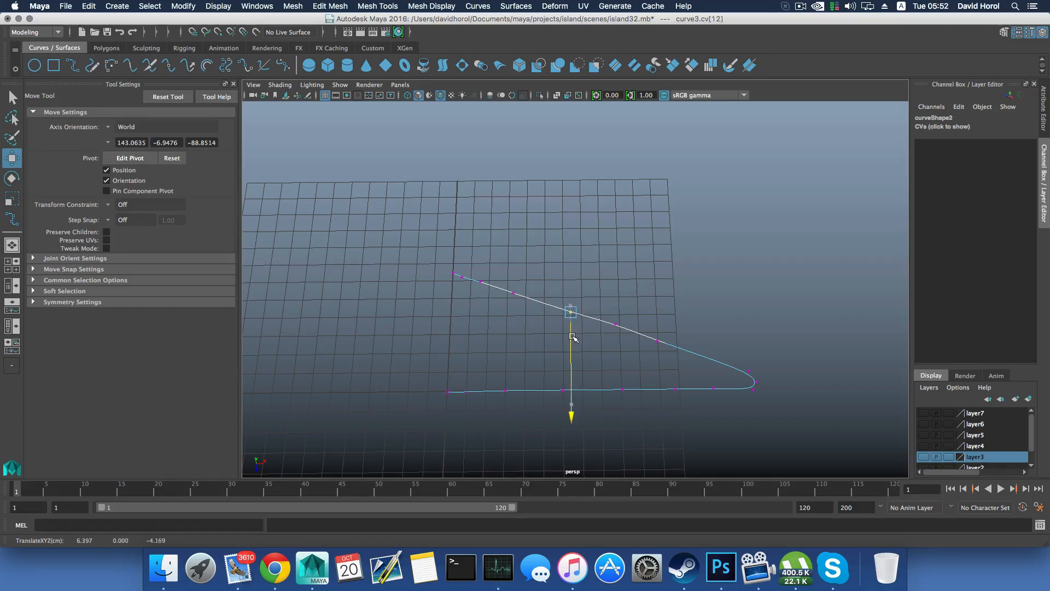
left_click(509, 288)
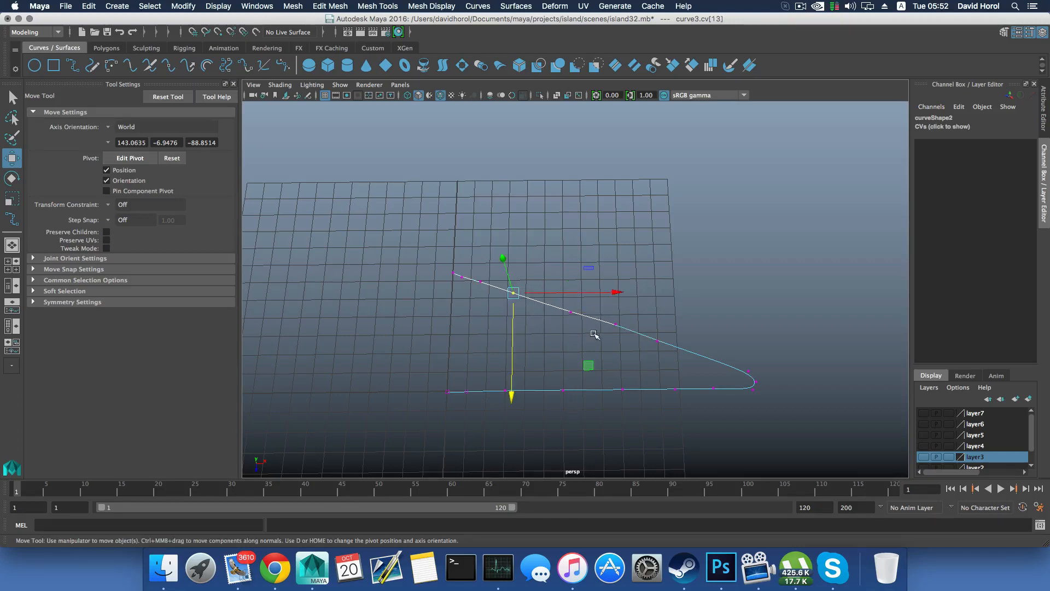
left_click_drag(517, 324, 515, 327)
scroll(540, 333, "down", 3)
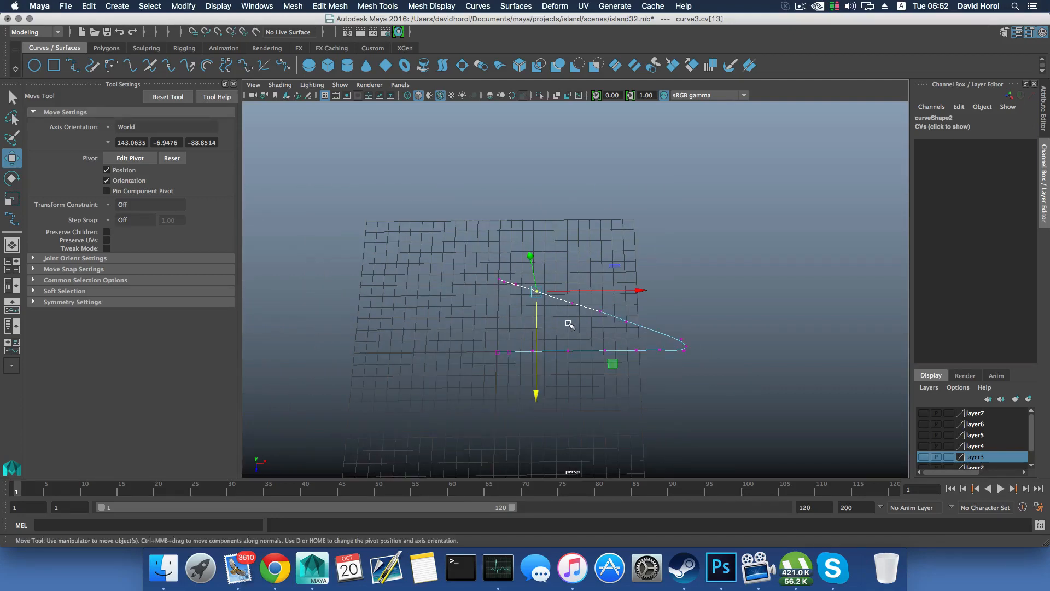
Step: Select the sloping arm's control vertices from 10 to 16 and move them together along Z, away from the straight arm
right_click_drag(569, 323, 602, 297)
left_click_drag(603, 298, 523, 253, "alt")
left_click(549, 328)
left_click(553, 333)
right_click_drag(527, 233, 493, 220)
left_click_drag(514, 205, 605, 343)
key("e")
key("w")
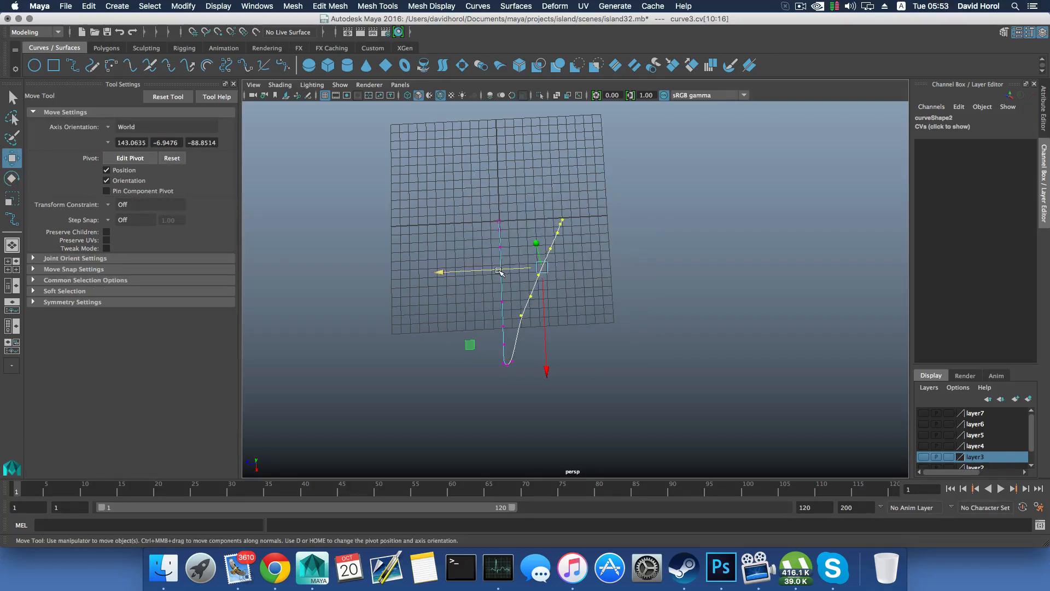
left_click_drag(499, 270, 511, 271)
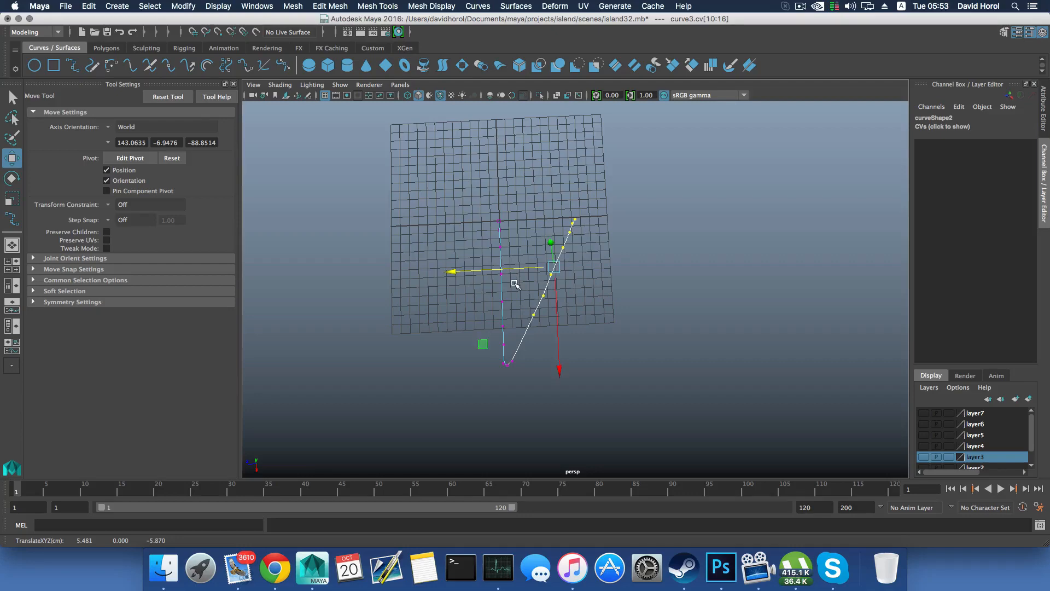
Step: Return to object selection and rotate the whole curve 75 degrees about X
key("F8")
left_click_drag(517, 268, 593, 224, "alt")
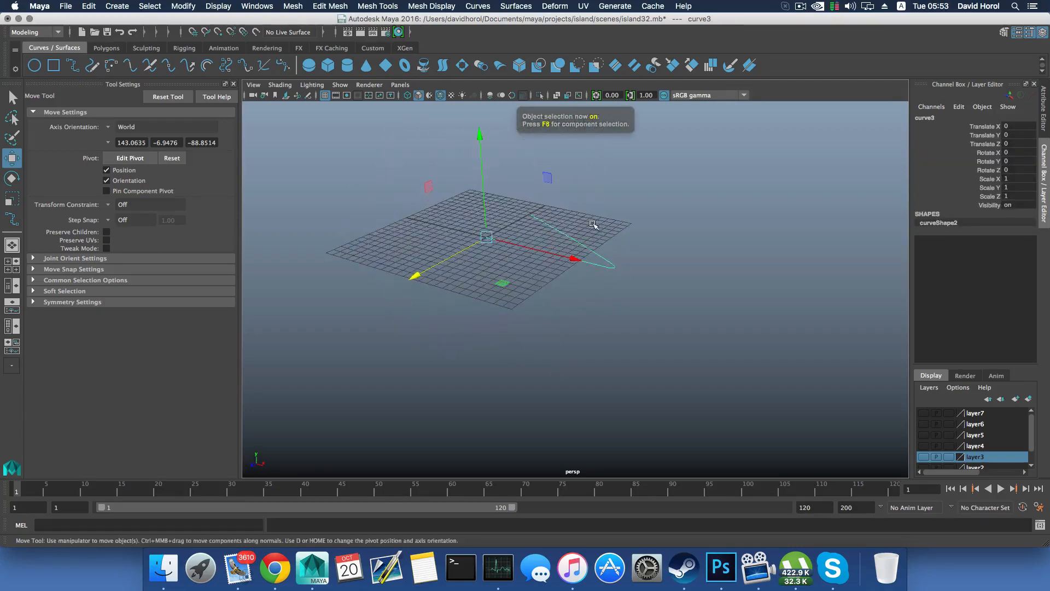
key("e")
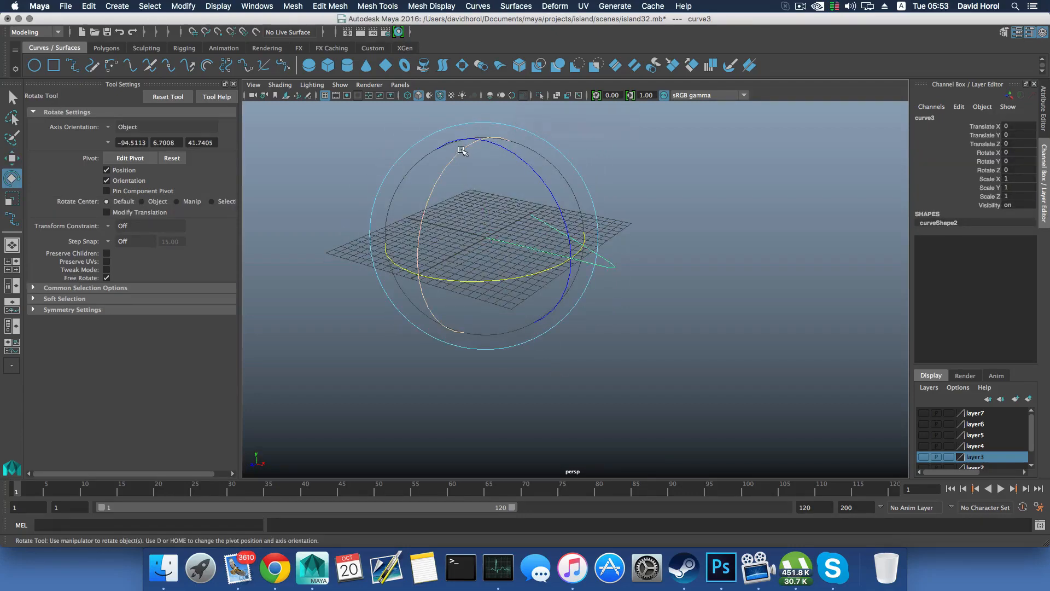
left_click_drag(462, 151, 504, 225)
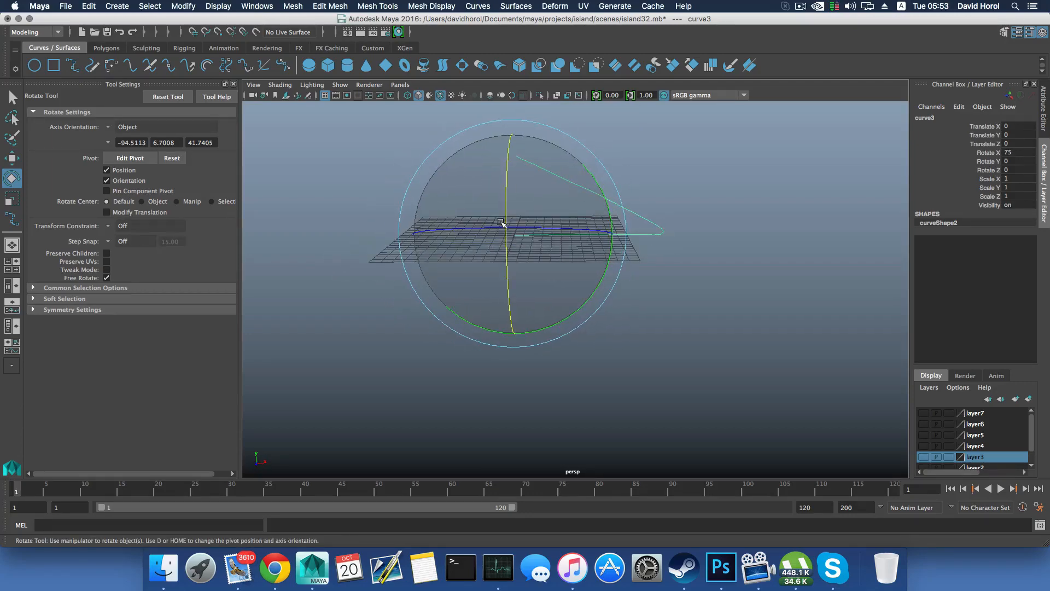
right_click_drag(504, 224, 536, 215, "alt")
key("f")
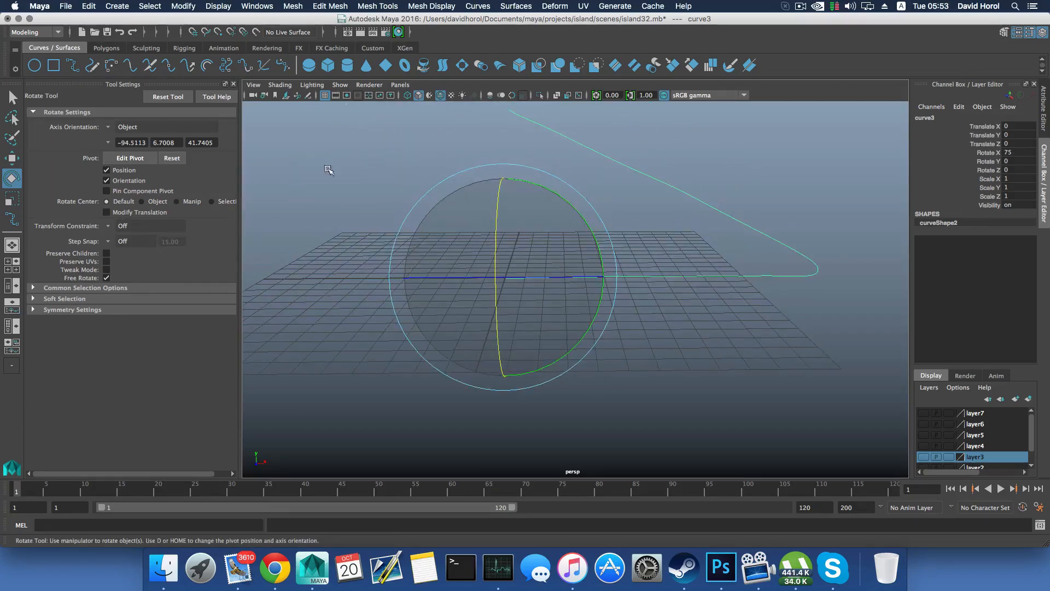
Step: Create a NURBS circle at the origin, rotated -90 degrees about Z and scaled uniformly to about 0.326
left_click(35, 68)
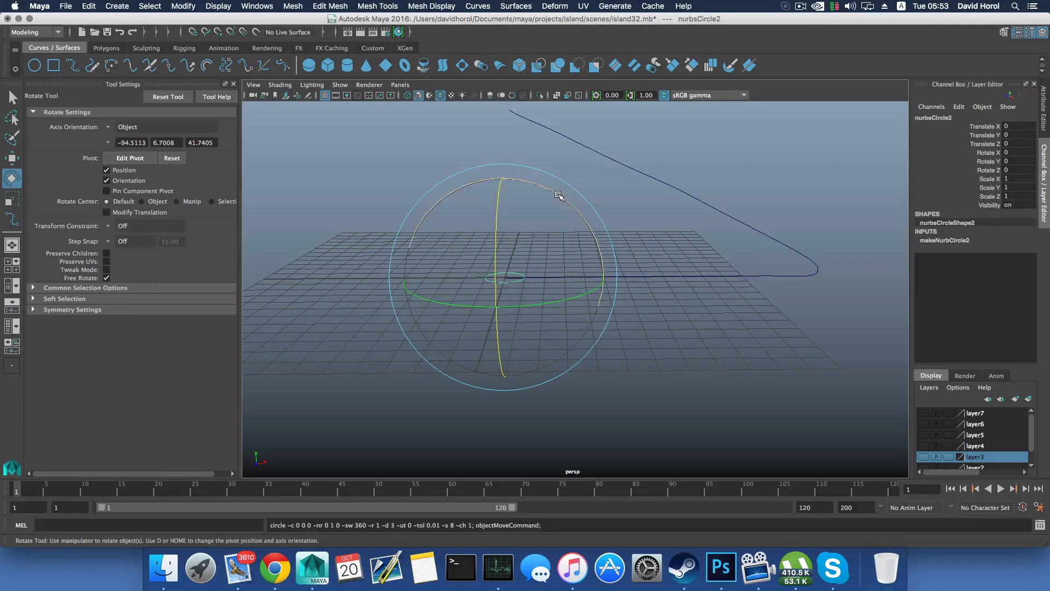
left_click_drag(558, 196, 593, 257)
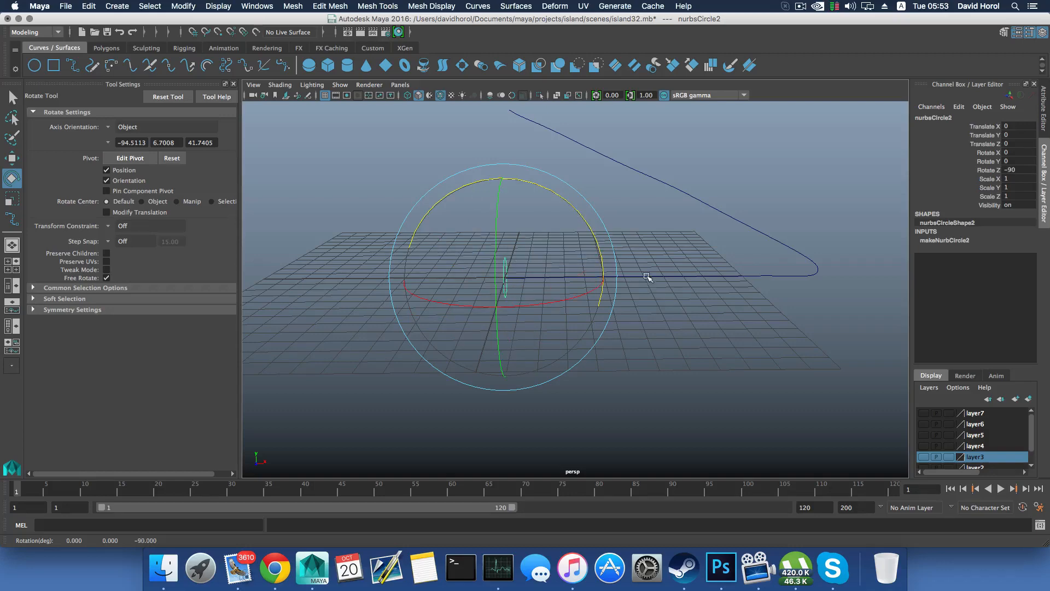
key("r")
left_click_drag(512, 276, 516, 303)
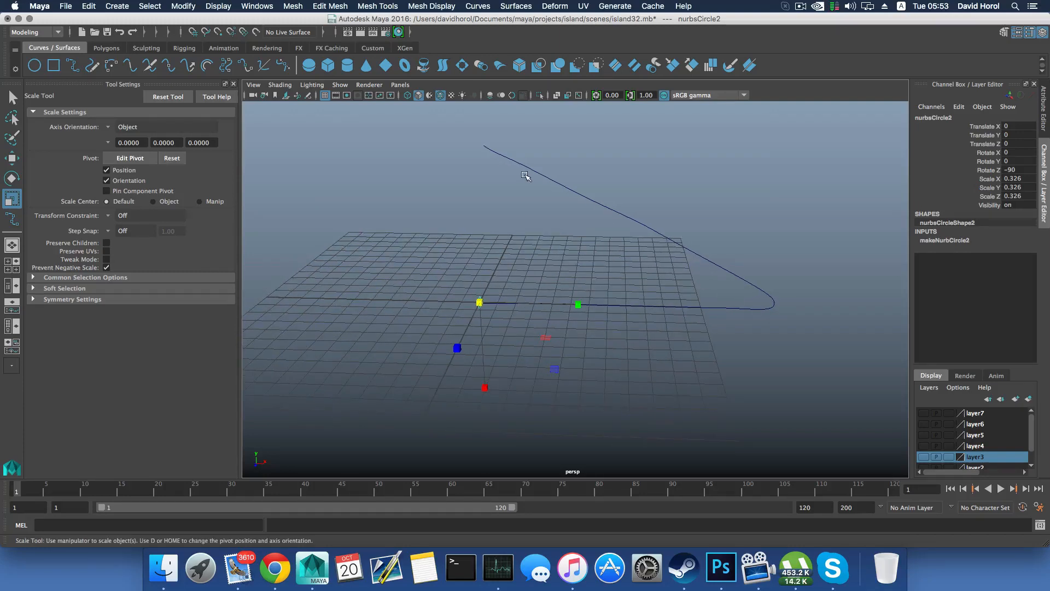
left_click(497, 296)
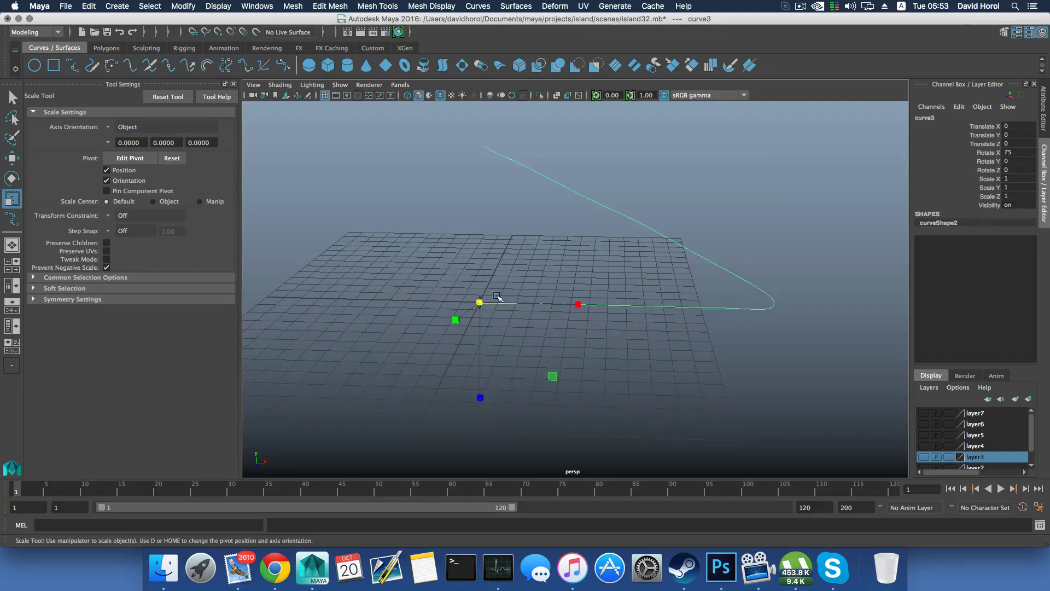
key("q")
left_click(479, 297, "shift")
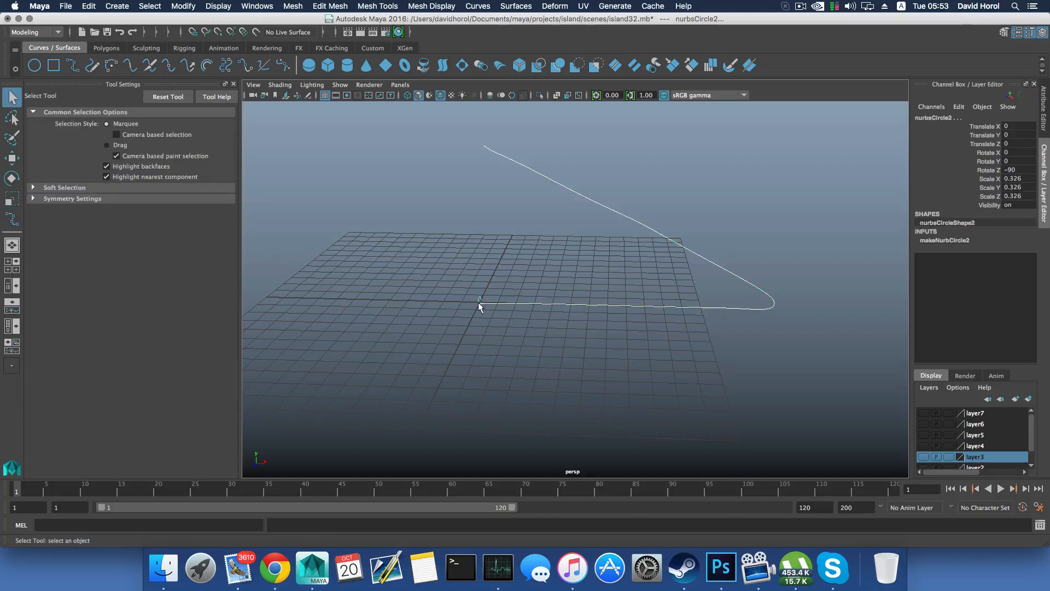
left_click(491, 301)
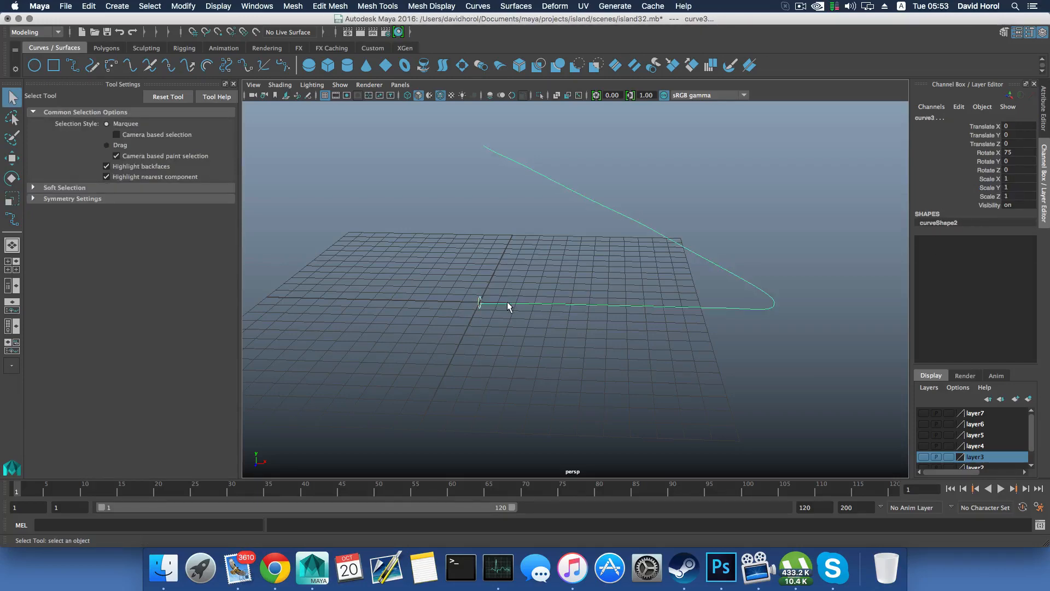
mouse_move(469, 297)
left_mouse_down("alt")
mouse_move(480, 313)
mouse_move(476, 300)
left_mouse_up("alt")
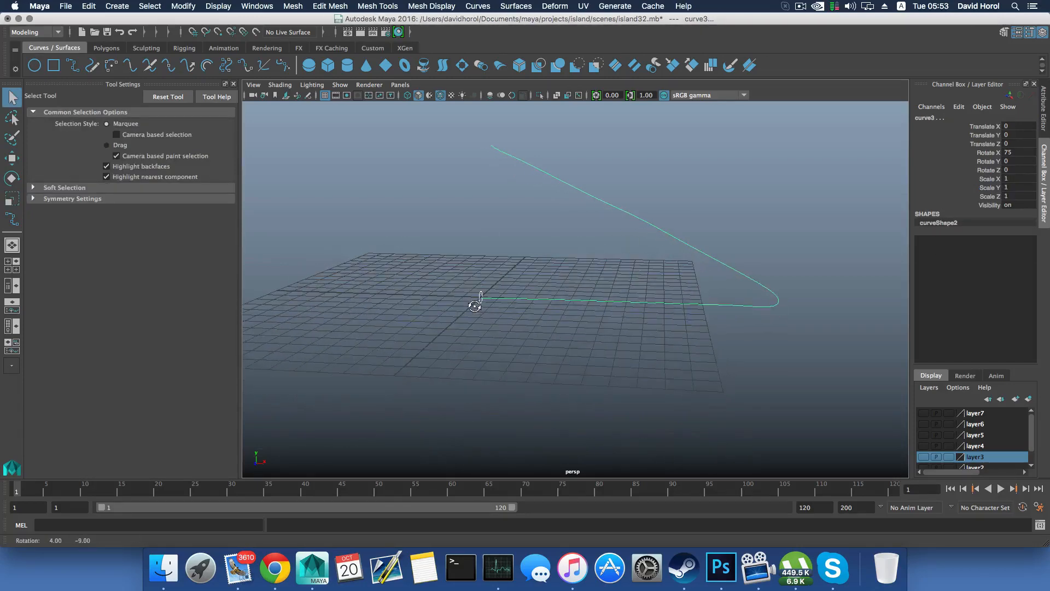
left_click(477, 6)
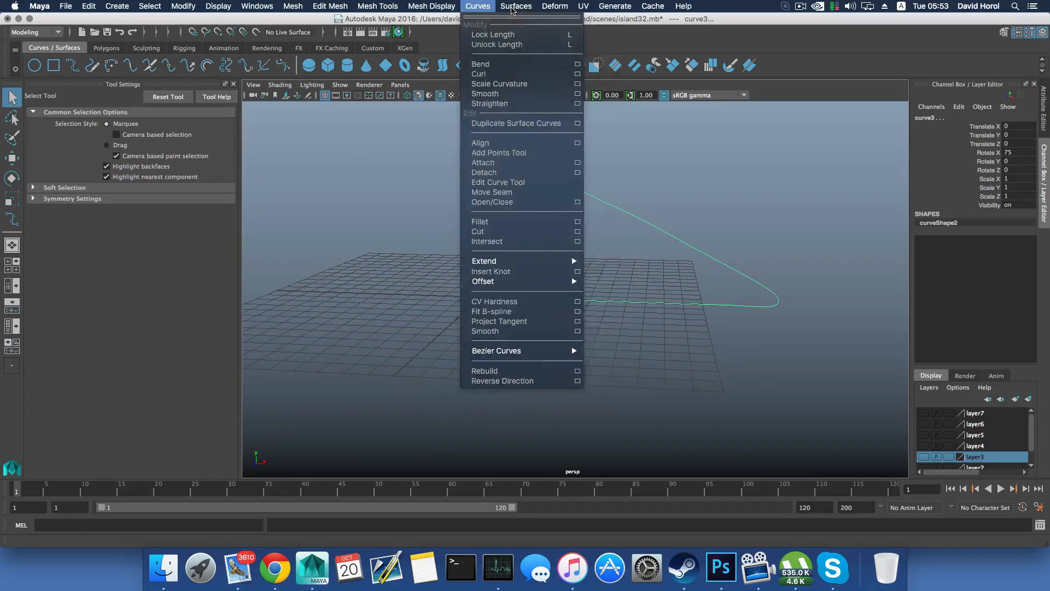
mouse_move(515, 6)
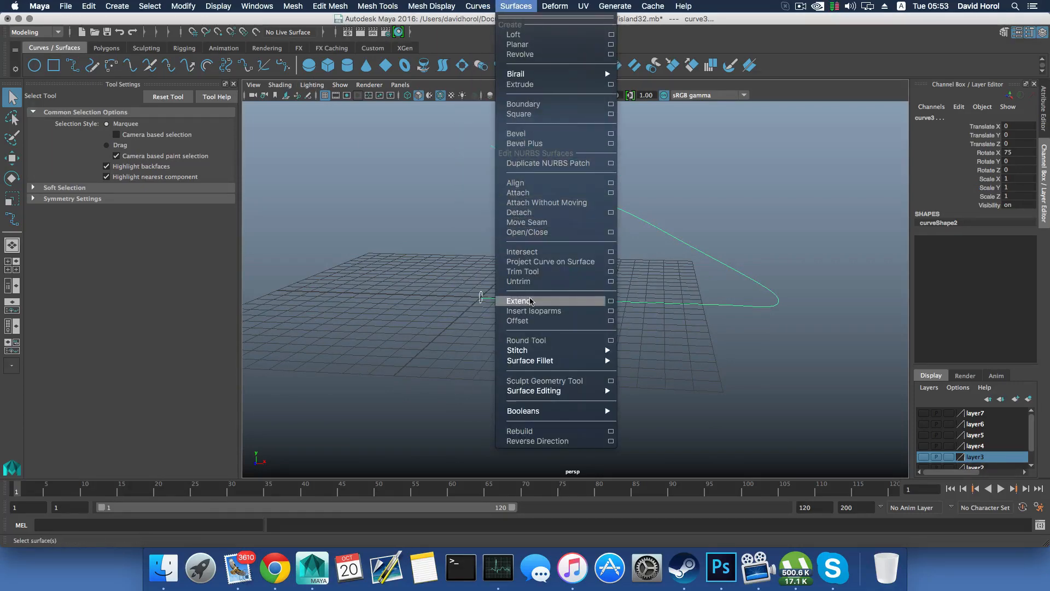
left_click(632, 153)
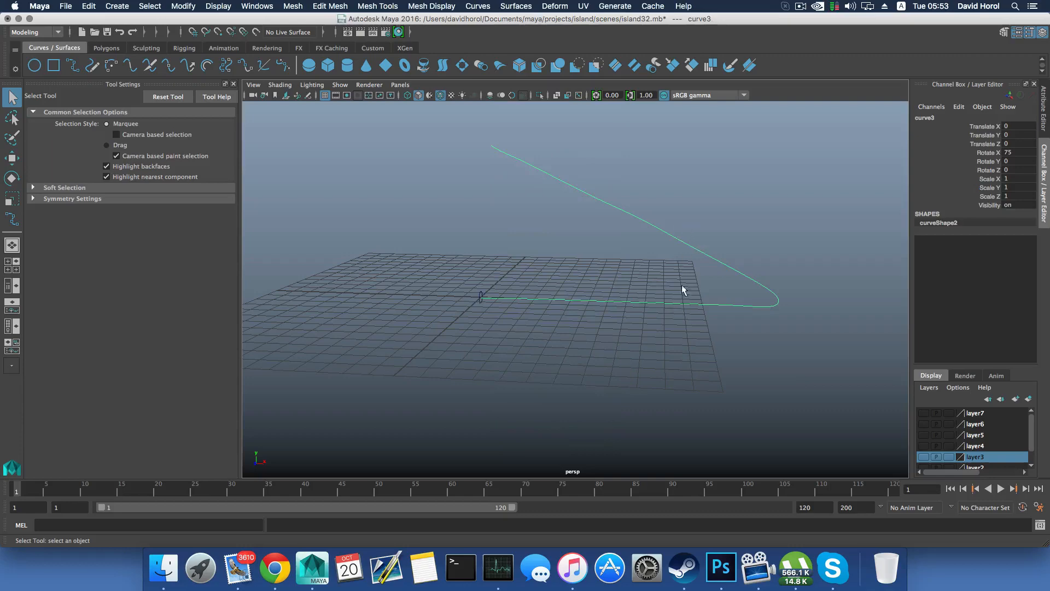
Step: Show the profile curve's shape attributes and check its number of spans
middle_click_drag(681, 285, 649, 289, "alt")
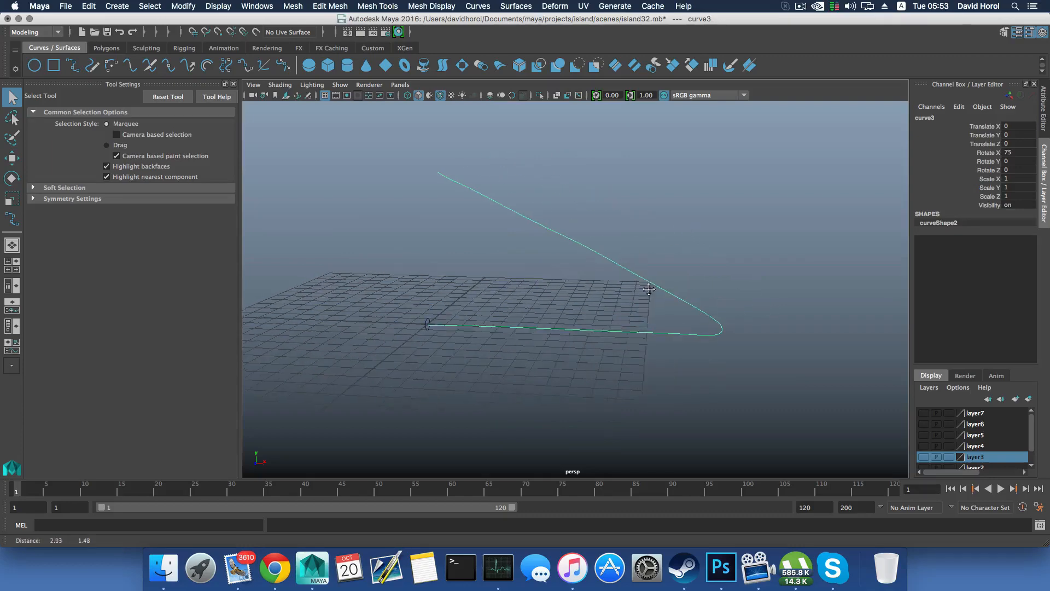
left_click(1021, 33)
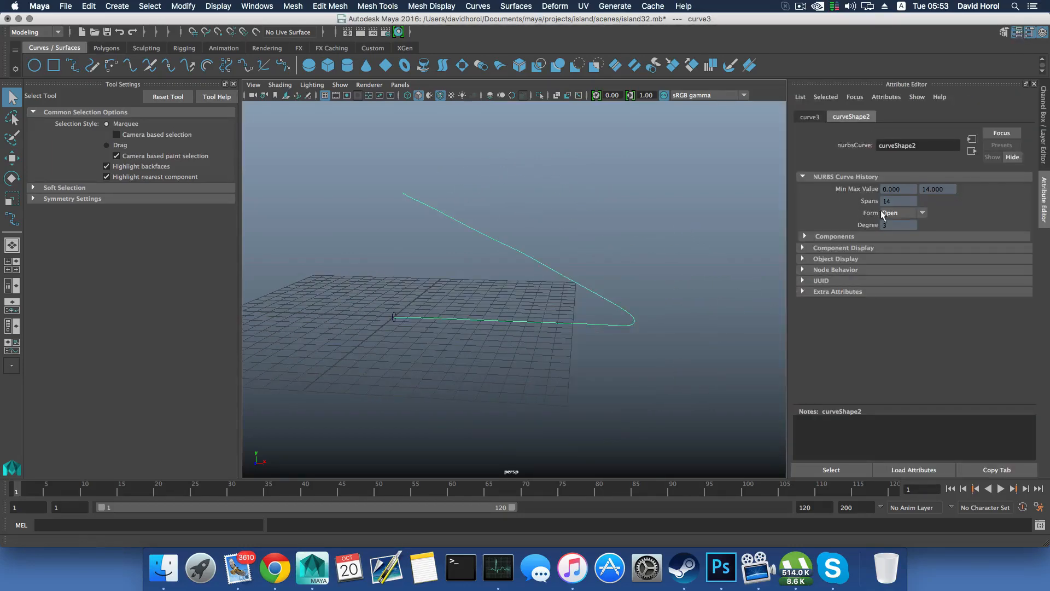
left_click(892, 201)
left_click_drag(596, 312, 646, 258, "alt")
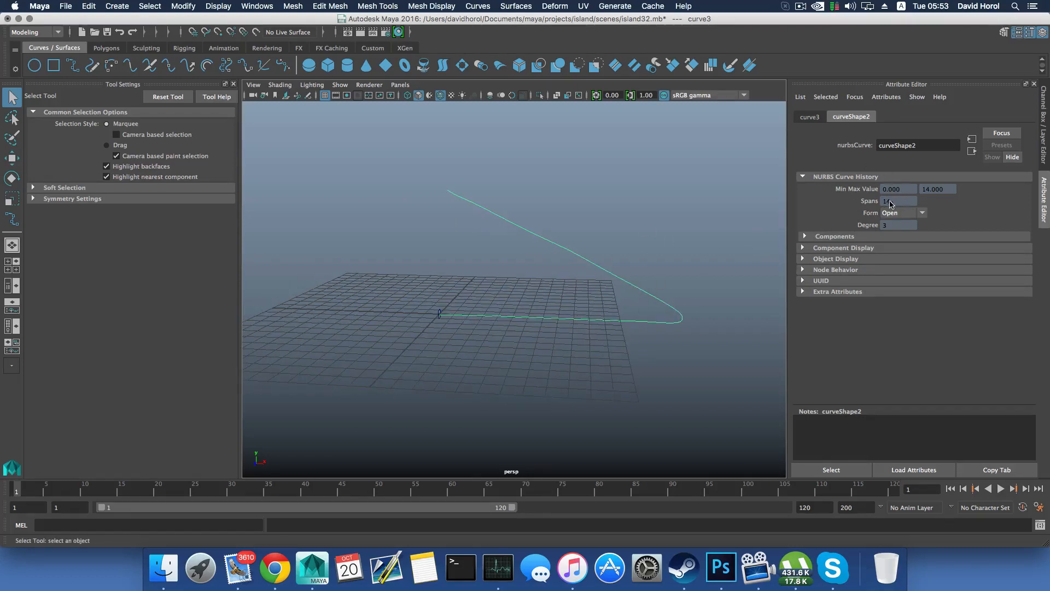
Step: Rebuild the profile curve uniformly with 30 spans and cubic degree
key("space")
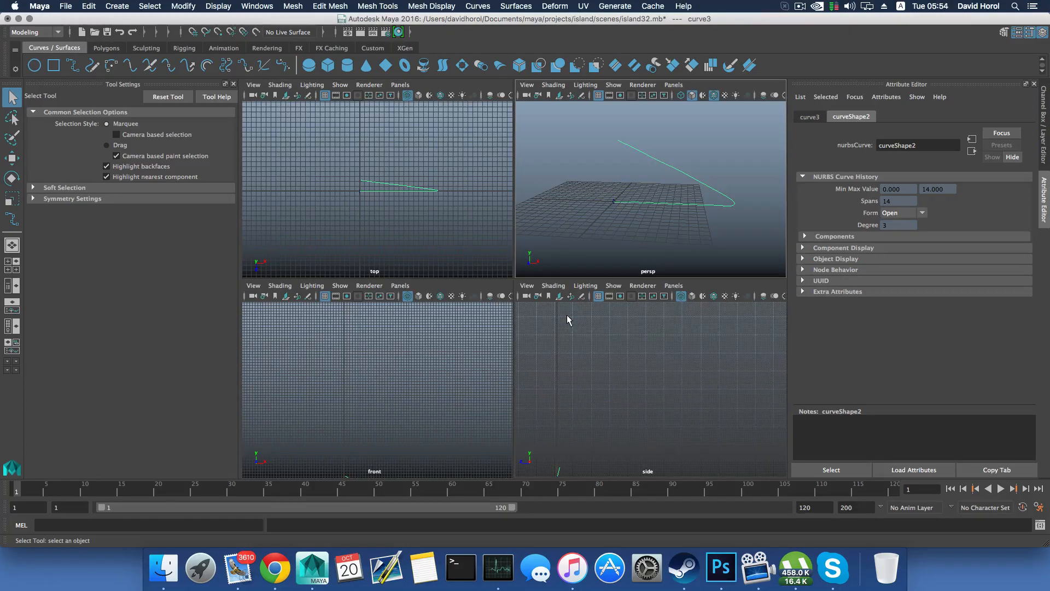
key("space")
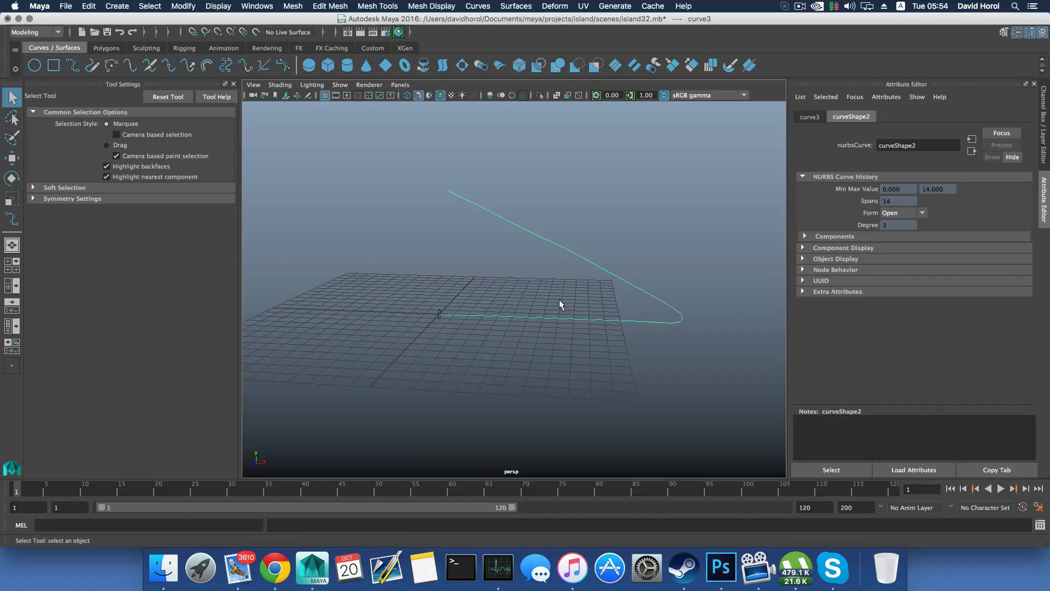
key("space")
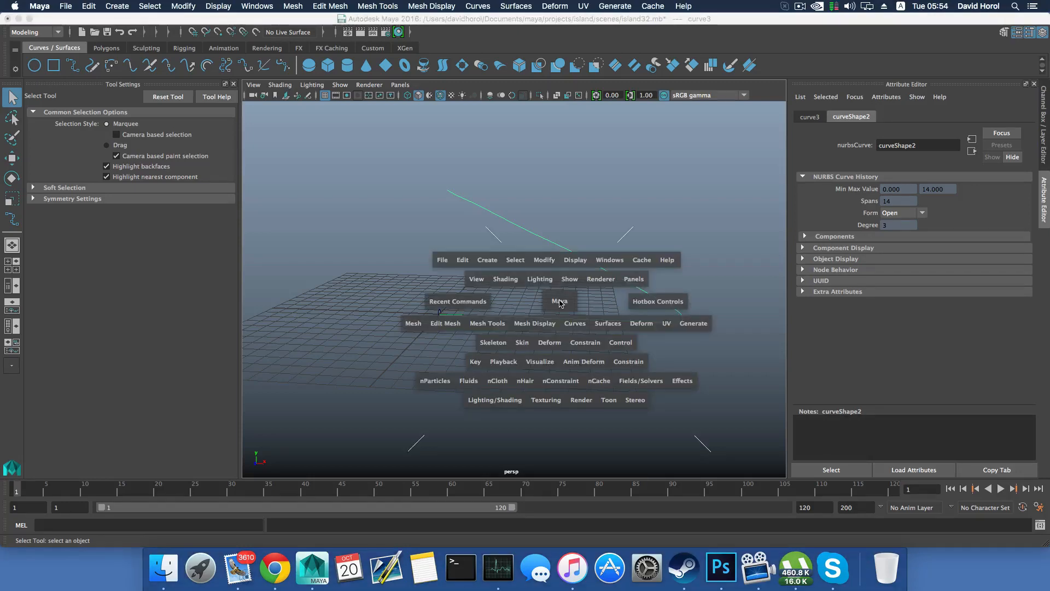
left_click(572, 324)
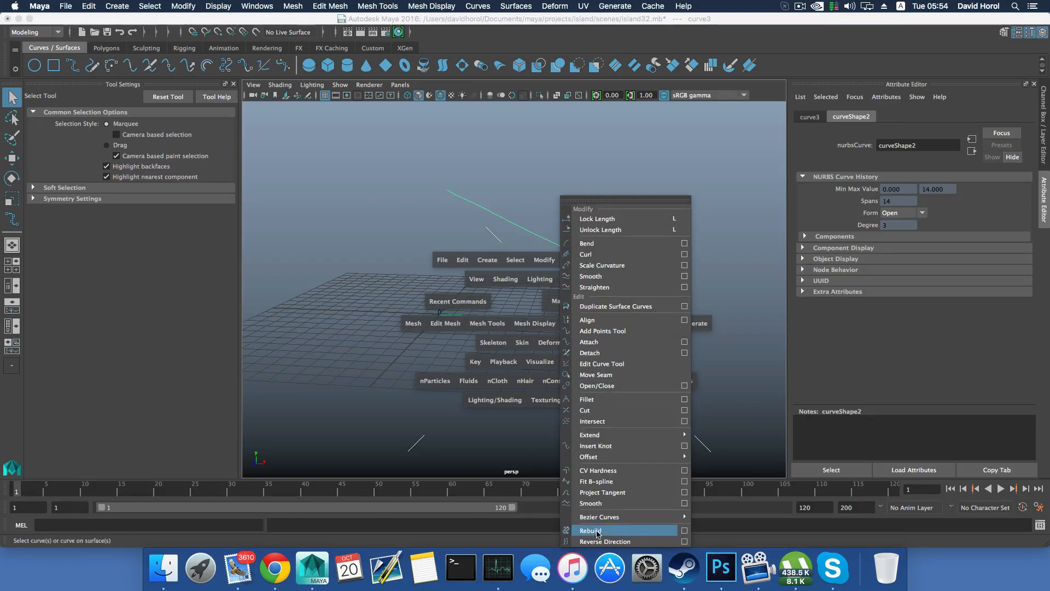
left_click(684, 530)
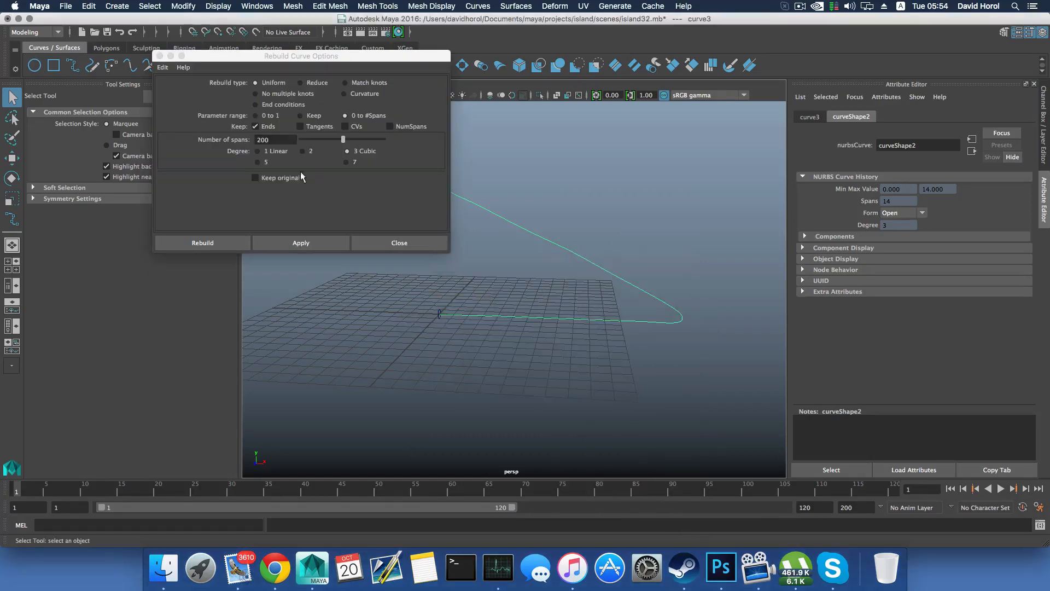
double_click(274, 138)
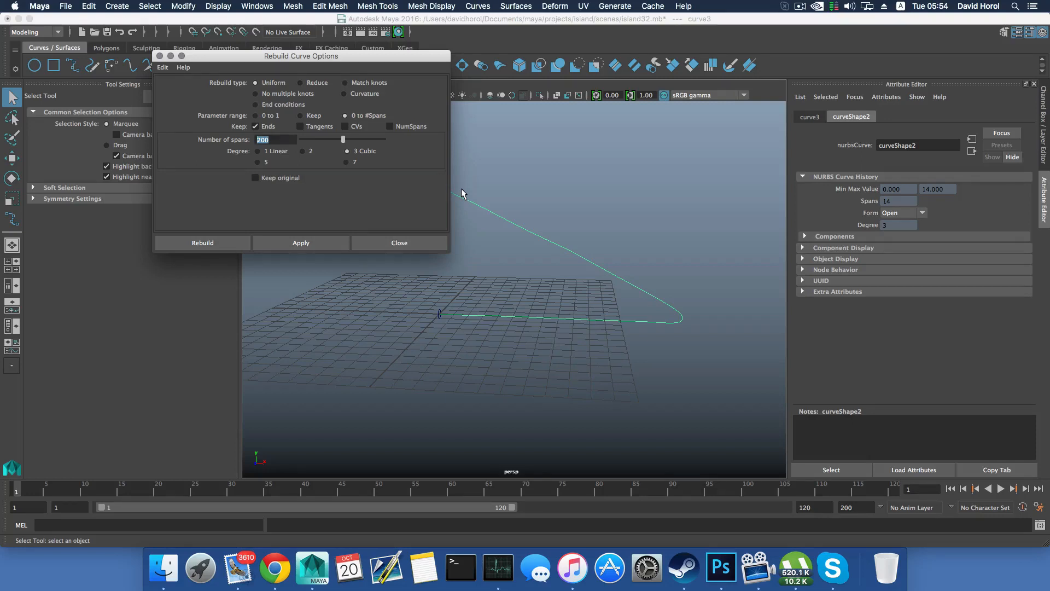
type("30")
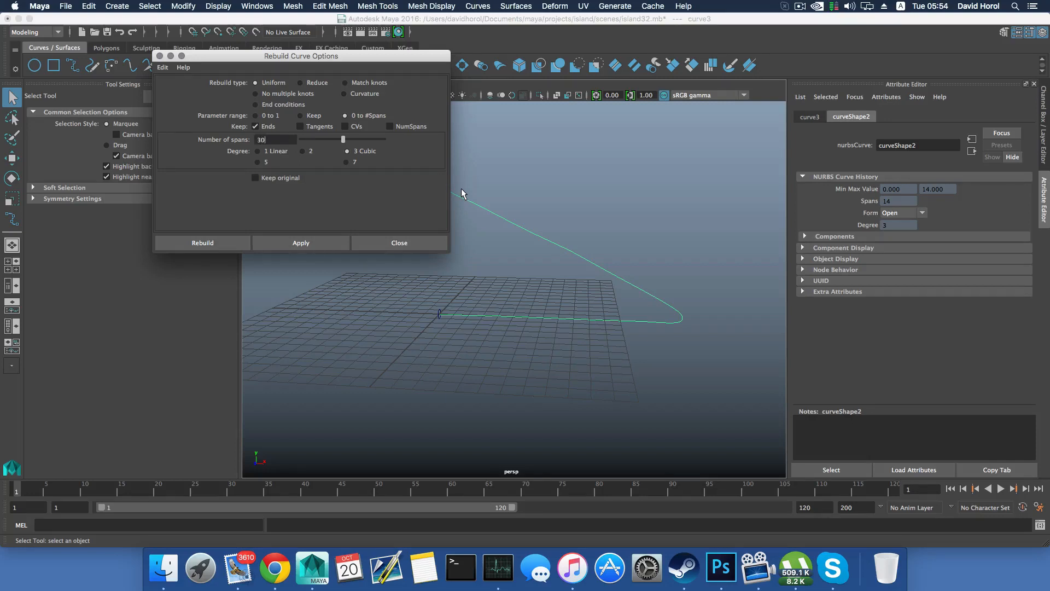
left_click(315, 241)
left_click(410, 245)
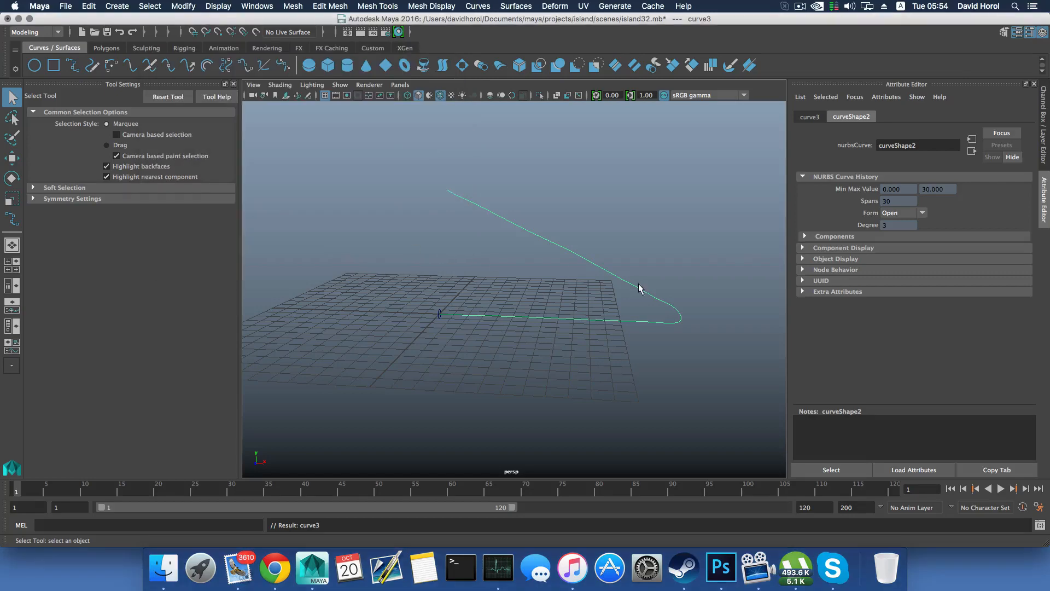
Step: Switch the curve to control-vertex editing and shift the two vertices just above the bend slightly down along Y
right_click_drag(640, 288, 635, 251)
middle_click_drag(684, 312, 654, 296, "alt")
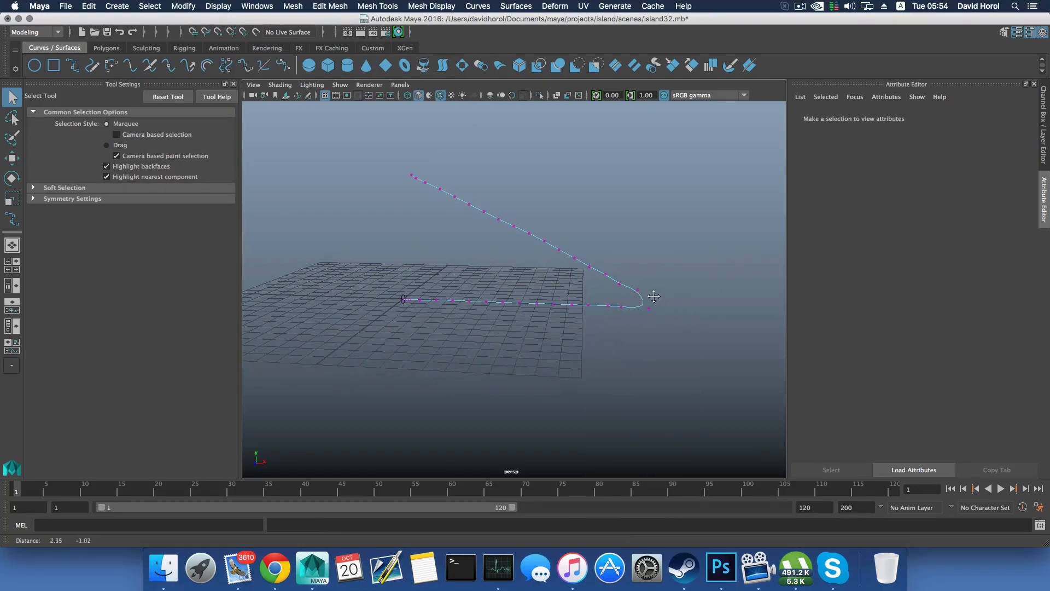
left_click(636, 287)
key("w")
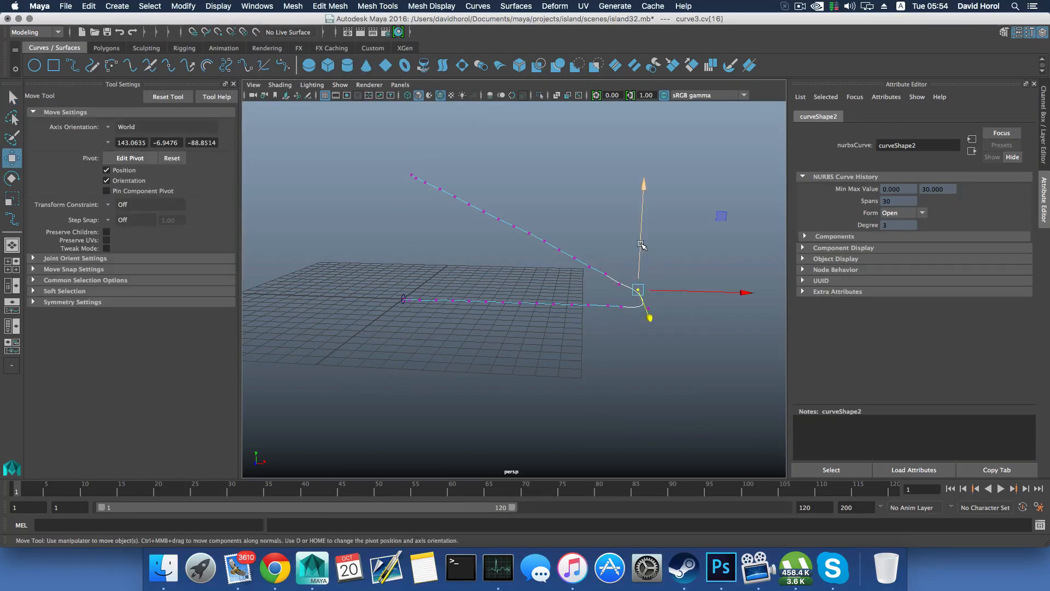
left_click_drag(640, 244, 641, 246)
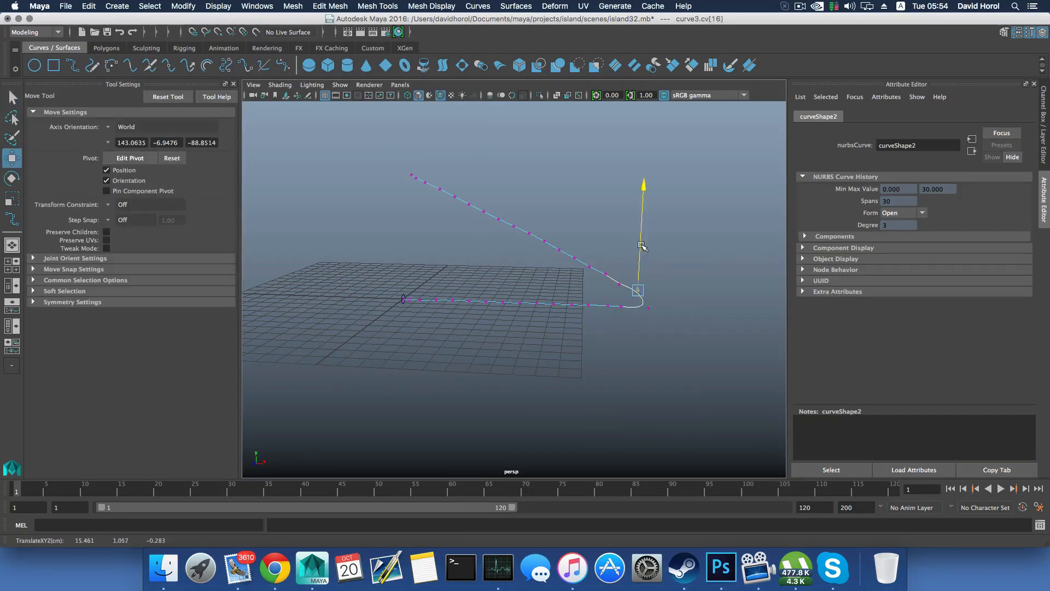
left_click(619, 285)
mouse_move(620, 260)
left_mouse_down()
mouse_move(476, 277)
mouse_move(380, 266)
mouse_move(619, 271)
left_mouse_up()
Step: Flatten the sloping arm's control vertices 17 to 32 along their Z axis and rotate them about Y back to the slope
left_click_drag(461, 175, 701, 308)
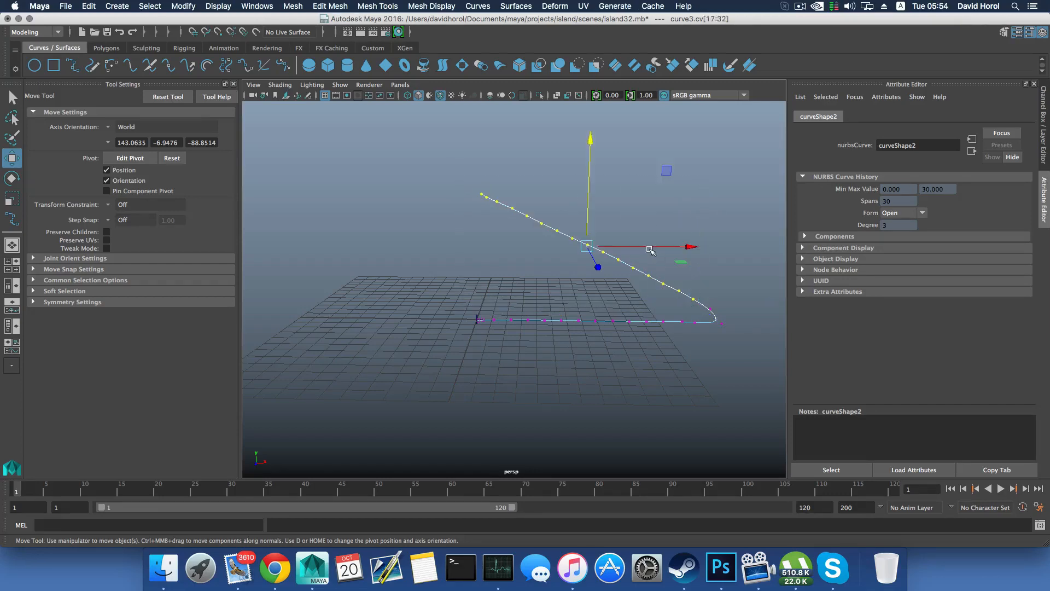
key("r")
left_click_drag(586, 346, 588, 241)
key("e")
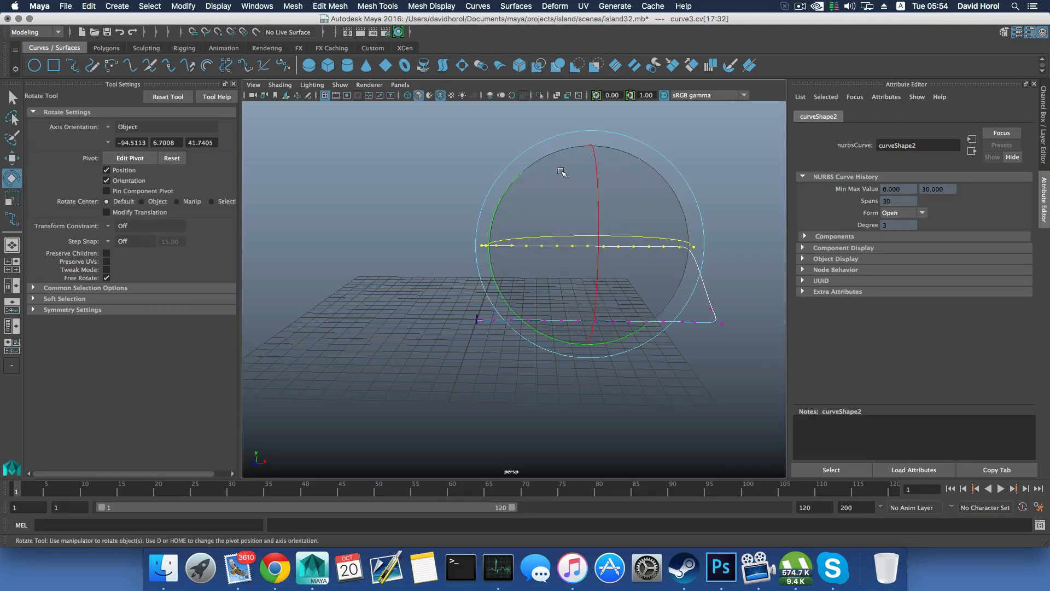
left_click_drag(511, 188, 548, 159)
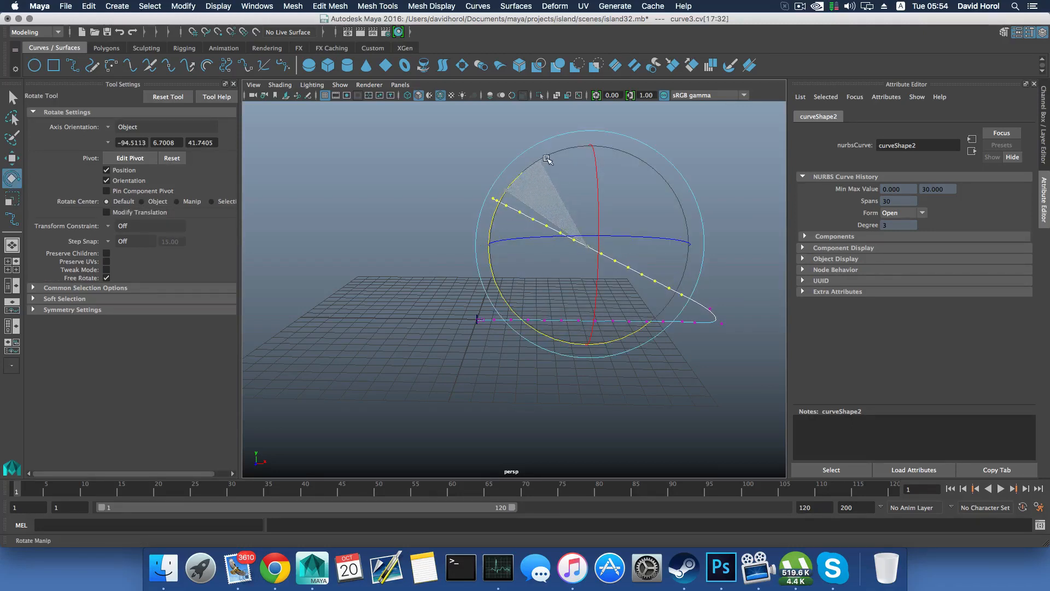
left_click_drag(547, 159, 547, 159)
Step: Select the straight arm's control vertices 0 to 14 and scale them down along Z to straighten the arm
left_click_drag(579, 234, 591, 253, "alt")
left_click_drag(434, 283, 696, 368)
key("w")
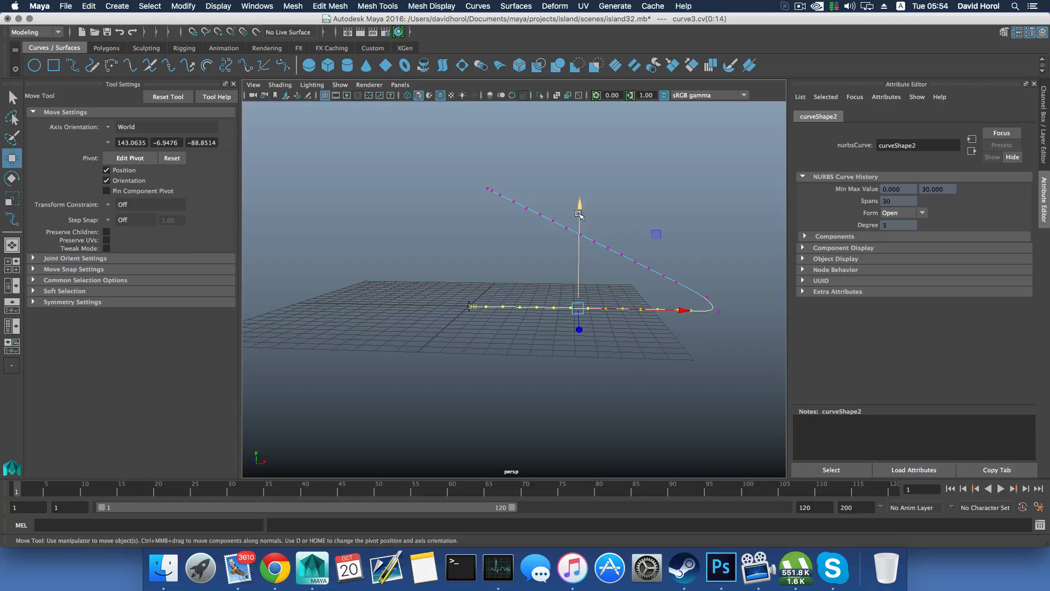
key("r")
left_click_drag(579, 411, 576, 369)
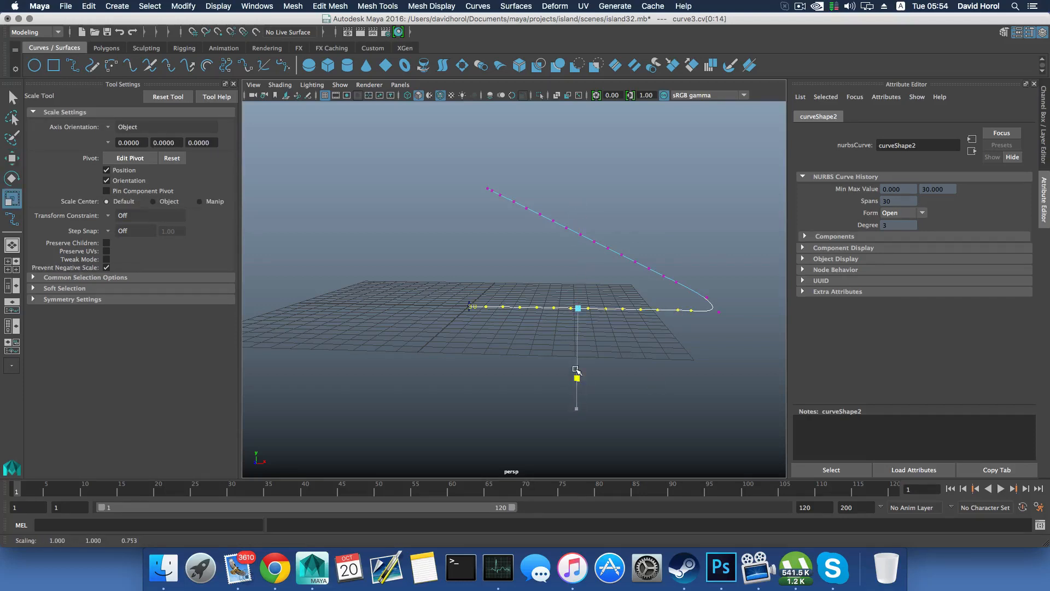
Step: Adjust the height of the control vertices at the bend to round off the corner between the two arms
left_click_drag(578, 302, 684, 326, "alt")
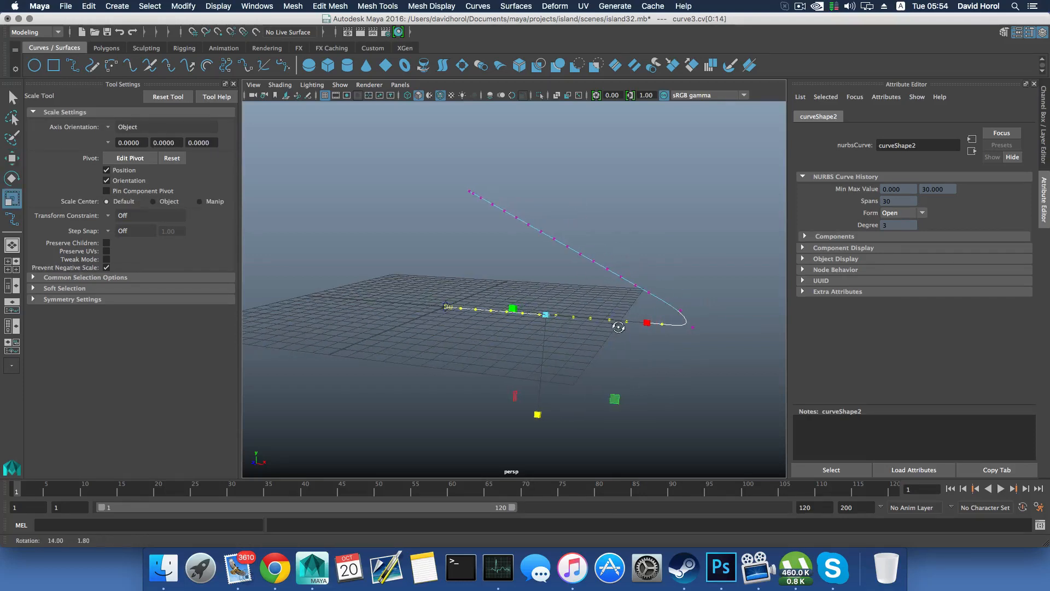
left_click(702, 320)
left_click(683, 312)
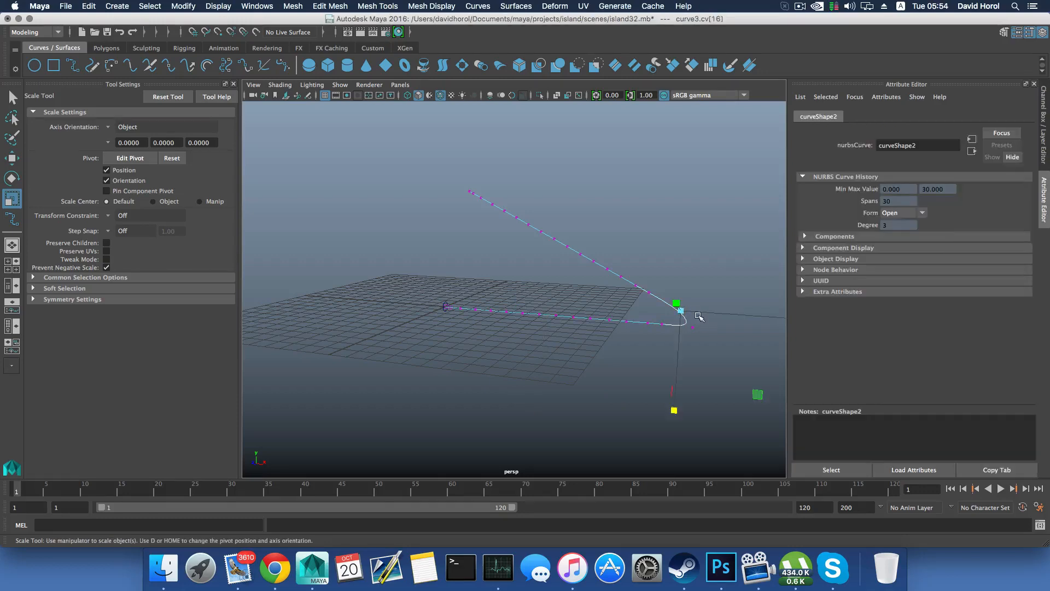
key("w")
mouse_move(698, 313)
left_mouse_down()
mouse_move(682, 300)
mouse_move(693, 308)
left_mouse_up()
left_click(692, 329)
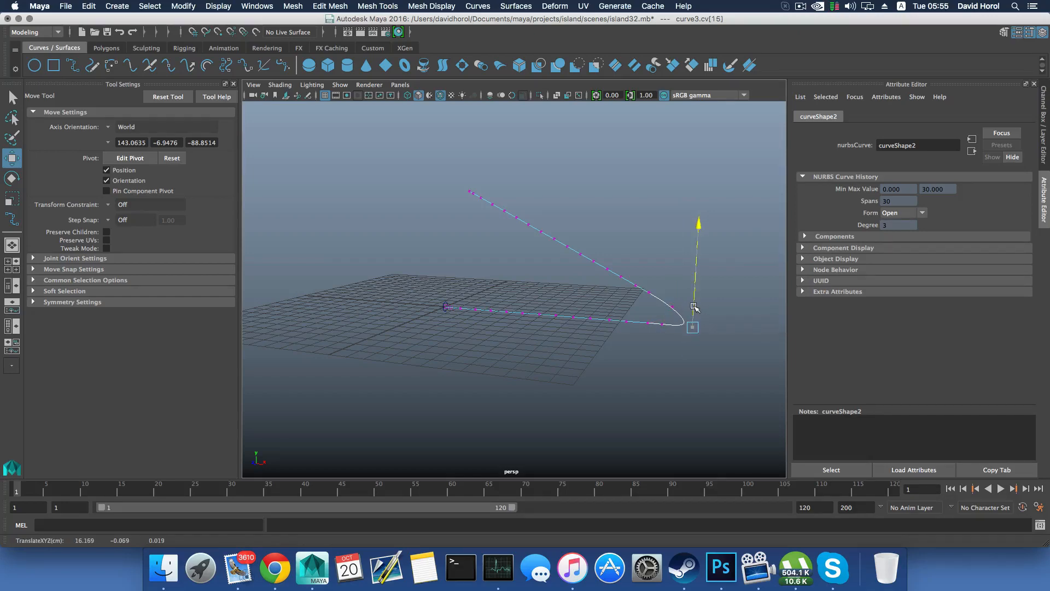
left_click_drag(606, 347, 622, 342, "alt")
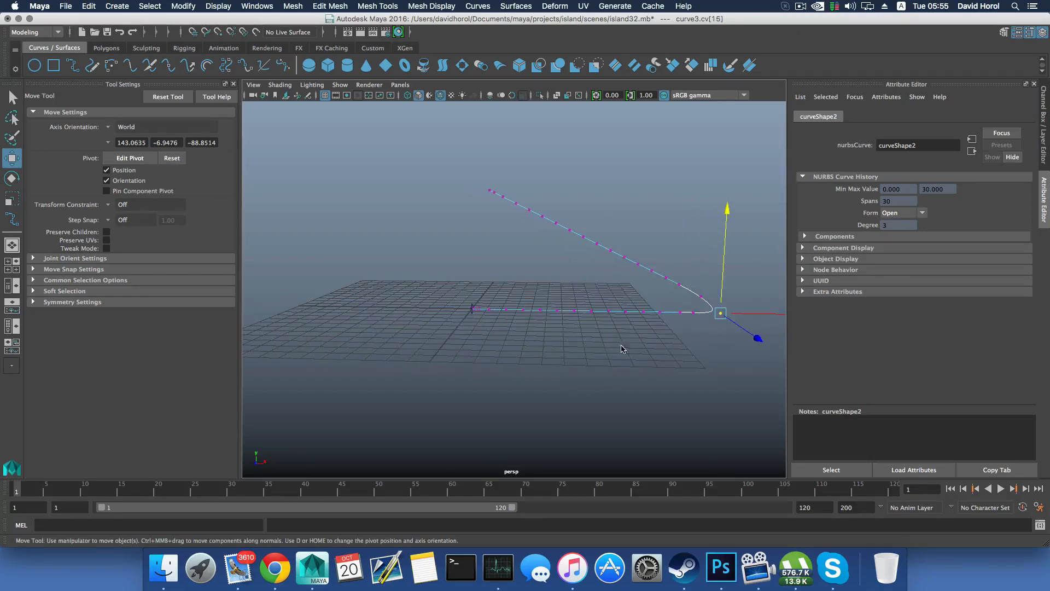
key("space")
key("space")
Step: Select the sloping arm's control vertices 16 to 32 and rotate them about X towards the plane of the straight arm
left_click_drag(654, 287, 574, 281, "alt")
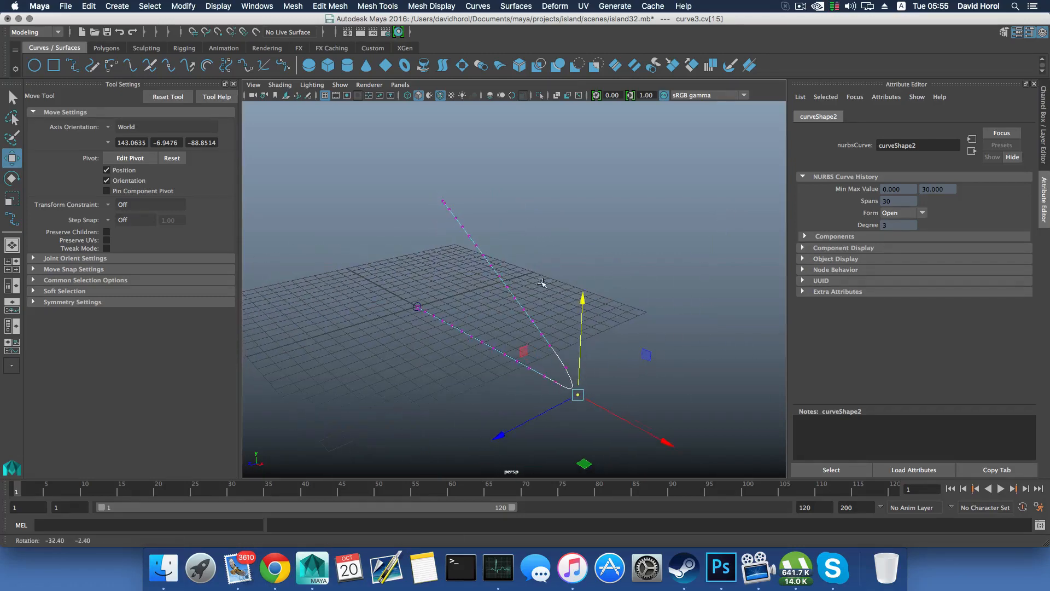
left_click_drag(431, 169, 703, 321)
left_click_drag(436, 316, 541, 363)
left_click_drag(540, 363, 444, 353, "alt")
key("e")
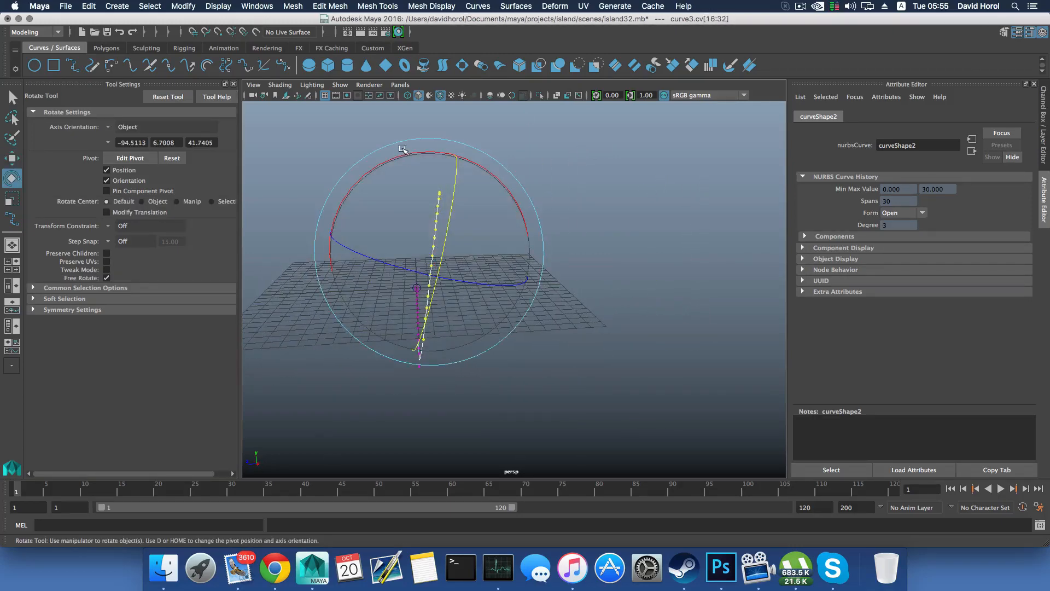
left_click_drag(405, 155, 385, 164)
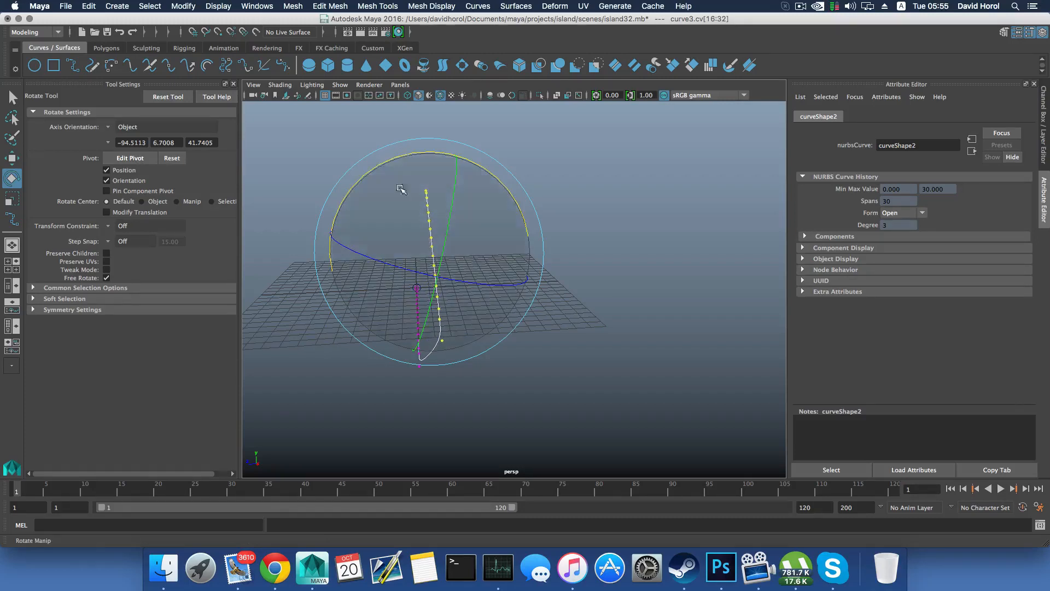
Step: Move the sloping arm's control vertices along Z until they line up above the straight arm
key("w")
left_click(391, 253)
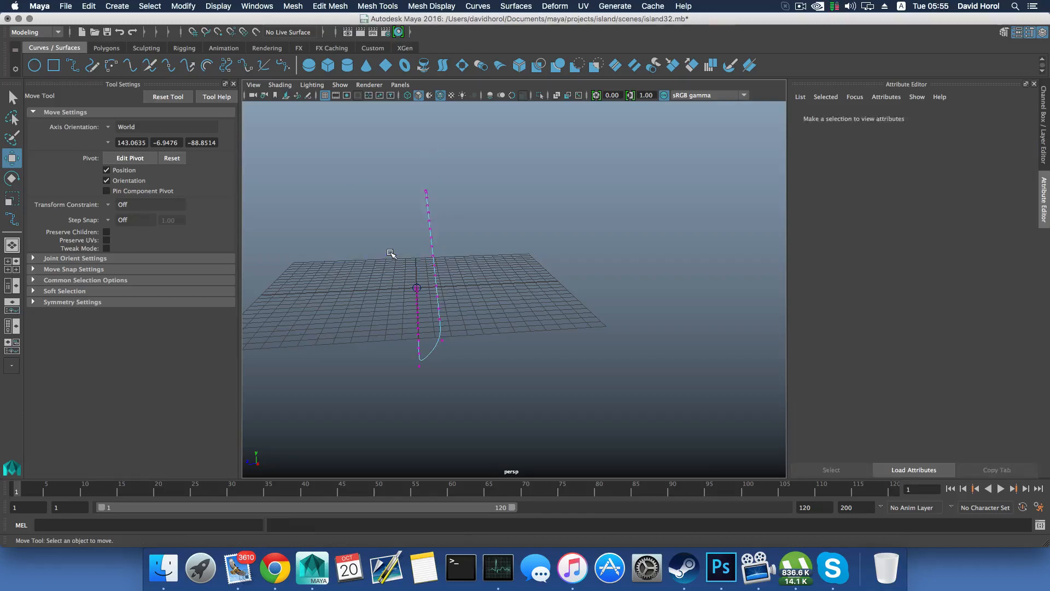
key("ctrl+z")
left_click_drag(391, 254, 374, 258)
key("v")
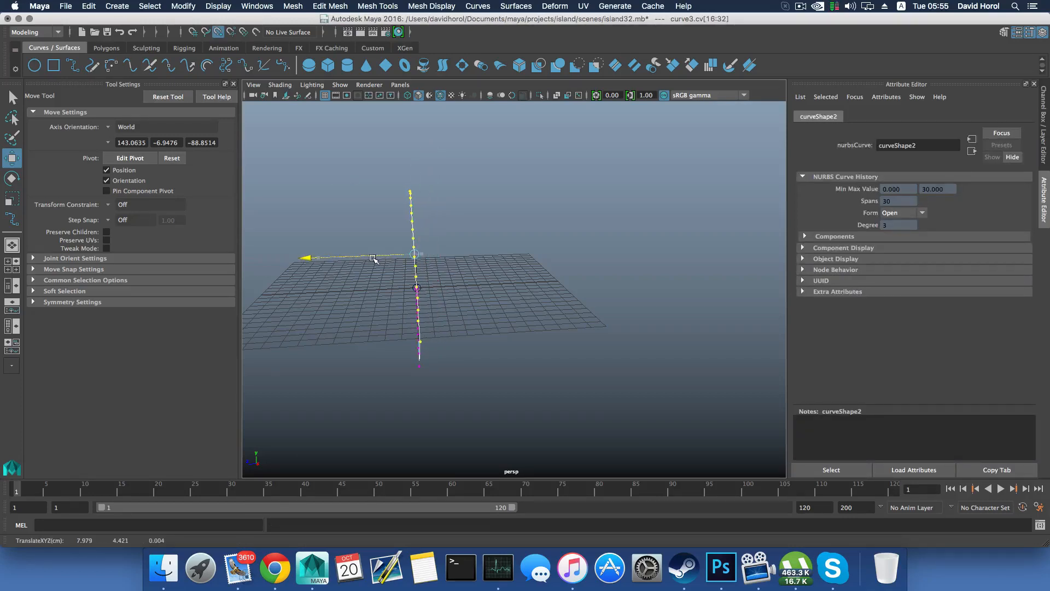
left_click_drag(424, 295, 415, 289, "alt")
Step: Select all control vertices, 0 to 32, and scale them flat along Y so the curve lies in one plane
left_click_drag(360, 160, 427, 361)
key("r")
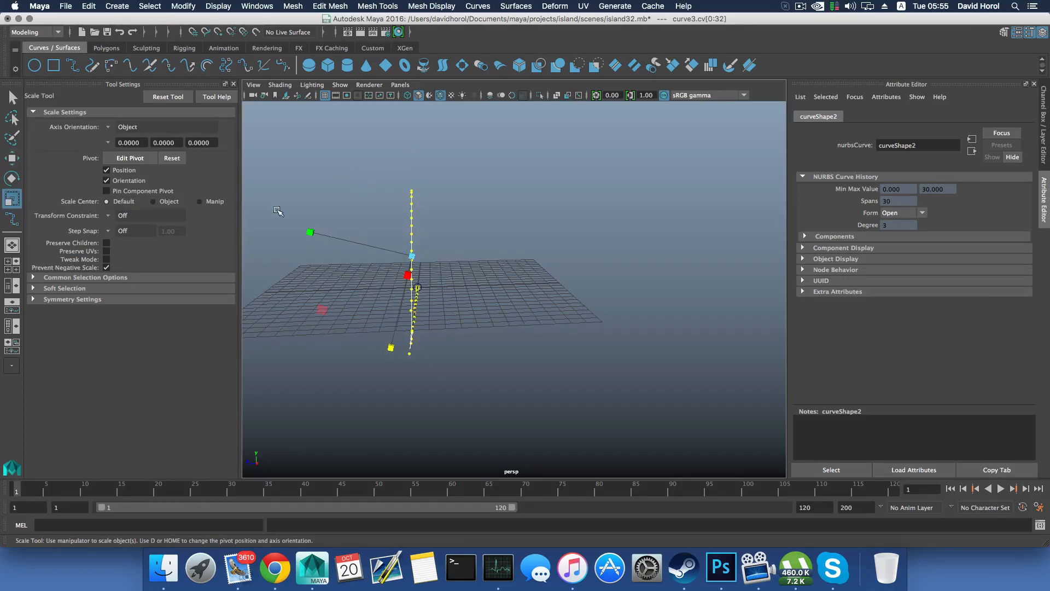
left_click(163, 100)
left_click_drag(312, 238, 418, 268)
Step: Rotate all the control vertices about X until the flattened curve stands upright
key("e")
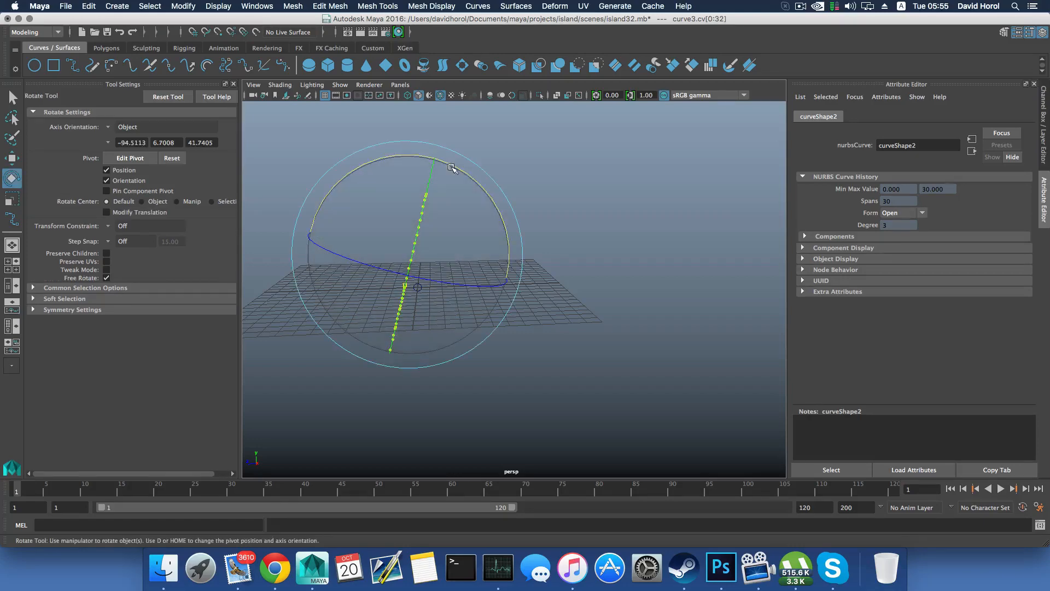
left_click_drag(452, 167, 438, 165)
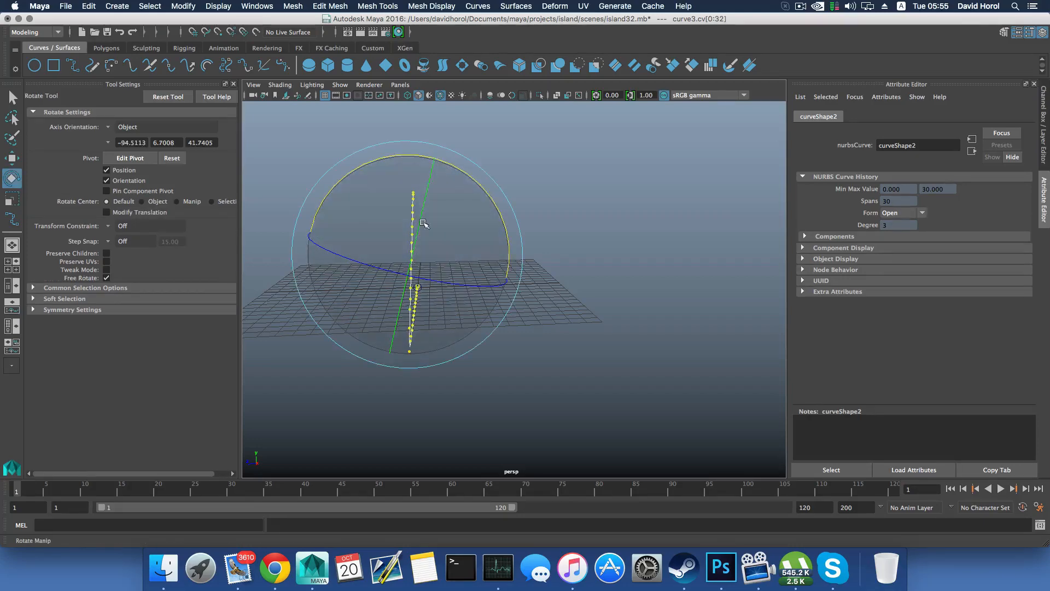
middle_click_drag(427, 245, 469, 229, "alt")
left_click_drag(469, 230, 450, 234, "alt")
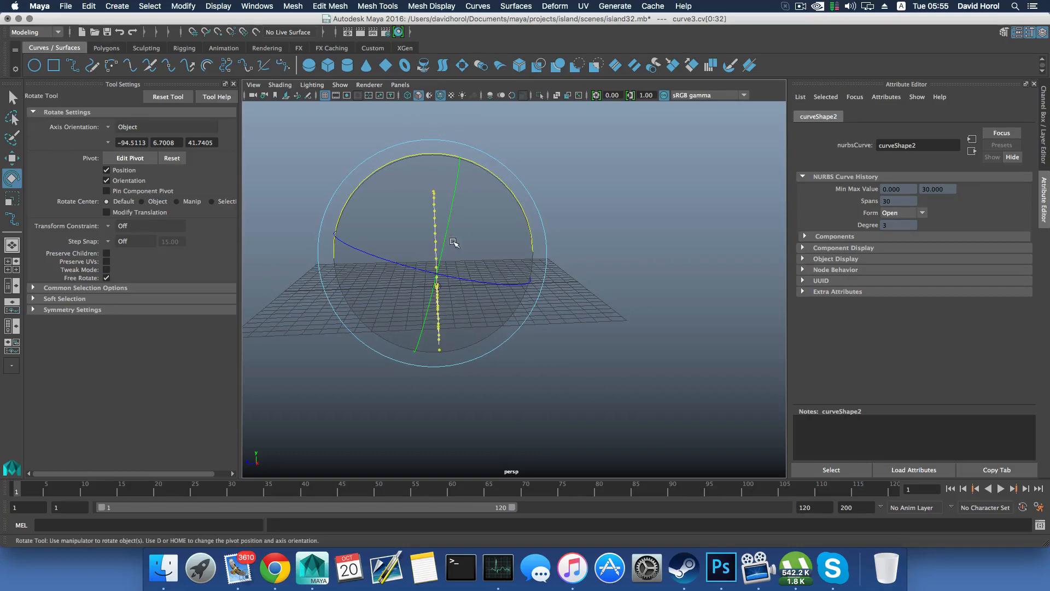
key("space")
key("space")
left_click_drag(572, 213, 553, 272, "alt")
Step: Return to object selection and move the path curve down along Y so its start meets the circle's centre
key("F8")
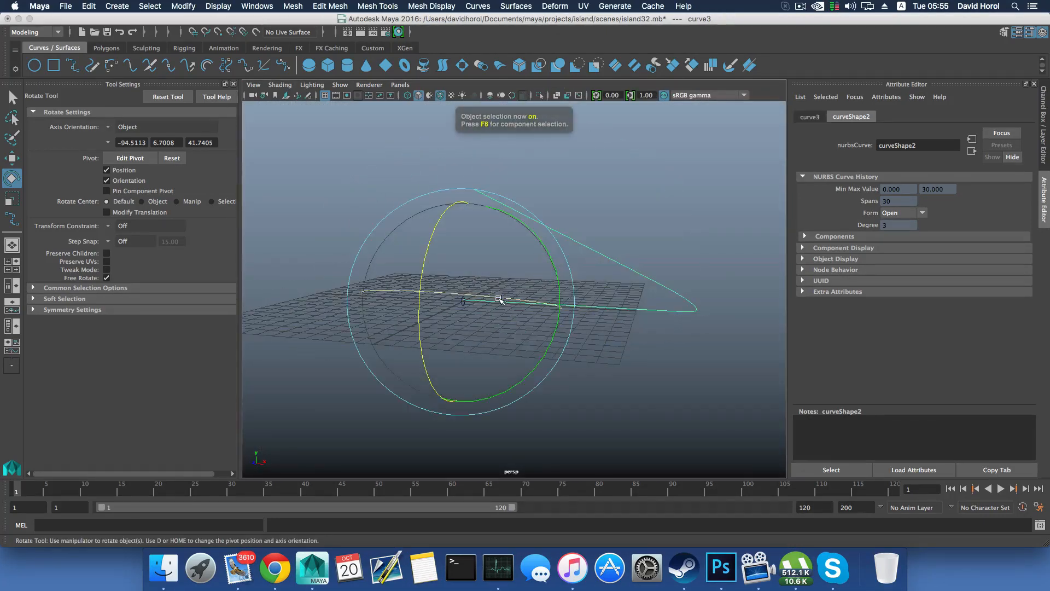
left_click(626, 327)
left_click_drag(626, 327, 609, 326, "alt")
scroll(609, 327, "up", 5)
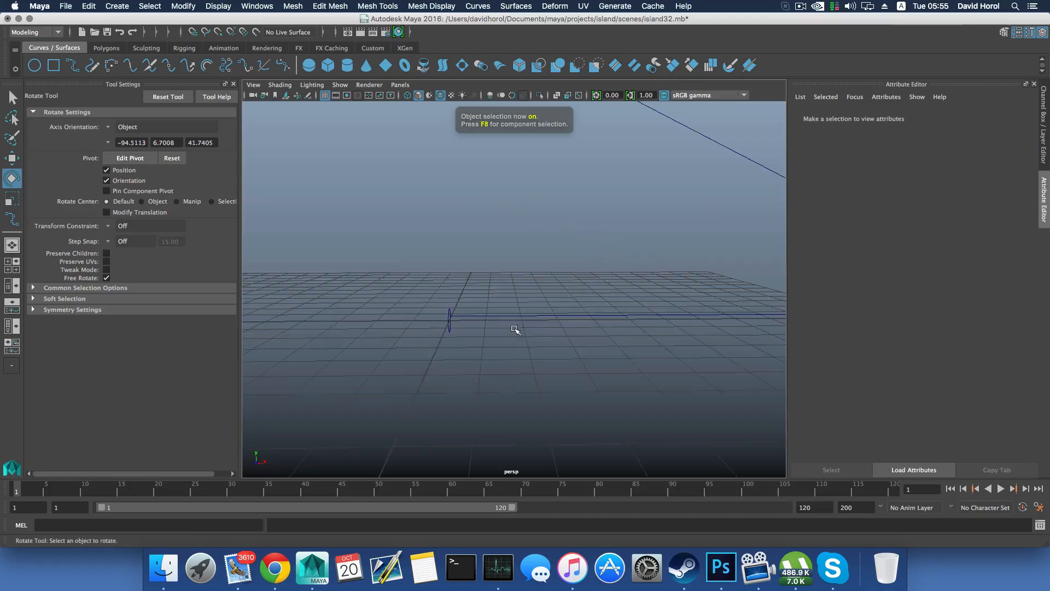
left_click(450, 327)
left_click_drag(480, 328, 510, 327, "alt")
left_click(529, 328)
key("w")
left_click_drag(356, 214, 379, 327)
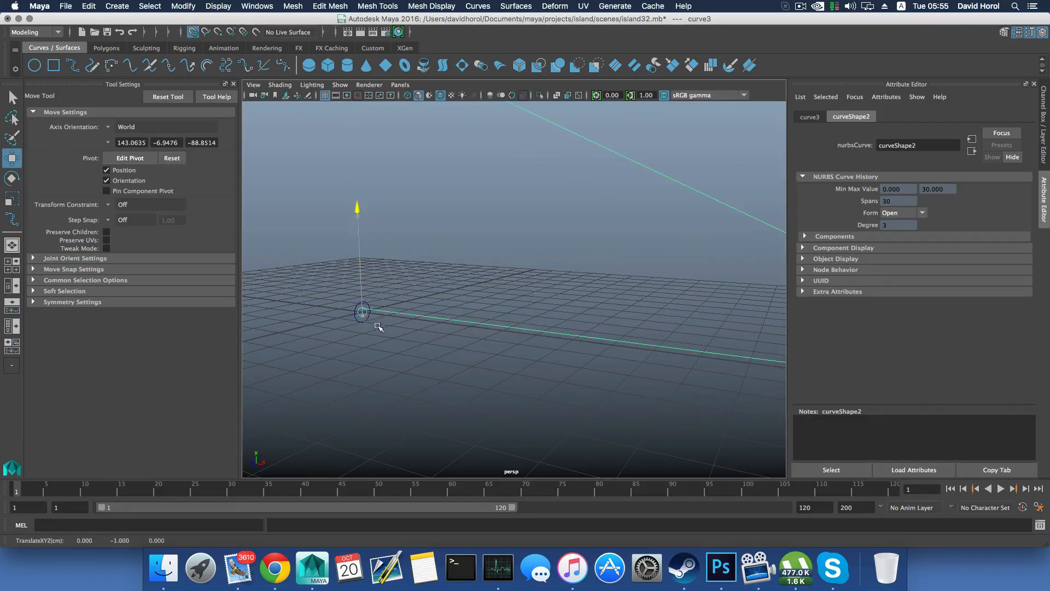
left_click_drag(398, 324, 420, 317, "alt")
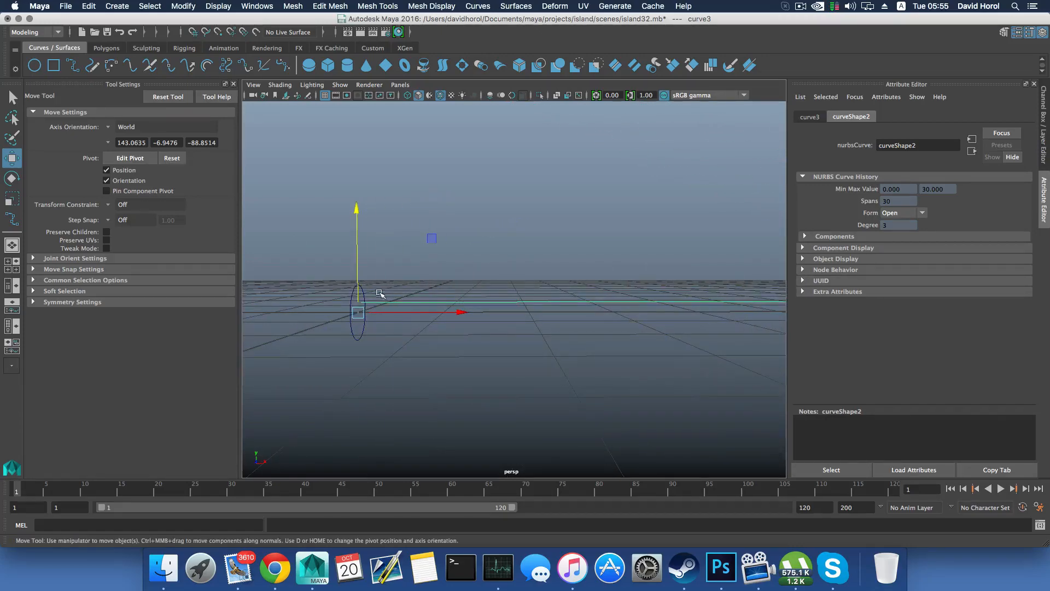
left_click_drag(359, 212, 359, 222)
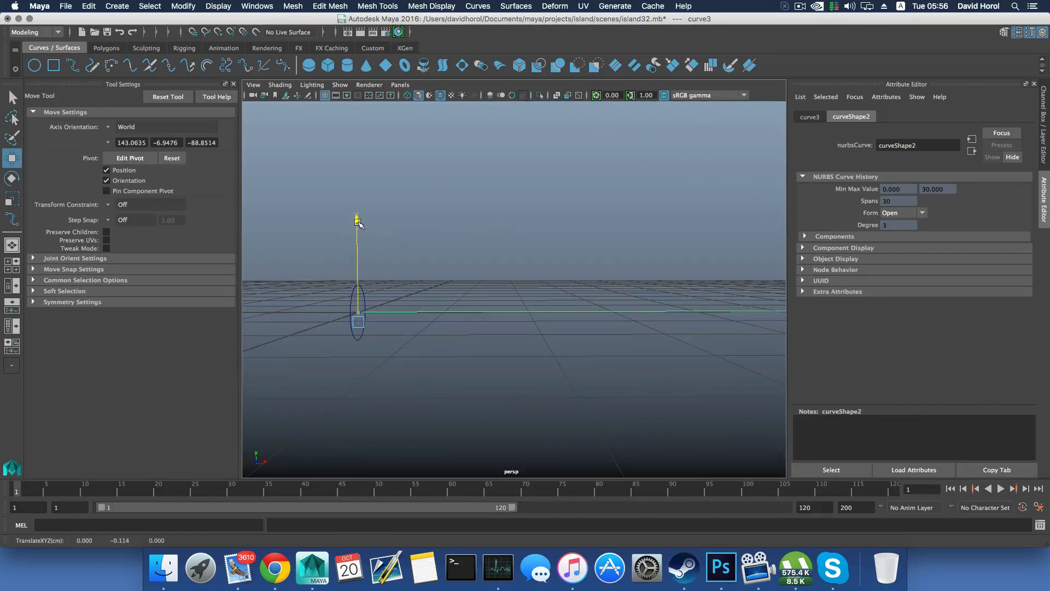
key("space")
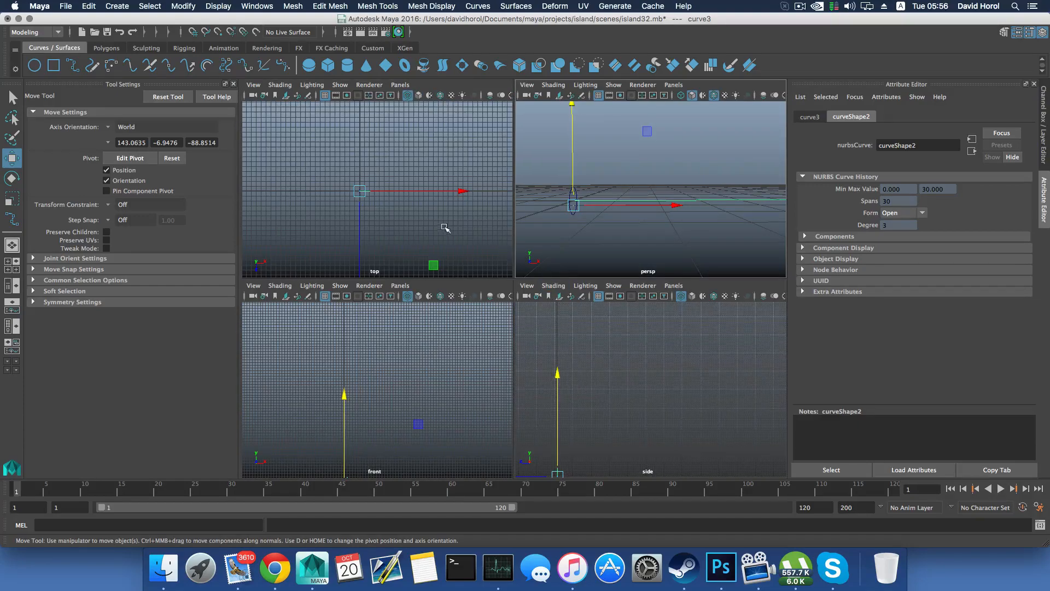
Step: Nudge the path curve along Y in the front view until its straight arm lies on the horizontal grid axis
scroll(417, 364, "down", 5)
key("space")
scroll(461, 324, "up", 5)
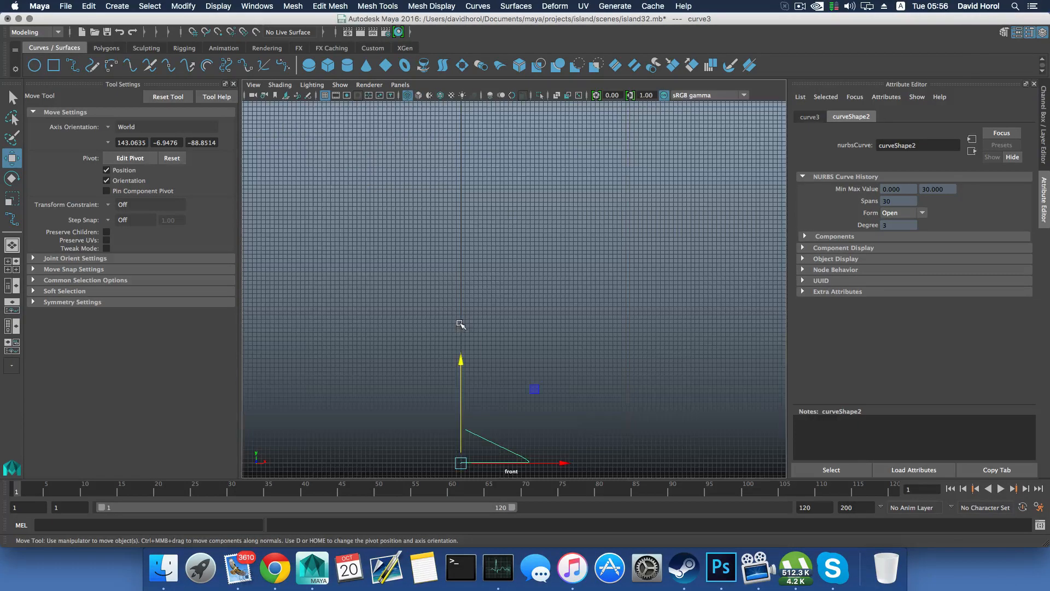
middle_click_drag(460, 335, 477, 193, "alt")
scroll(482, 249, "up", 10)
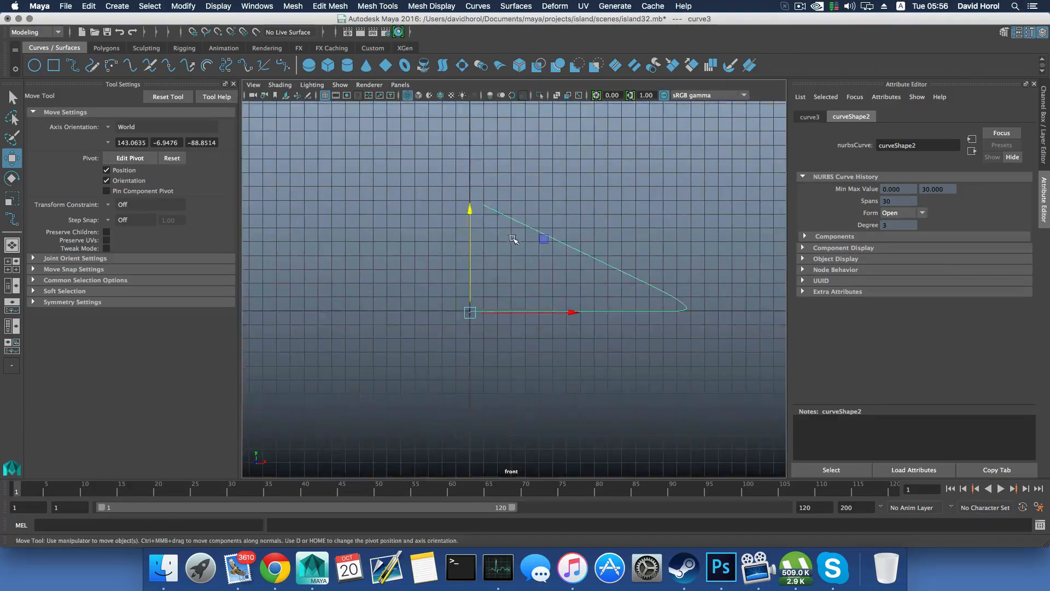
left_click(406, 242)
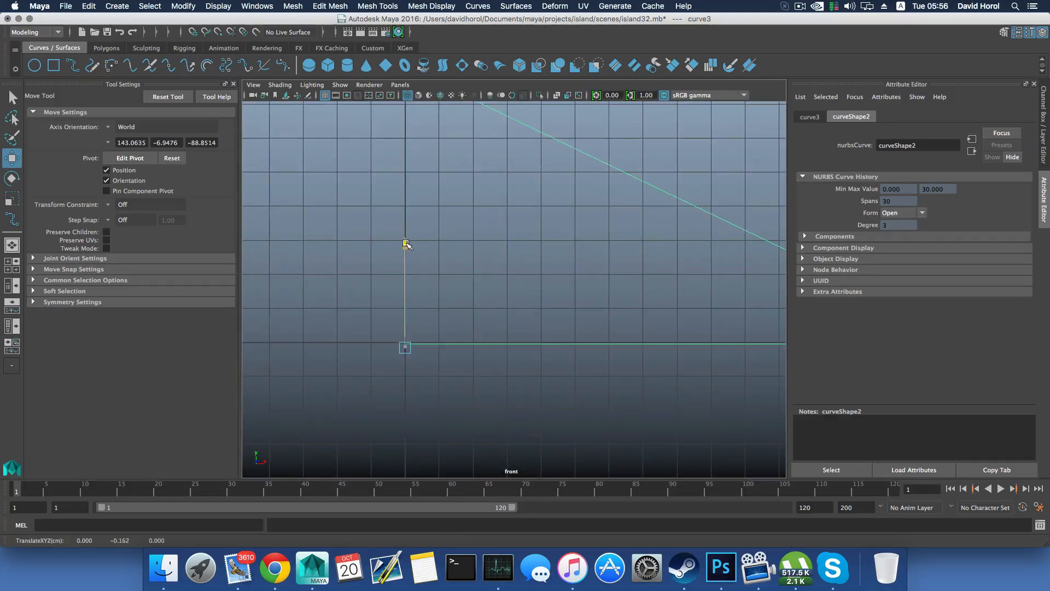
left_click_drag(405, 242, 407, 241)
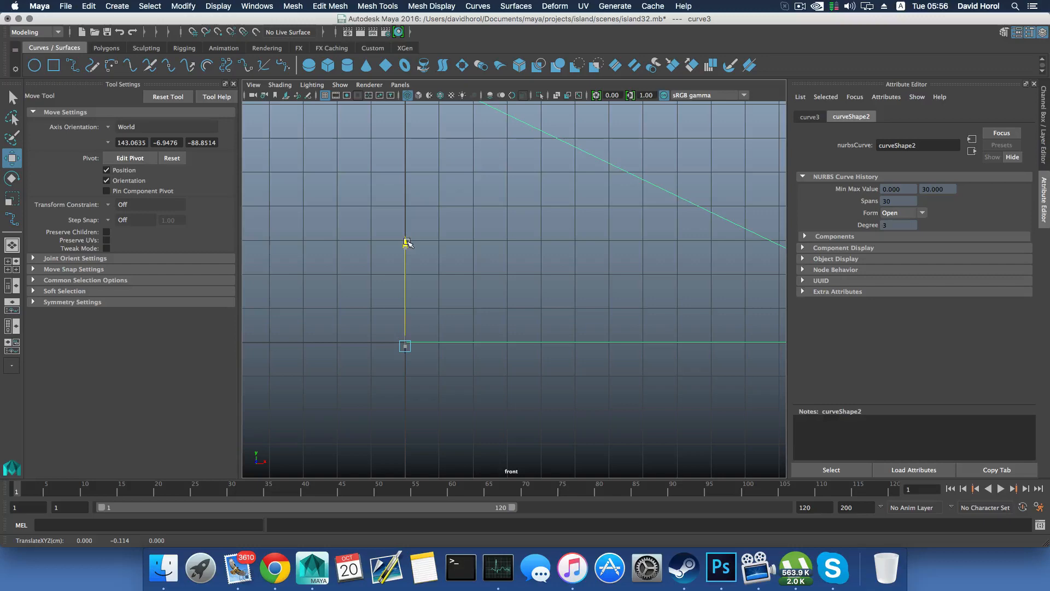
key("space")
key("space")
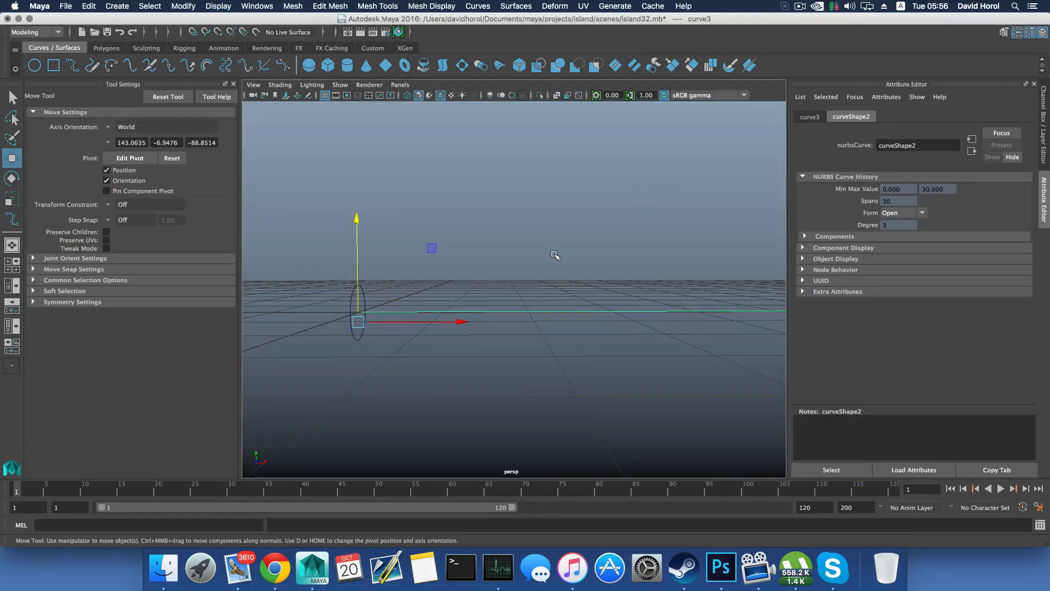
Step: Select the path curve, add the circle to the selection, and open the options for the surface Extrude
mouse_move(553, 254)
left_mouse_down("alt")
mouse_move(494, 262)
mouse_move(540, 265)
left_mouse_up("alt")
left_click(524, 294)
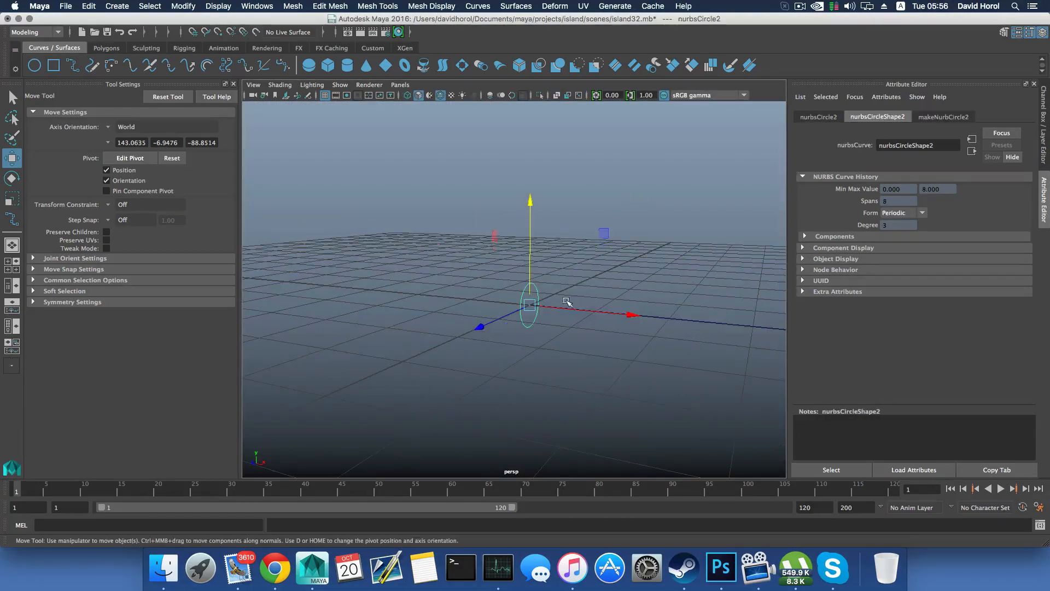
left_click(678, 320)
left_click(523, 295, "shift")
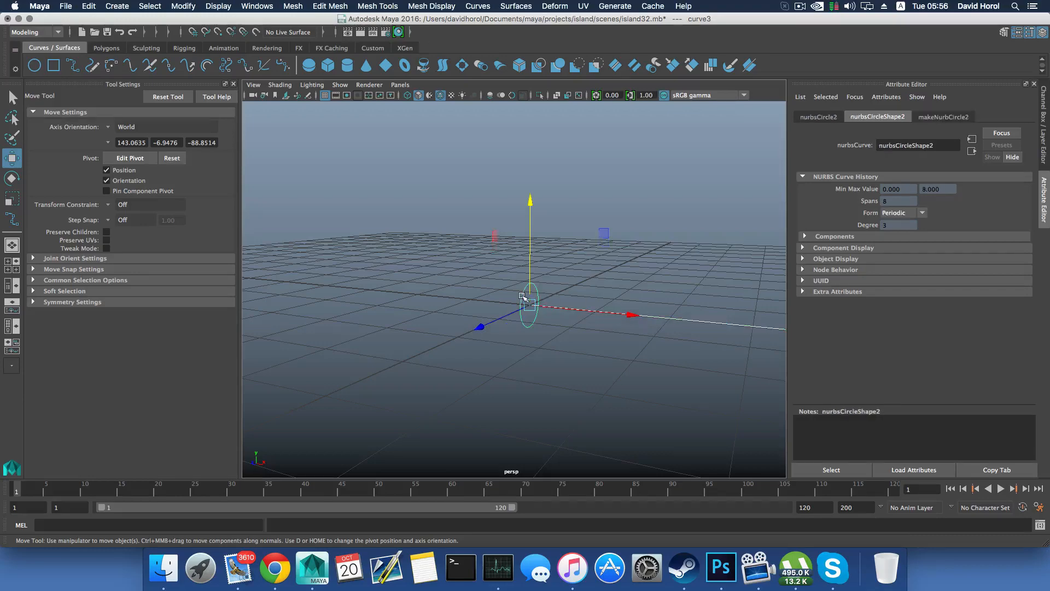
left_click_drag(600, 244, 537, 266, "alt")
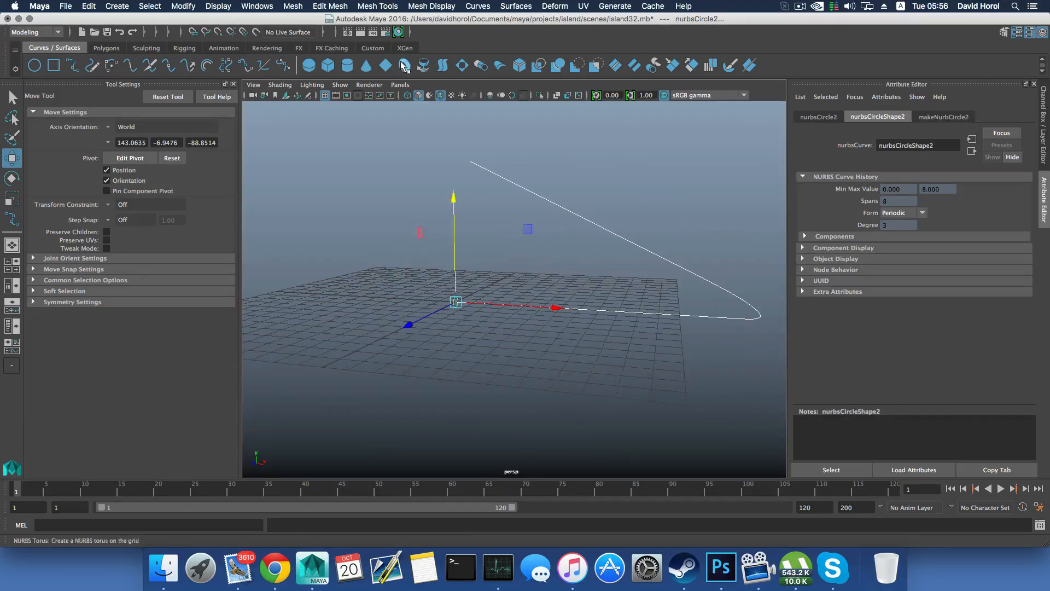
left_click(514, 6)
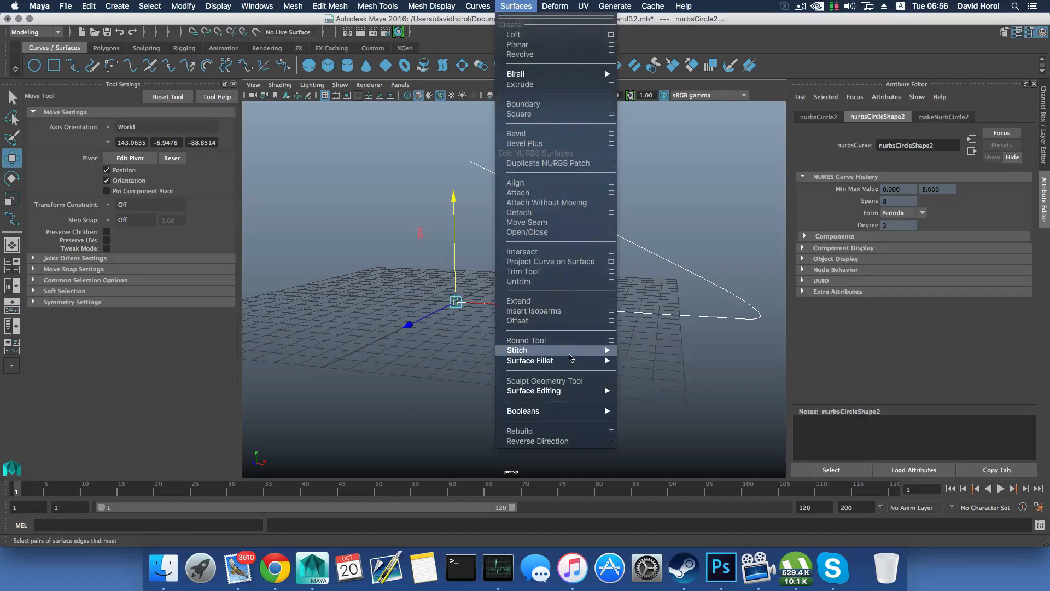
mouse_move(561, 74)
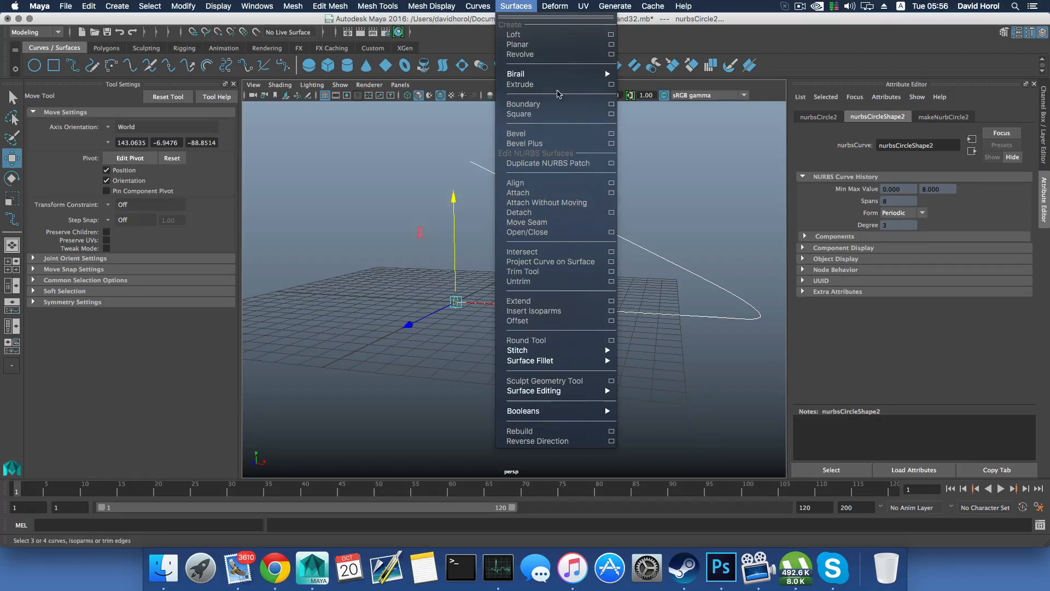
left_click(611, 85)
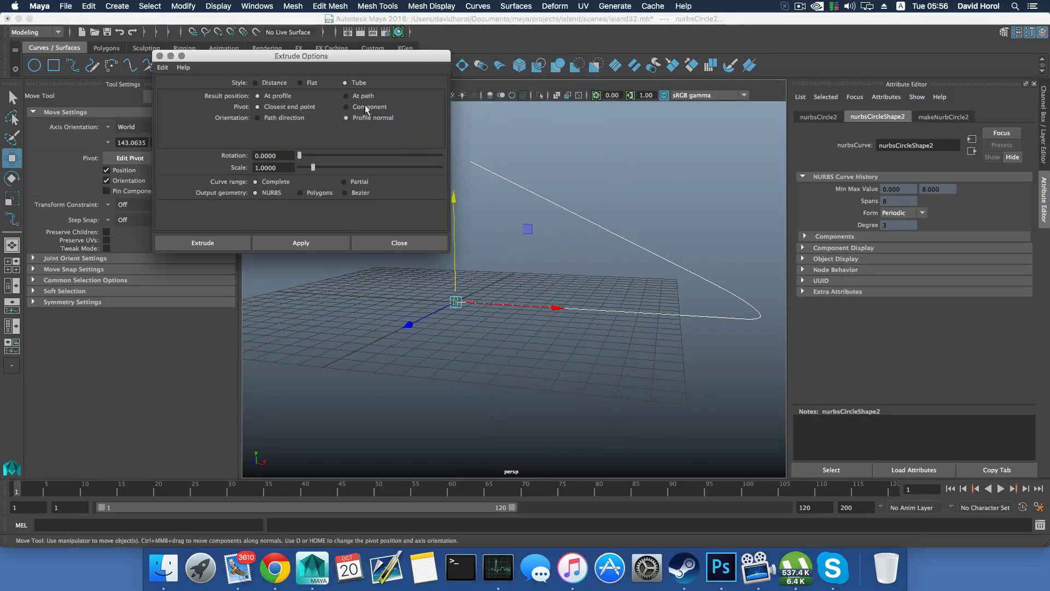
left_click_drag(341, 59, 335, 218)
left_click(516, 6)
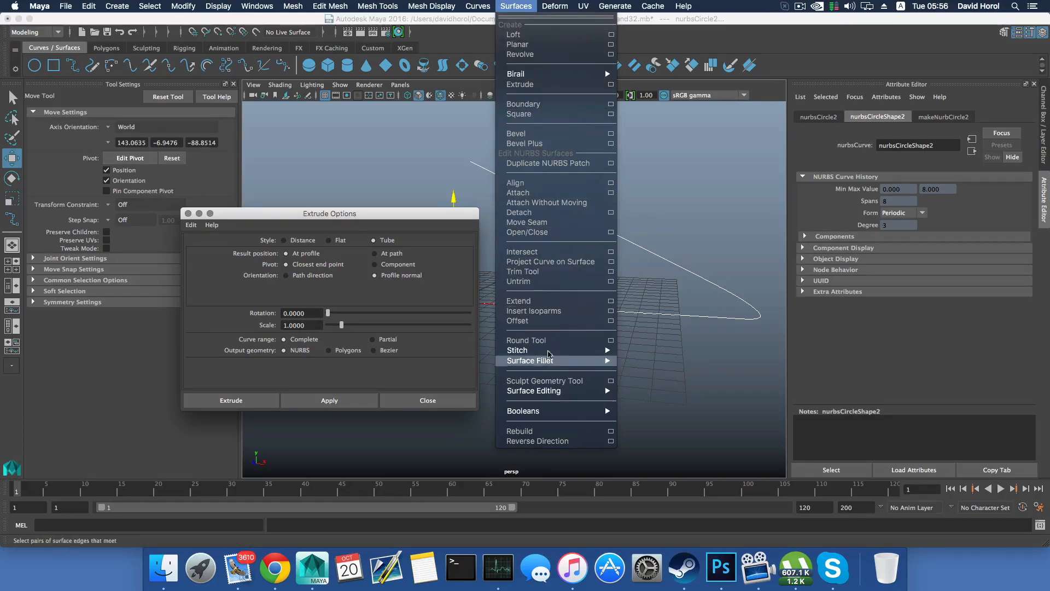
mouse_move(539, 356)
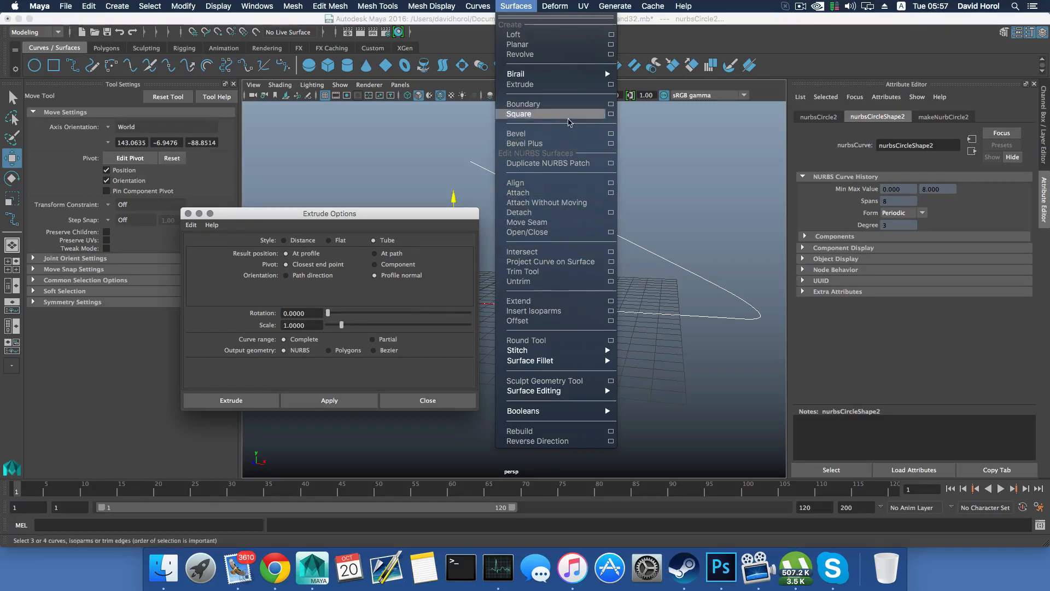
left_click(396, 215)
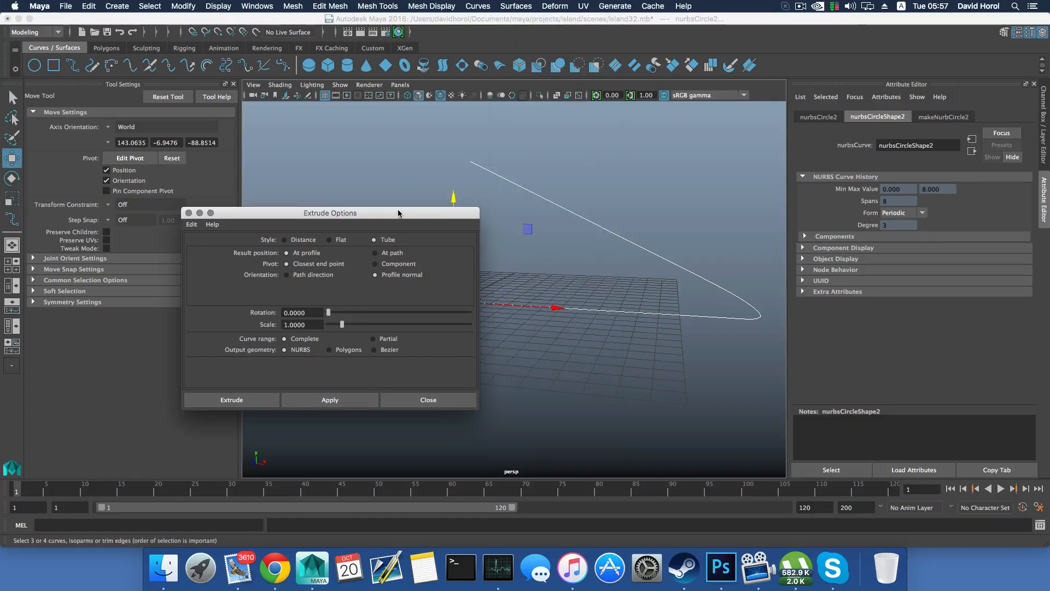
Step: Try a Tube extrude of the selected curves with the result position At path and Polygons output
left_click_drag(397, 216, 440, 171)
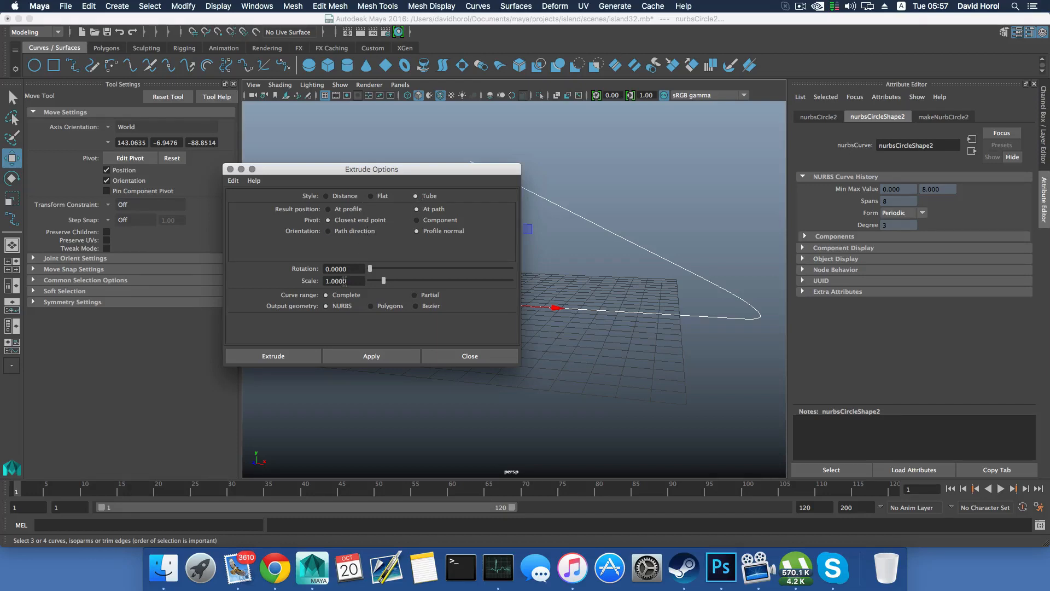
left_click(370, 306)
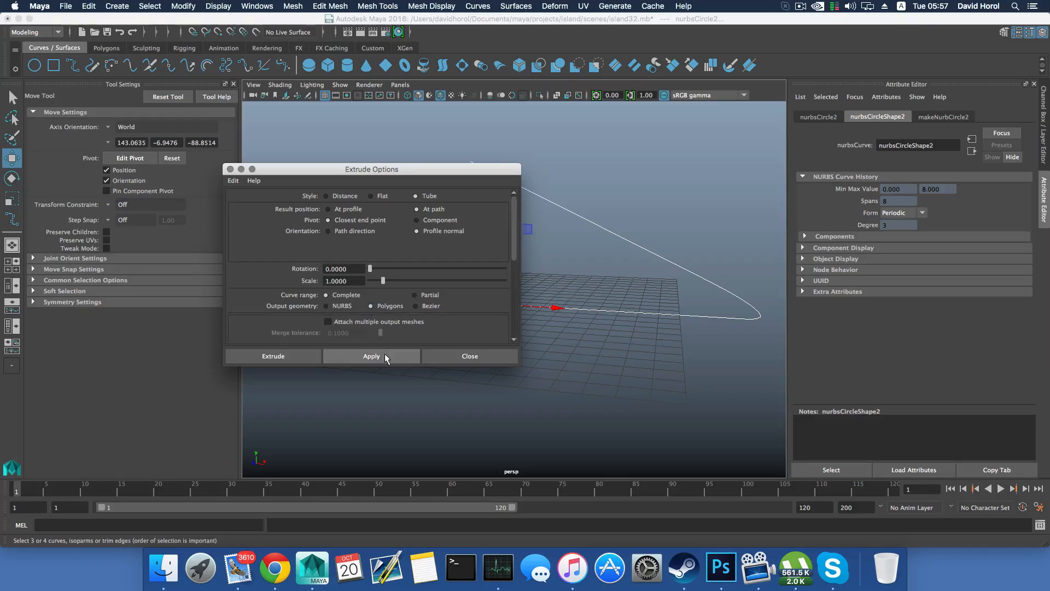
scroll(363, 321, "down", 3)
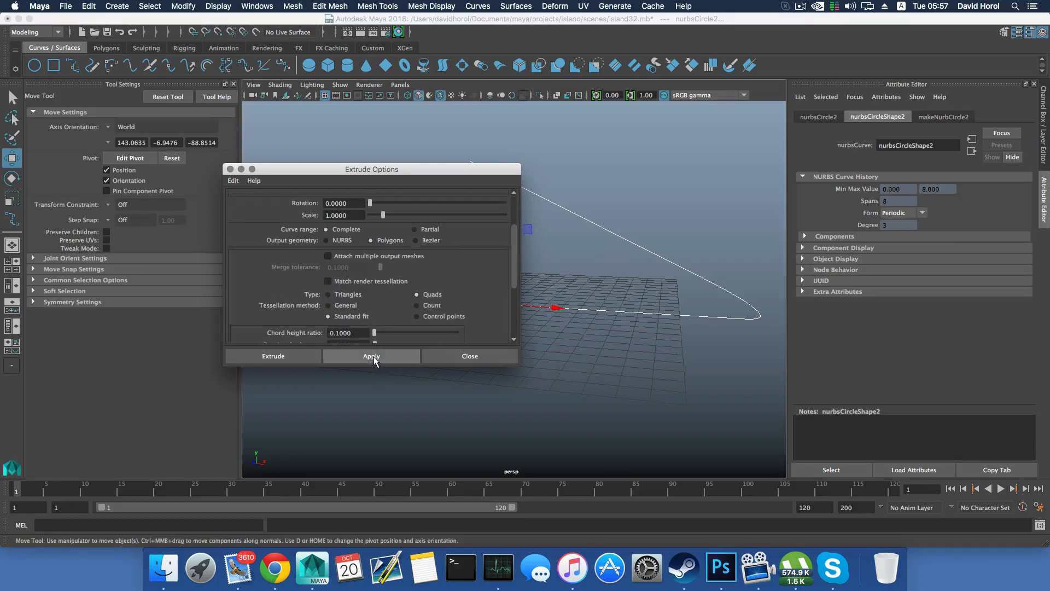
left_click(372, 356)
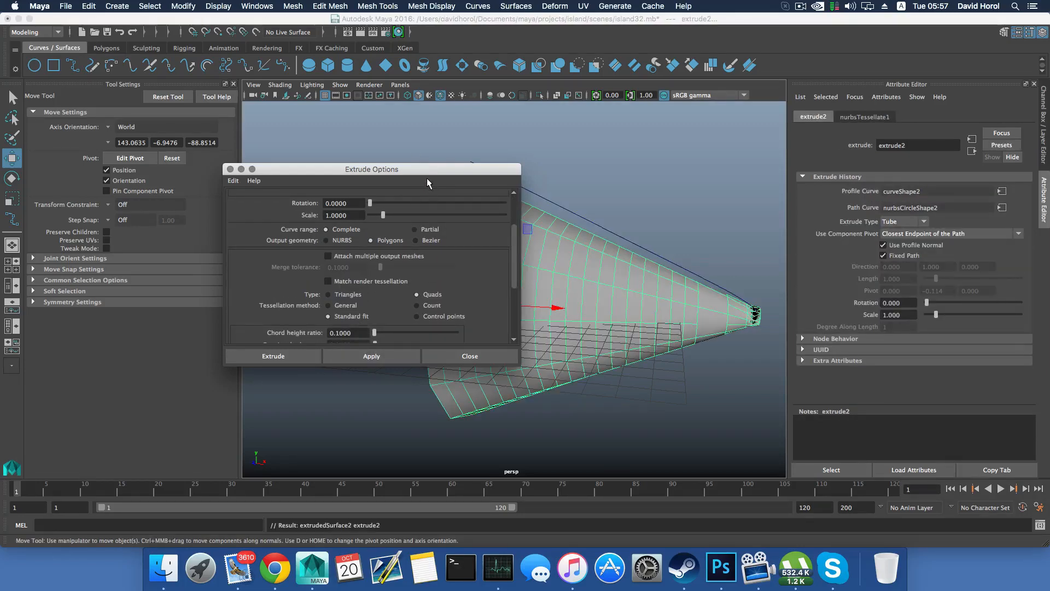
left_click_drag(459, 172, 269, 181)
mouse_move(561, 302)
left_mouse_down("alt")
mouse_move(640, 295)
mouse_move(576, 305)
left_mouse_up("alt")
key("super+z")
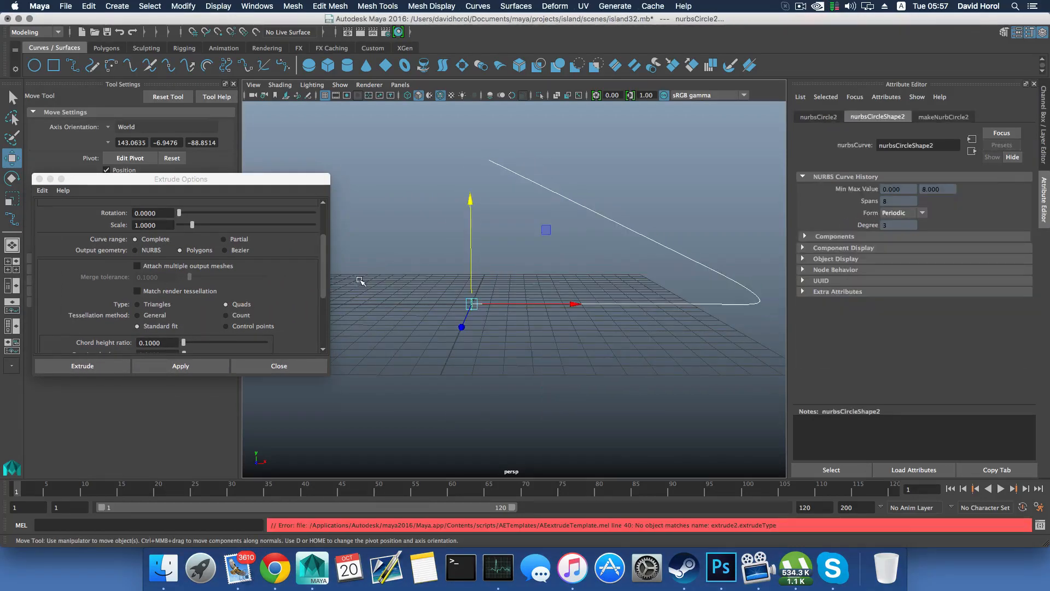
Step: Reset the Extrude options to their defaults and test the extrusion on the current selection
left_click(42, 190)
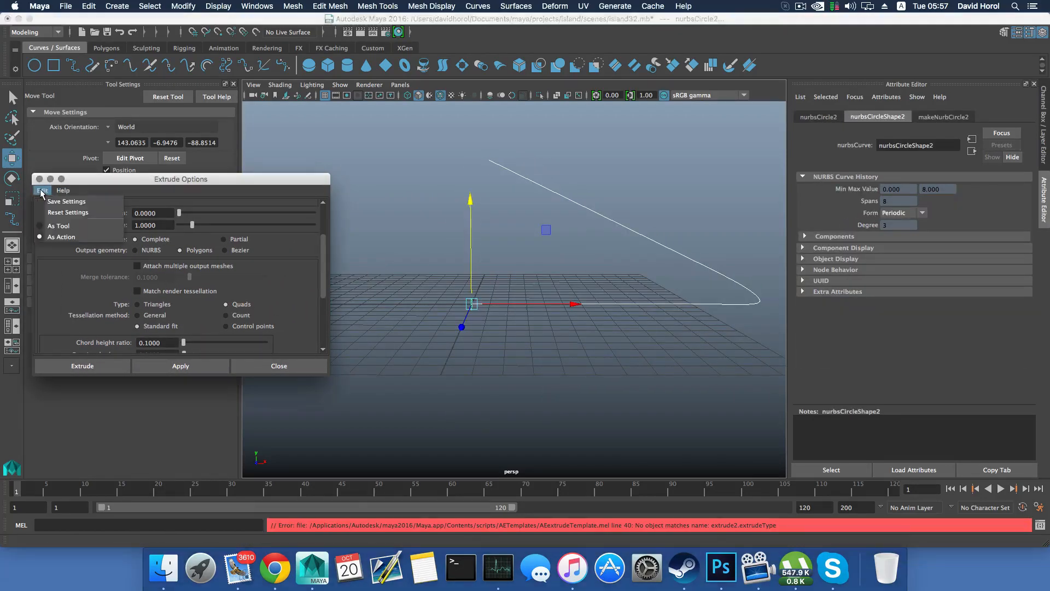
left_click(71, 213)
left_click(184, 370)
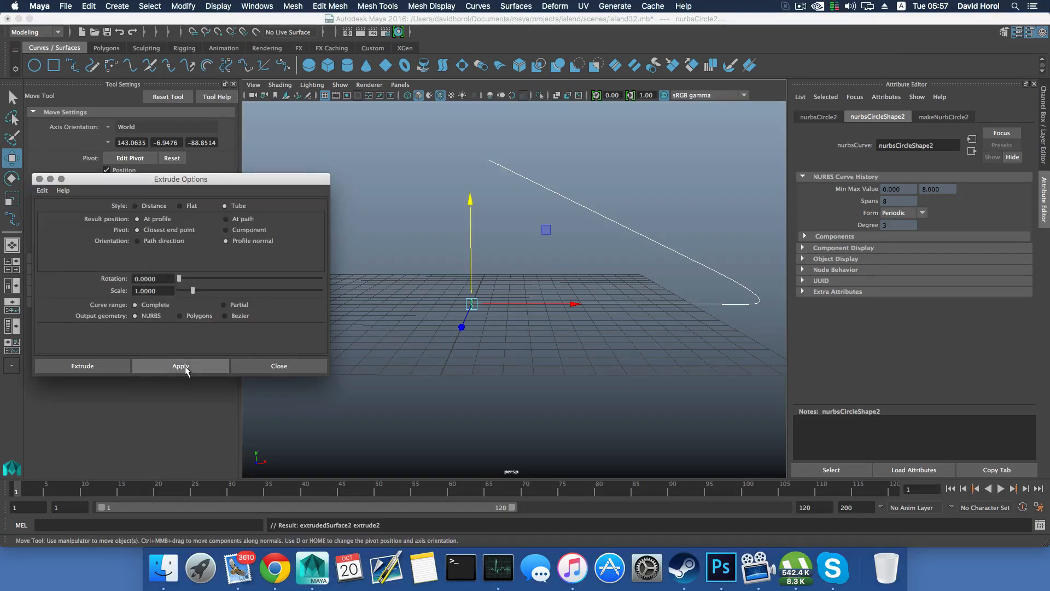
key("super+z")
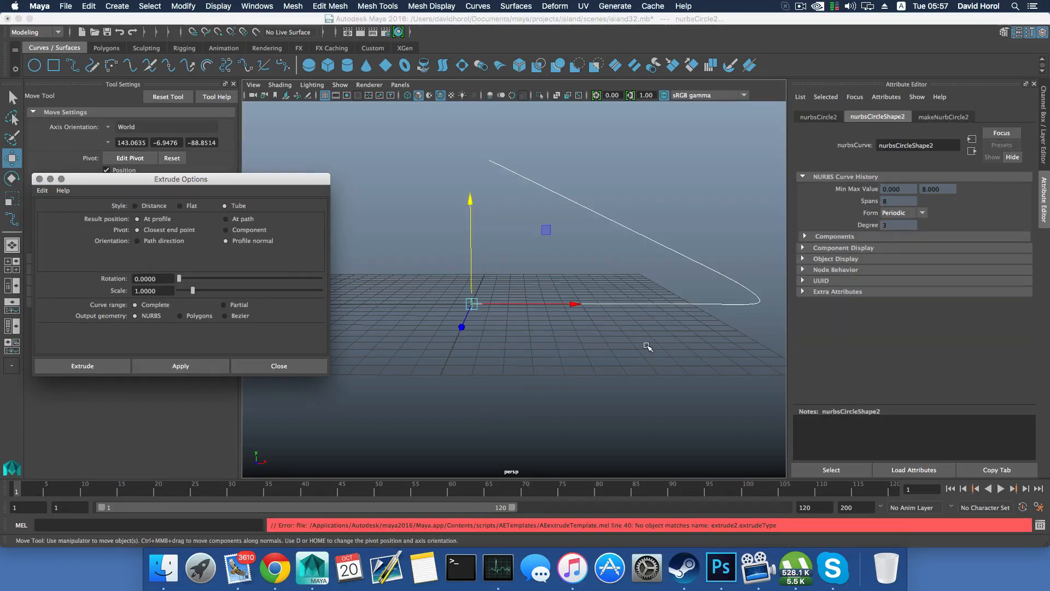
Step: Show the path curve's control vertices and inspect how its start meets the circle
key("F8")
key("F8")
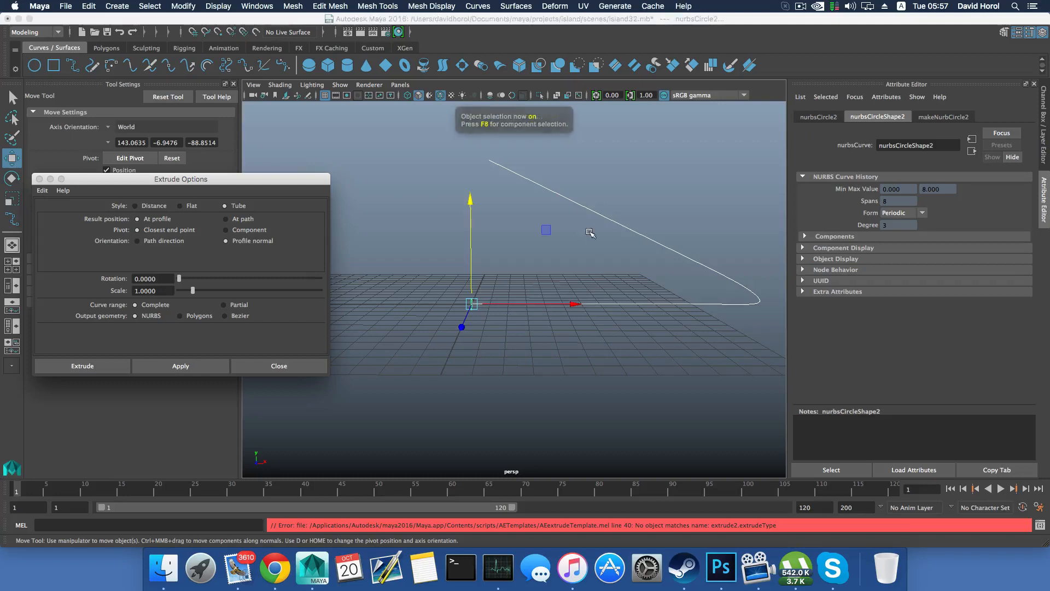
left_click_drag(593, 197, 590, 218)
right_click_drag(589, 206, 551, 202)
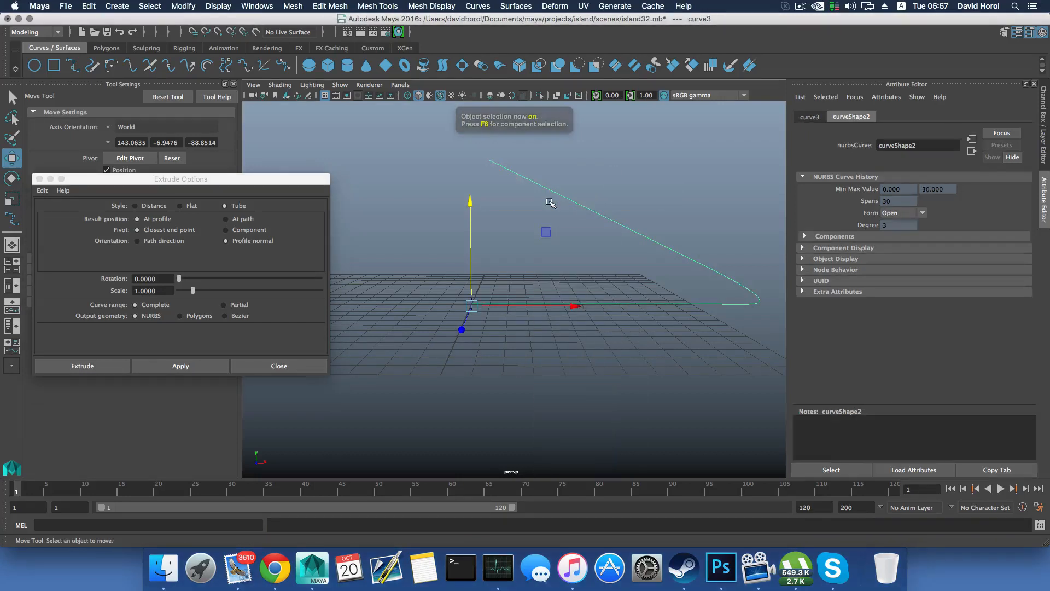
left_click_drag(560, 217, 544, 396, "alt")
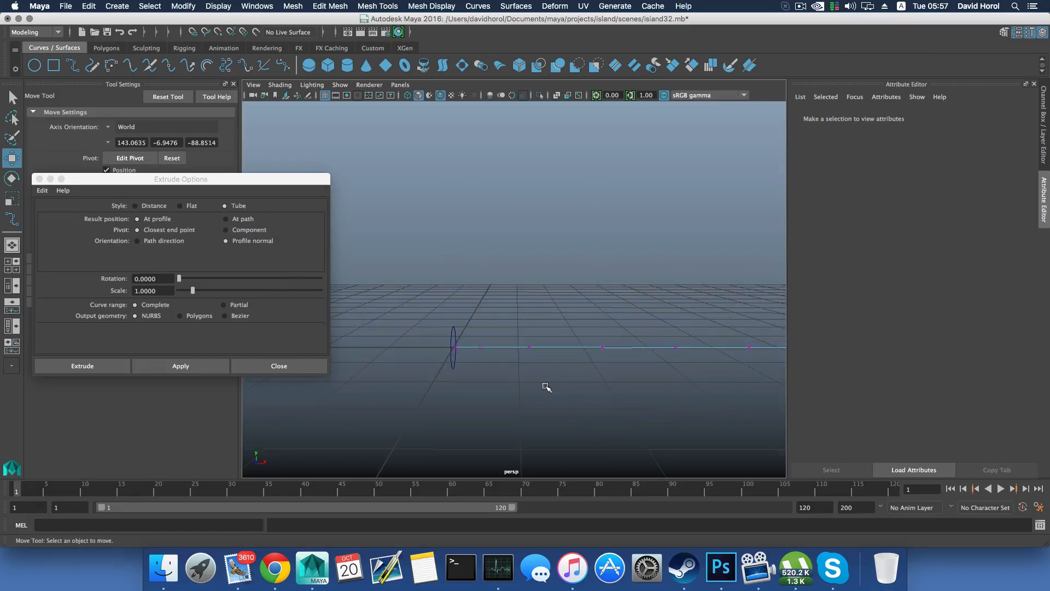
key("F8")
Step: Select the circle first as the profile and add the path curve to the selection second
left_click(514, 347)
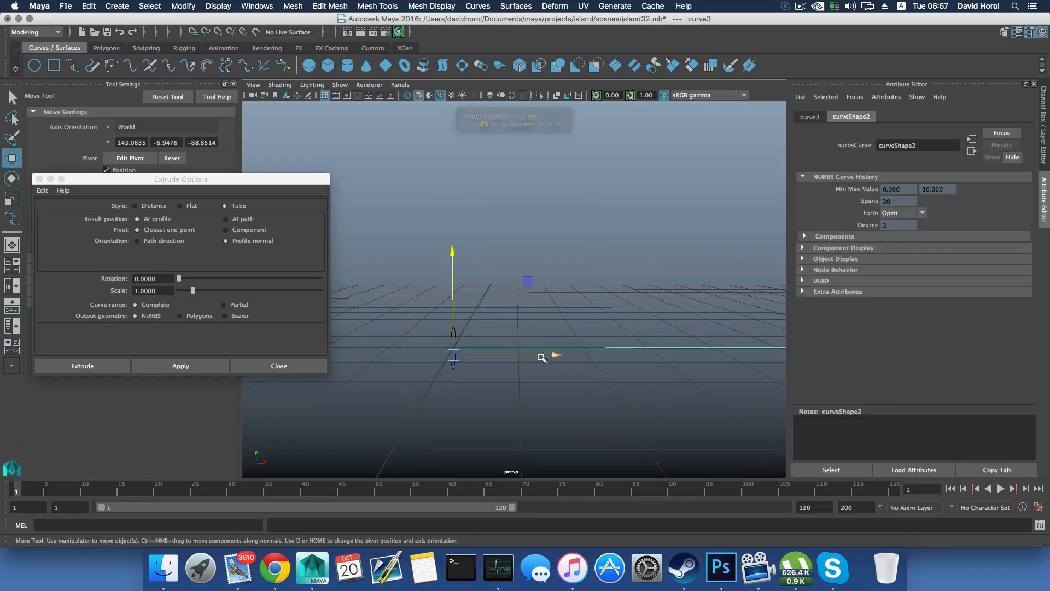
left_click(451, 340)
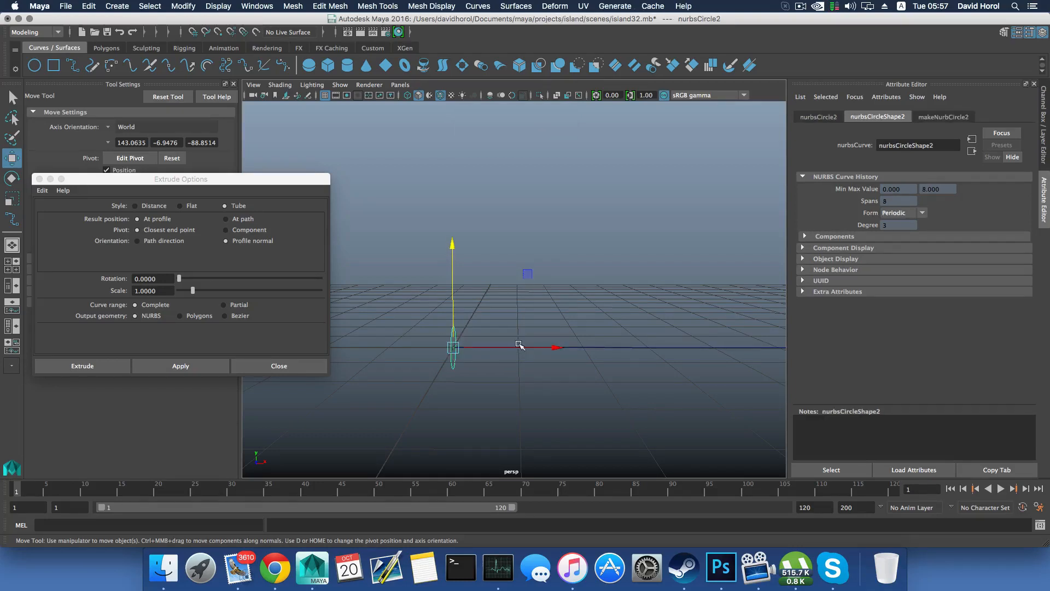
left_click_drag(618, 364, 601, 372, "shift")
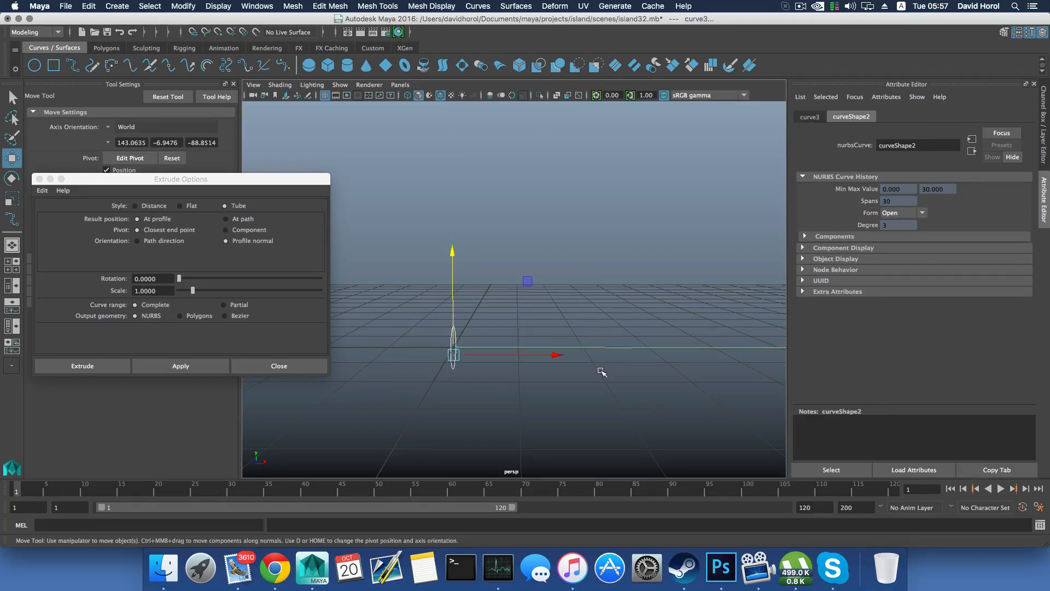
Step: Try extruding the circle along the path curve as a NURBS tube
left_click(202, 364)
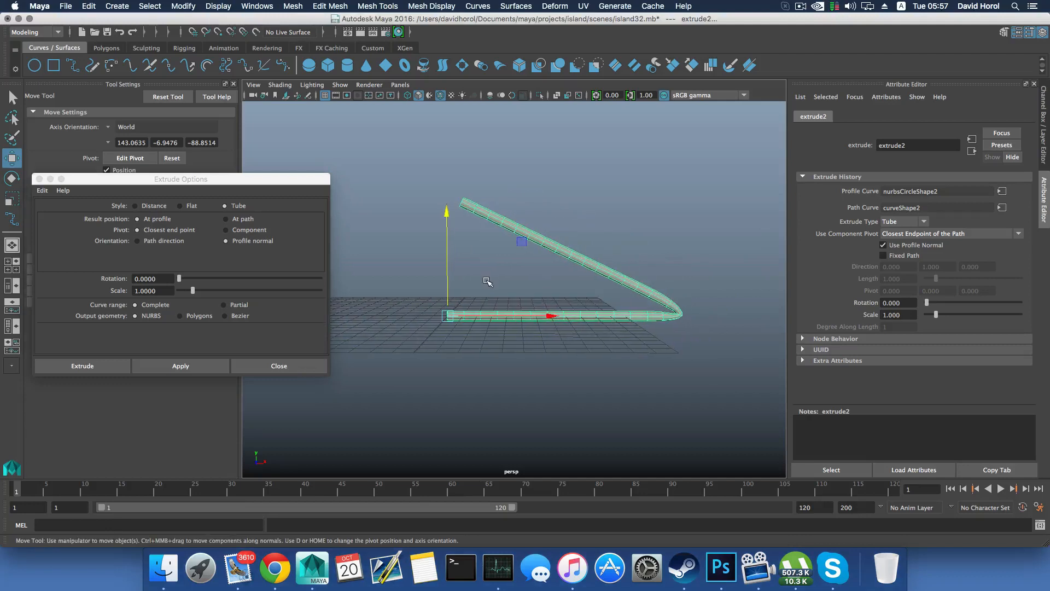
left_click_drag(487, 282, 474, 290, "alt")
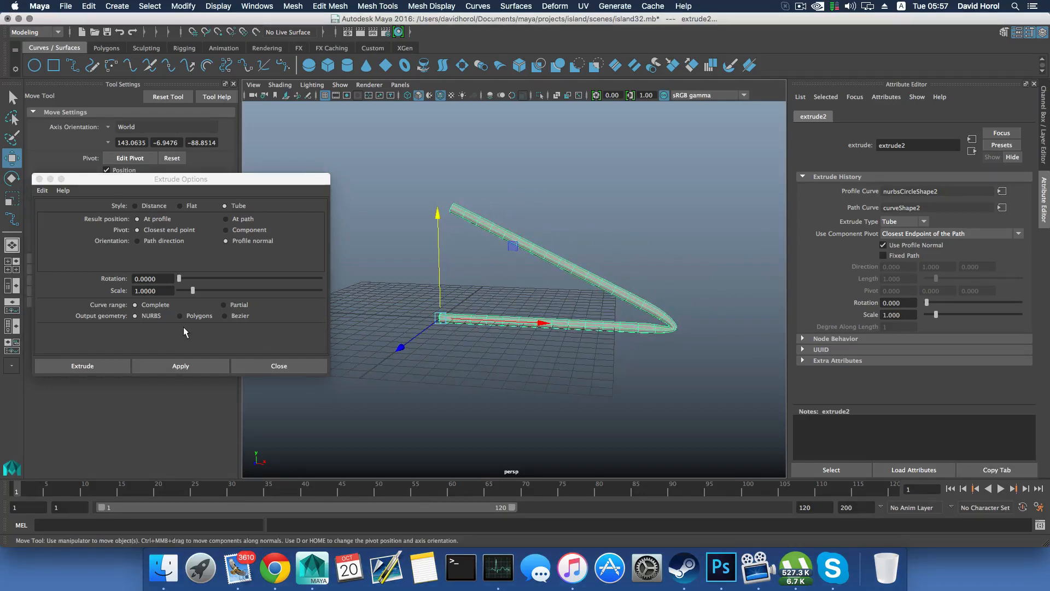
key("ctrl+z")
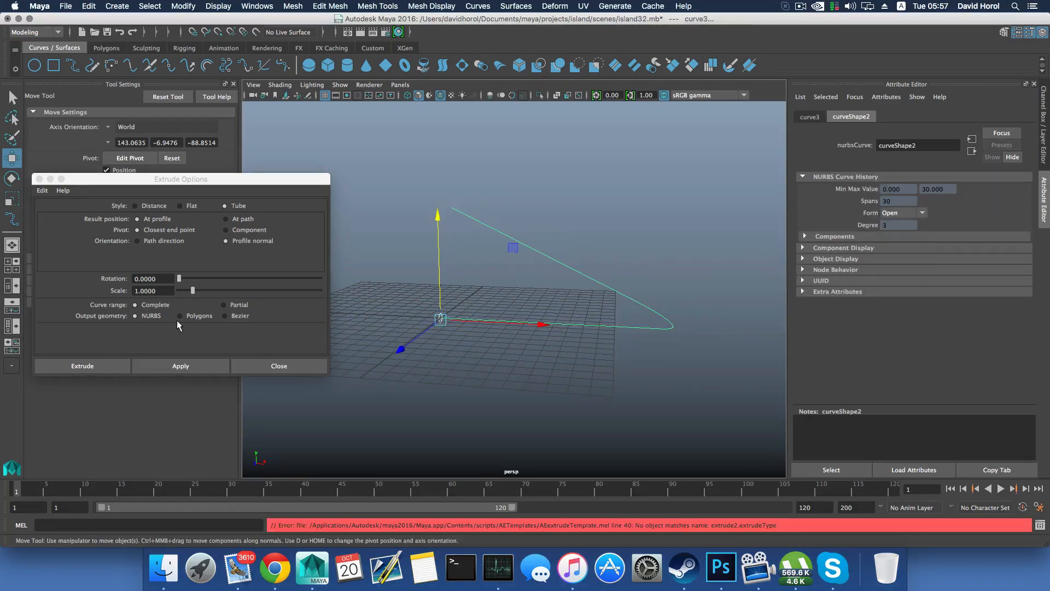
Step: Set the extrude output to Polygons with type Quads and extrude the circle along the path curve as a tube
left_click(179, 316)
left_click(181, 366)
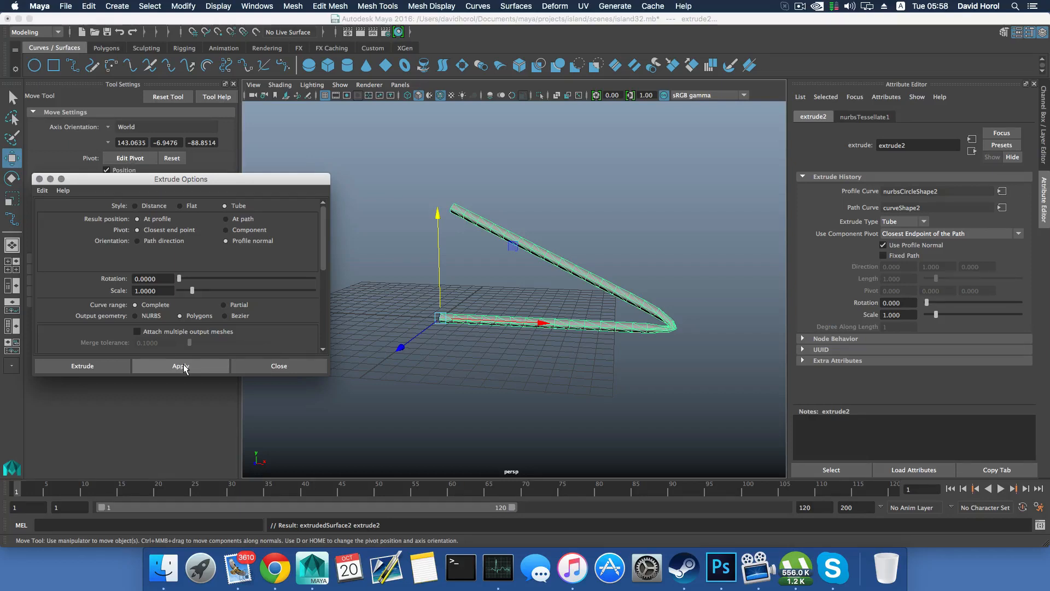
scroll(181, 330, "down", 5)
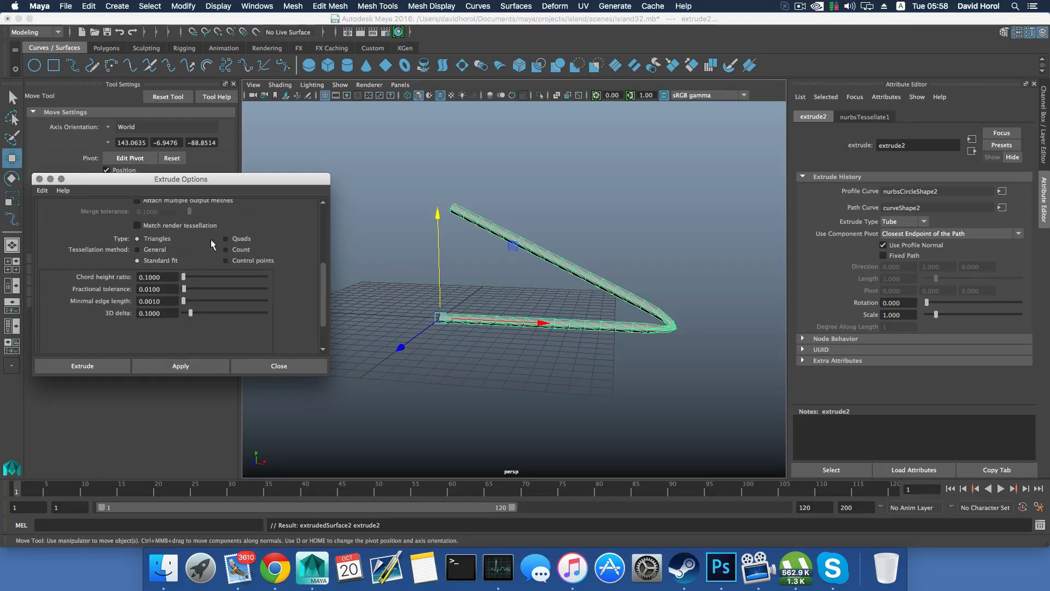
key("z")
left_click(225, 239)
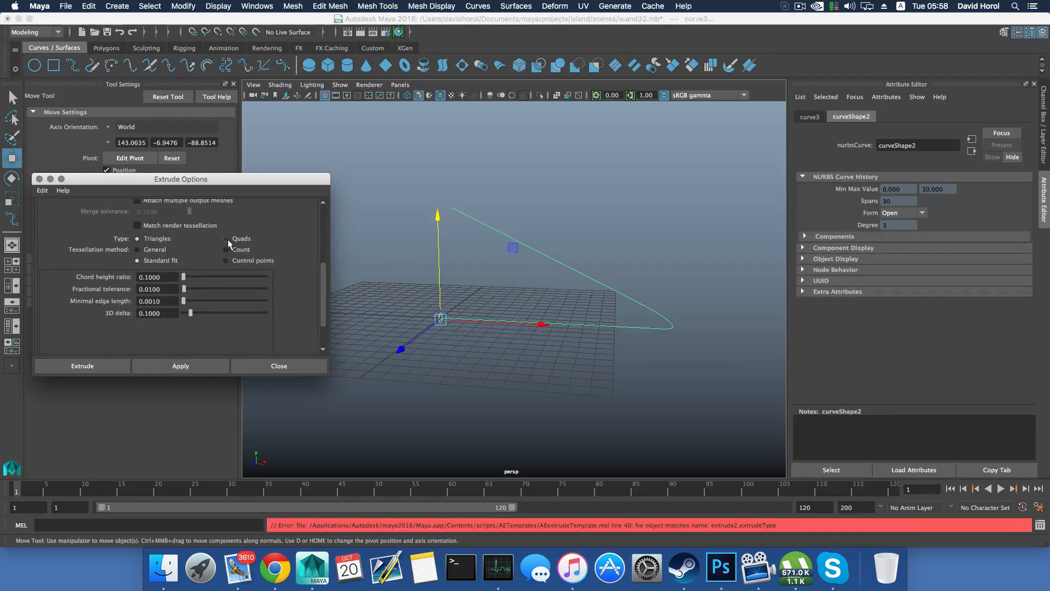
left_click(195, 368)
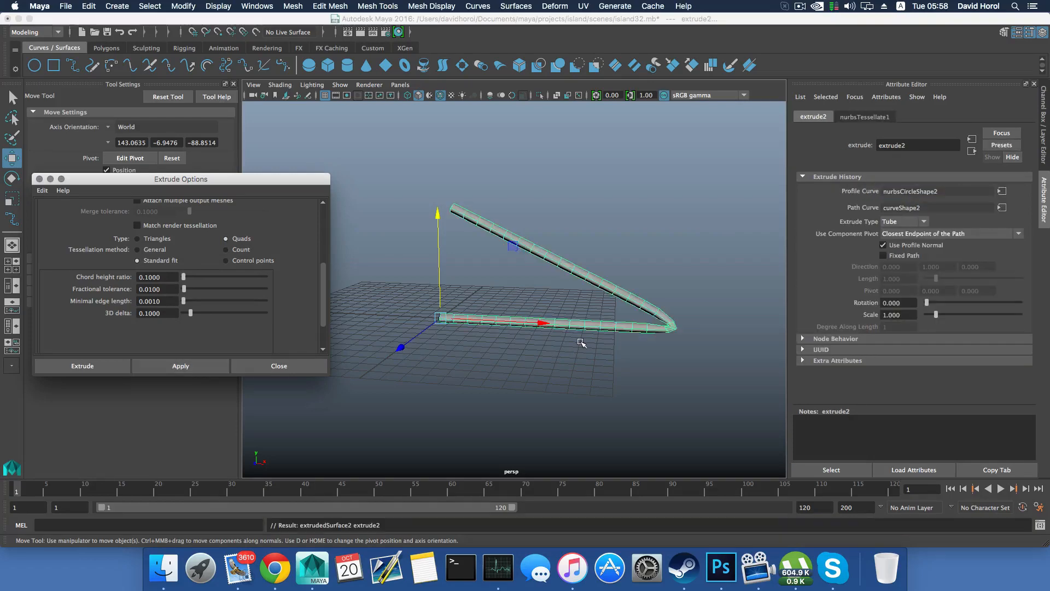
Step: Close the extrude options and delete surplus edges near the tube's sharp bend, returning to object selection
left_click(268, 366)
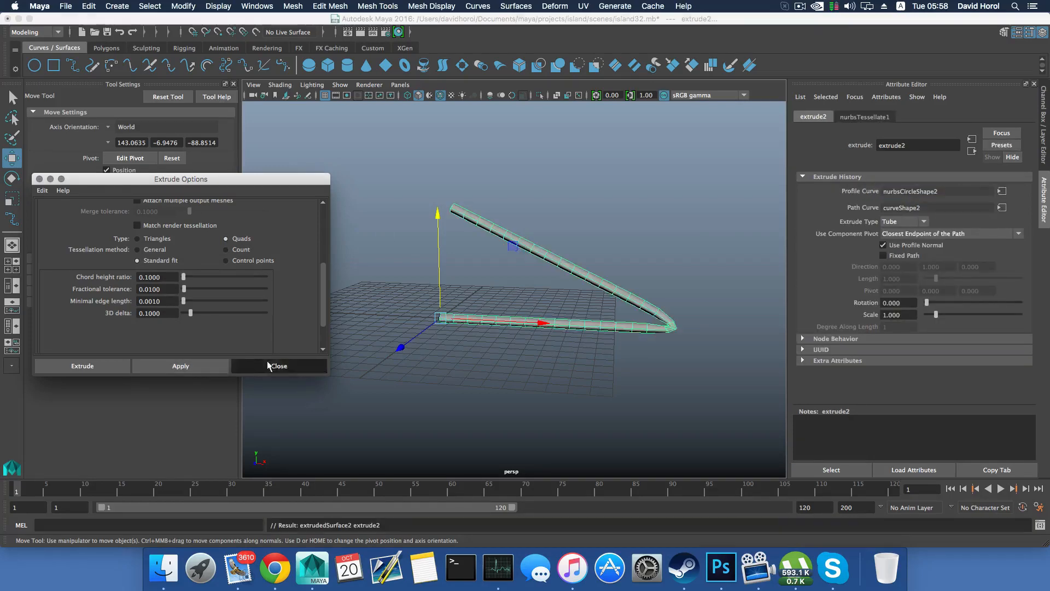
left_click_drag(575, 339, 454, 320, "alt")
scroll(536, 346, "up", 3)
left_click_drag(536, 347, 517, 269, "alt")
right_click_drag(517, 269, 514, 233)
left_click(519, 269)
right_click_drag(520, 268, 520, 284, "shift")
left_click(539, 268)
left_click_drag(520, 284, 547, 317, "alt")
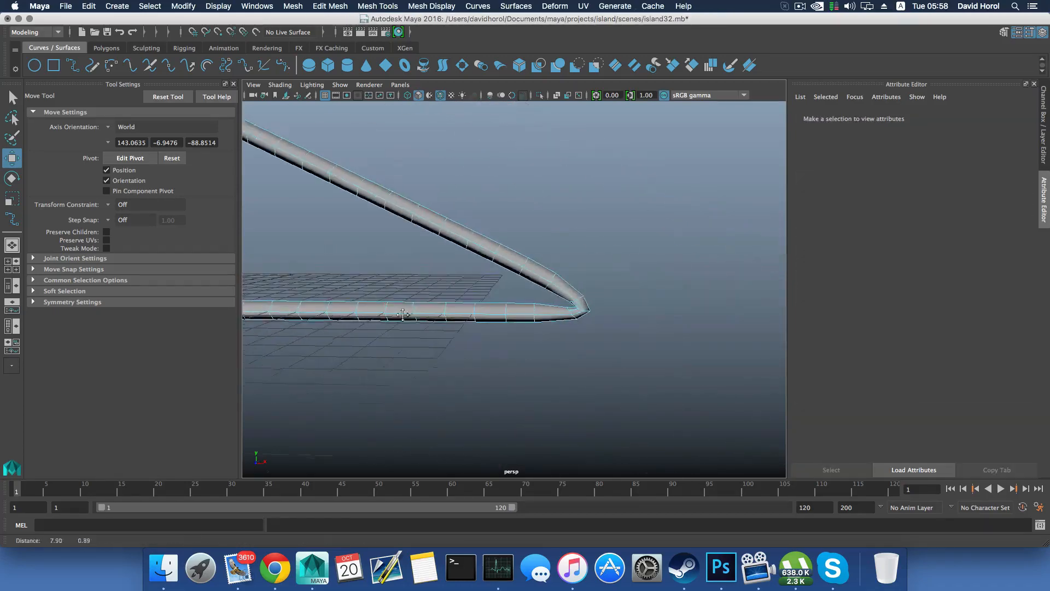
scroll(488, 327, "up", 5)
middle_click_drag(487, 326, 600, 339, "alt")
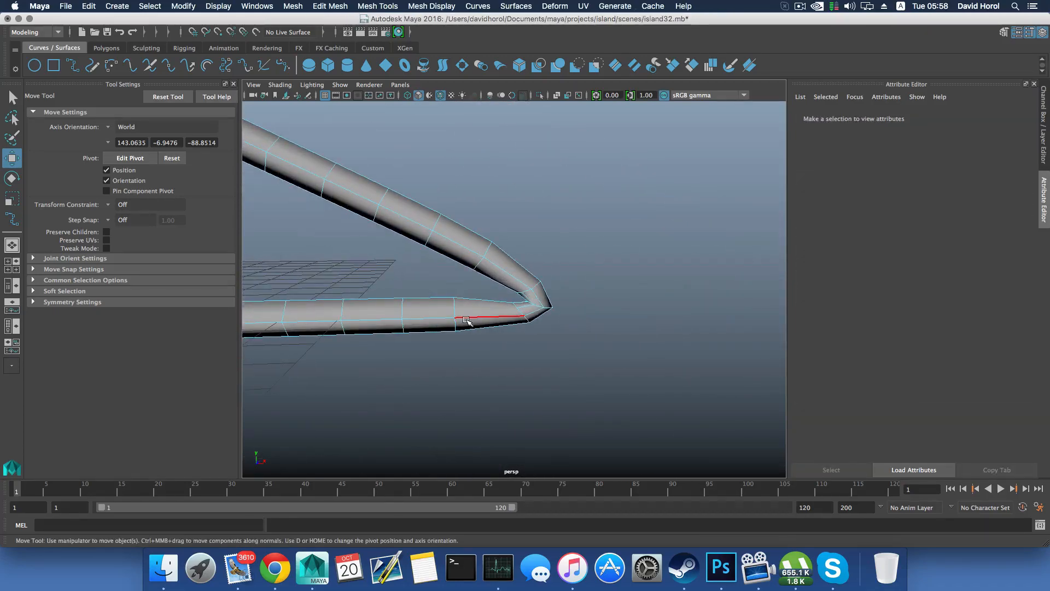
key("F8")
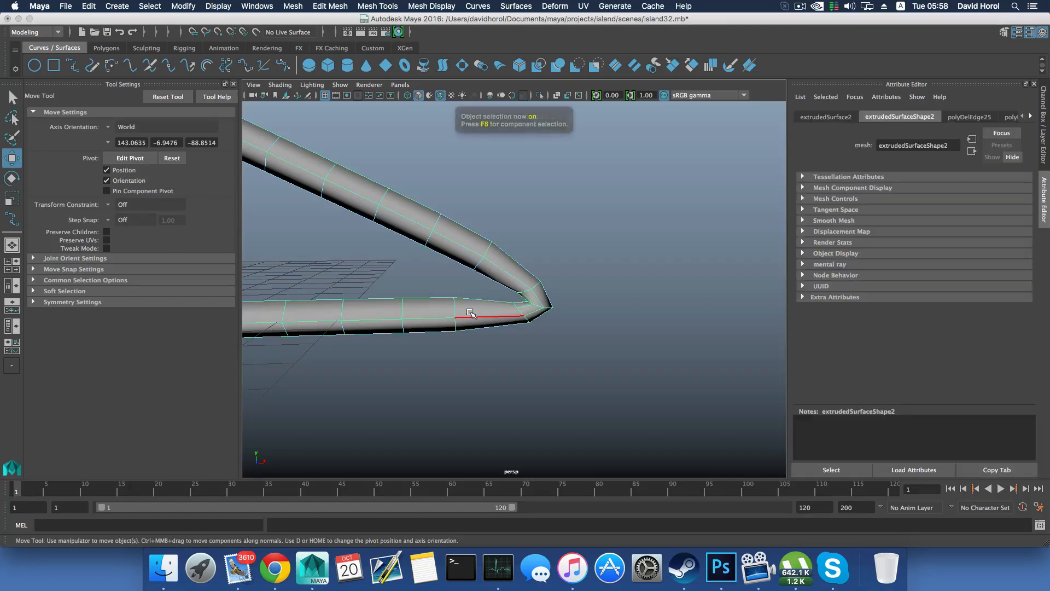
left_click_drag(470, 312, 472, 281, "alt")
middle_click_drag(443, 324, 565, 321, "alt")
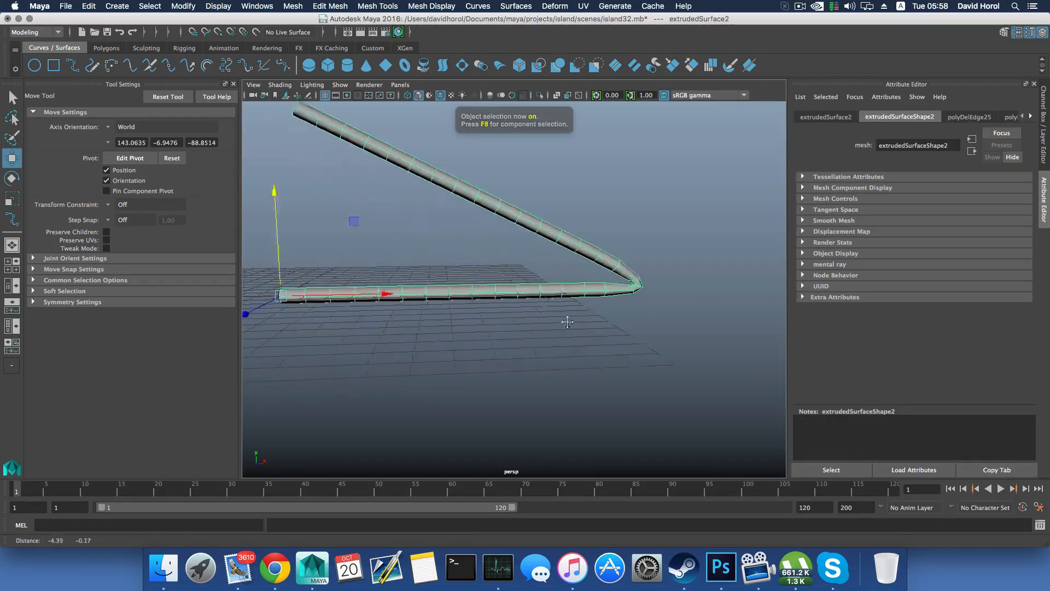
left_click_drag(377, 317, 418, 322, "alt")
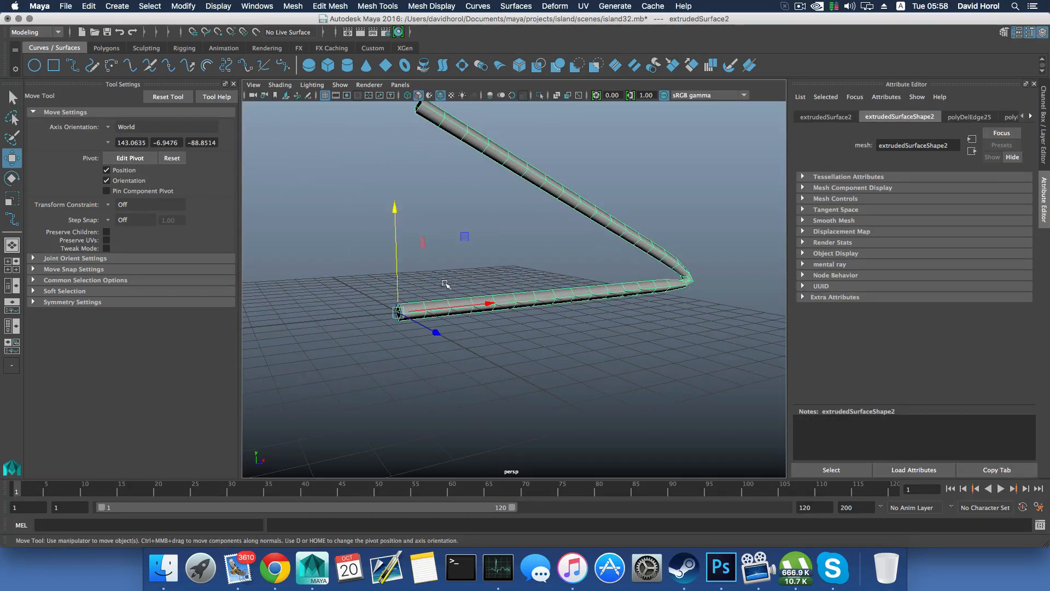
Step: Show the path curve's control vertices and reposition the one at the bend to round the tube's sharp corner
left_click(508, 295)
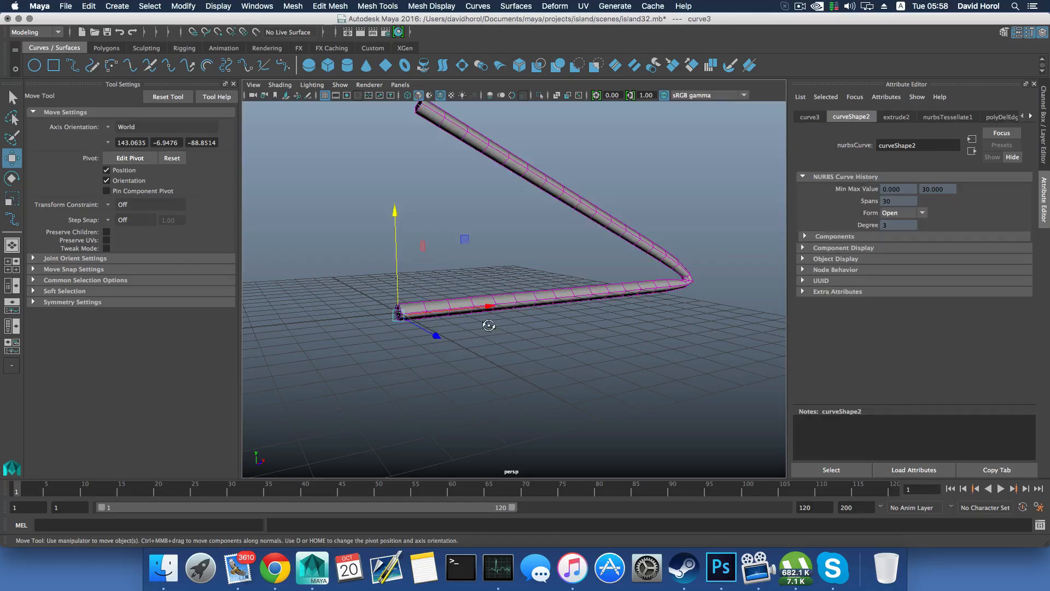
left_click_drag(490, 323, 442, 326, "alt")
right_click_drag(612, 163, 546, 162)
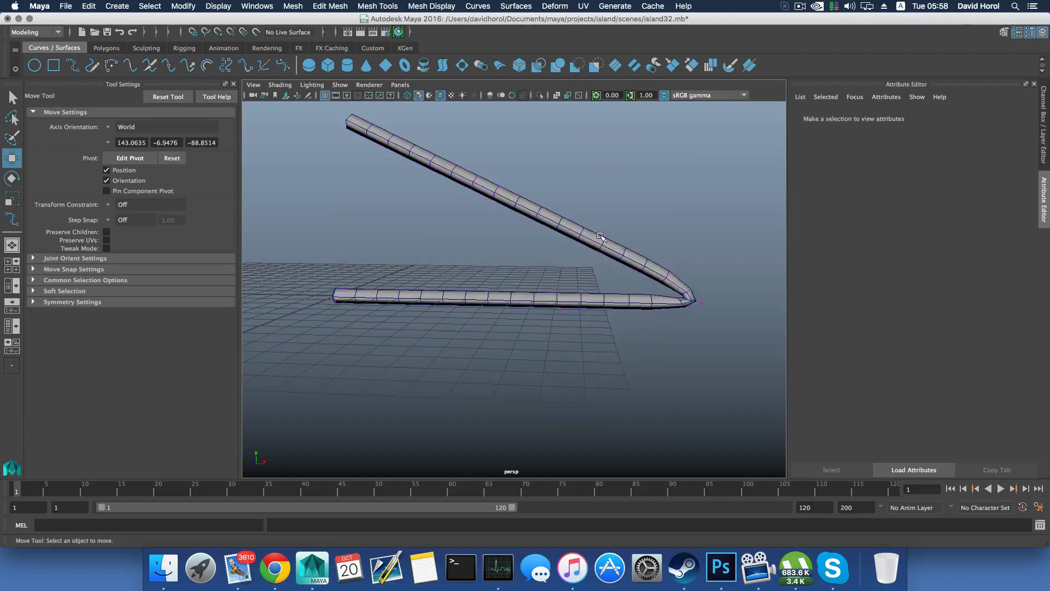
middle_click_drag(655, 262, 524, 246, "alt")
mouse_move(582, 316)
left_mouse_down()
mouse_move(582, 289)
mouse_move(562, 288)
mouse_move(572, 307)
mouse_move(562, 326)
mouse_move(565, 308)
left_mouse_up()
key("F8")
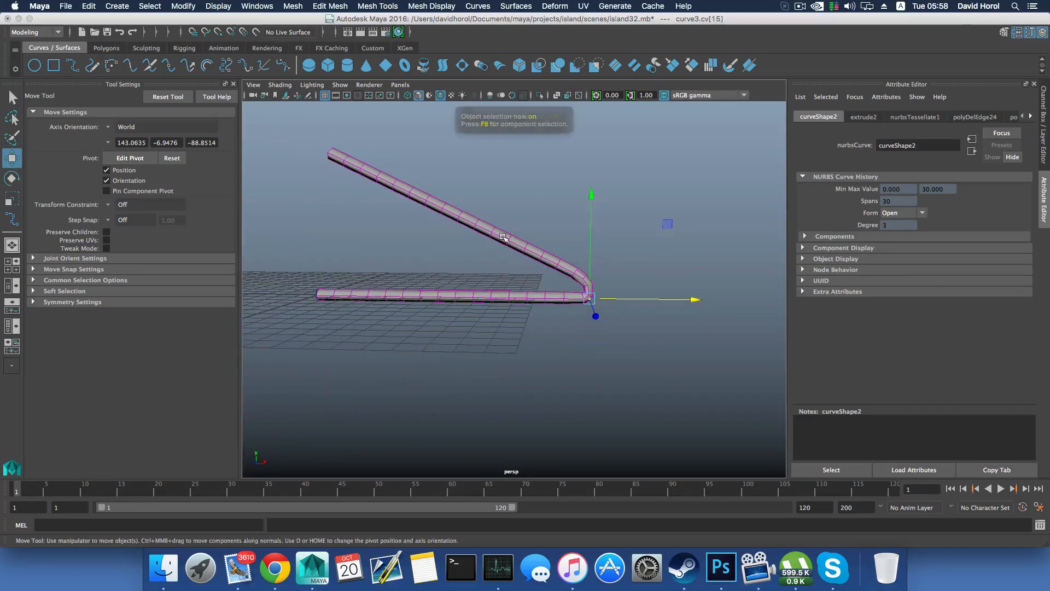
Step: Duplicate the tube, move the copy aside and delete the original tube
left_click(504, 237)
left_click_drag(517, 222, 493, 330, "alt")
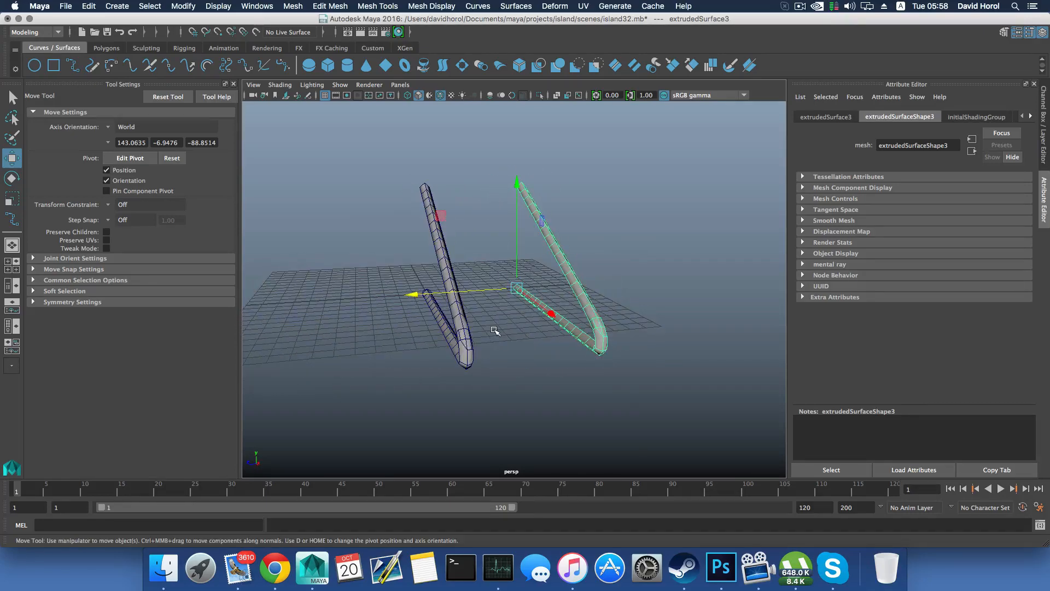
key("ctrl+shift+i")
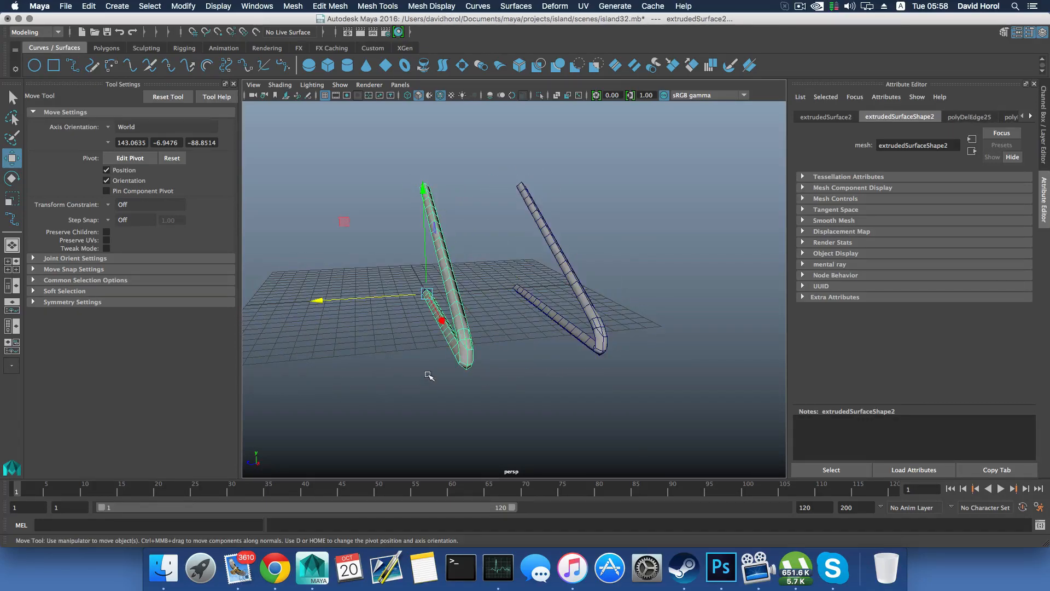
key("Delete")
Step: Delete the remaining tube's construction history and remove the leftover profile circle
left_click(557, 315)
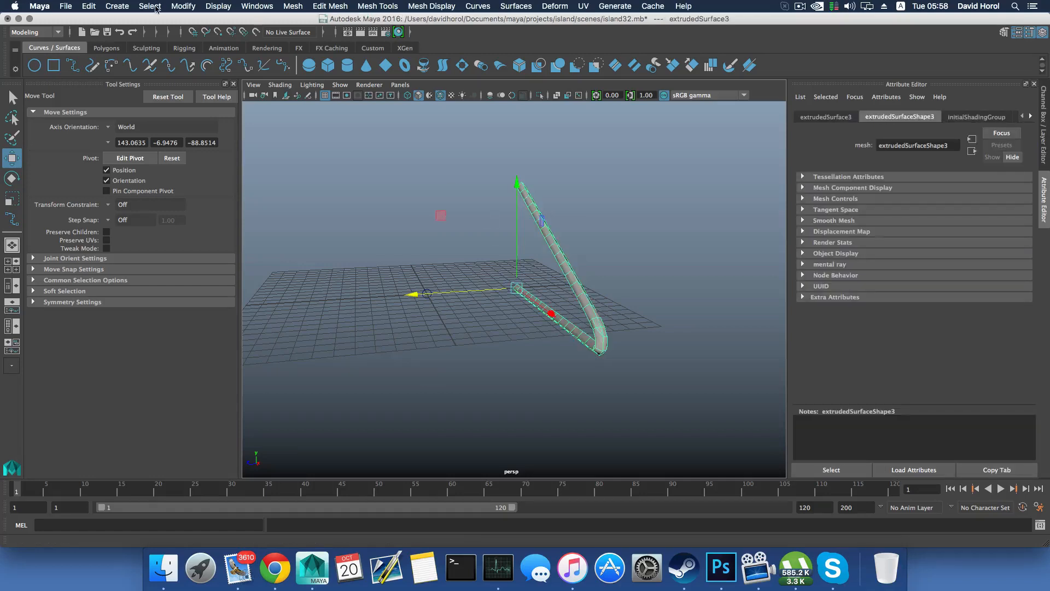
left_click(94, 8)
mouse_move(181, 132)
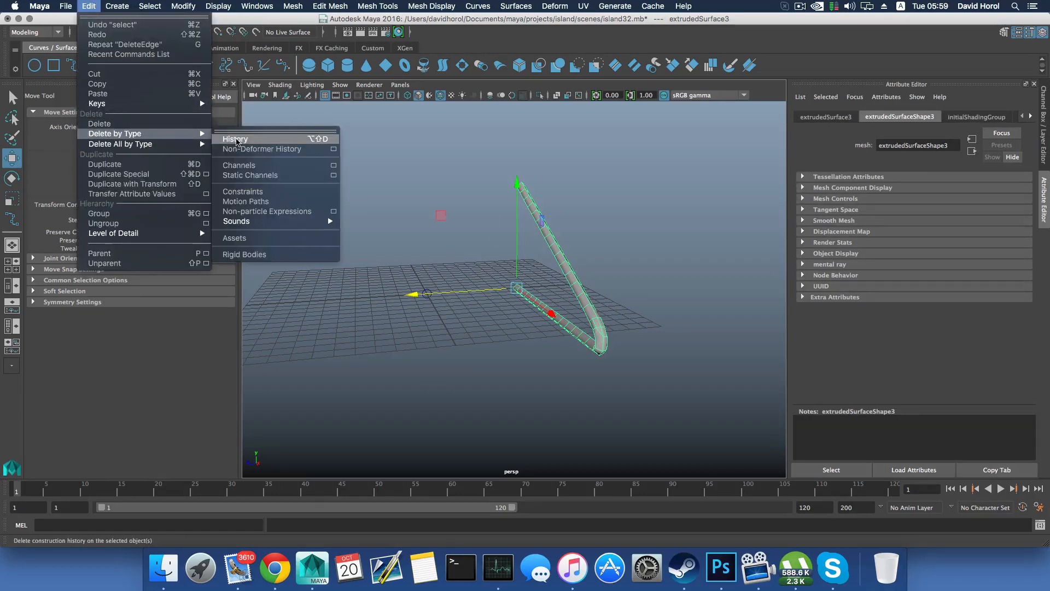
left_click(232, 134)
left_click_drag(452, 318, 446, 305)
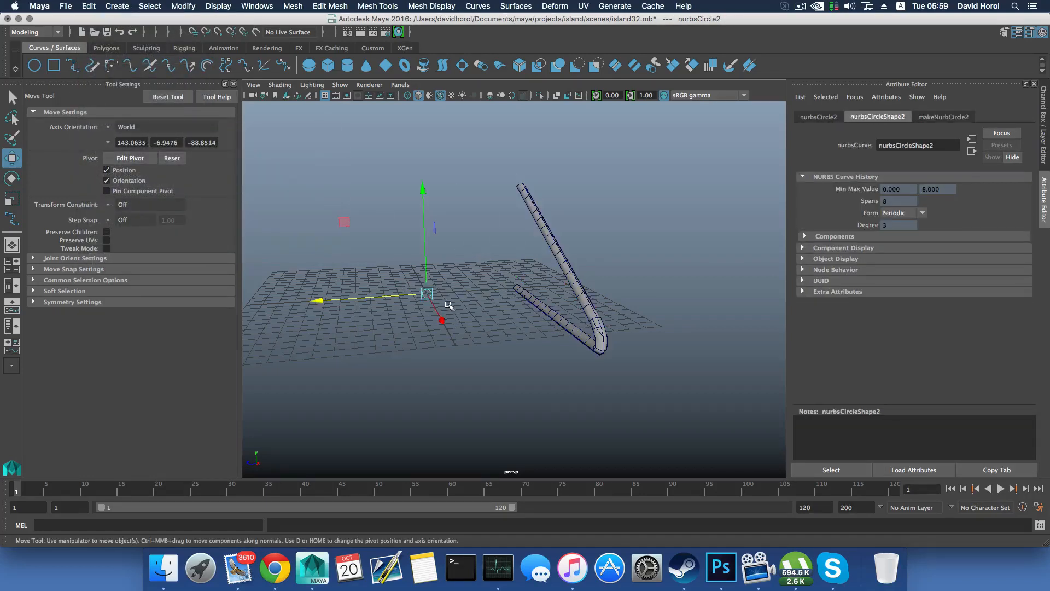
key("Delete")
Step: Try to delete a set of edges around the copied tube's bend
left_click(553, 314)
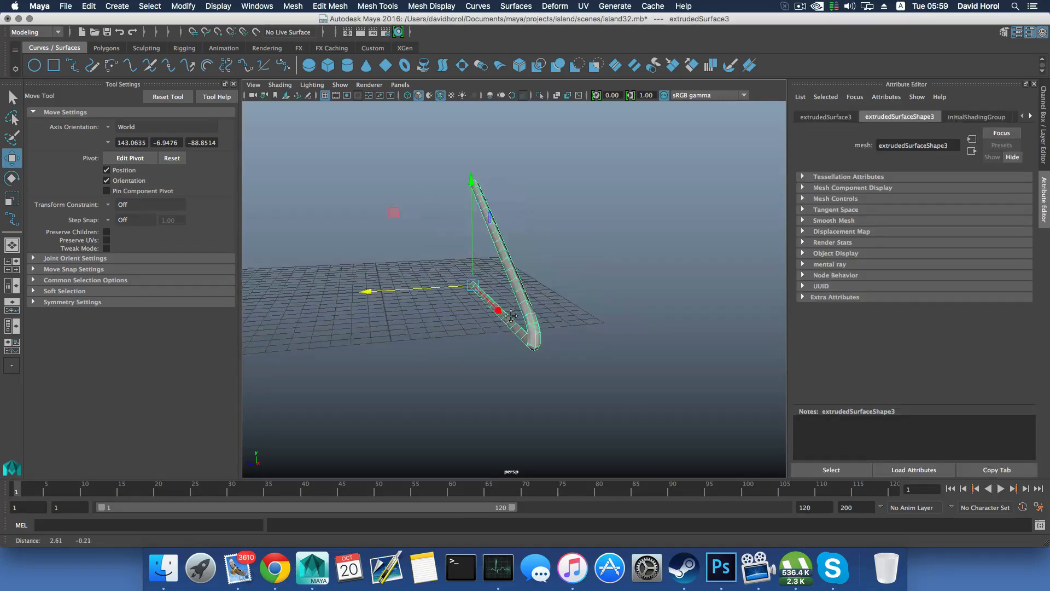
right_click_drag(553, 315, 598, 347, "alt")
left_click_drag(597, 346, 569, 343, "alt")
middle_click_drag(584, 296, 566, 285, "alt")
right_click_drag(567, 285, 593, 331)
left_click(583, 334)
left_click_drag(595, 349, 518, 348, "alt")
right_click_drag(420, 266, 384, 281, "shift")
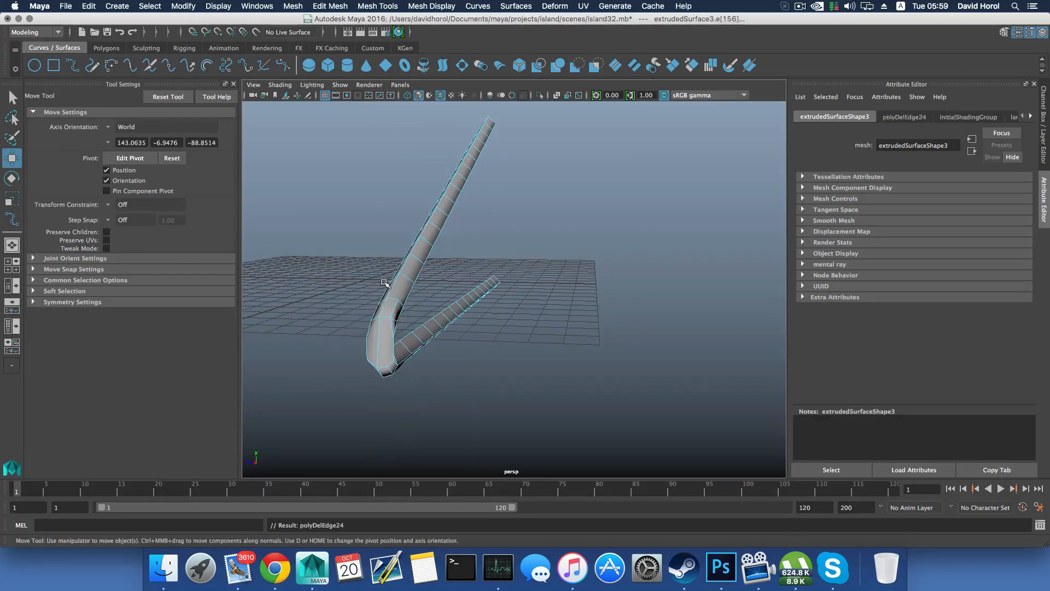
left_click_drag(399, 318, 403, 319, "alt")
Step: Delete the selected edges across the tube's bend and return to object selection
left_click(403, 327)
right_click_drag(383, 323, 375, 323, "alt")
middle_click_drag(375, 323, 433, 341, "alt")
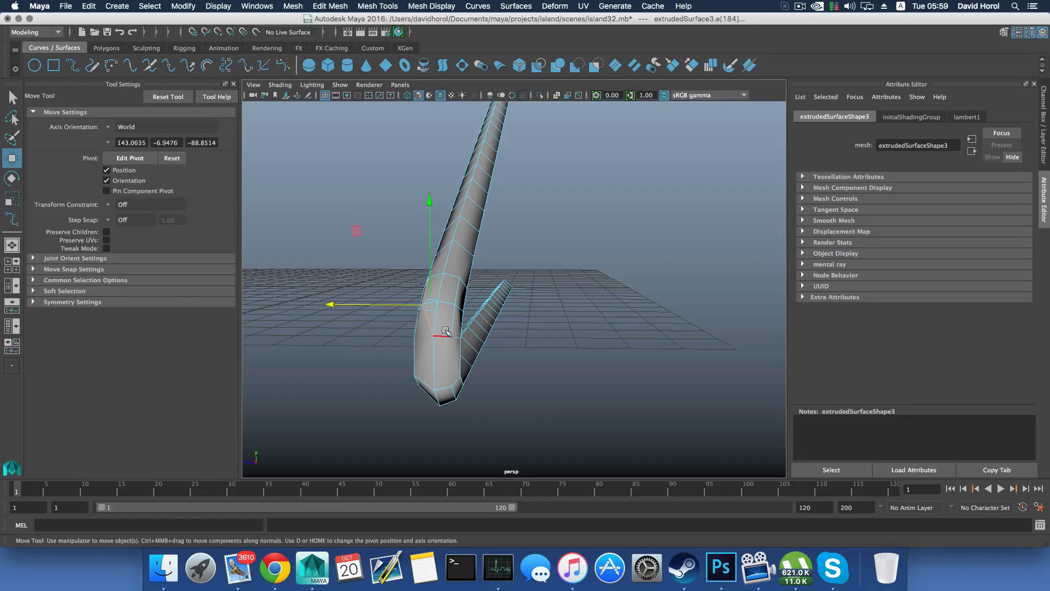
left_click_drag(445, 332, 506, 338, "alt")
right_click(497, 310, "shift")
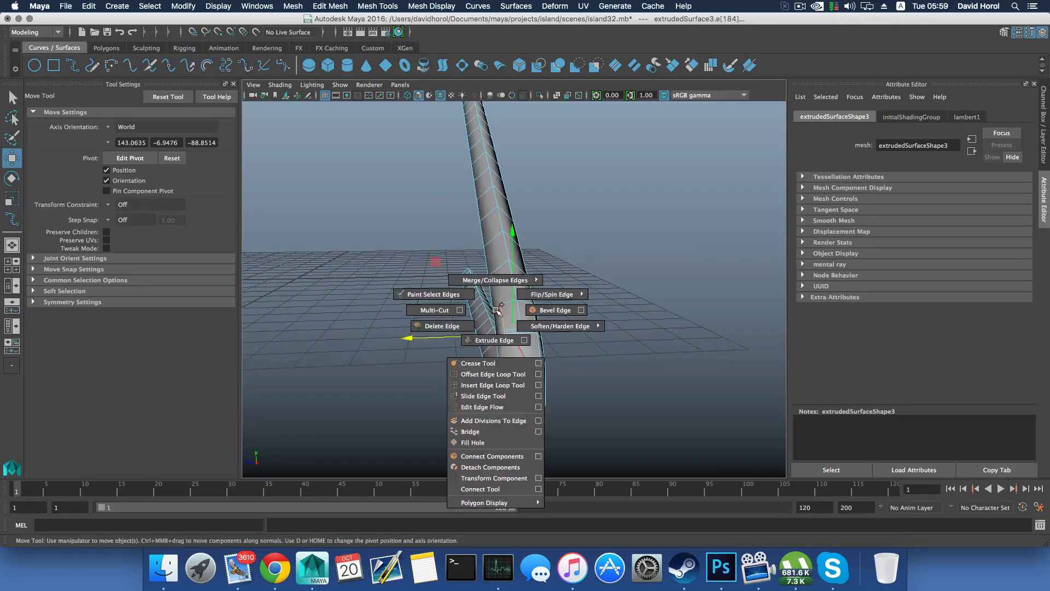
left_click(442, 325)
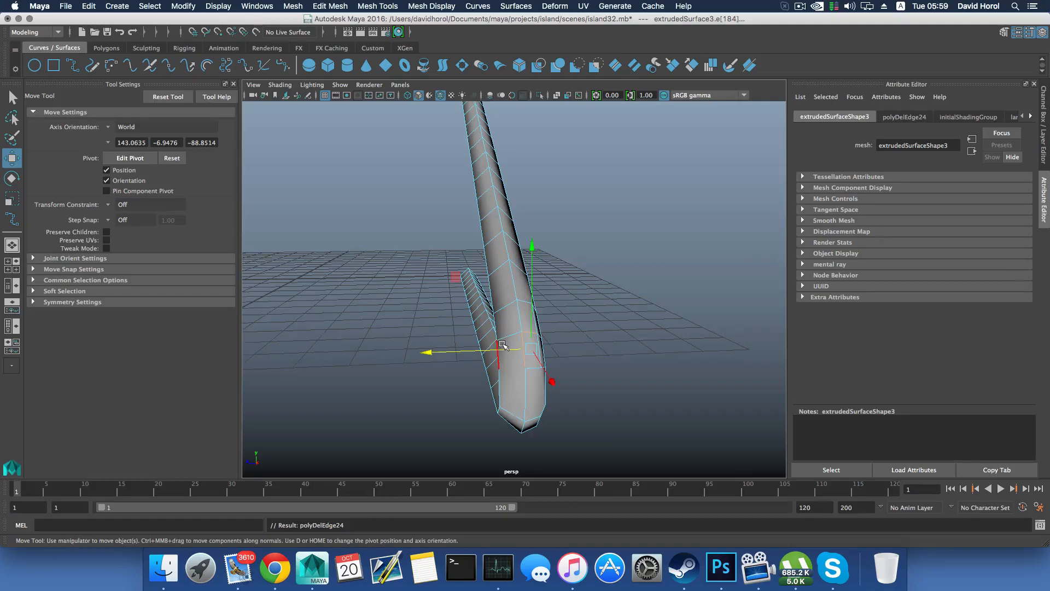
left_click_drag(502, 345, 676, 331, "alt")
key("F8")
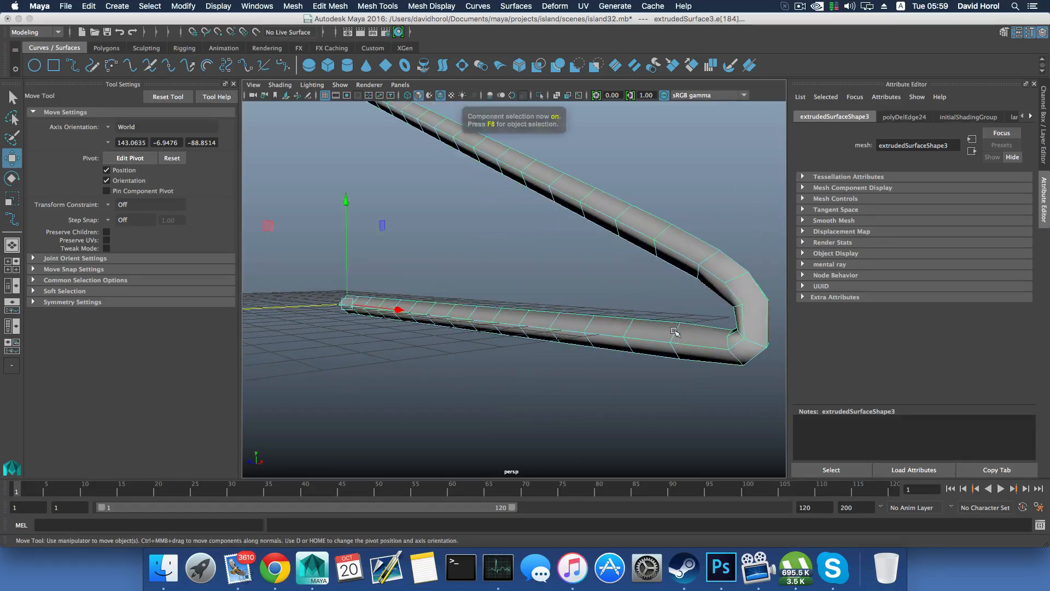
key("F8")
Step: Cut a new edge across the inside of the tube's bend with the Multi-Cut tool
left_click(343, 8)
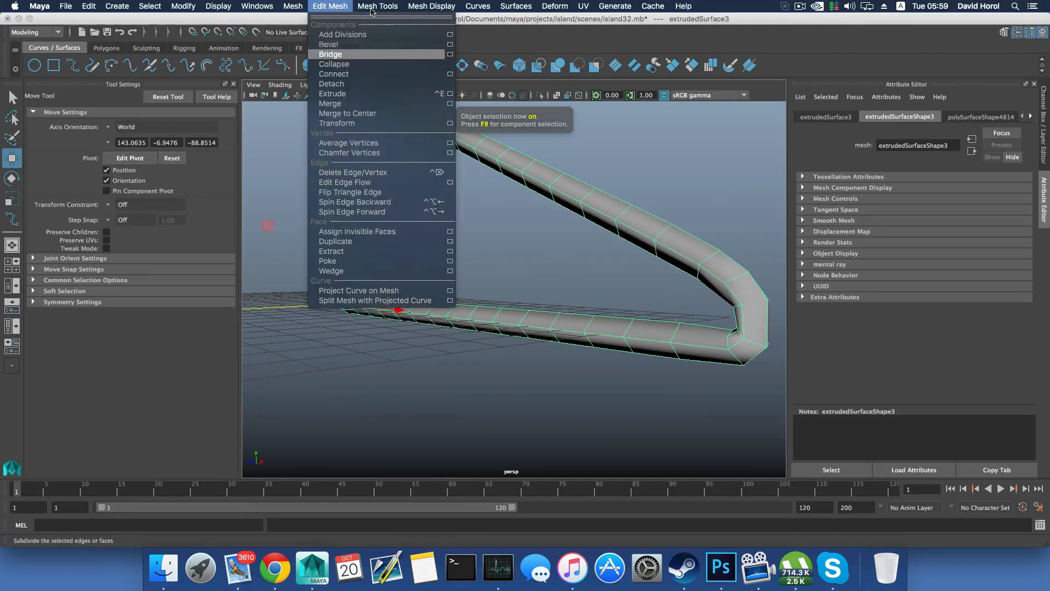
left_click(382, 103)
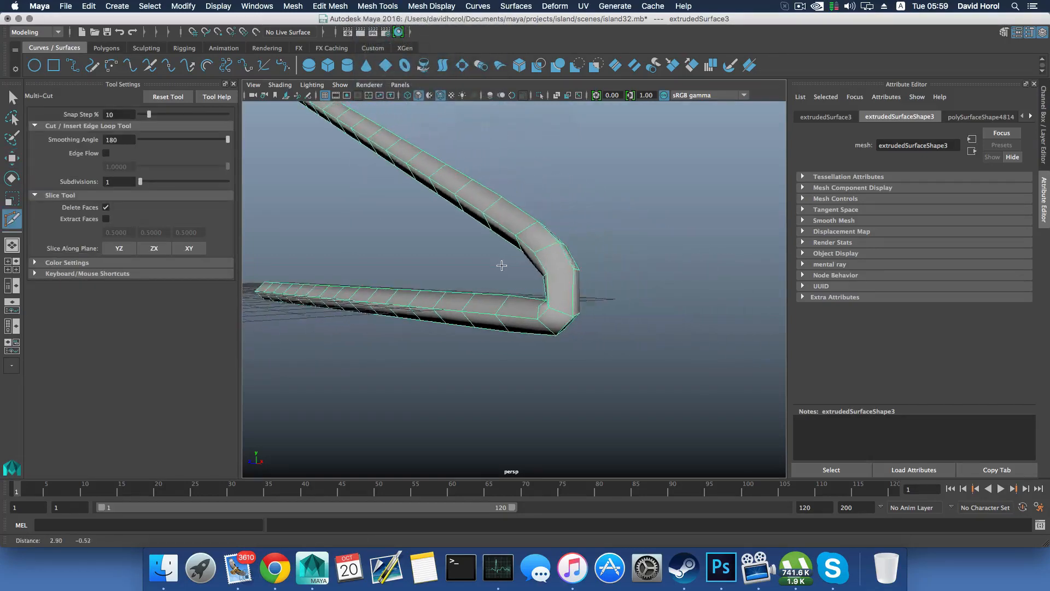
middle_click_drag(501, 265, 487, 272, "alt")
right_click_drag(414, 283, 538, 279, "alt")
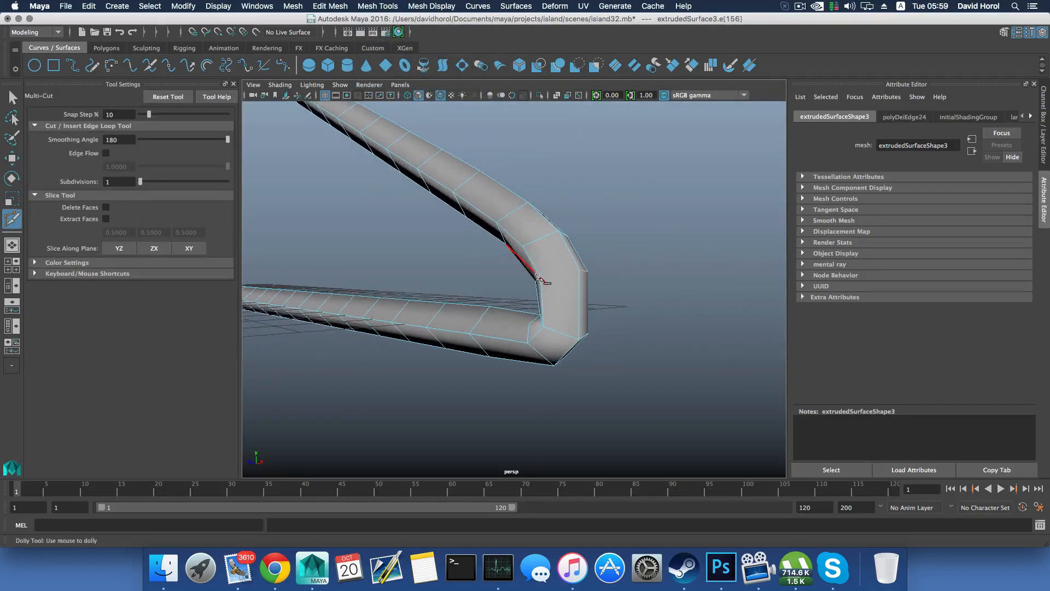
right_click(581, 271)
left_click_drag(580, 271, 476, 301, "alt")
middle_click_drag(476, 301, 607, 280, "alt")
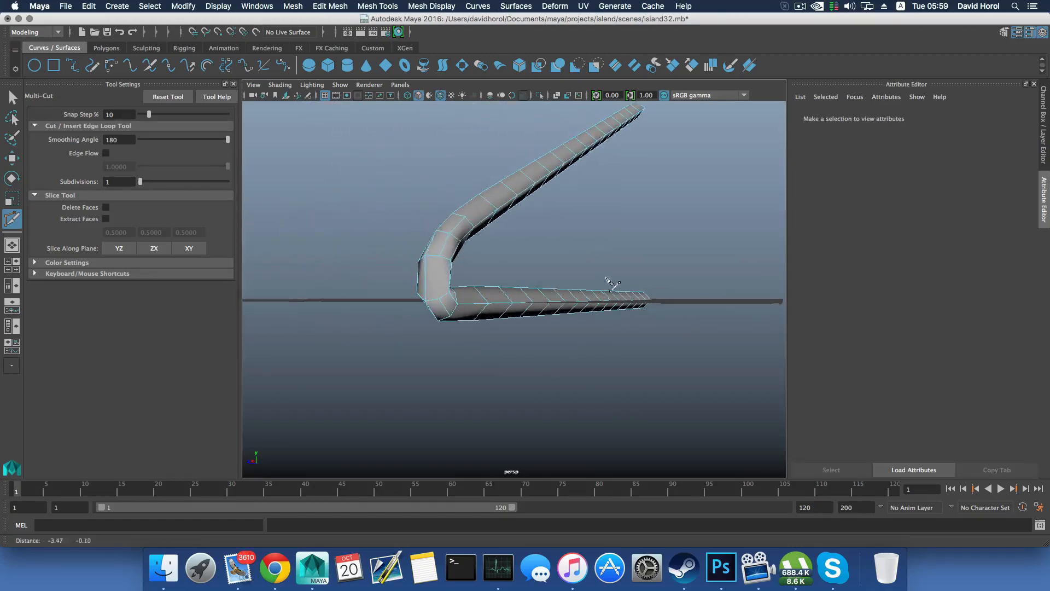
left_click_drag(569, 284, 473, 288, "alt")
middle_click_drag(452, 286, 469, 292, "alt")
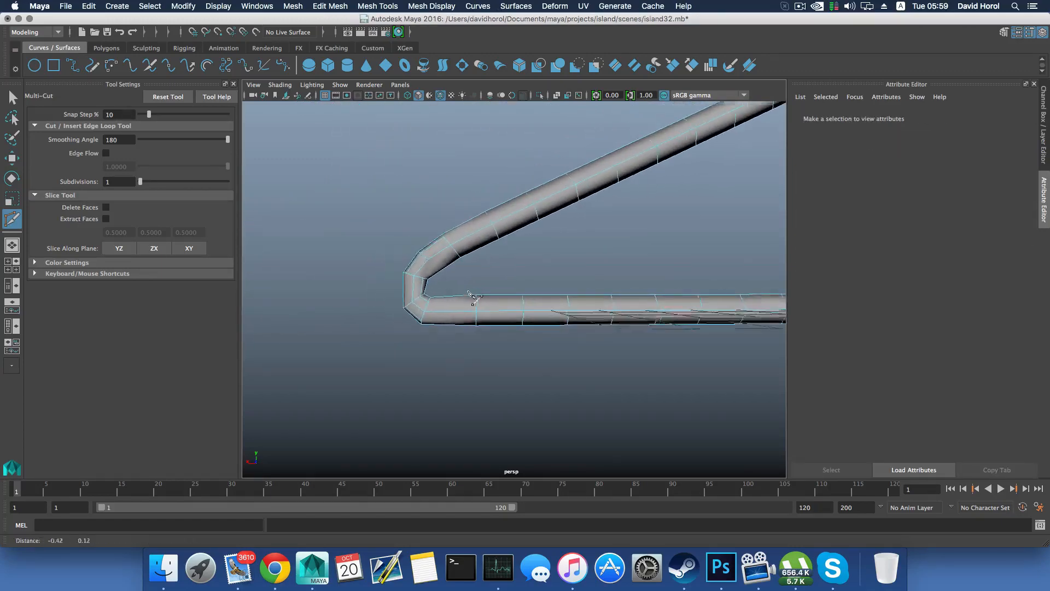
left_click_drag(468, 292, 494, 290, "alt")
Step: Select the unwanted edges around the lower corner of the bend and delete them, returning to object selection
right_click_drag(493, 290, 494, 249)
key("q")
left_click(464, 307)
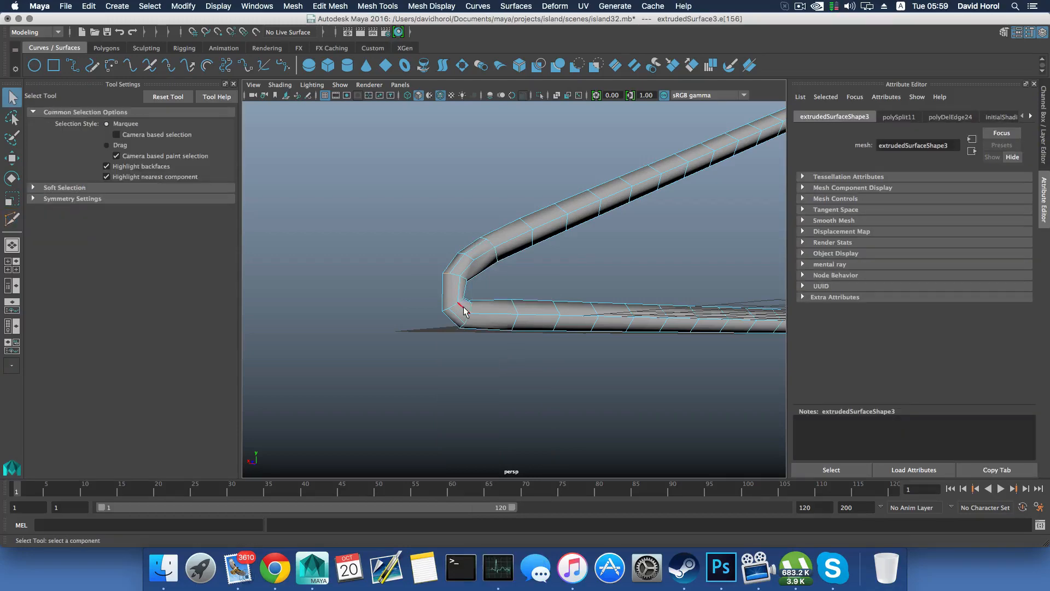
left_click_drag(459, 322, 707, 337, "alt")
left_click(456, 298)
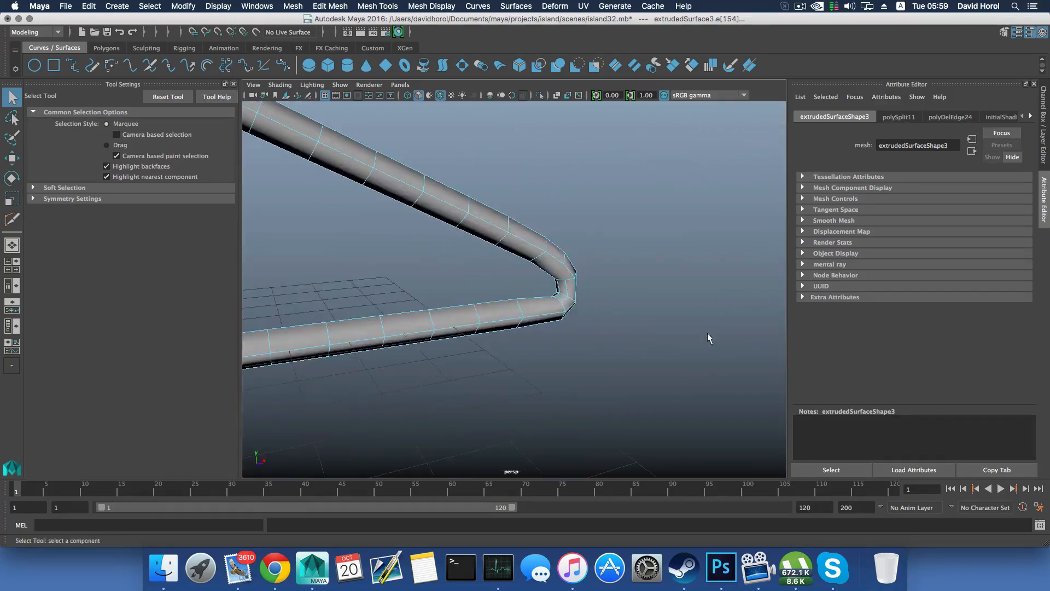
left_click_drag(551, 317, 476, 291, "alt")
left_click(557, 285)
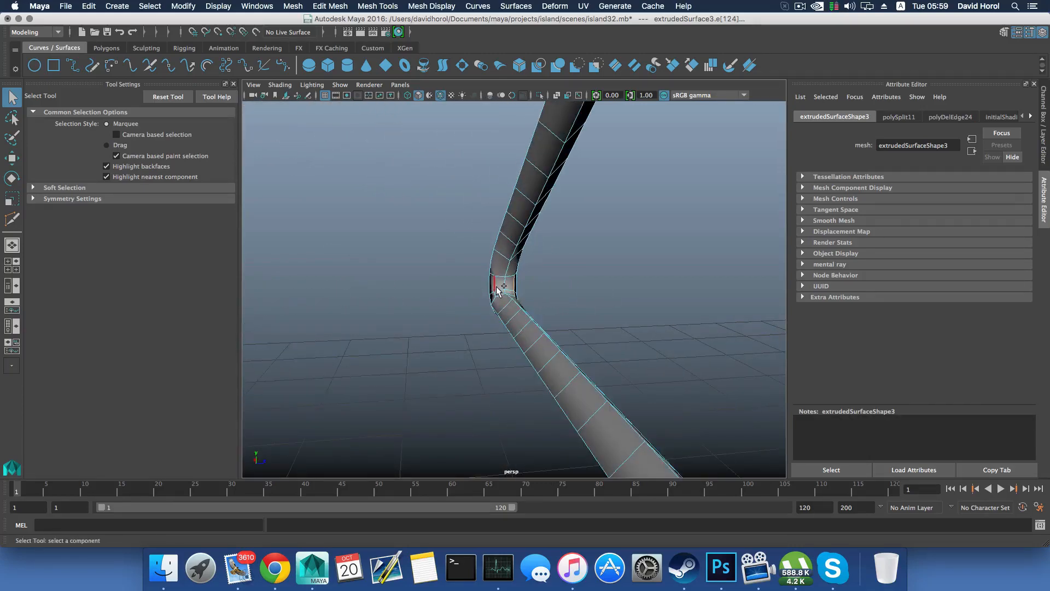
left_click_drag(488, 328, 520, 295, "alt")
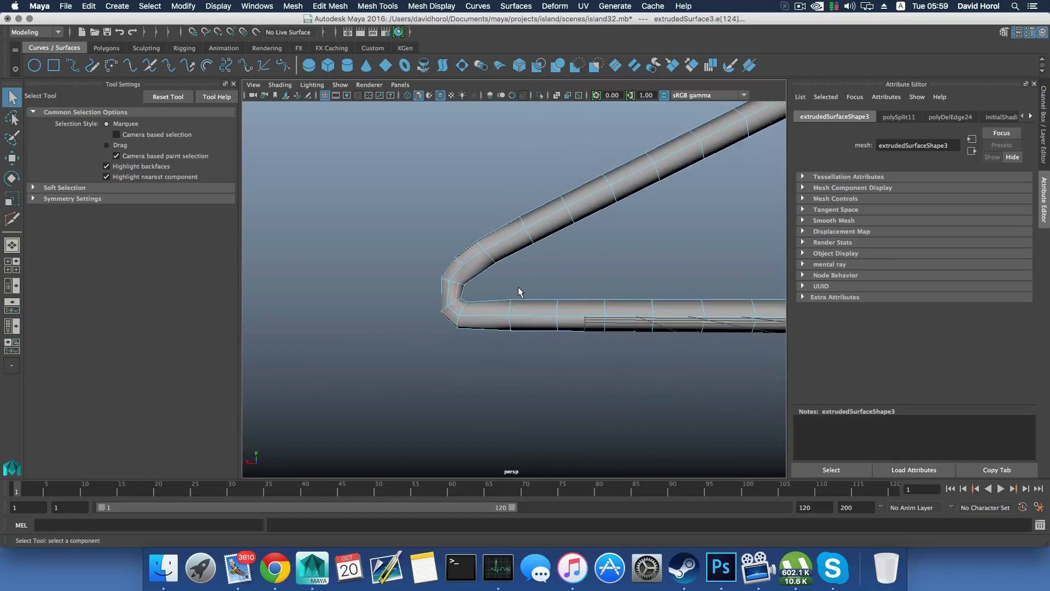
right_click_drag(517, 293, 477, 311, "shift")
left_click_drag(477, 312, 518, 315, "alt")
key("F8")
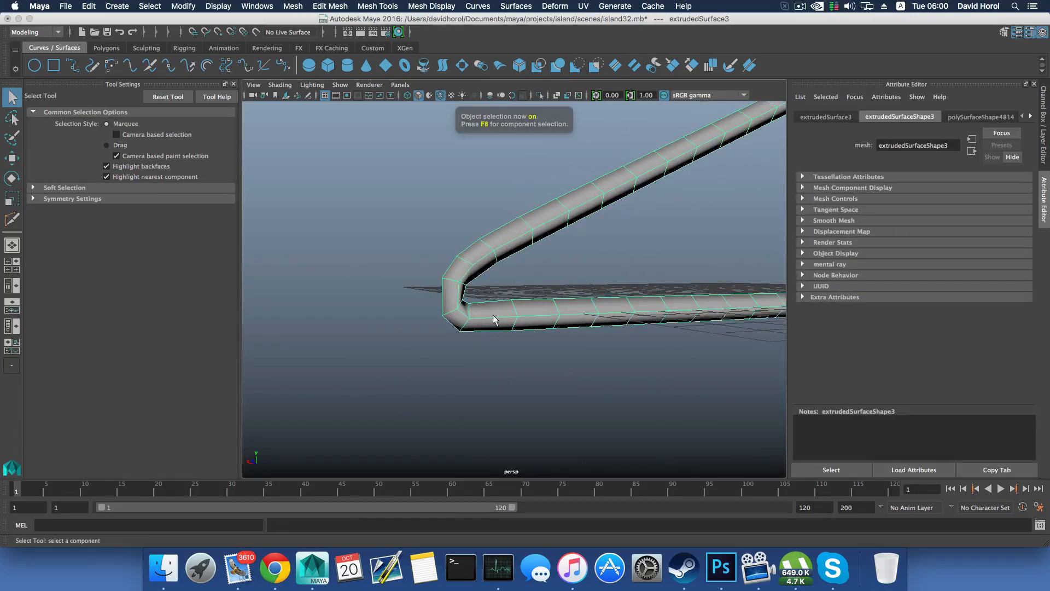
Step: Insert two new edge loops around the tube's bend with the Insert Edge Loop Tool
right_click_drag(493, 315, 427, 339, "shift")
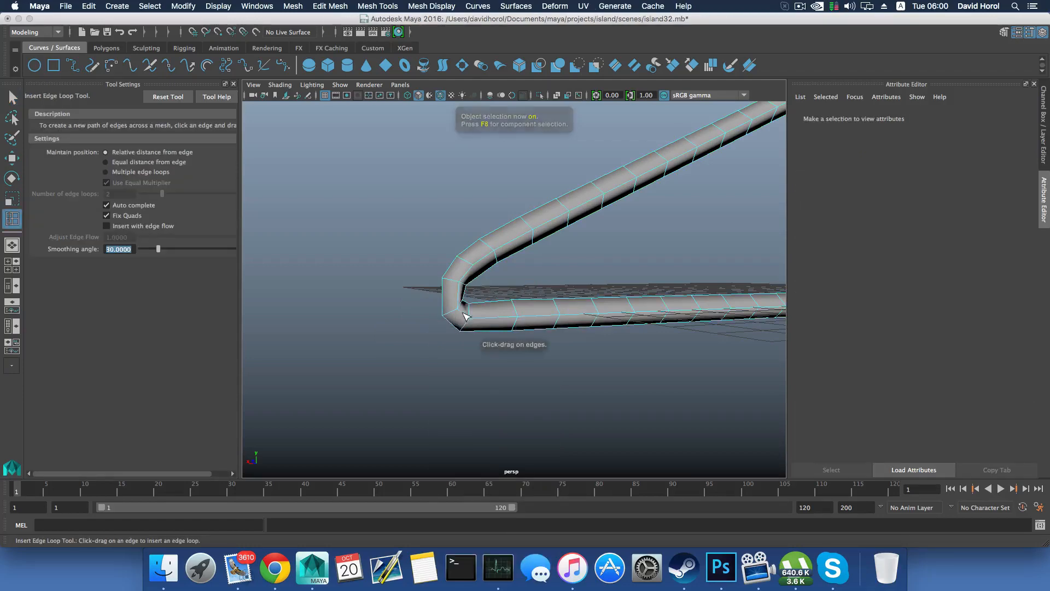
left_click(458, 298)
left_click(458, 298)
left_click_drag(459, 300, 545, 312, "alt")
Step: Move the inserted edge loop outward at the bend and adjust its scale to even out the tube's thickness
key("w")
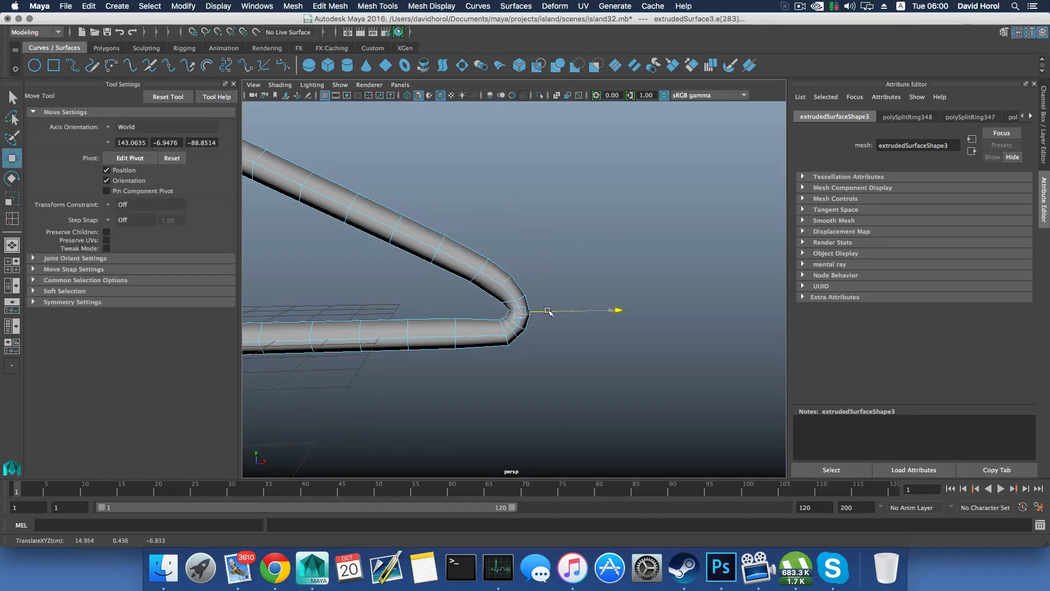
key("r")
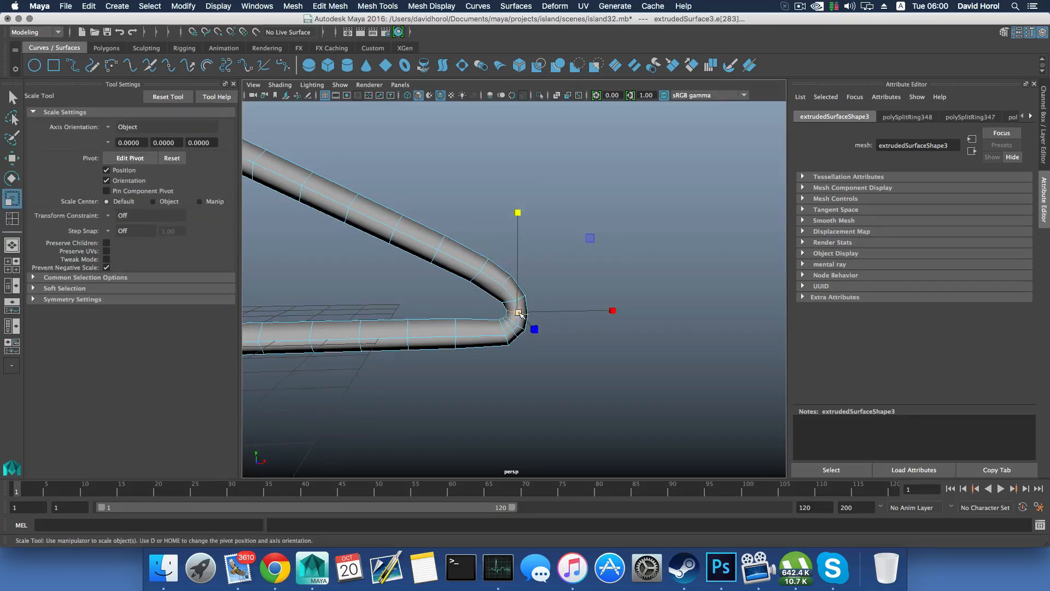
left_click_drag(528, 322, 545, 353, "alt")
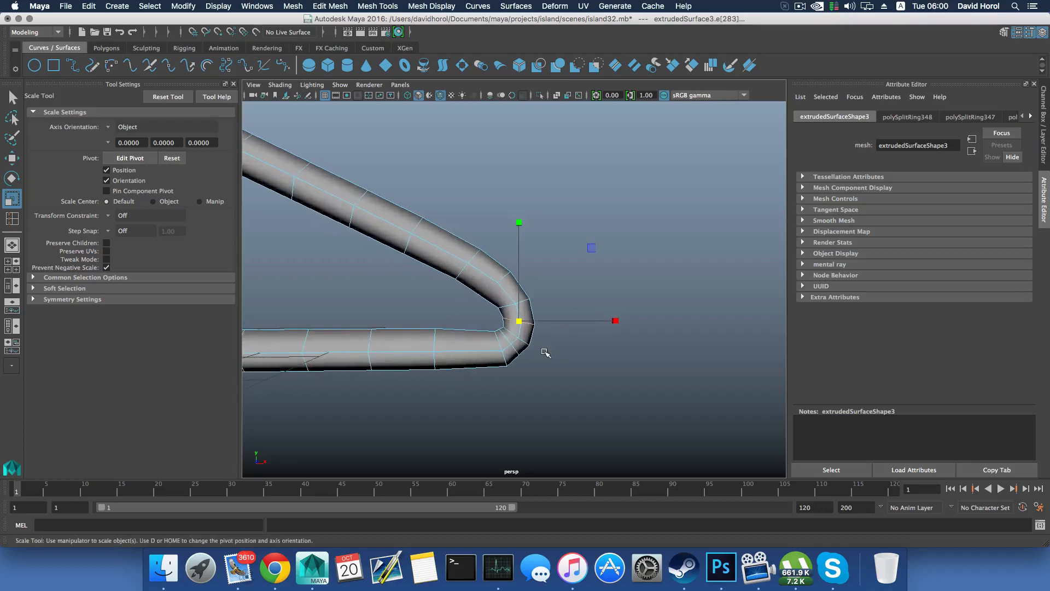
scroll(535, 346, "down", 3)
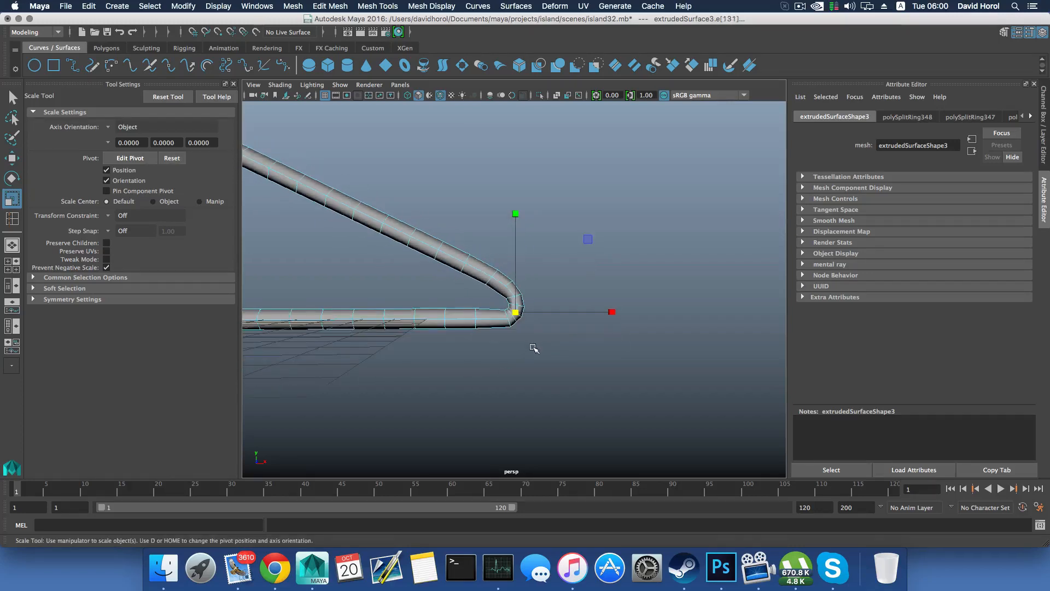
Step: Examine the rounded bend of the tube from both sides, comparing the smooth preview with the unsmoothed mesh
key("F8")
scroll(539, 354, "down", 3)
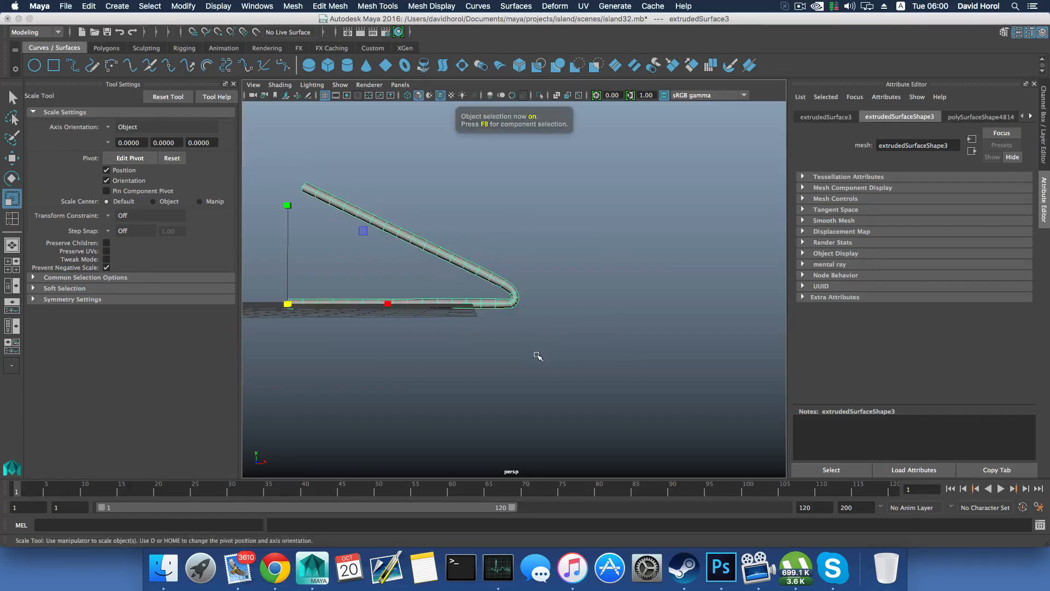
left_click_drag(538, 355, 400, 350, "alt")
scroll(541, 375, "up", 3)
left_click_drag(576, 371, 658, 365, "alt")
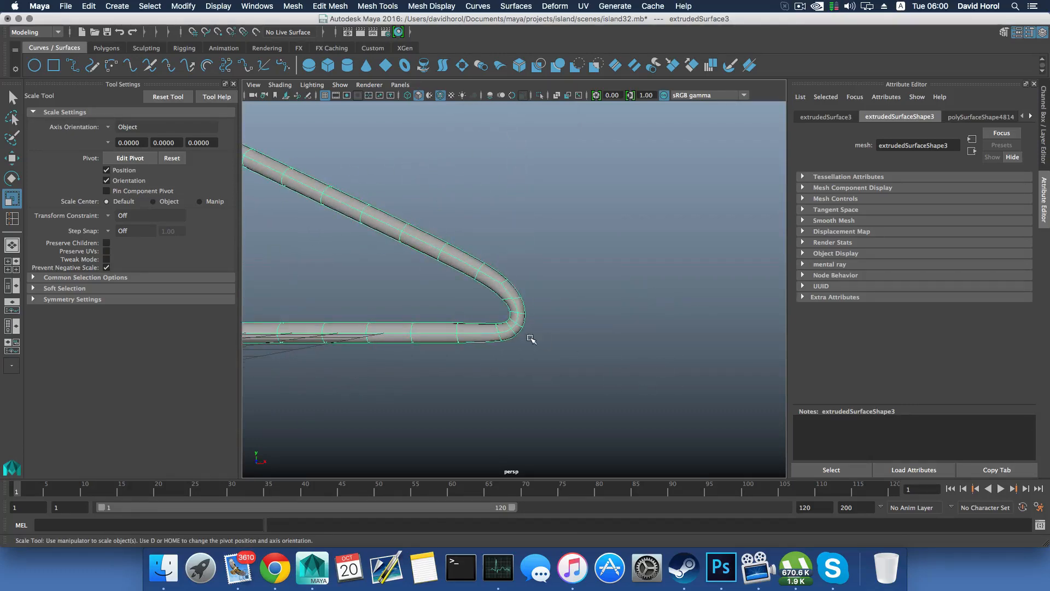
key("1")
mouse_move(514, 332)
left_mouse_down("alt")
mouse_move(421, 347)
mouse_move(637, 328)
mouse_move(720, 345)
mouse_move(474, 286)
mouse_move(521, 346)
left_mouse_up("alt")
left_click(377, 6)
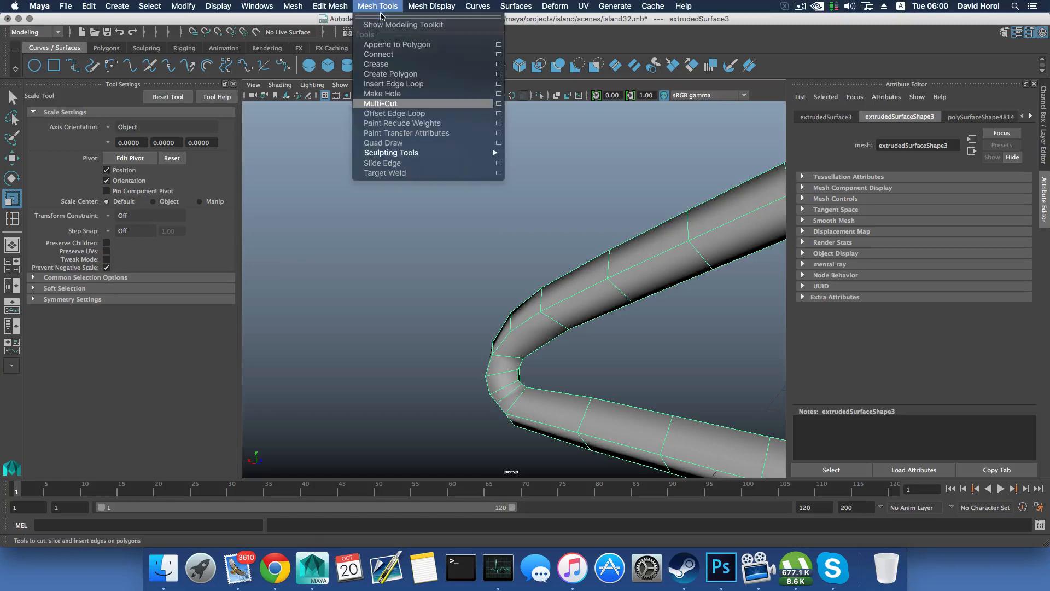
left_click(383, 104)
left_click_drag(614, 392, 503, 355, "alt")
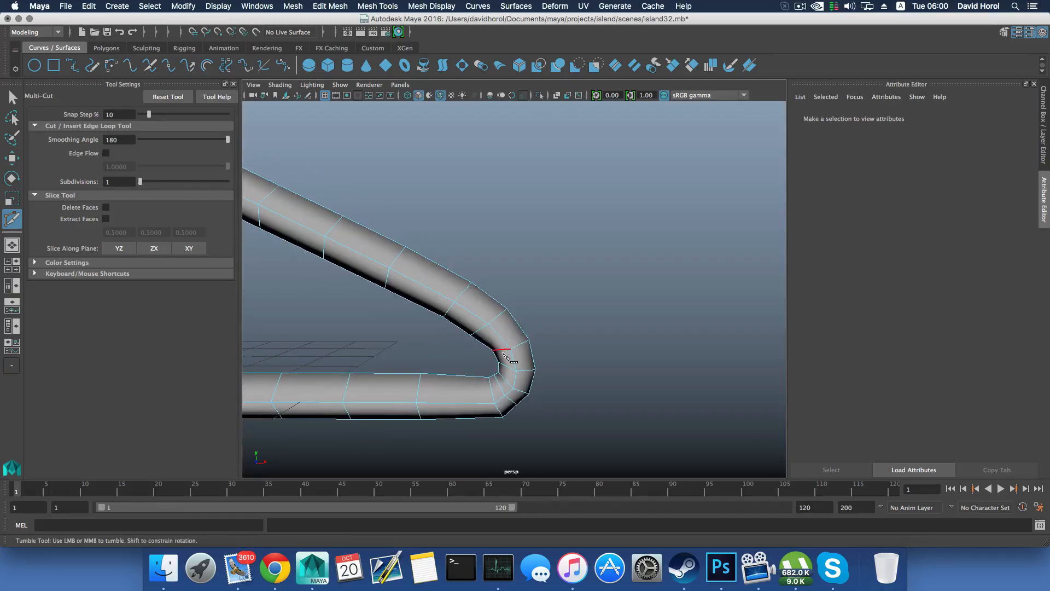
key("3")
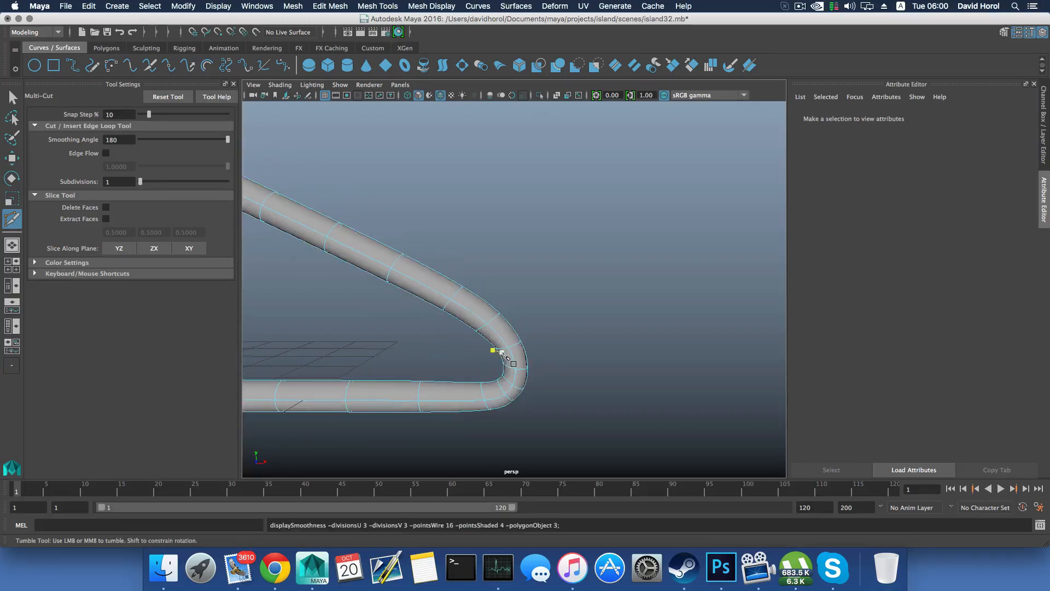
left_click_drag(435, 365, 615, 325, "alt")
key("1")
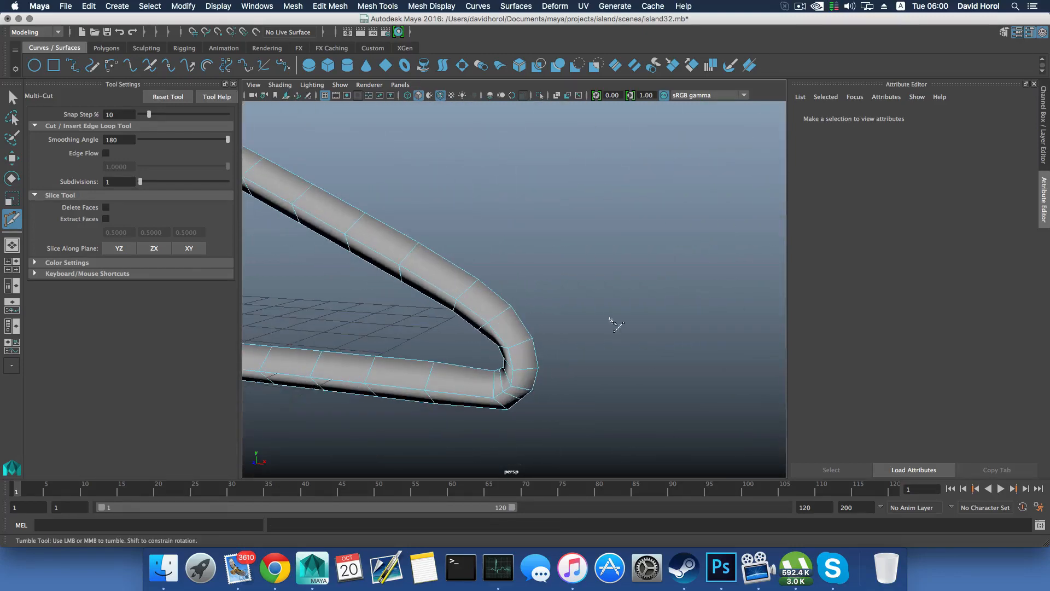
key("F8")
Step: Move the tube along one axis with grid snapping so the end of its lower arm sits at the grid's center
right_click_drag(609, 316, 511, 335, "alt")
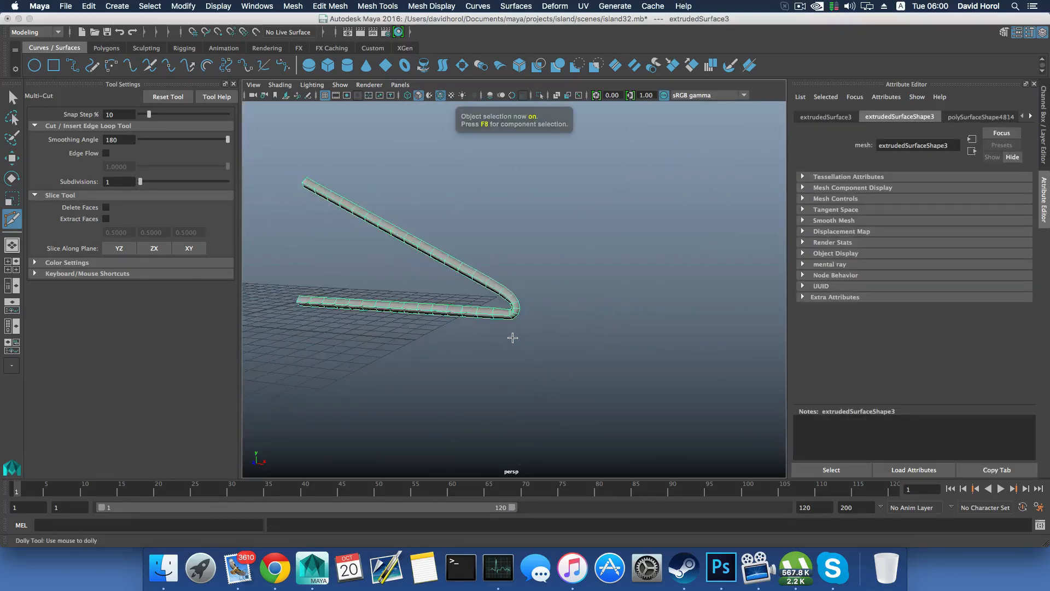
middle_click_drag(510, 335, 604, 370, "alt")
left_click_drag(605, 370, 616, 382, "alt")
left_click_drag(494, 322, 410, 338, "alt")
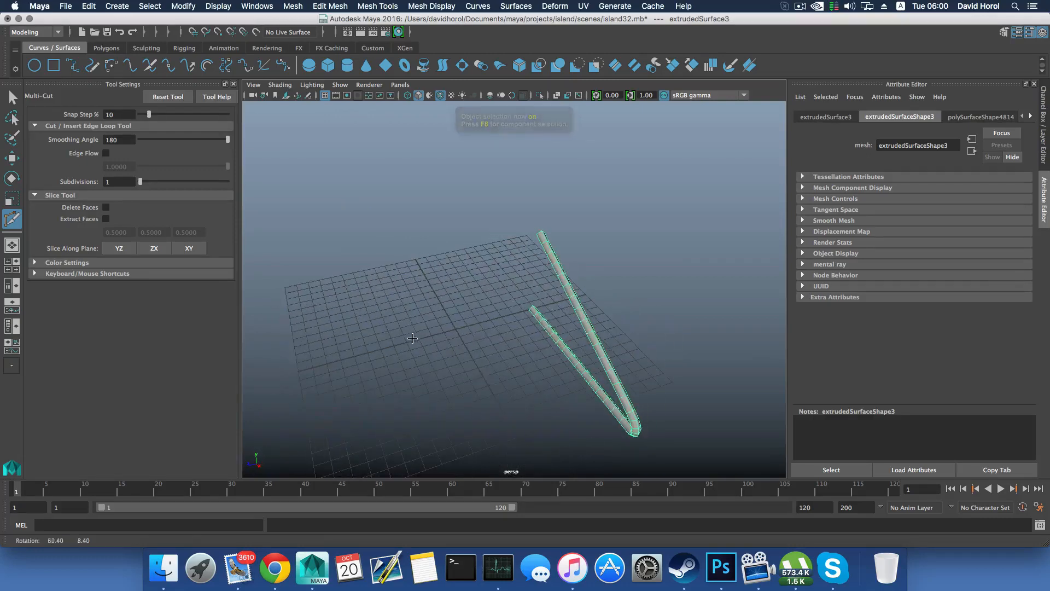
key("w")
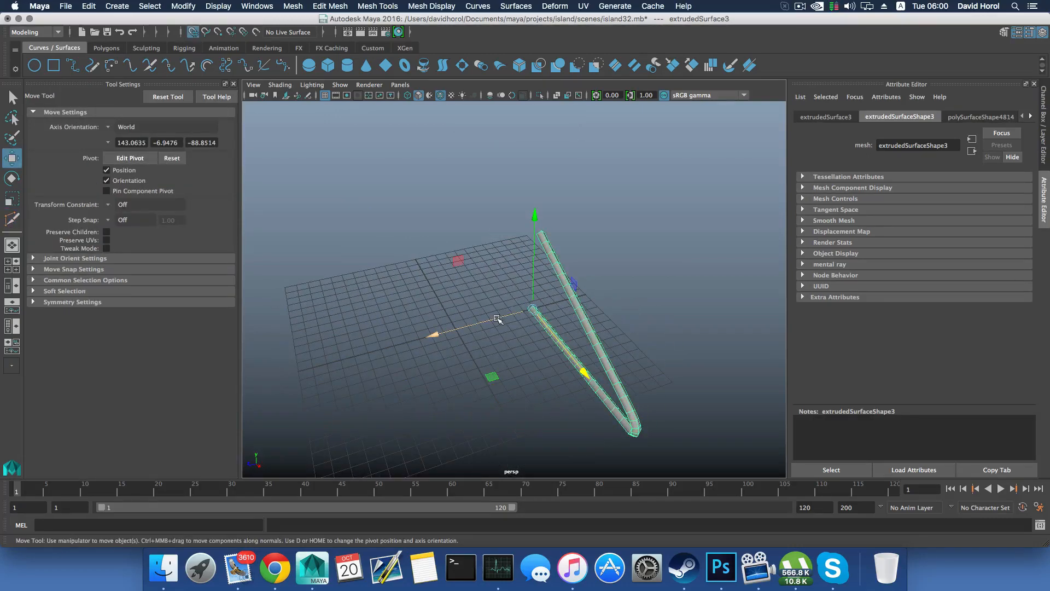
left_click_drag(497, 319, 557, 341)
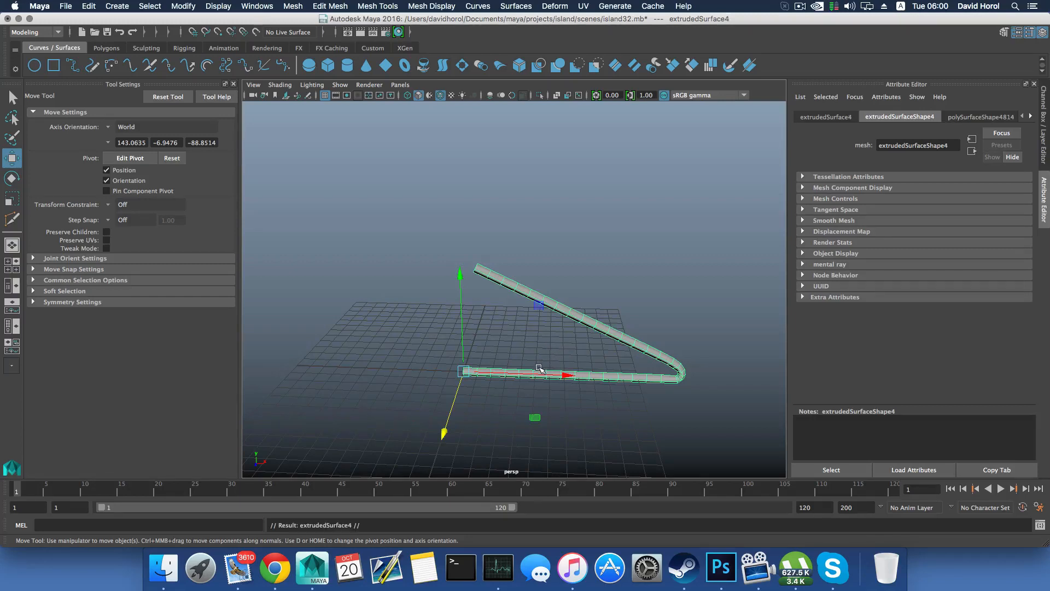
Step: Duplicate the tube and rotate the copy -90 degrees around the vertical axis with a 15-degree step snap
key("e")
key("j")
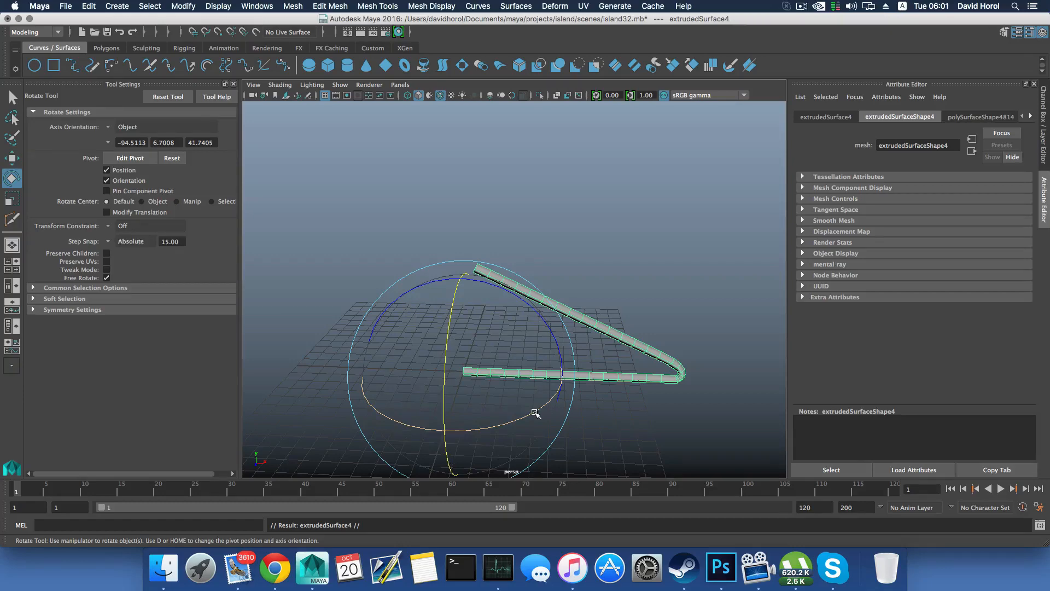
left_click_drag(534, 418, 469, 431)
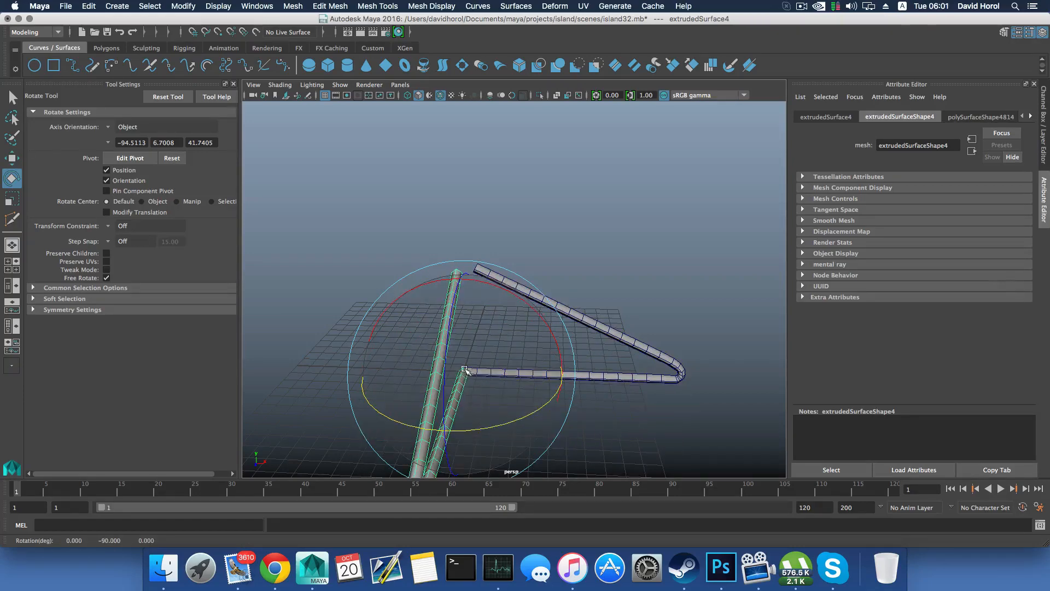
left_click_drag(466, 372, 567, 375, "alt")
middle_click_drag(567, 375, 514, 368, "alt")
left_click_drag(515, 368, 536, 368, "alt")
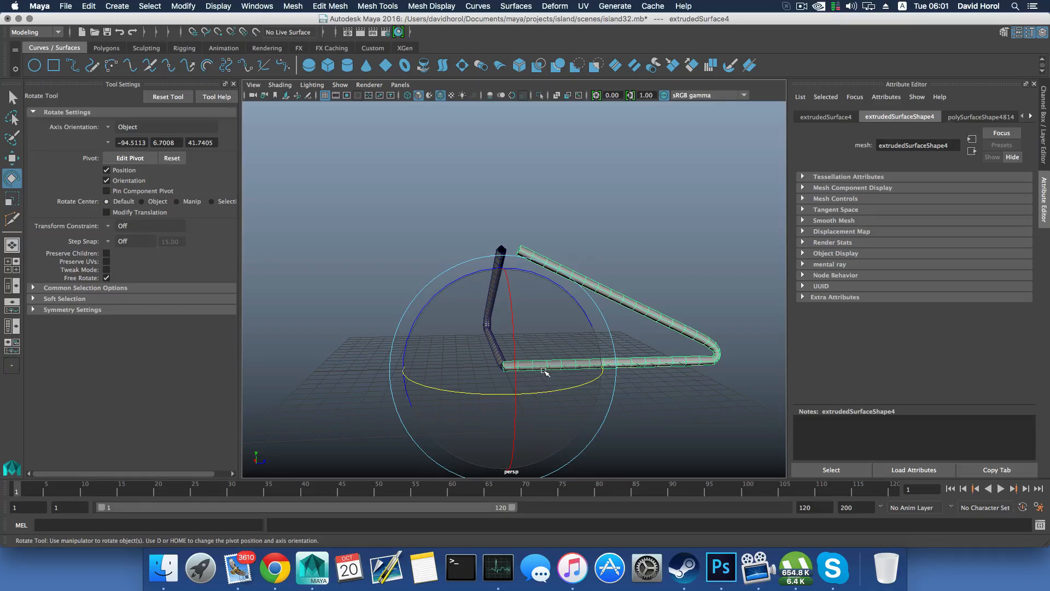
Step: Duplicate the rotated copy twice with its transform to form four tubes around the grid's center
key("shift+d")
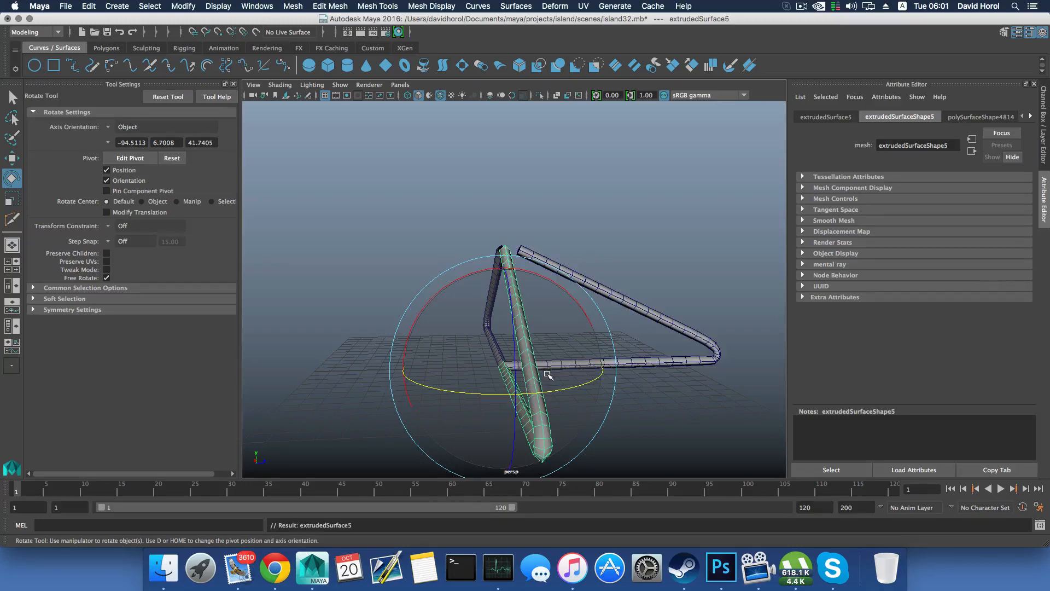
key("shift+d")
left_click_drag(548, 374, 585, 366, "alt")
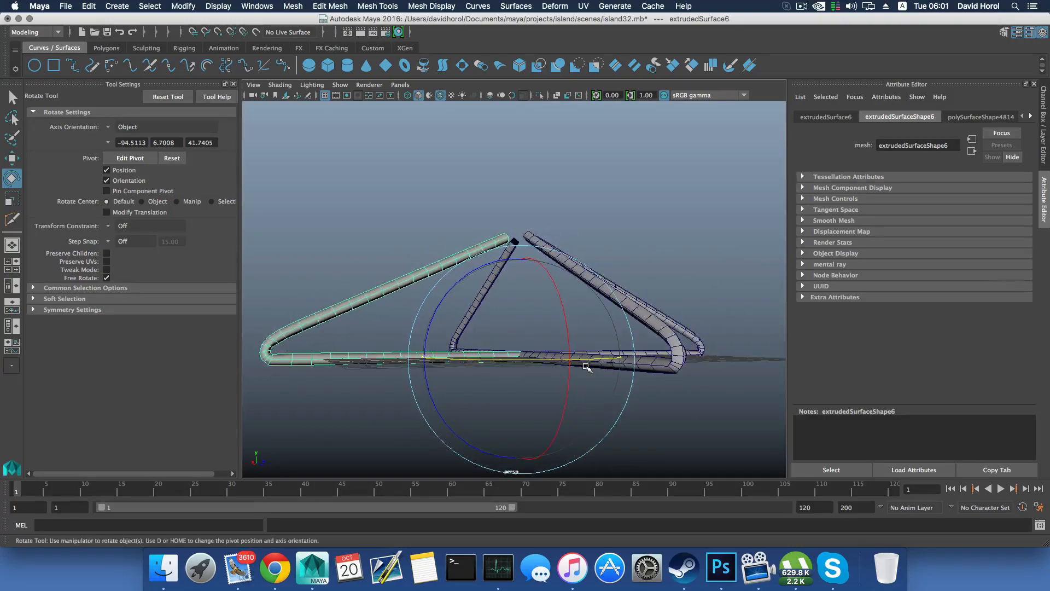
key("F8")
key("F8")
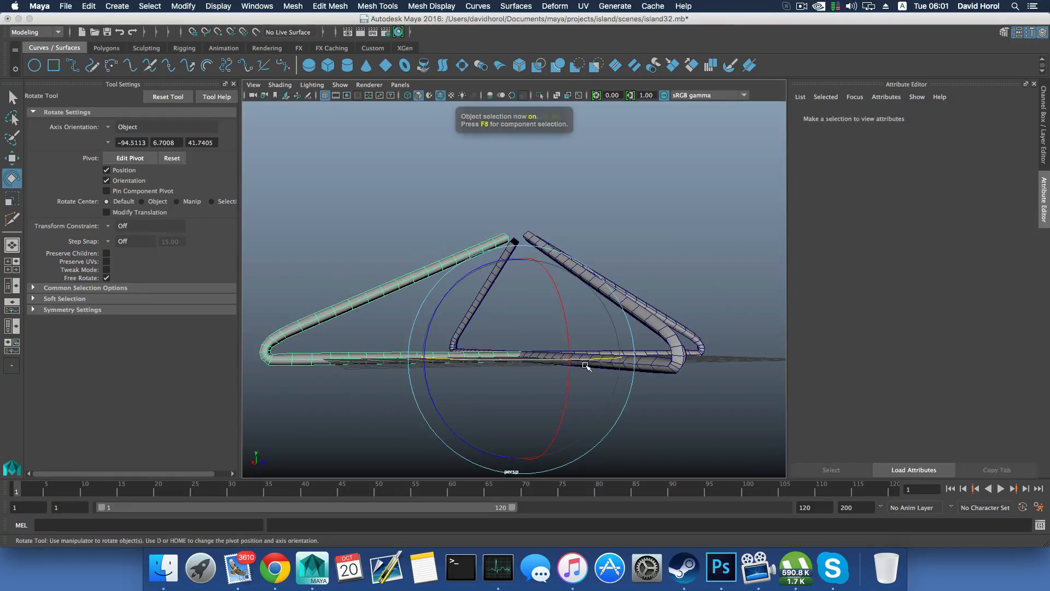
left_click_drag(563, 342, 543, 352, "alt")
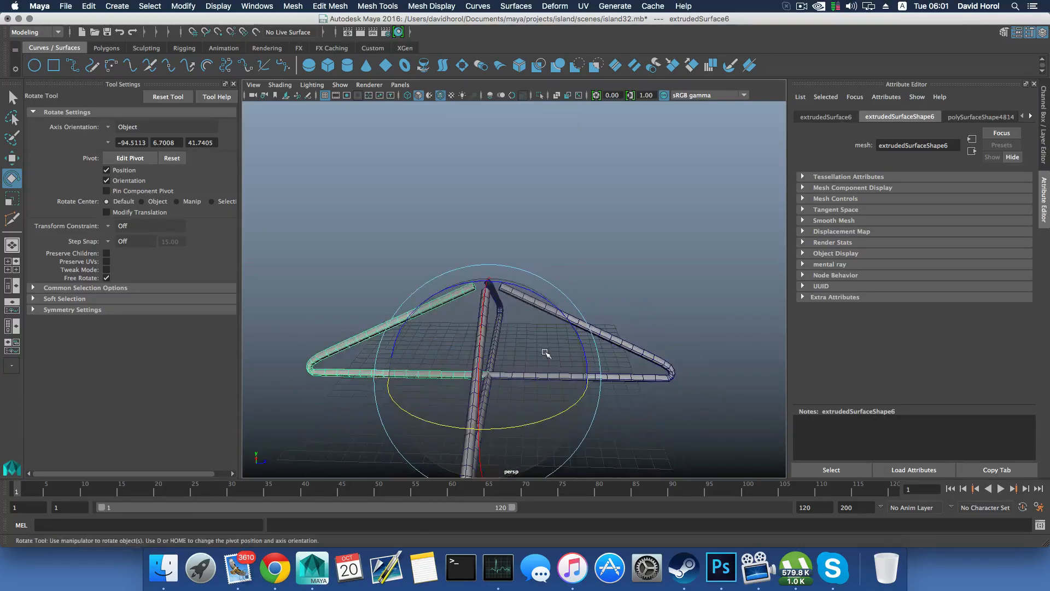
Step: Select the vertices at the inner lower end of the last tube copy and pull them back from the center
middle_click_drag(544, 351, 551, 303, "alt")
right_click_drag(613, 257, 561, 258)
scroll(563, 331, "up", 5)
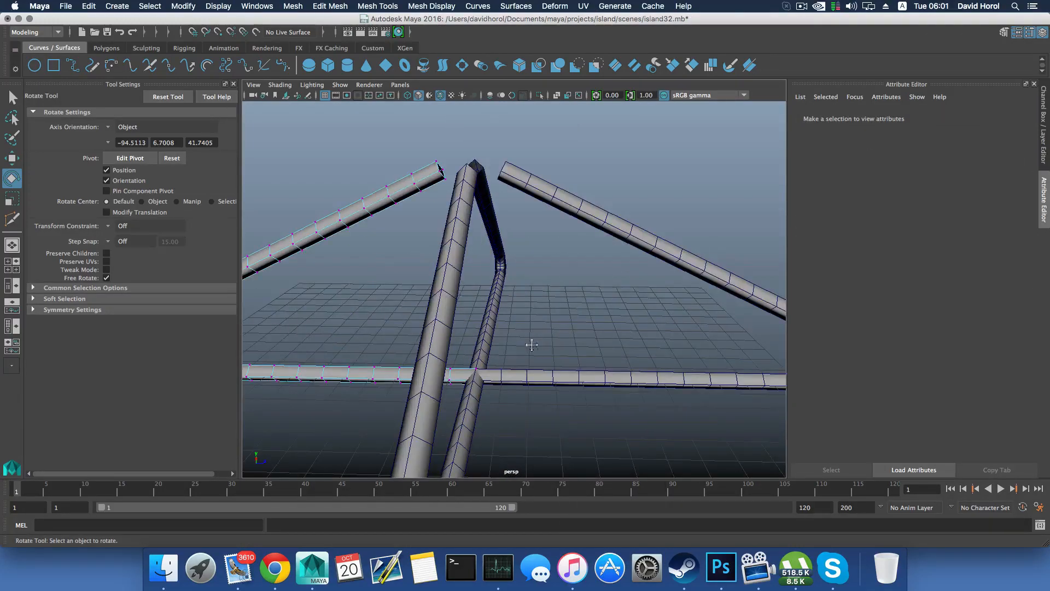
mouse_move(527, 344)
left_mouse_down("alt")
mouse_move(518, 335)
mouse_move(518, 363)
left_mouse_up("alt")
middle_click_drag(517, 363, 546, 336, "alt")
right_click_drag(546, 335, 687, 356, "alt")
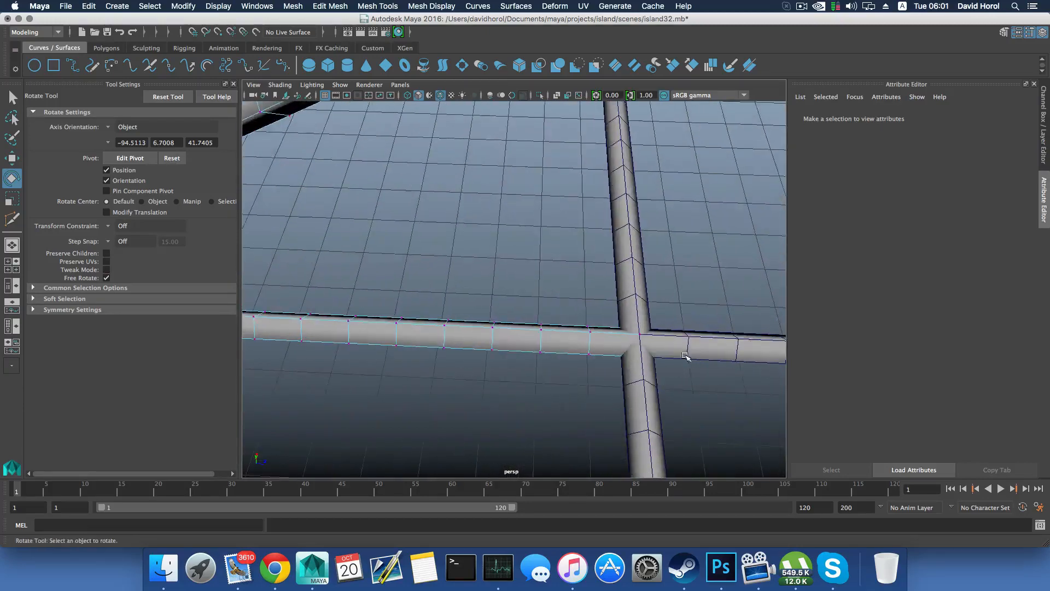
middle_click_drag(687, 356, 591, 344, "alt")
left_click_drag(591, 344, 599, 340, "alt")
left_click_drag(526, 305, 584, 330)
key("w")
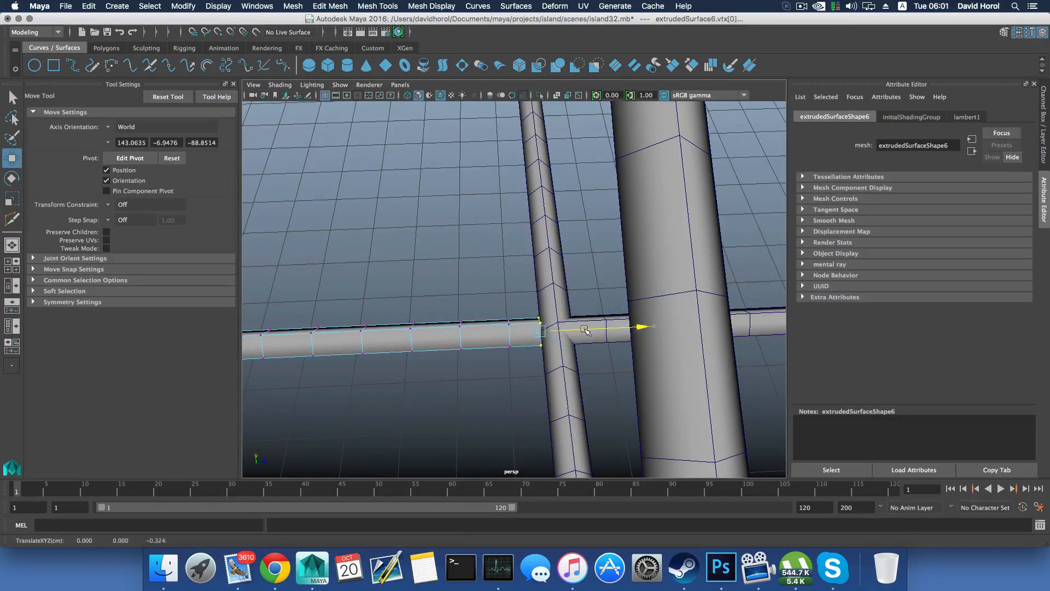
Step: Pull the inner lower end vertices of the original tube back from the crossing at the center
left_click(554, 289)
left_click_drag(554, 290, 680, 322, "alt")
right_click_drag(486, 244, 566, 215)
left_click_drag(581, 281, 595, 281)
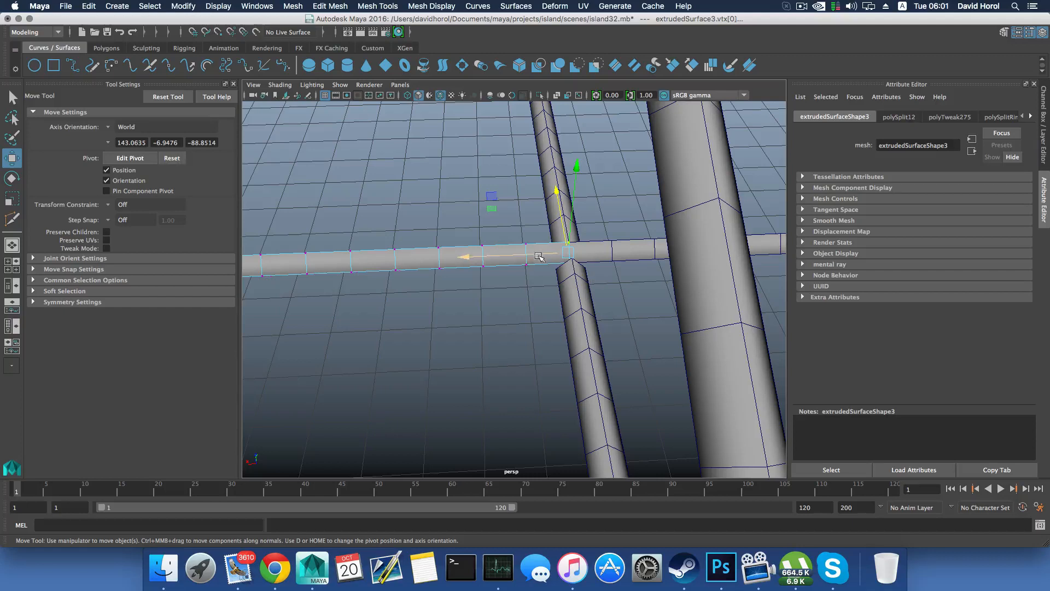
left_click_drag(538, 256, 529, 254)
Step: Pull the inner lower end vertices of the second tube copy back from the center
left_click(587, 246)
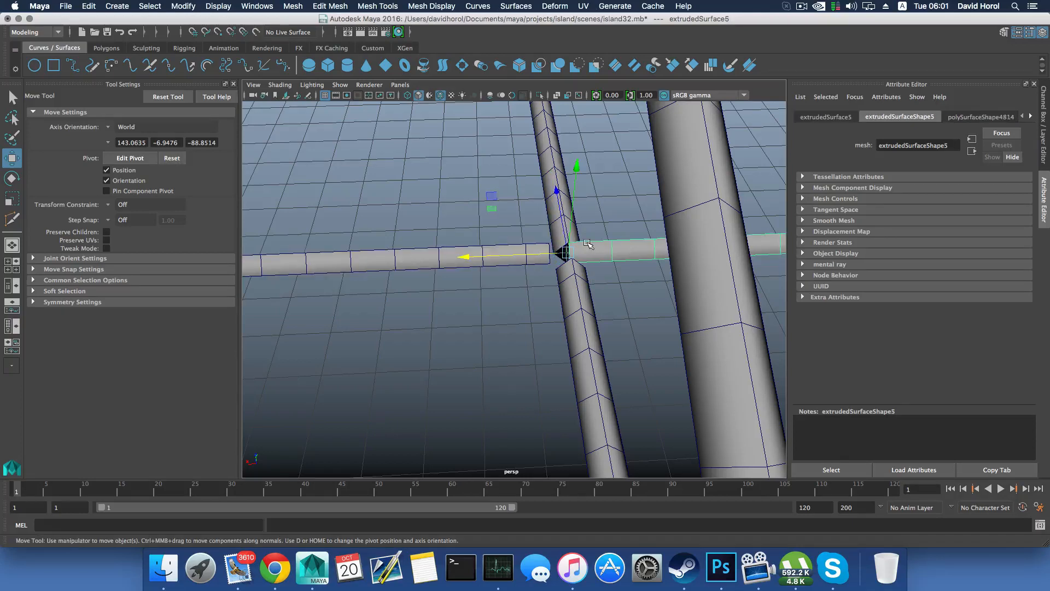
right_click_drag(586, 243, 542, 247)
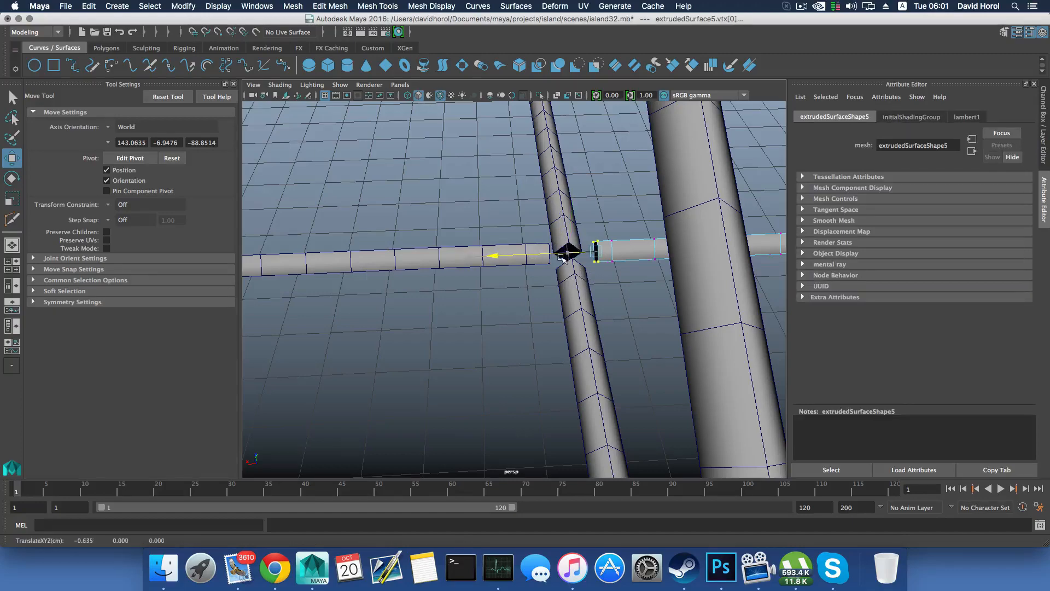
left_click_drag(530, 255, 662, 256, "alt")
Step: Shorten the first tube copy by moving its inner lower end vertices away from the center, returning to object selection
left_click(435, 242)
middle_click_drag(435, 242, 548, 267, "alt")
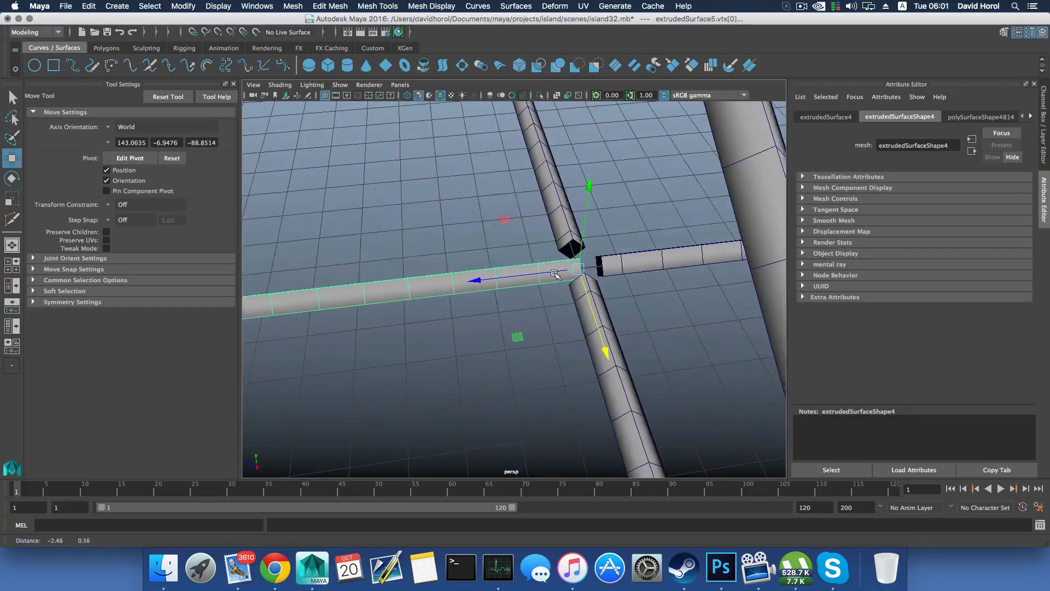
right_click_drag(479, 266, 432, 263)
left_click_drag(533, 262, 610, 320, "alt")
left_click_drag(549, 277, 543, 277)
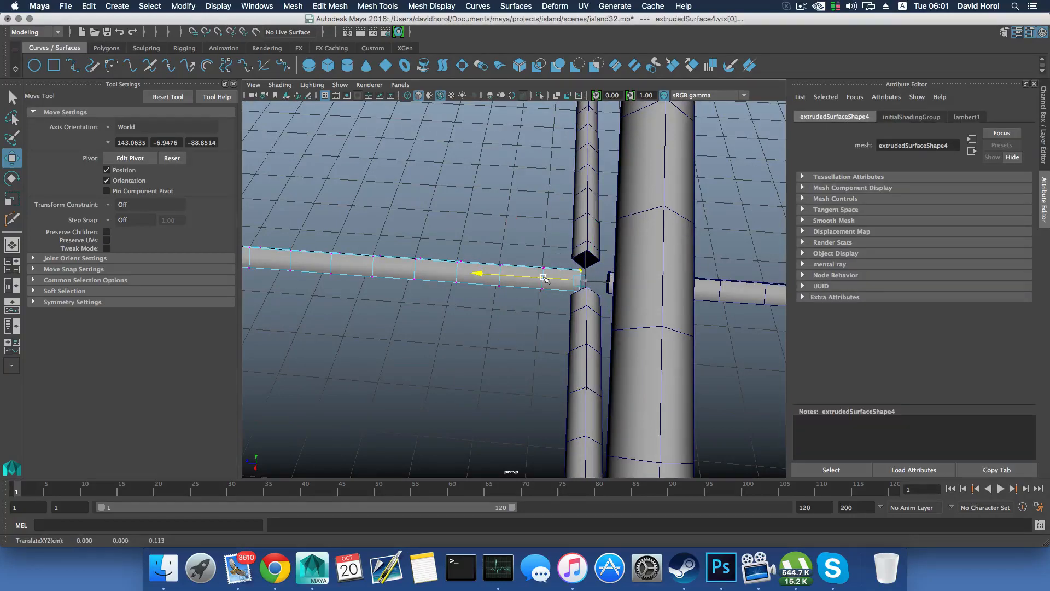
key("F8")
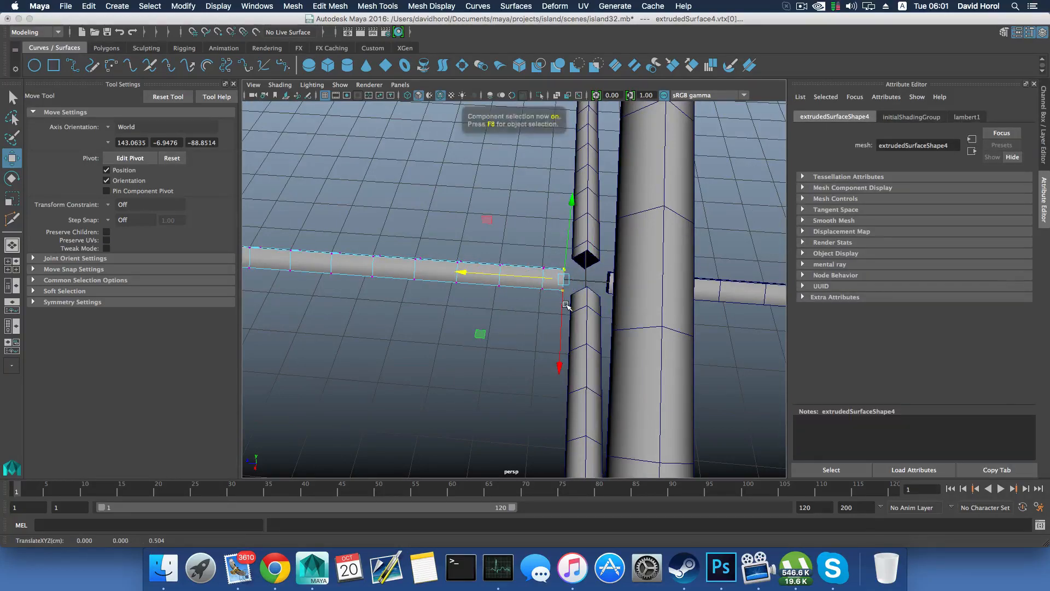
Step: Inspect the four-tube frame and its central gap from several angles, with and without smooth preview
left_click_drag(566, 305, 471, 286, "alt")
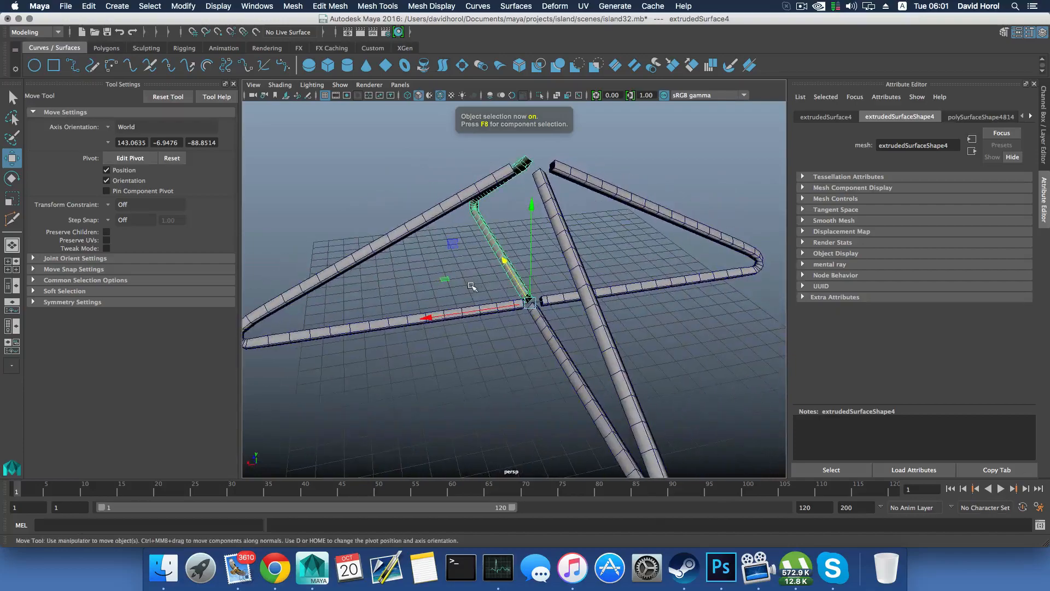
left_click(572, 248)
left_click_drag(591, 257, 717, 289, "alt")
scroll(590, 334, "up", 5)
left_click_drag(581, 332, 459, 315, "alt")
left_click_drag(499, 261, 498, 388, "alt")
right_click_drag(498, 389, 445, 340, "alt")
key("3")
left_click_drag(462, 348, 476, 309, "alt")
scroll(465, 347, "down", 5)
key("1")
scroll(498, 385, "down", 4)
right_click_drag(476, 339, 582, 363, "alt")
middle_click_drag(483, 361, 544, 360, "alt")
scroll(544, 360, "down", 8)
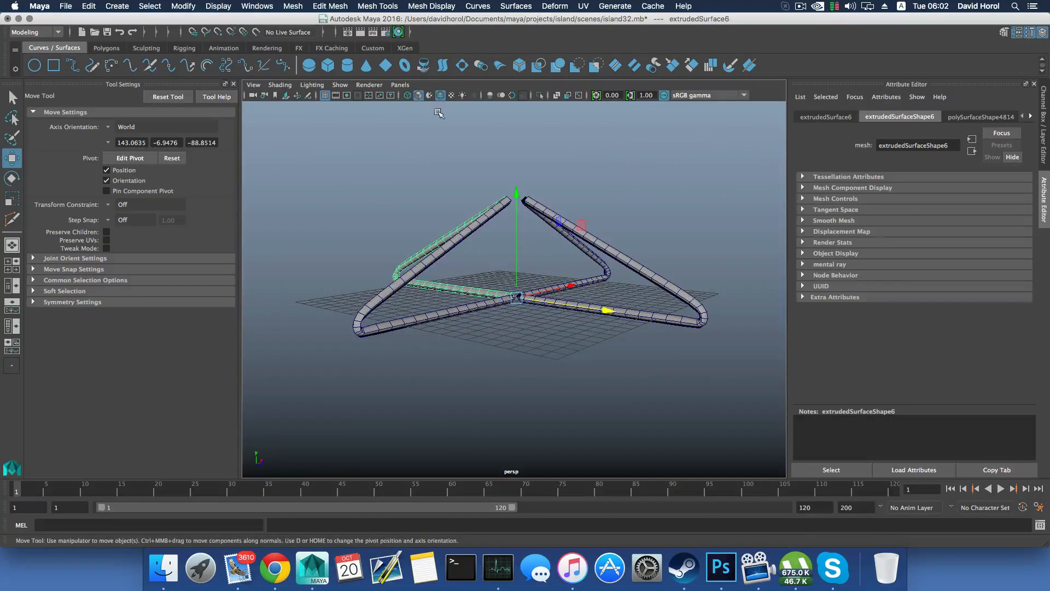
Step: Create a polygon pipe at the grid's center where the four lower arms meet, and select the first tube copy
left_click(105, 48)
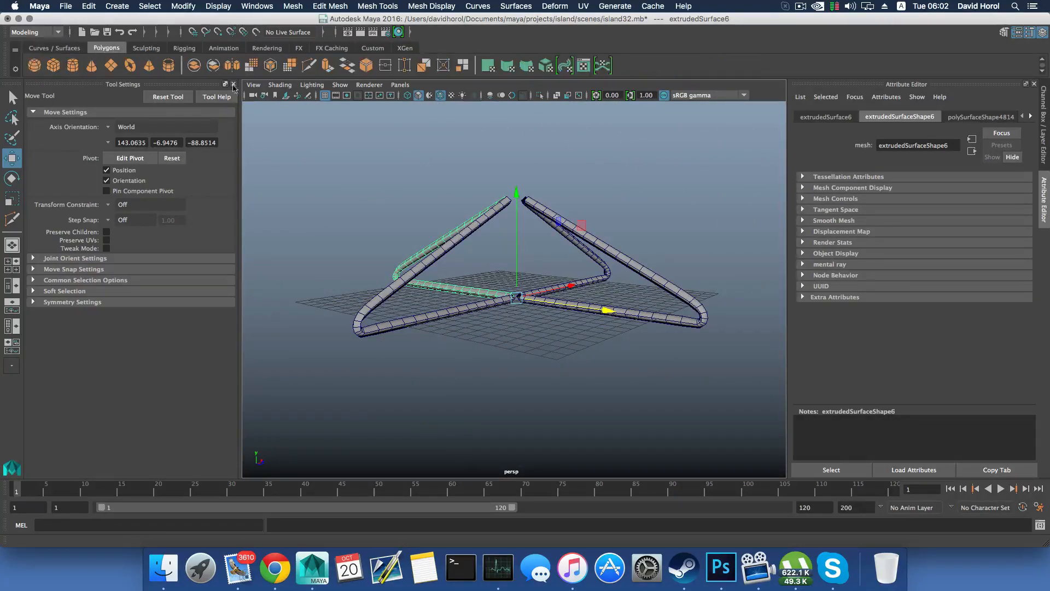
left_click(169, 65)
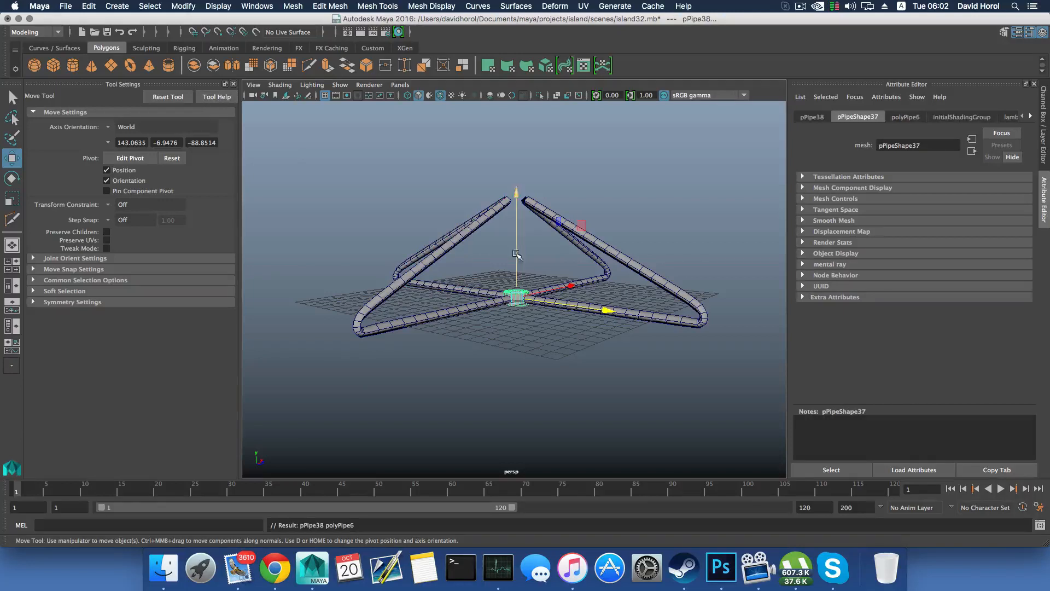
left_click(625, 262)
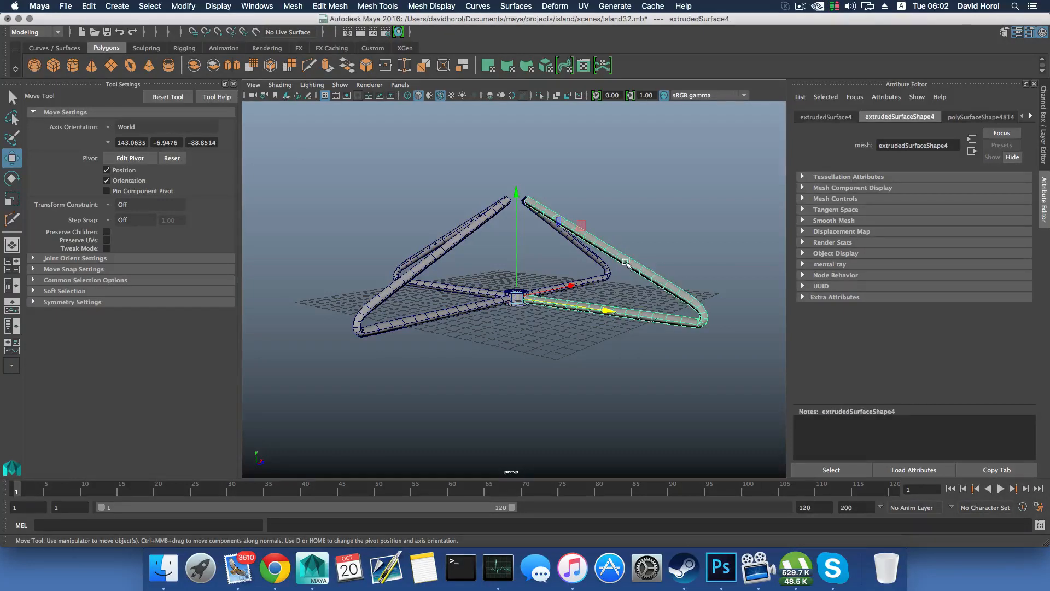
left_click(597, 270)
left_click(621, 263)
left_click_drag(621, 263, 556, 270, "alt")
right_click_drag(556, 270, 597, 297, "alt")
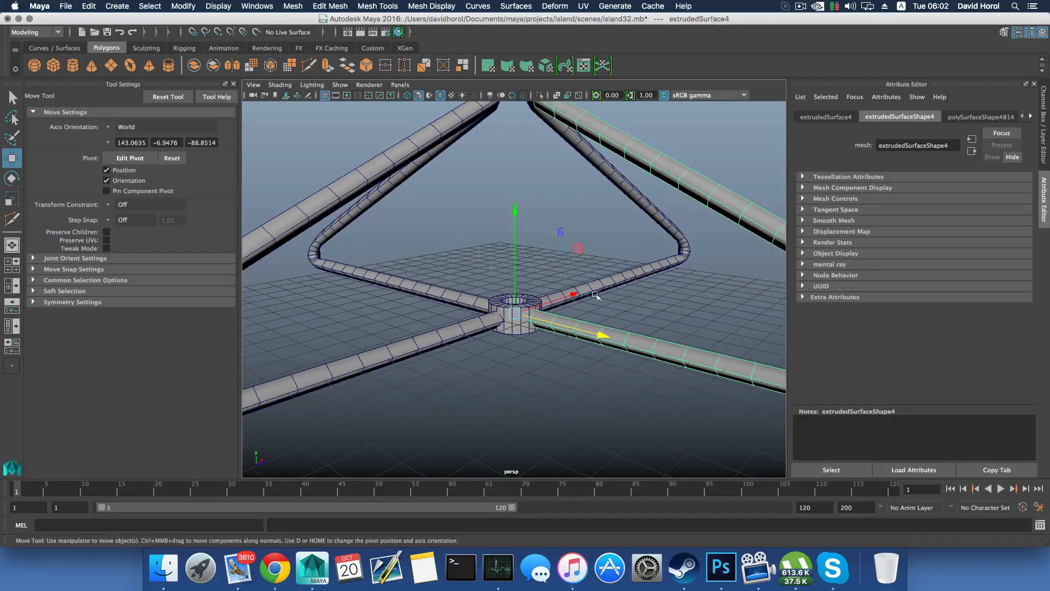
Step: Flatten the central pipe at the rods' junction and widen it slightly, to about 1.1 in width and 0.67 in height scale
scroll(559, 287, "down", 2)
scroll(560, 287, "up", 2)
key("r")
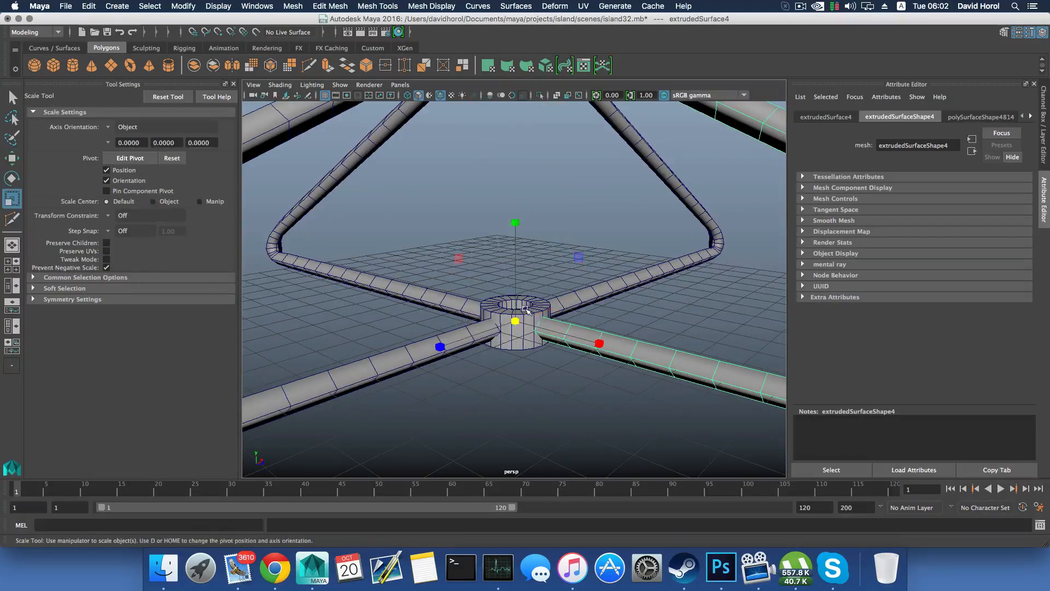
left_click(527, 311)
left_click_drag(515, 224, 516, 270)
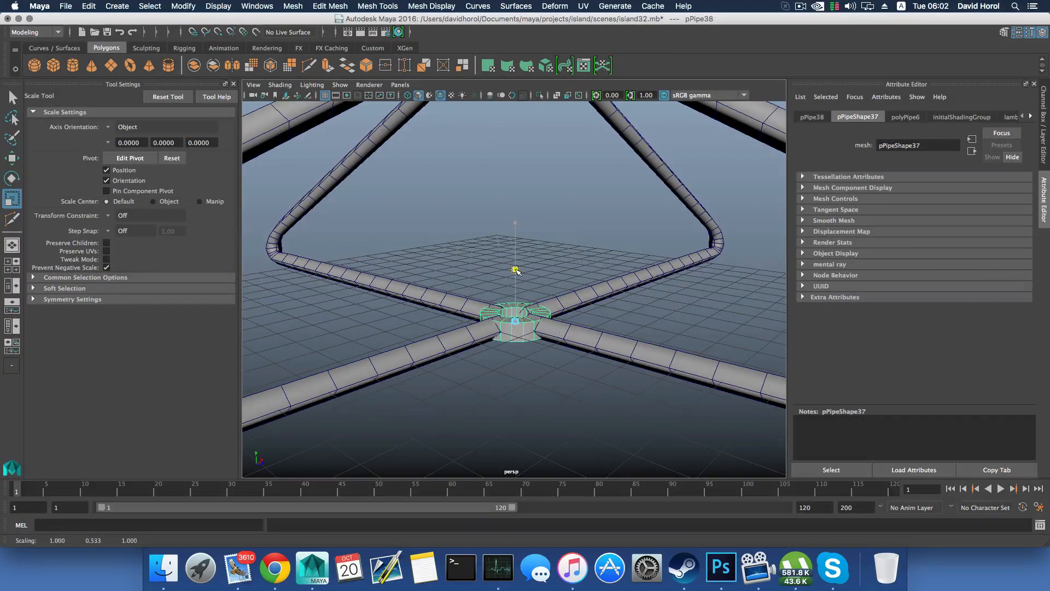
left_click_drag(494, 329, 491, 331, "alt")
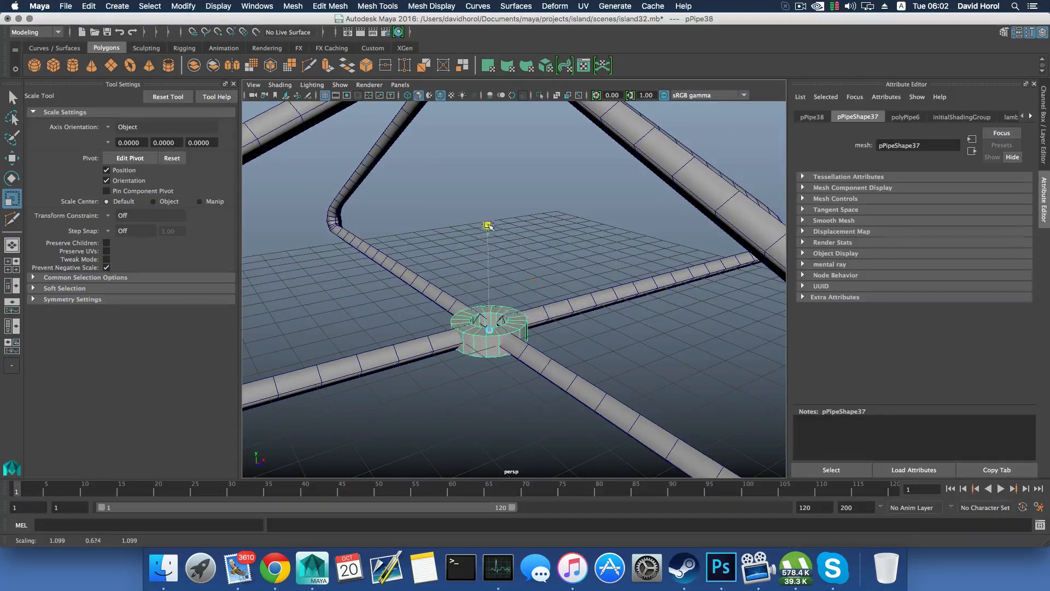
Step: Shrink the central pipe around the rod ends to about 0.57 in width scale and adjust its height to cover them
left_click(680, 171)
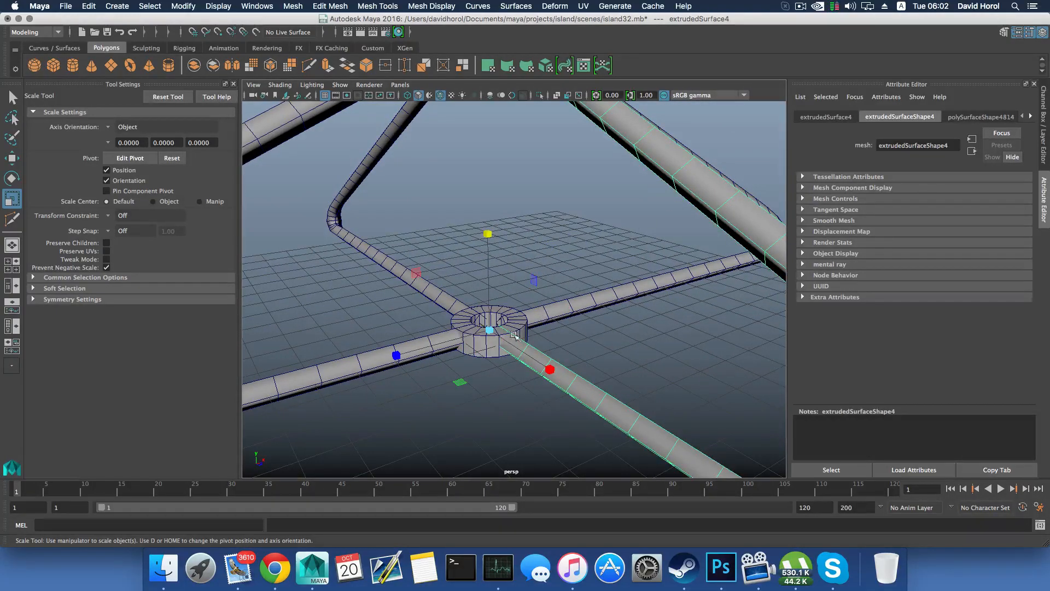
mouse_move(491, 332)
left_mouse_down()
mouse_move(479, 333)
mouse_move(488, 330)
left_mouse_up()
left_click(452, 317)
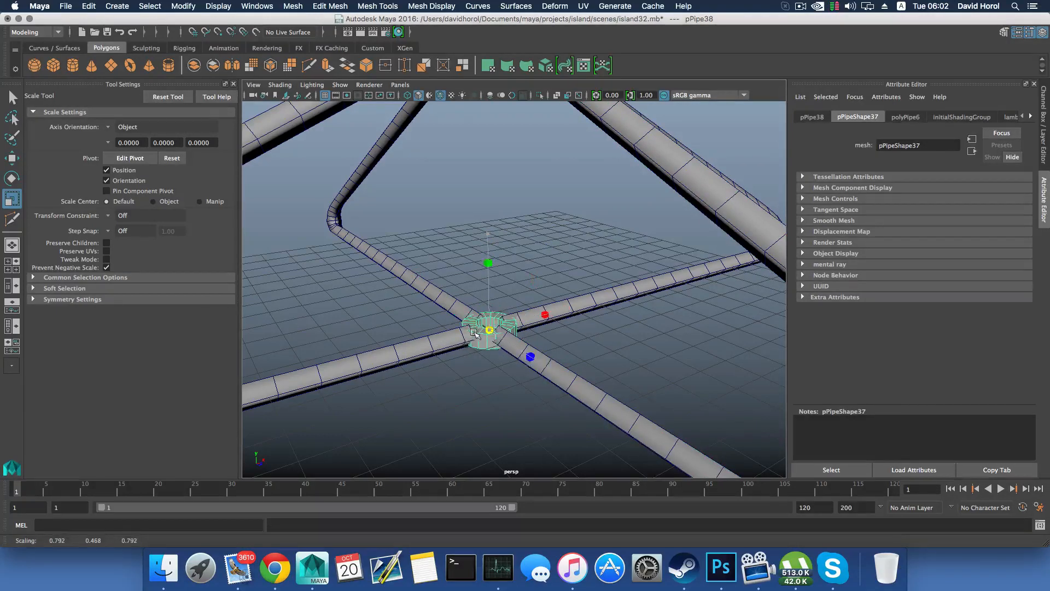
left_click_drag(489, 237, 487, 207)
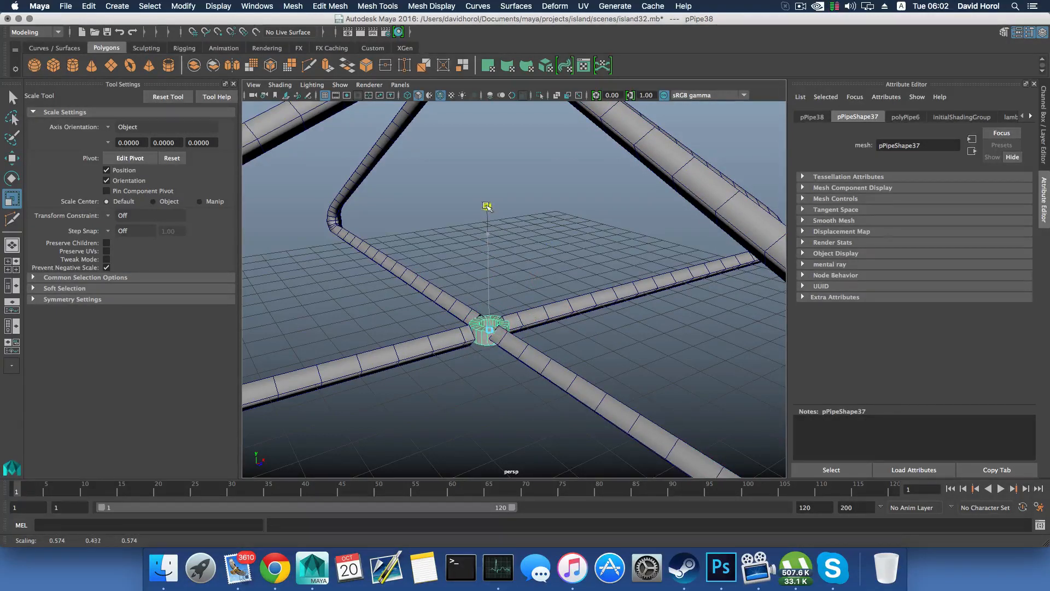
left_click_drag(481, 169, 481, 165)
left_click_drag(516, 267, 552, 317, "alt")
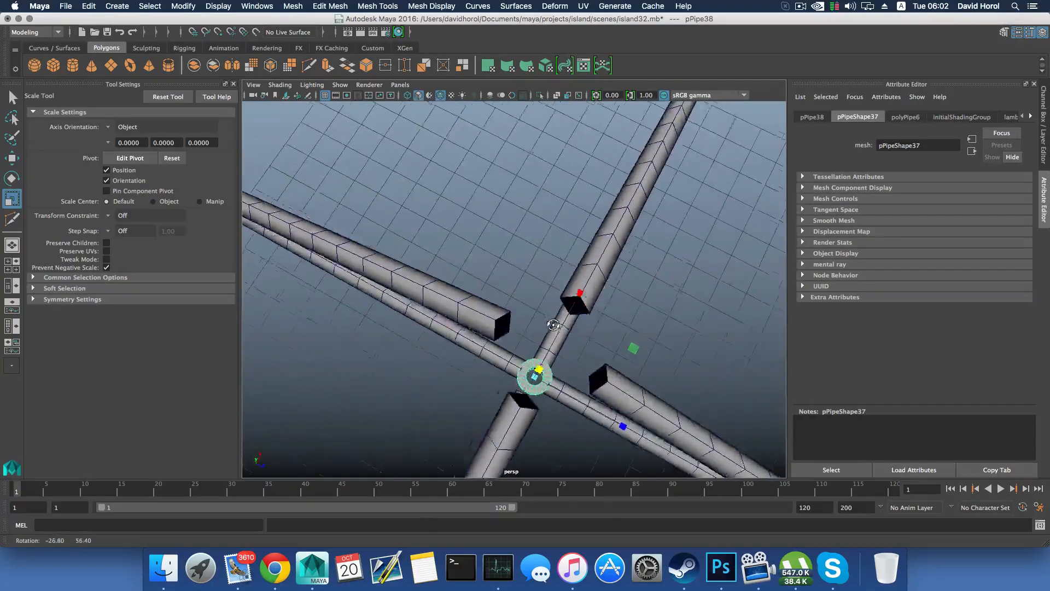
middle_click_drag(552, 318, 531, 289, "alt")
left_click_drag(531, 289, 479, 249, "alt")
left_click_drag(483, 285, 475, 356)
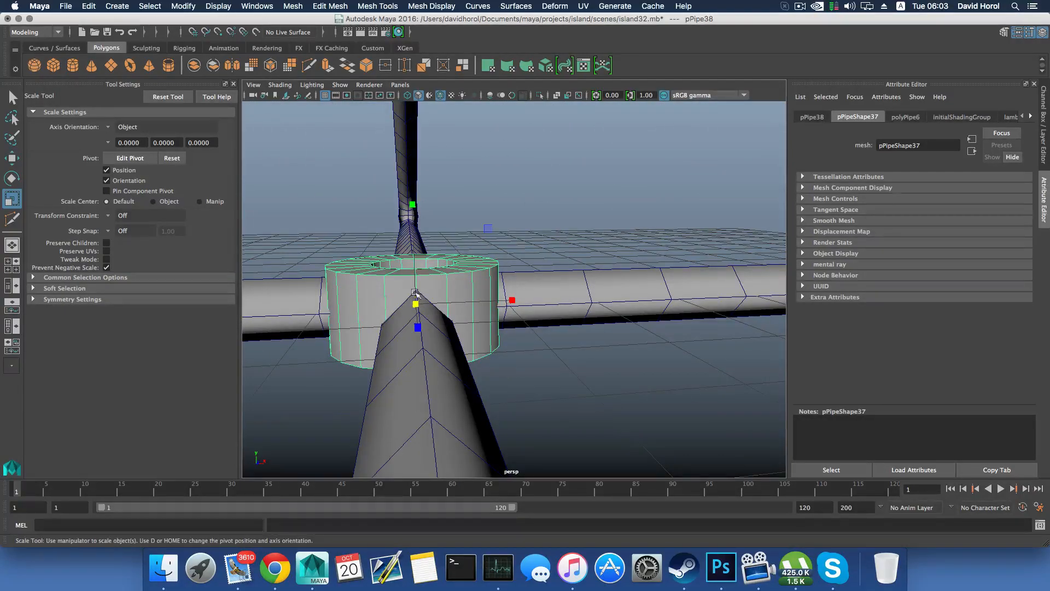
Step: Set the central pipe's thickness to 0.3 and its axis subdivisions to 16
mouse_move(415, 298)
left_mouse_down("alt")
mouse_move(481, 291)
mouse_move(432, 293)
left_mouse_up("alt")
middle_click_drag(658, 315, 457, 303, "alt")
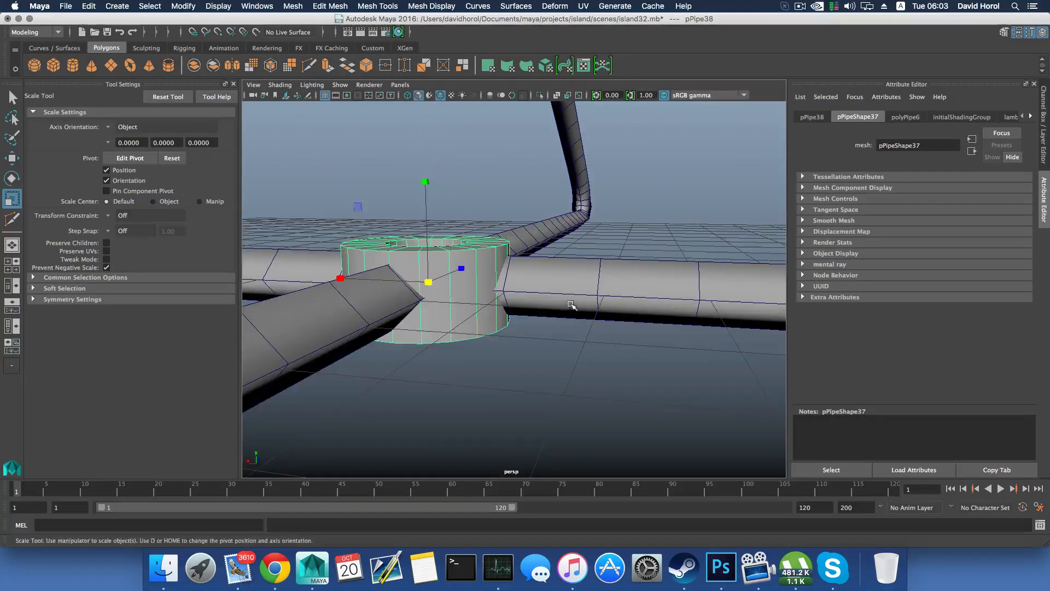
scroll(572, 306, "down", 5)
left_click(899, 115)
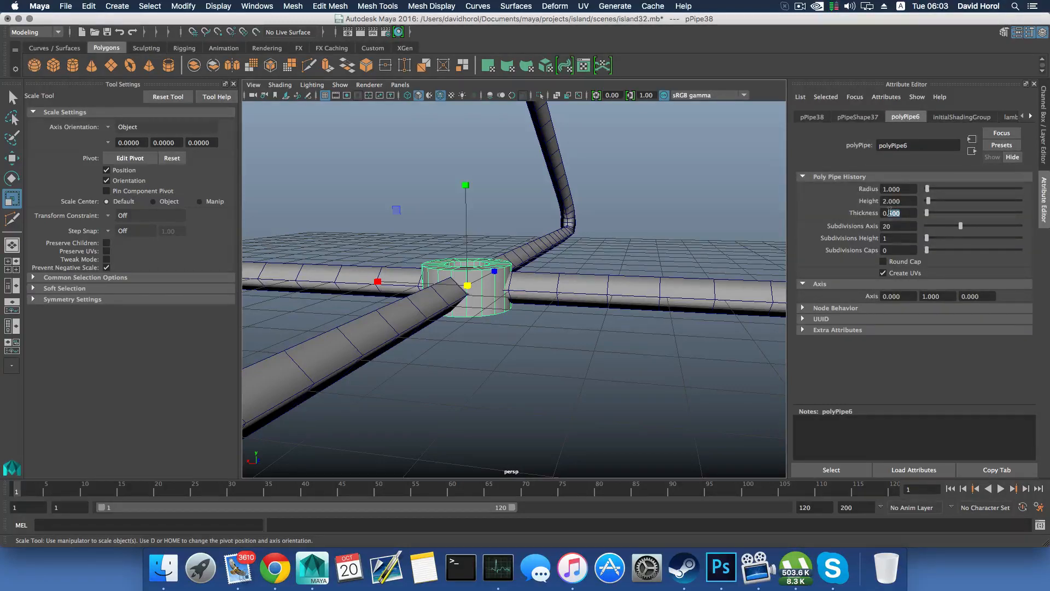
double_click(889, 212)
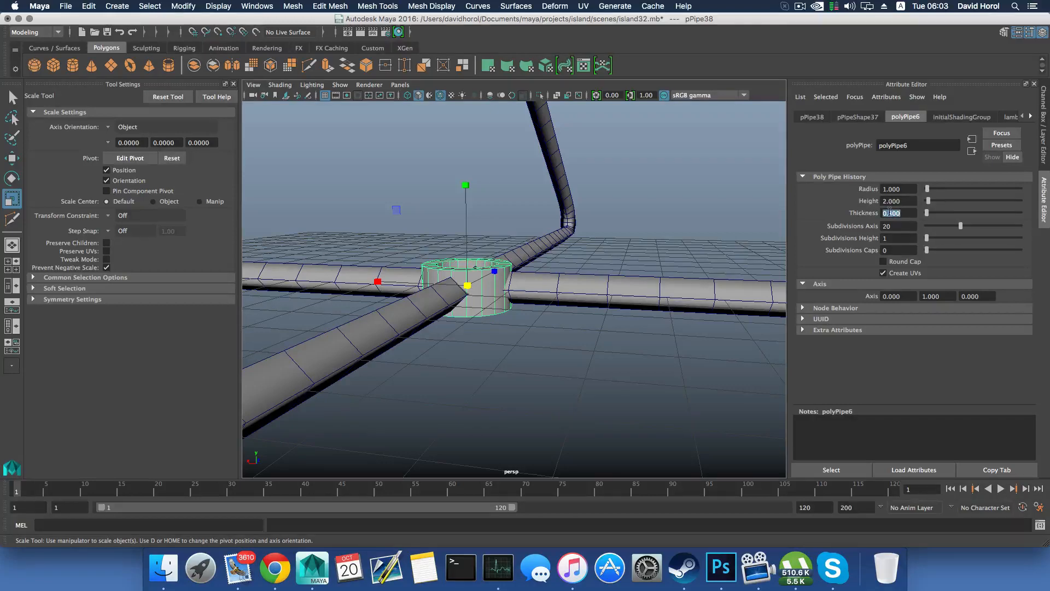
type("0.3")
key("Return")
left_click_drag(566, 308, 517, 300, "alt")
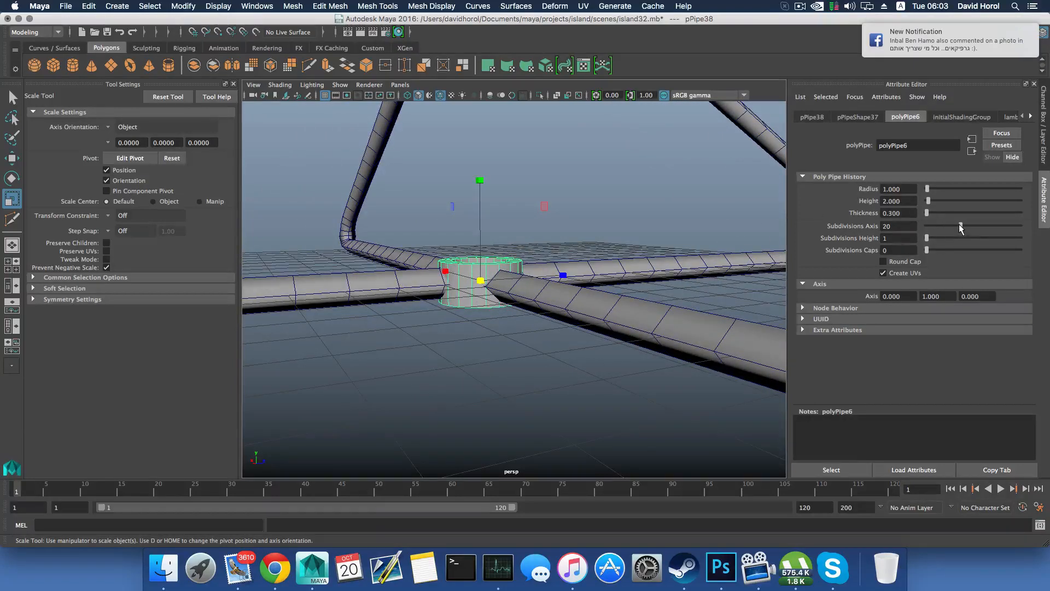
left_click_drag(960, 227, 953, 229)
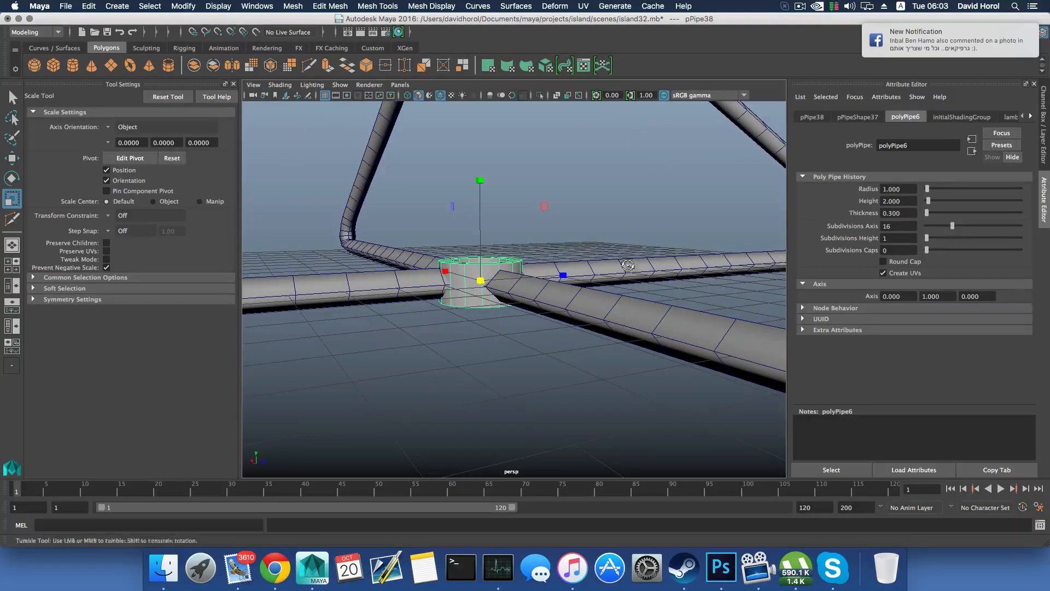
Step: Examine from several angles how the rod ends meet the faces and edges of the central pipe
left_click_drag(460, 257, 508, 265, "alt")
right_click_drag(509, 265, 612, 312, "alt")
left_click_drag(612, 311, 550, 250, "alt")
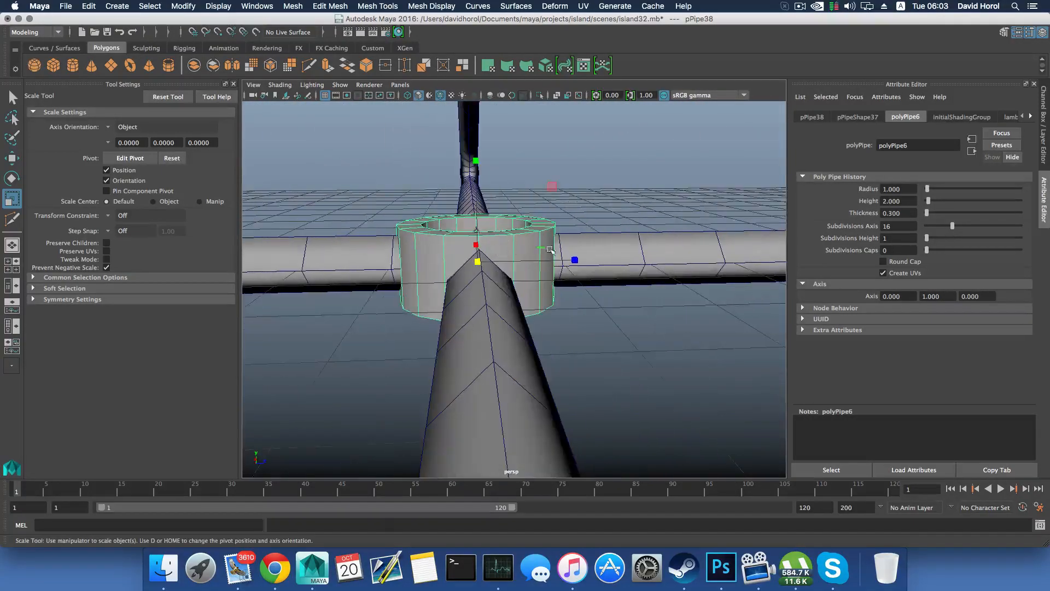
mouse_move(952, 229)
left_mouse_down()
mouse_move(936, 226)
mouse_move(951, 226)
left_mouse_up()
left_click_drag(564, 271, 567, 286, "alt")
right_click_drag(567, 286, 632, 327, "alt")
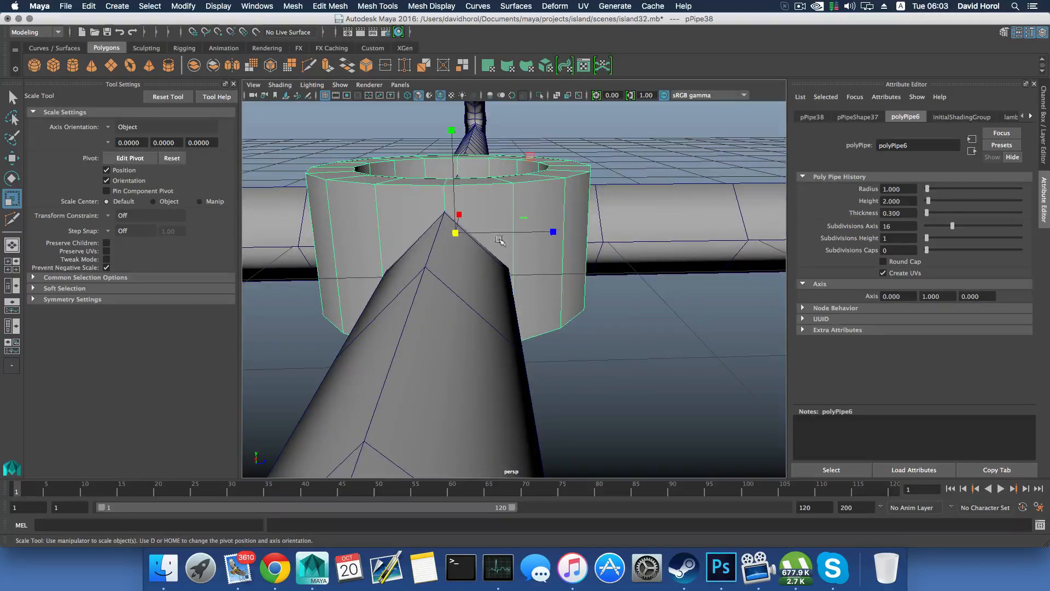
left_click_drag(415, 252, 406, 297, "alt")
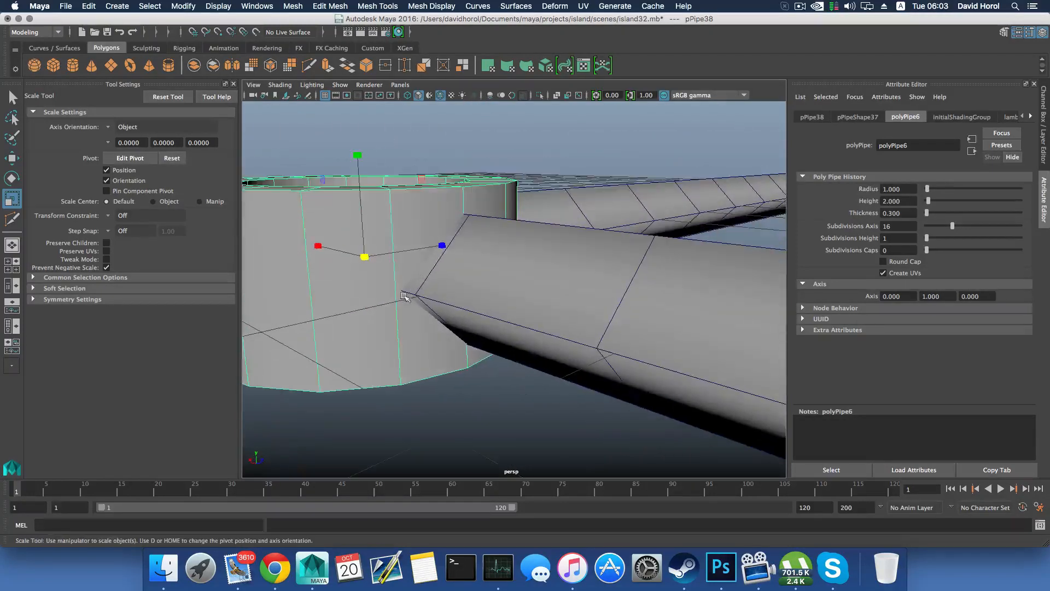
left_click_drag(487, 283, 514, 272, "alt")
key("F8")
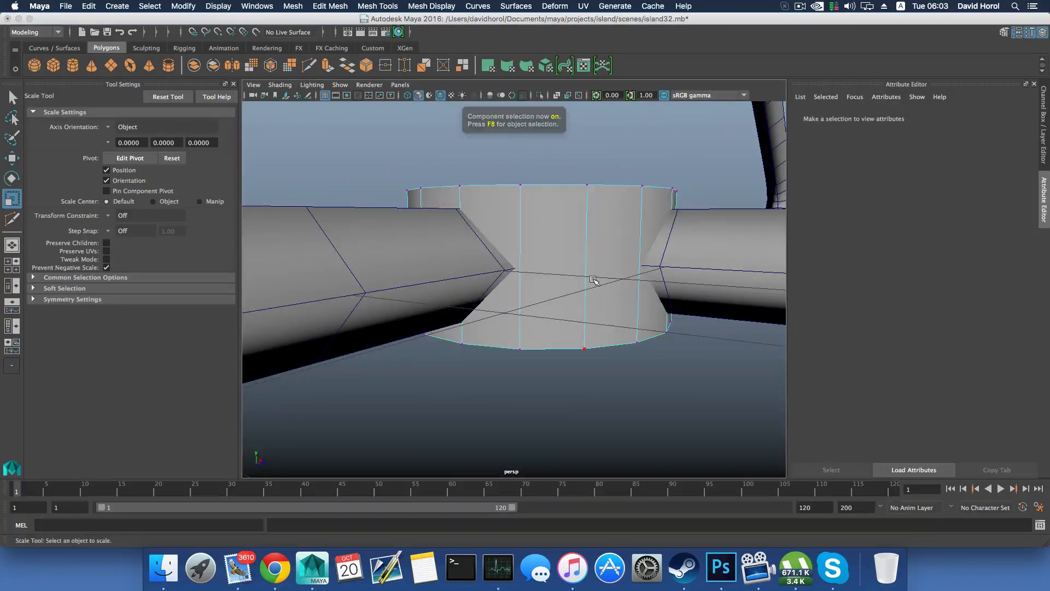
key("F8")
Step: Duplicate the central pipe and move the copy straight up about 7.7 cm to the upper rod ends
mouse_move(584, 281)
left_mouse_down("alt")
mouse_move(580, 253)
mouse_move(571, 291)
left_mouse_up("alt")
scroll(571, 291, "down", 8)
middle_click_drag(554, 259, 554, 275, "alt")
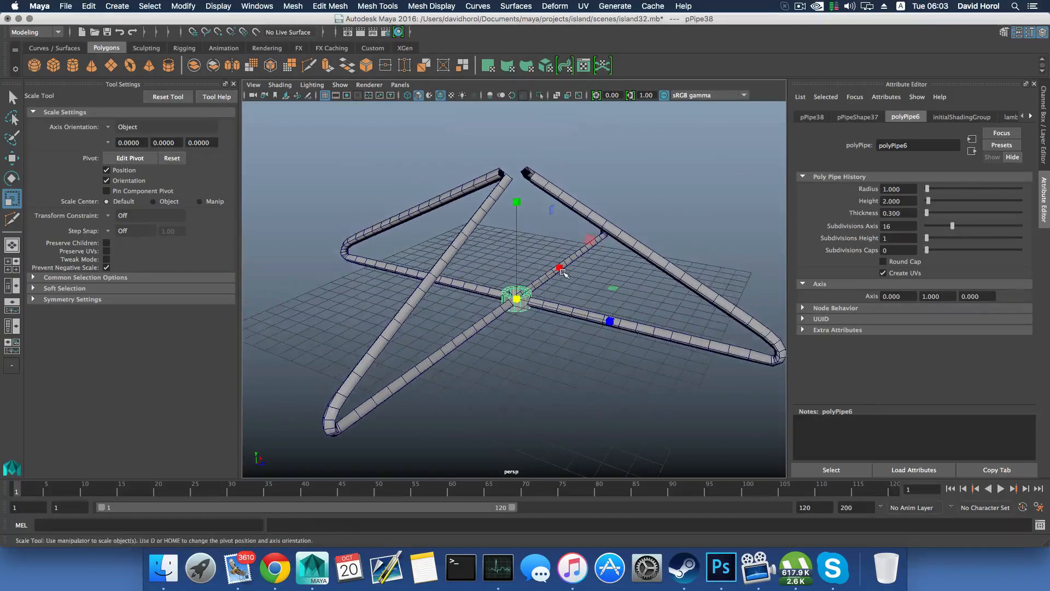
key("ctrl+d")
key("w")
left_click_drag(516, 210, 514, 53)
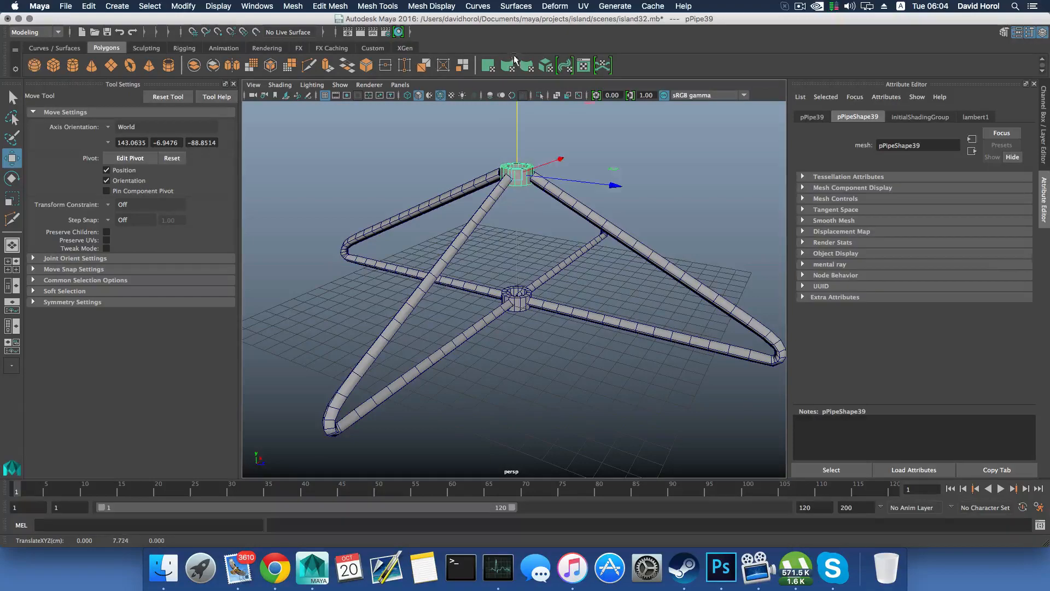
Step: Insert an edge loop around the middle of the lower pipe's outer wall
left_click_drag(602, 284, 596, 257, "alt")
right_click_drag(596, 257, 647, 271, "alt")
middle_click_drag(593, 268, 581, 194, "alt")
right_click_drag(563, 262, 602, 277, "alt")
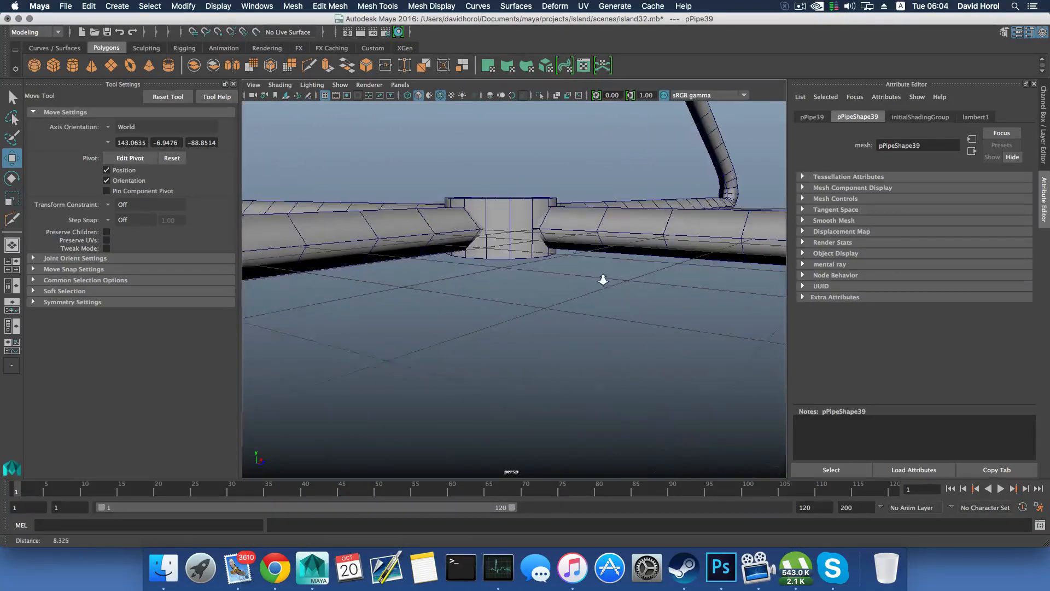
left_click(508, 247)
left_click_drag(528, 257, 469, 250, "alt")
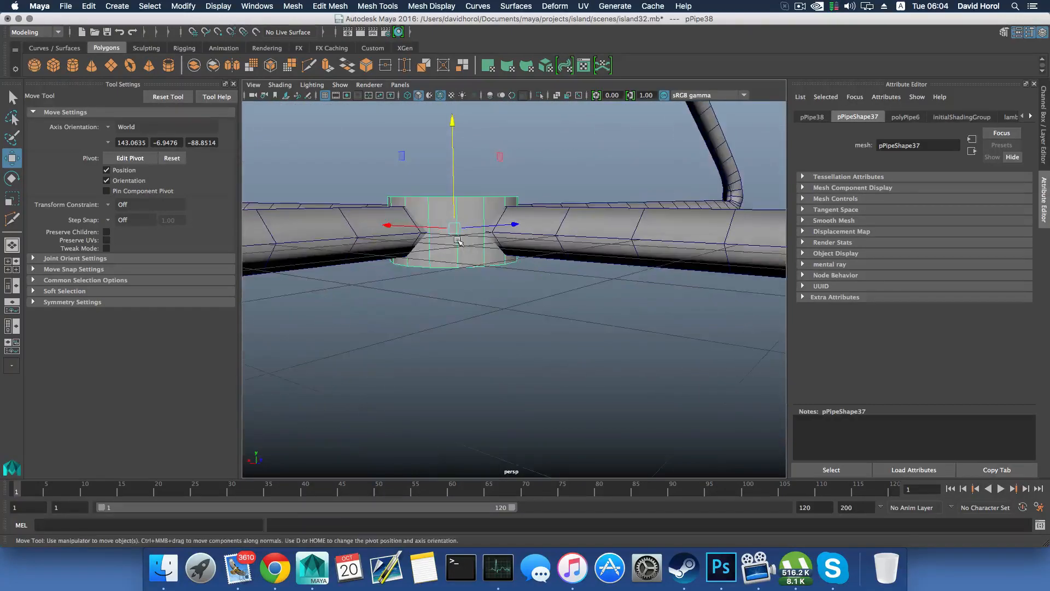
right_click_drag(459, 240, 459, 275)
left_click(458, 230)
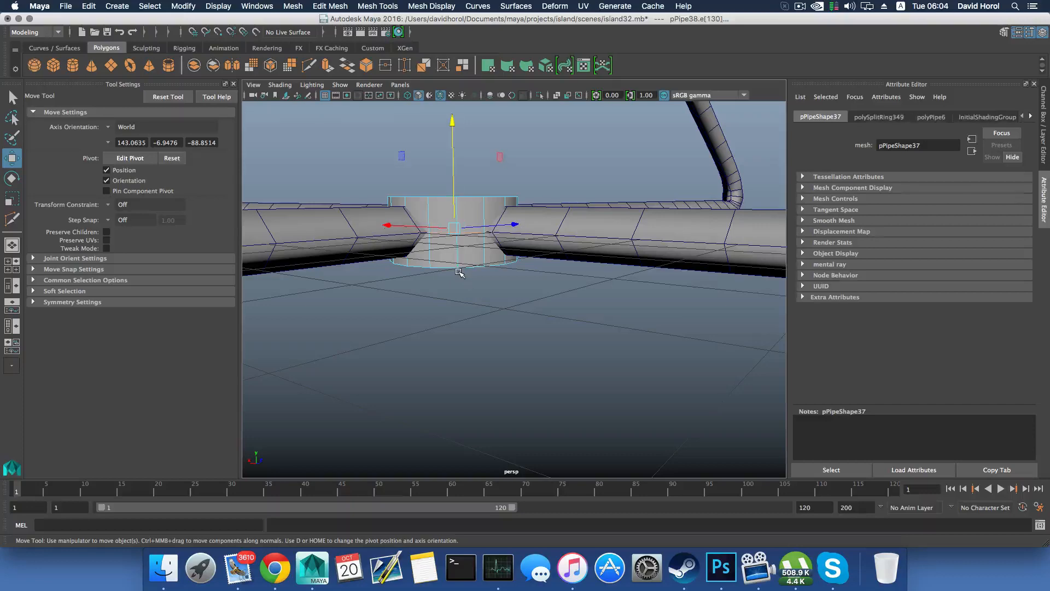
Step: Bevel the new outer edge loop into two loops with a fraction of 1 and one segment
left_click_drag(432, 247, 458, 267, "alt")
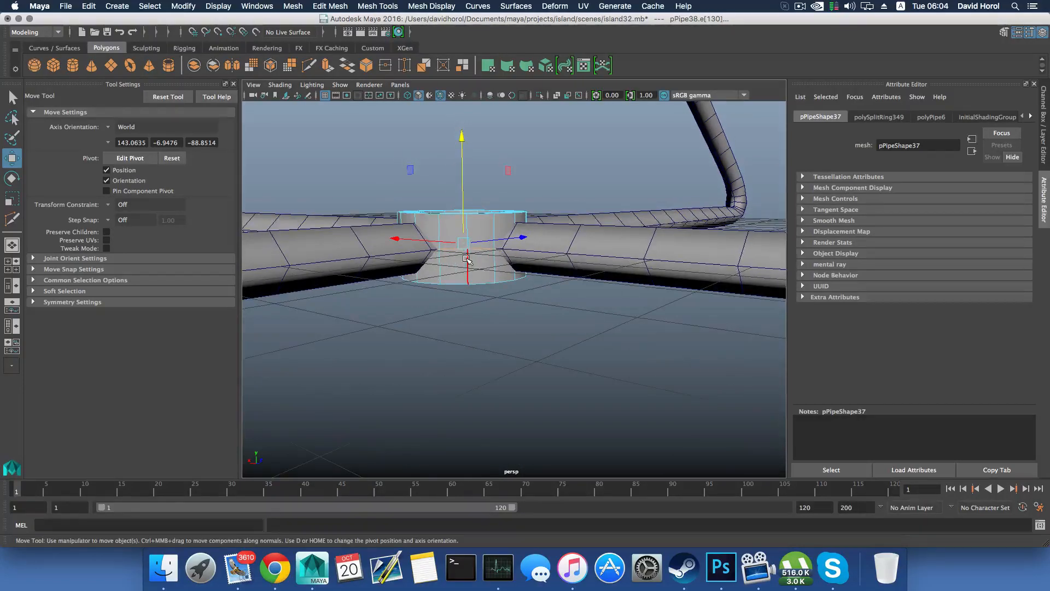
right_click_drag(475, 253, 482, 239, "shift")
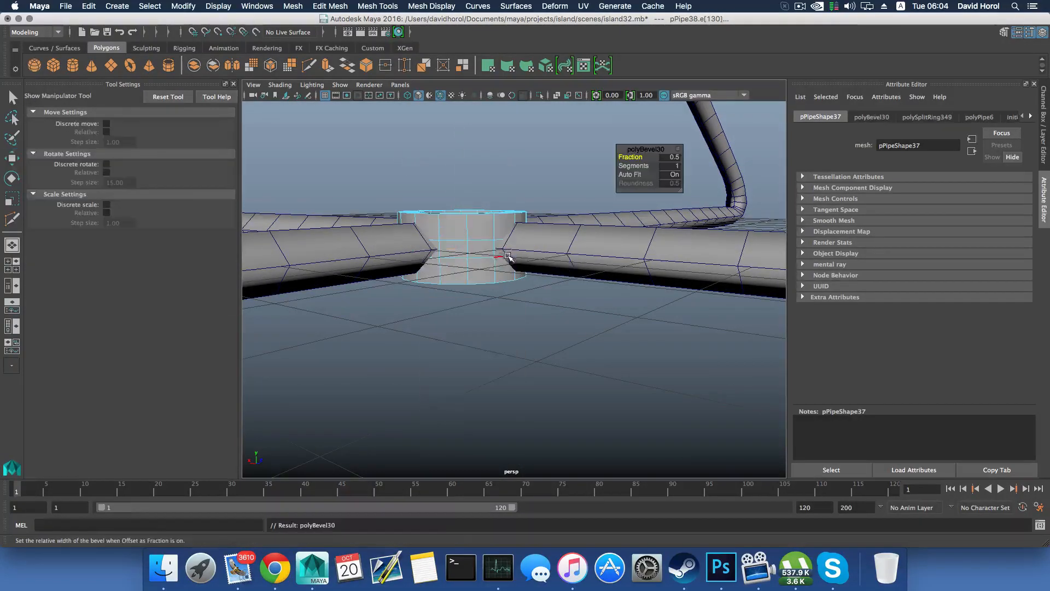
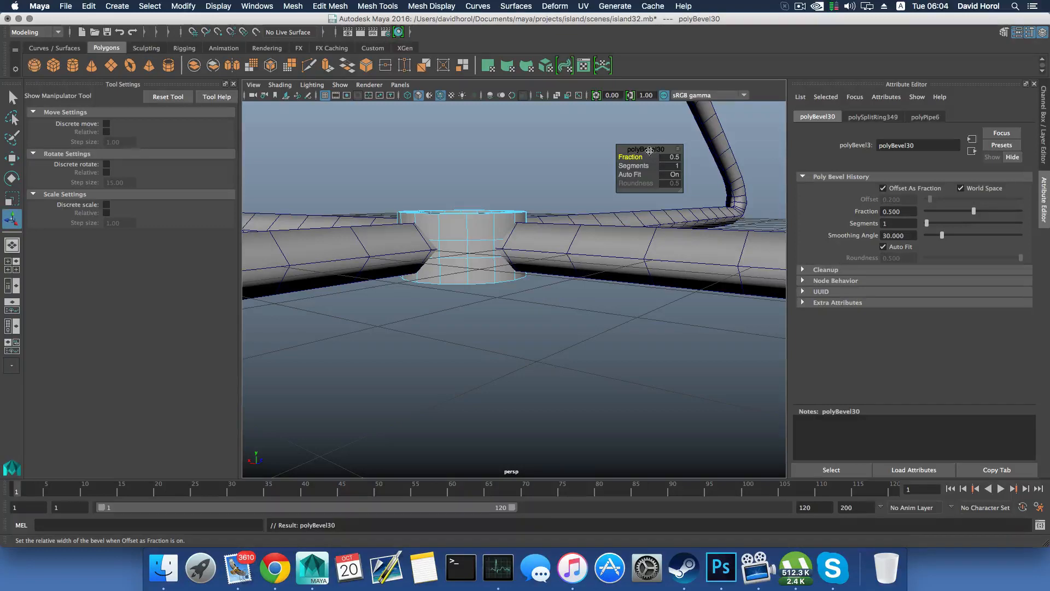
left_click_drag(645, 156, 647, 157)
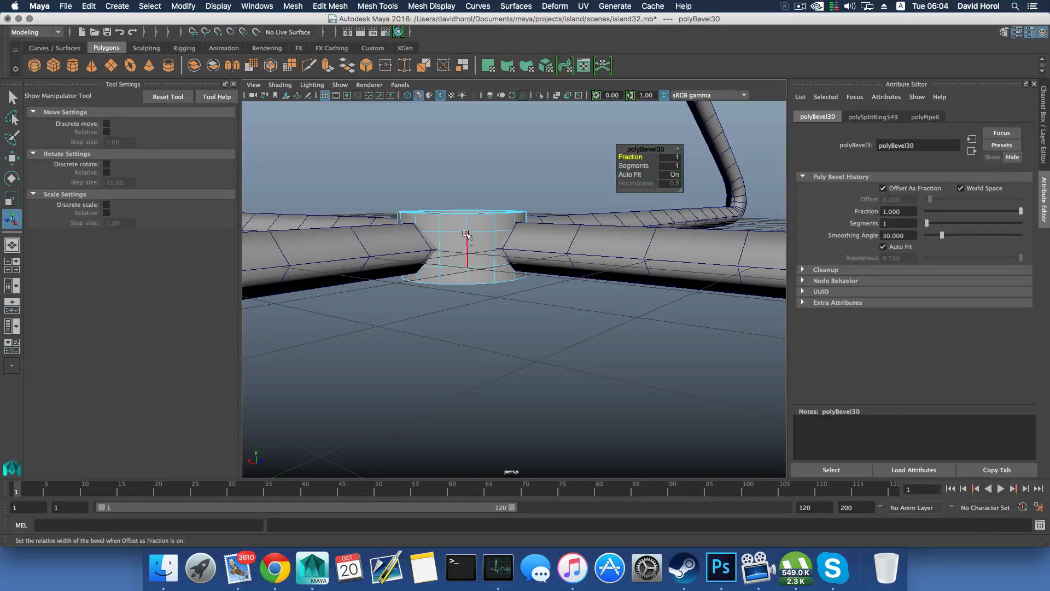
Step: Scale the two beveled outer loops apart vertically toward the pipe's upper and lower rims, and return to object selection
left_click(475, 266)
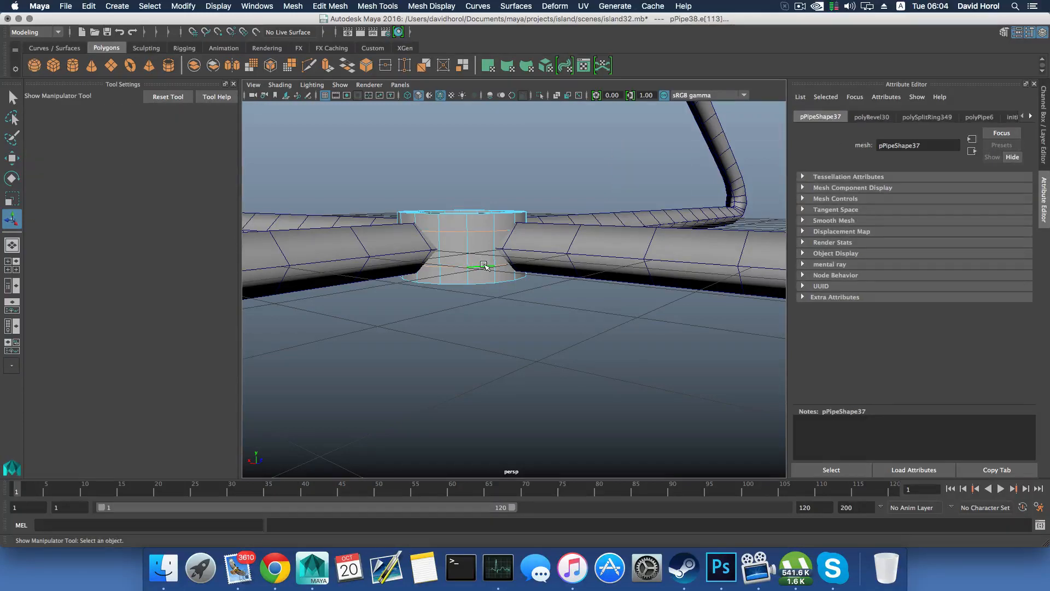
key("r")
right_click_drag(467, 143, 517, 265, "alt")
left_click_drag(440, 149, 439, 103)
left_click_drag(545, 206, 478, 227, "alt")
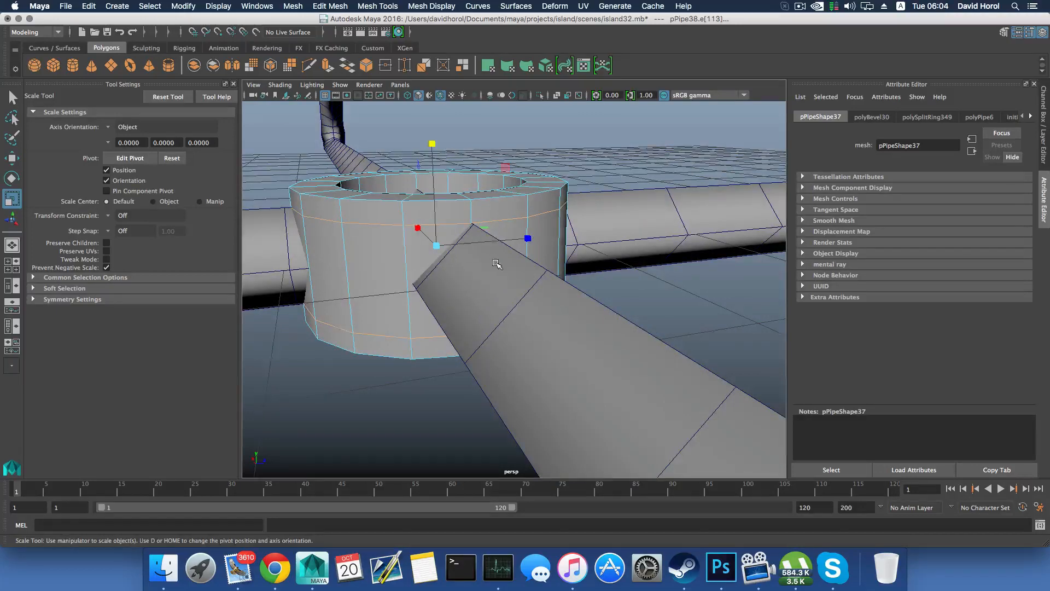
left_click_drag(496, 264, 452, 201, "alt")
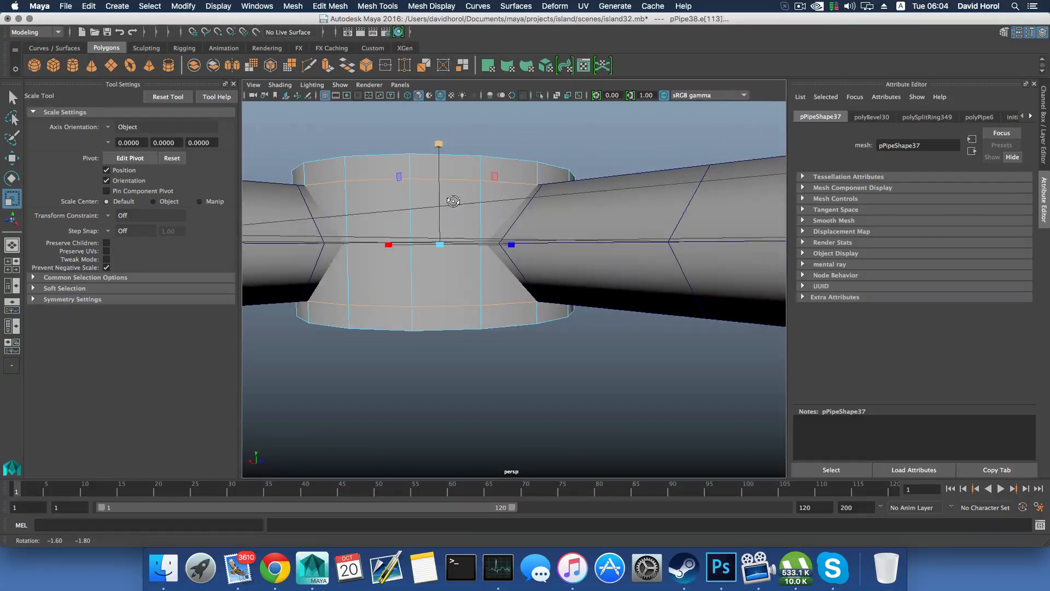
key("F8")
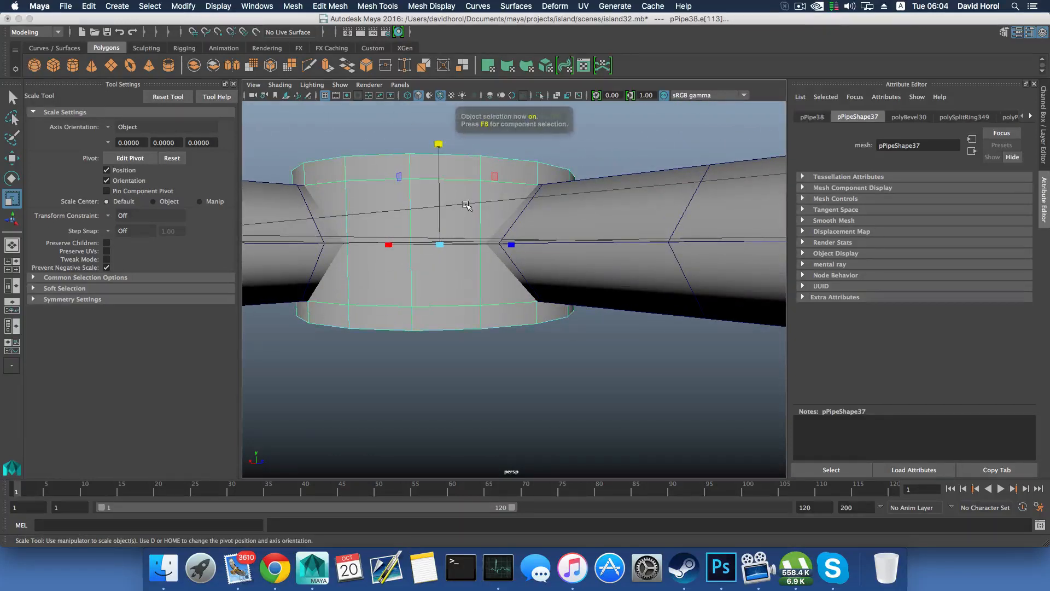
Step: Insert an edge loop around the lower pipe's inner wall and bevel it with a fraction of 0.5
left_click_drag(482, 260, 552, 266, "alt")
scroll(544, 246, "down", 5)
right_click_drag(552, 266, 547, 232)
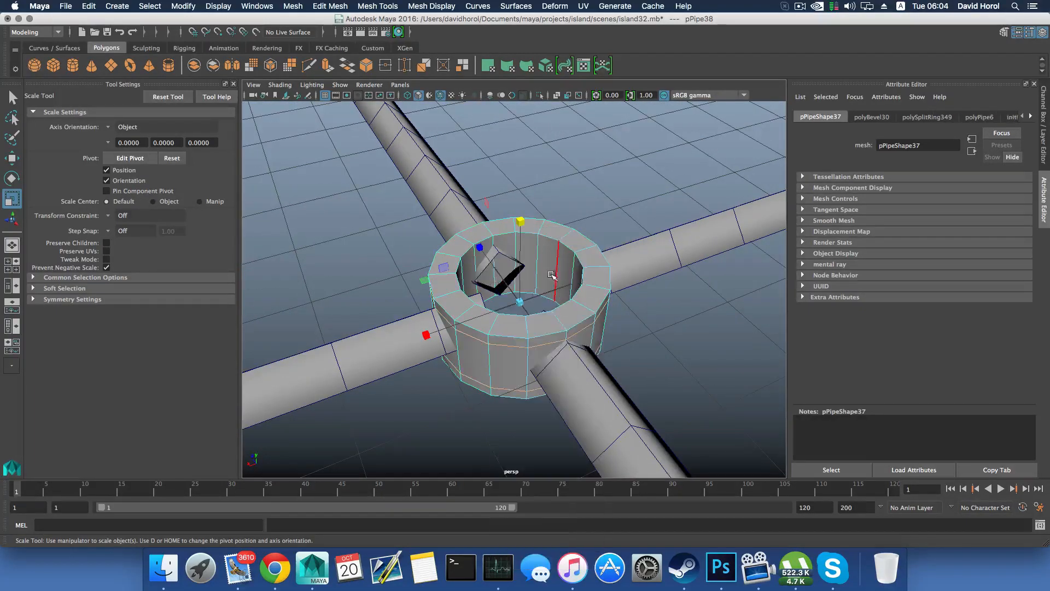
left_click(557, 252)
right_click(557, 272, "ctrl")
right_click_drag(557, 273, 445, 269, "ctrl")
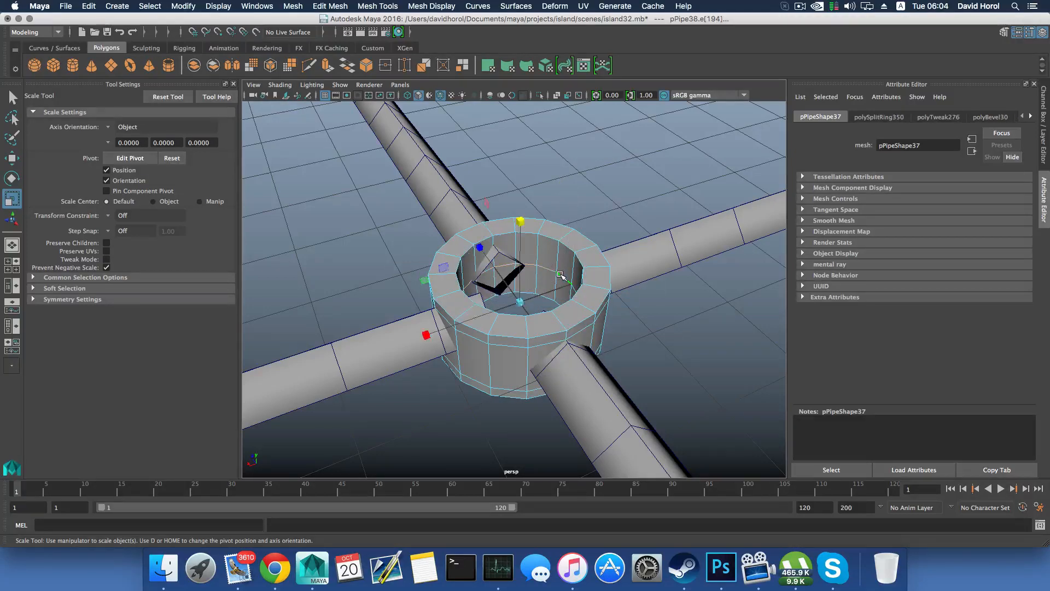
right_click(561, 275, "shift")
left_click(596, 276)
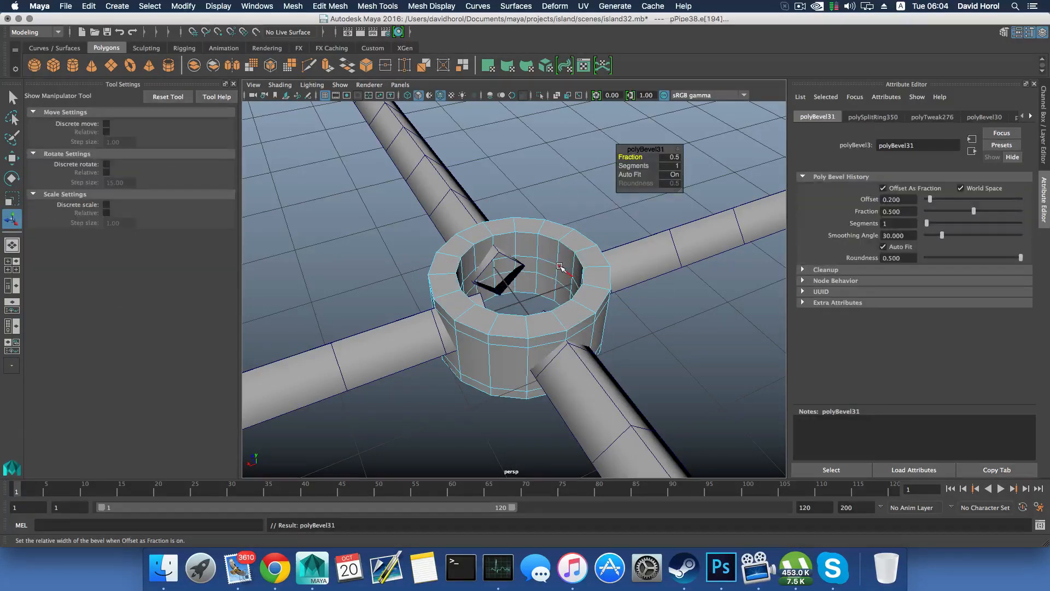
Step: Select the upper inner-wall loop and snap it up about 0.33 cm, level with the upper outer loop
double_click(549, 274, "shift")
mouse_move(555, 279)
left_mouse_down("alt")
mouse_move(458, 266)
mouse_move(464, 240)
mouse_move(555, 283)
left_mouse_up("alt")
left_click(463, 240)
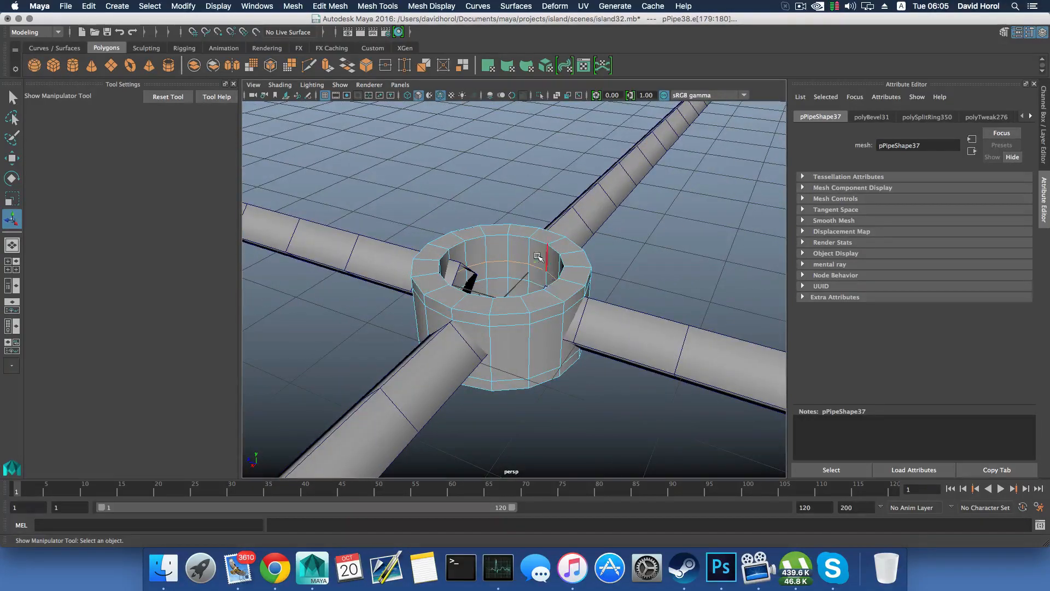
key("w")
left_click_drag(487, 272, 494, 161, "alt")
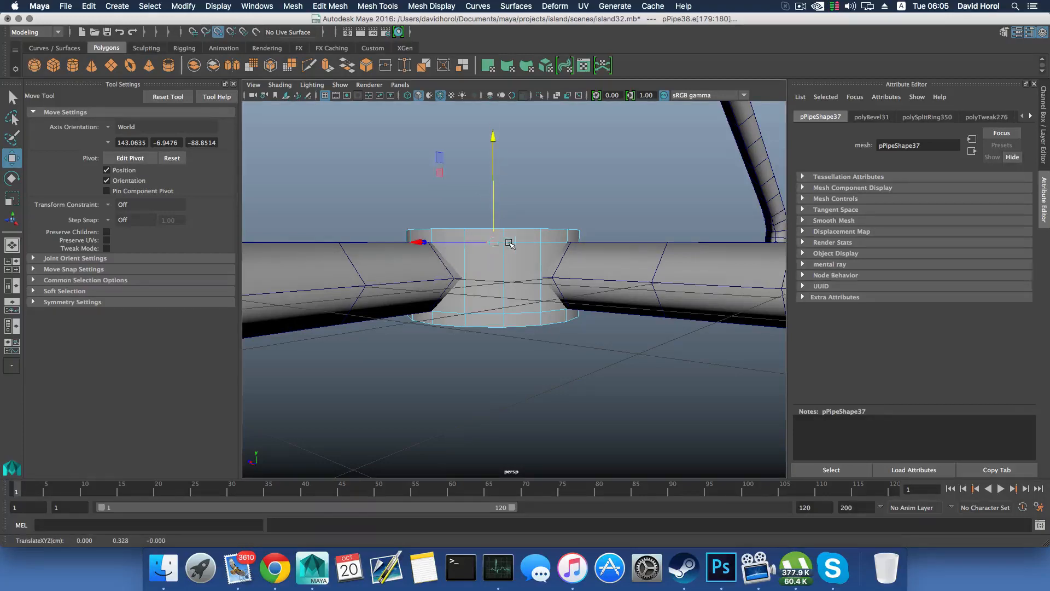
Step: Select the lower inner-wall loop, snap it down about 0.45 cm level with the lower outer loop, and return to object selection
mouse_move(538, 243)
left_mouse_down("alt")
mouse_move(579, 281)
mouse_move(558, 269)
mouse_move(547, 235)
left_mouse_up("alt")
left_click(560, 281)
key("v")
left_click_drag(546, 180, 544, 213)
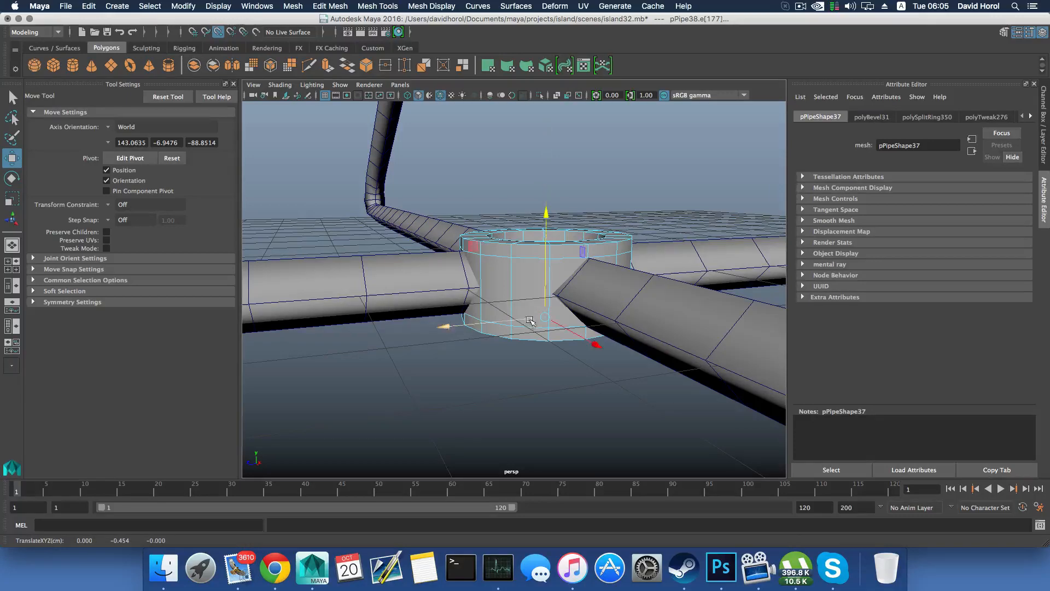
left_click_drag(529, 319, 556, 249, "alt")
left_click_drag(524, 285, 504, 266, "alt")
key("F8")
key("F8")
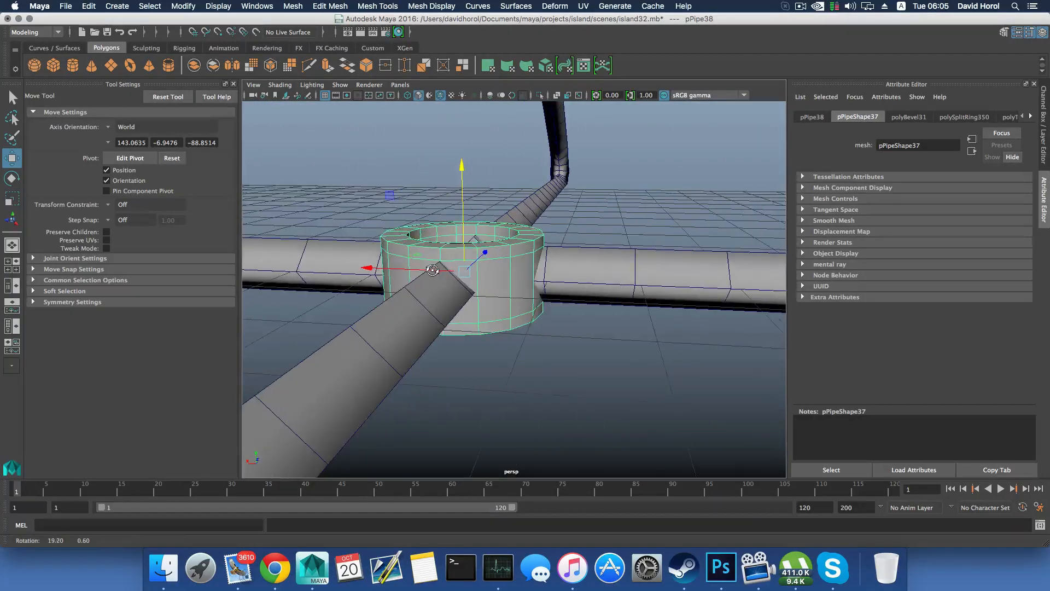
Step: Insert an edge loop around the pipe's outer wall at about mid-height
right_click_drag(502, 280, 525, 313)
left_click(509, 284)
mouse_move(492, 306)
left_mouse_down("alt")
mouse_move(470, 316)
mouse_move(470, 284)
mouse_move(492, 312)
left_mouse_up("alt")
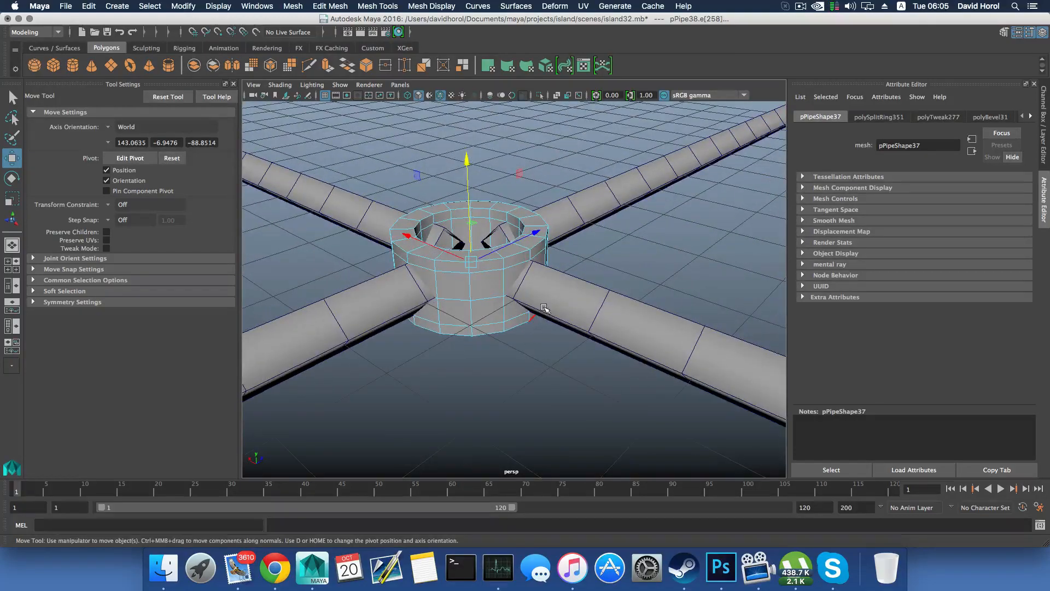
left_click_drag(449, 251, 492, 258, "alt")
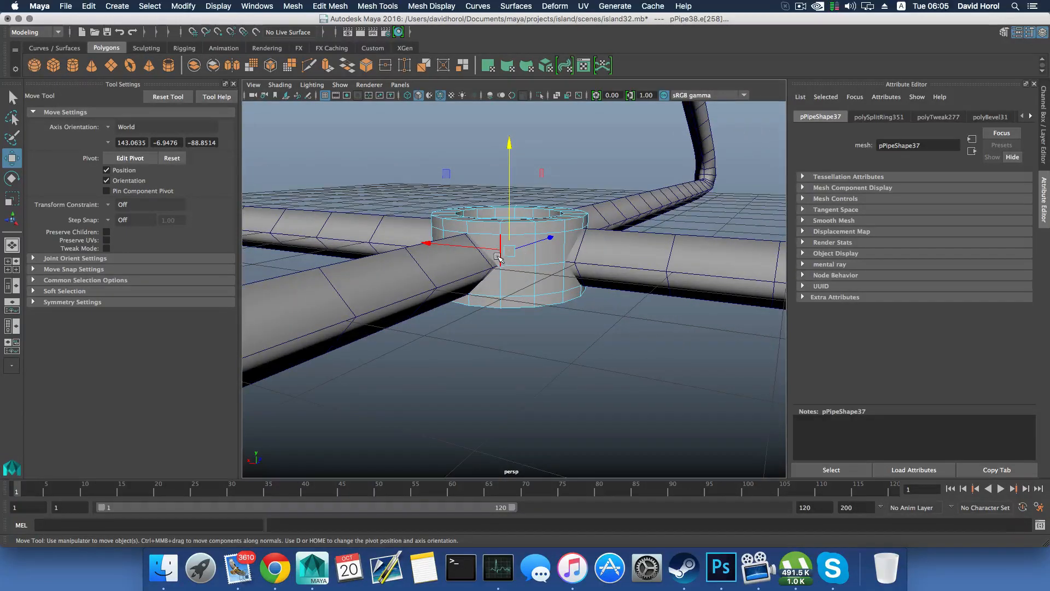
Step: Move the four lower rods outward along their axes until their ends are clear of the central pipe
scroll(603, 257, "down", 5)
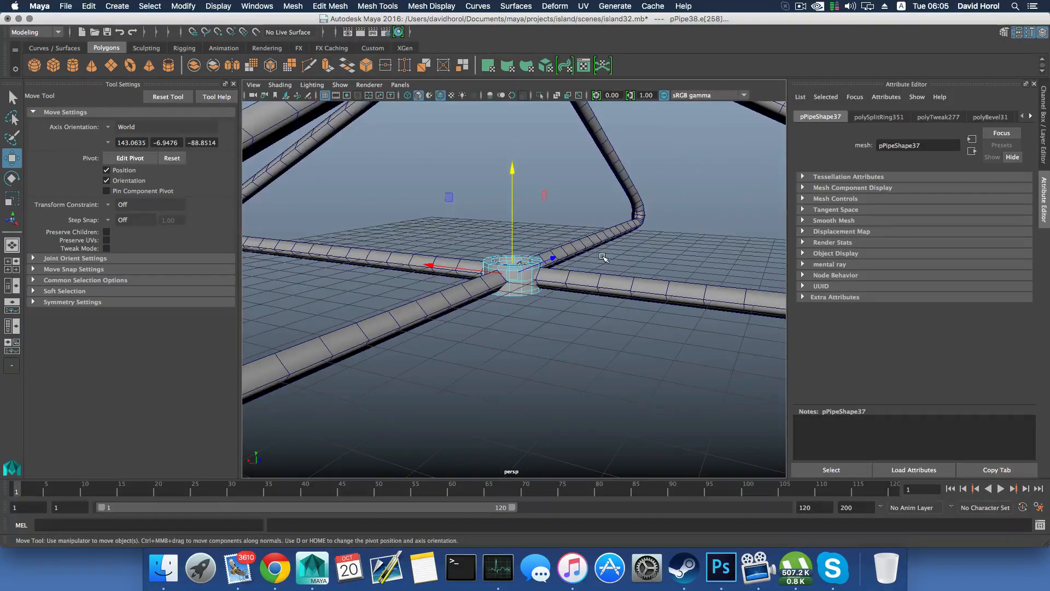
left_click(569, 279)
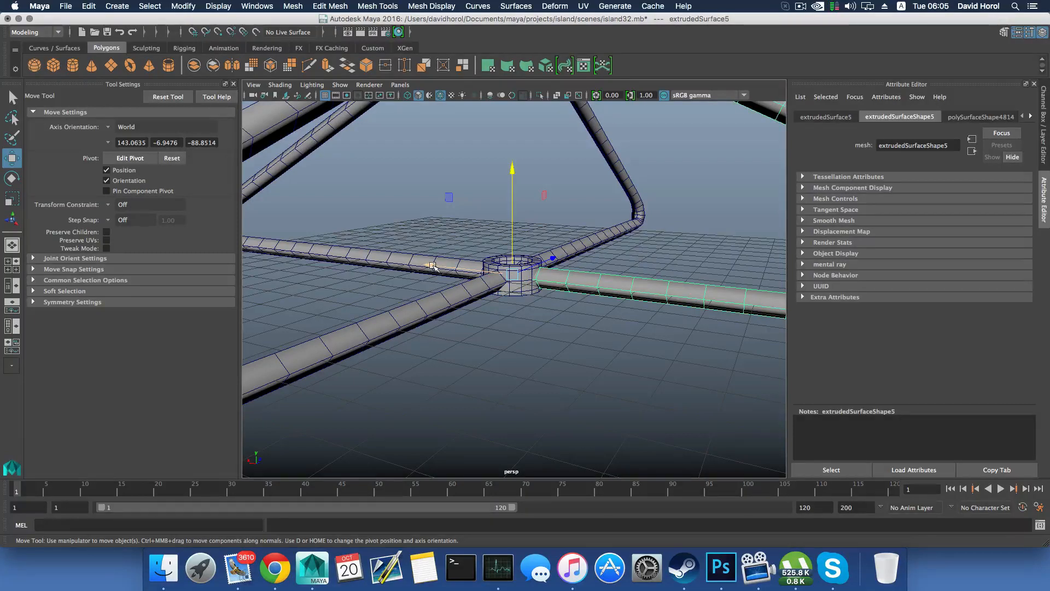
left_click_drag(432, 266, 385, 260)
left_click(435, 266)
left_click(491, 287)
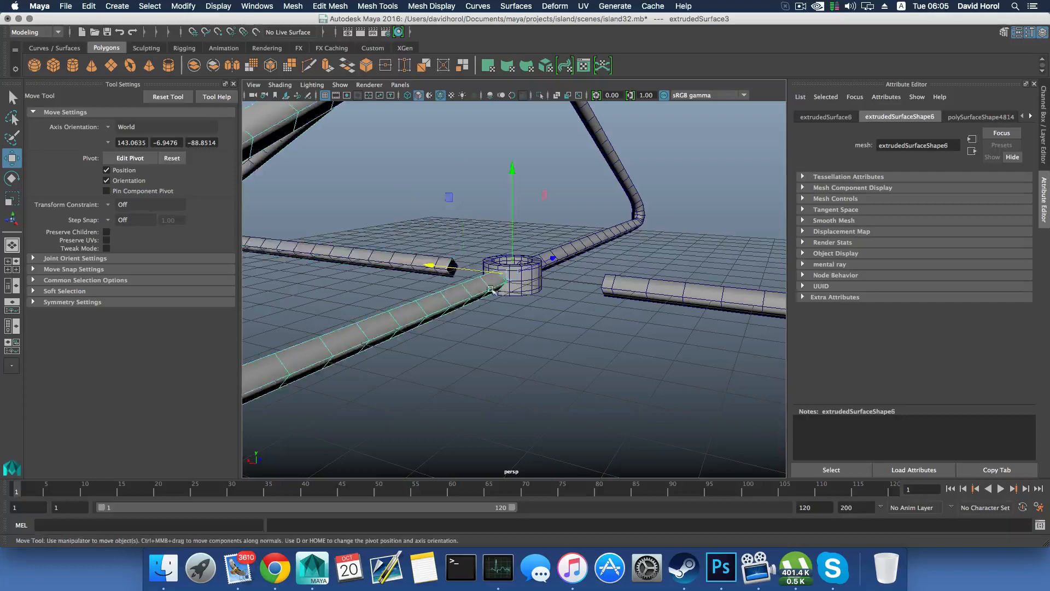
left_click_drag(491, 287, 428, 284, "alt")
left_click_drag(609, 270, 523, 274)
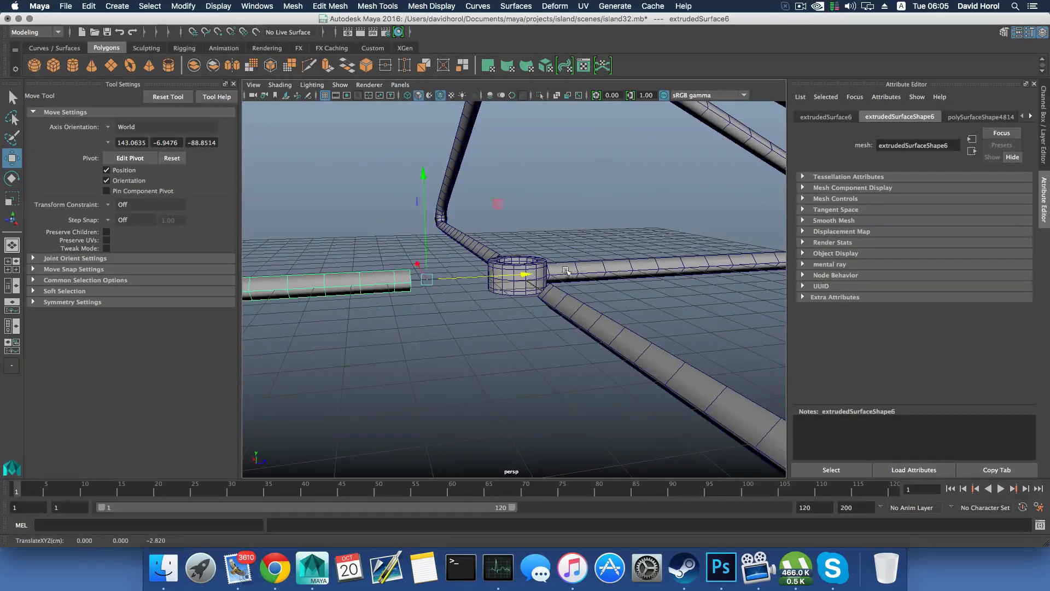
left_click(558, 274)
left_click_drag(606, 270, 662, 266)
left_click_drag(506, 285, 584, 282, "alt")
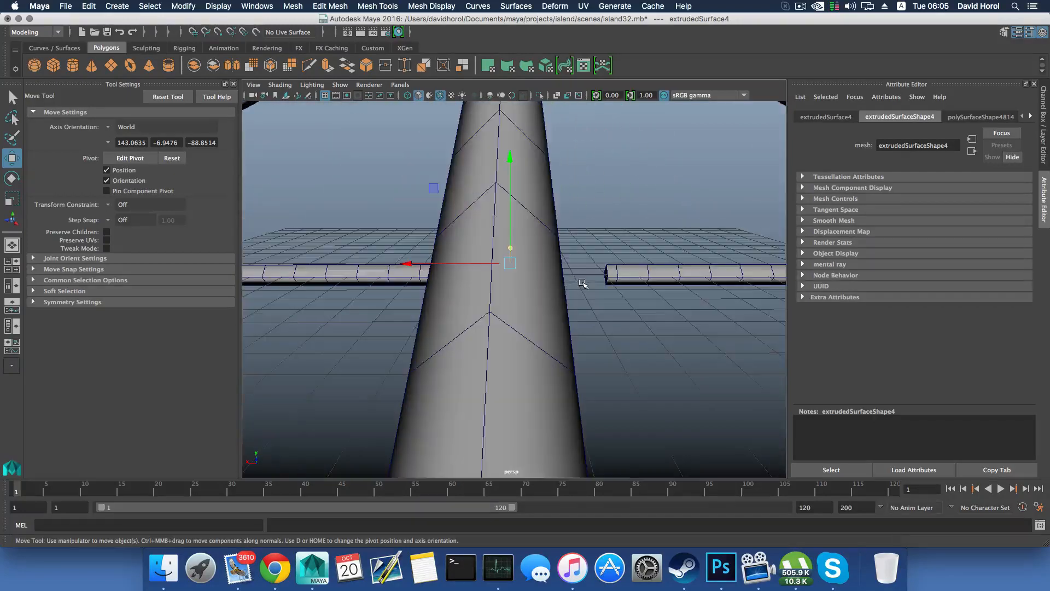
Step: Chamfer the pipe's mid-height outer vertex facing one rod and scale the resulting diamond face up
scroll(520, 277, "up", 3)
middle_click_drag(518, 273, 514, 285, "alt")
right_click(526, 278)
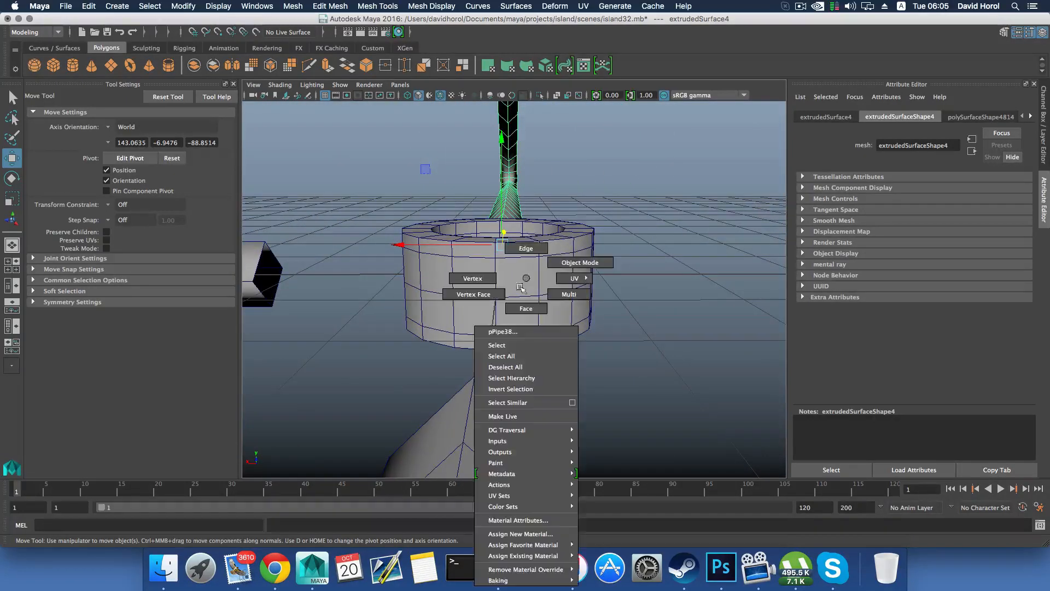
right_click_drag(491, 284, 499, 304)
left_click(494, 297)
left_click(495, 299)
key("r")
left_click_drag(495, 300, 435, 301)
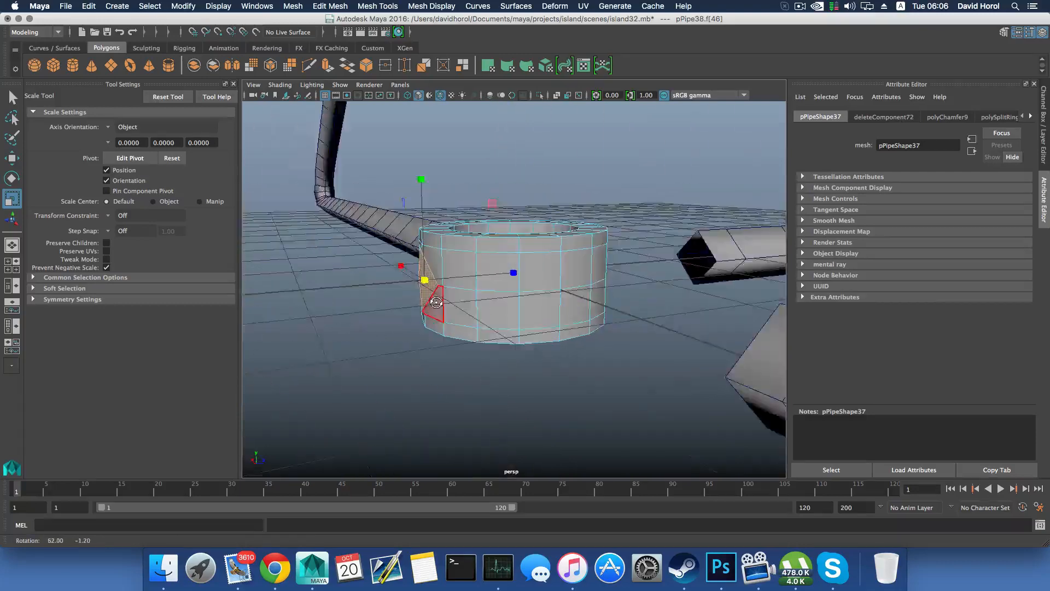
Step: Chamfer the mid-height outer vertex on the pipe's second rod-facing side and enlarge its diamond face to match the first
middle_click_drag(436, 301, 619, 314, "alt")
left_click_drag(497, 320, 622, 331, "alt")
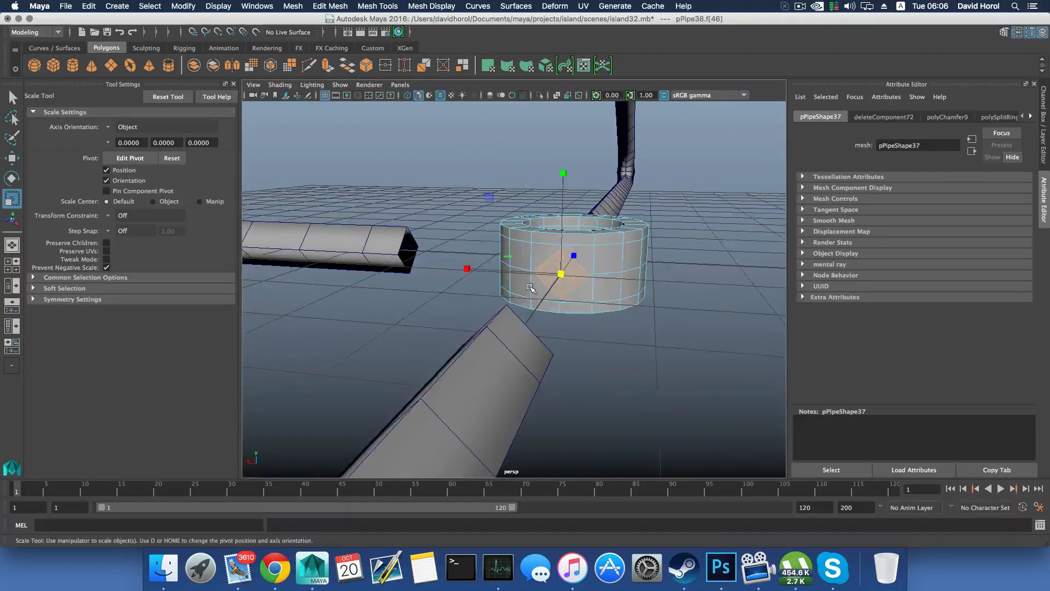
scroll(580, 276, "up", 3)
mouse_move(528, 284)
left_mouse_down("alt")
mouse_move(514, 307)
mouse_move(535, 292)
mouse_move(593, 300)
mouse_move(546, 290)
left_mouse_up("alt")
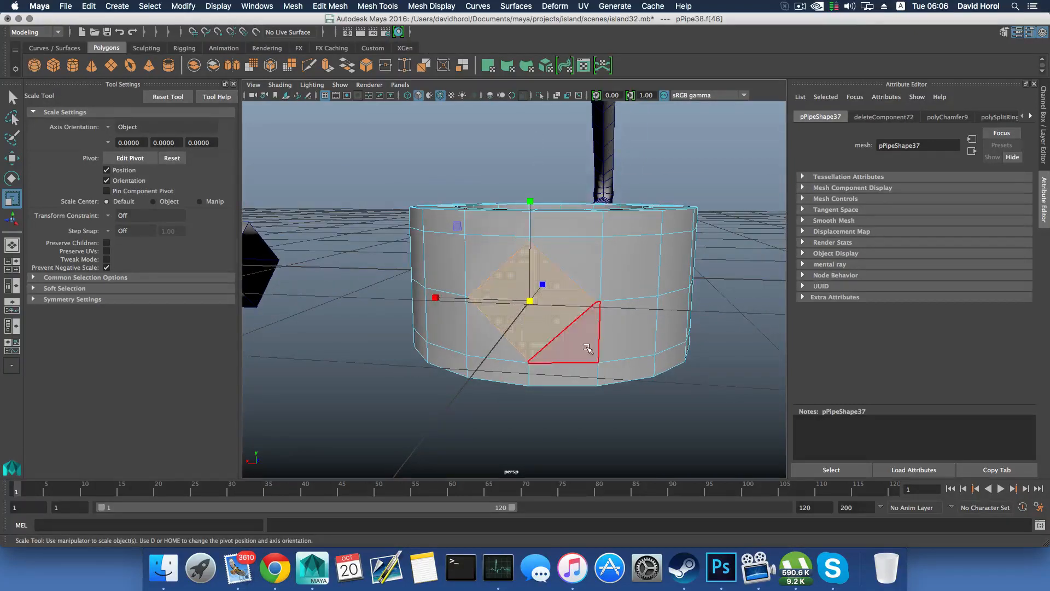
left_click_drag(505, 324, 602, 315, "alt")
middle_click_drag(441, 312, 563, 274, "alt")
left_click_drag(563, 274, 607, 276, "alt")
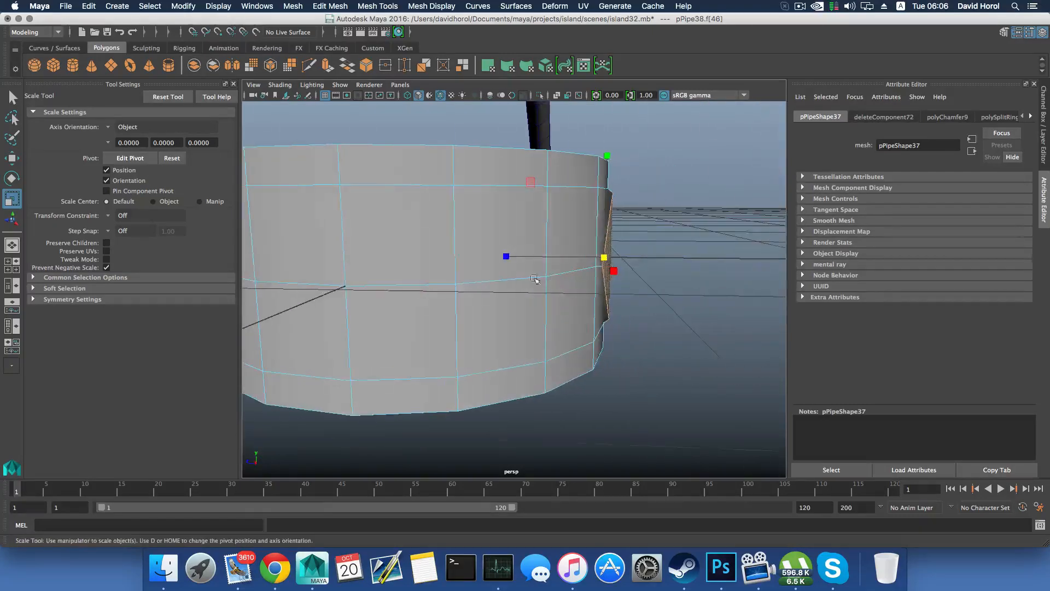
right_click_drag(361, 246, 331, 239)
left_click(344, 286)
right_click_drag(344, 286, 356, 307)
left_click(355, 284)
key("r")
left_click_drag(346, 285, 466, 278)
Step: Chamfer the mid-height vertex on the pipe's third rod-facing side with a width of 0.25 and scale up its diamond face
right_click_drag(466, 277, 418, 279)
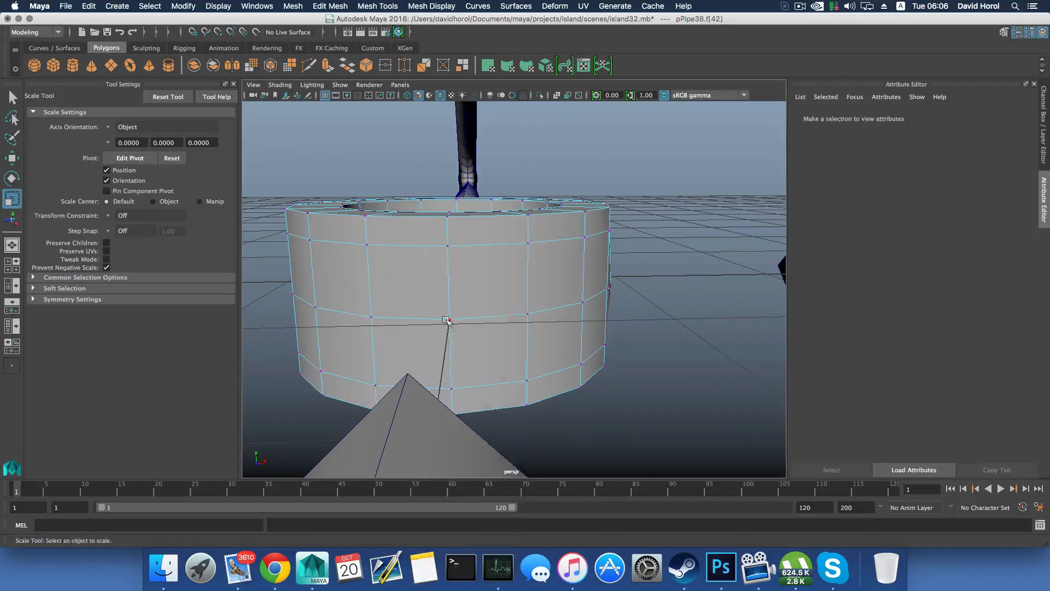
left_click(450, 319)
mouse_move(449, 320)
right_mouse_down("shift")
mouse_move(490, 323)
mouse_move(451, 325)
right_mouse_up("shift")
left_click(449, 320)
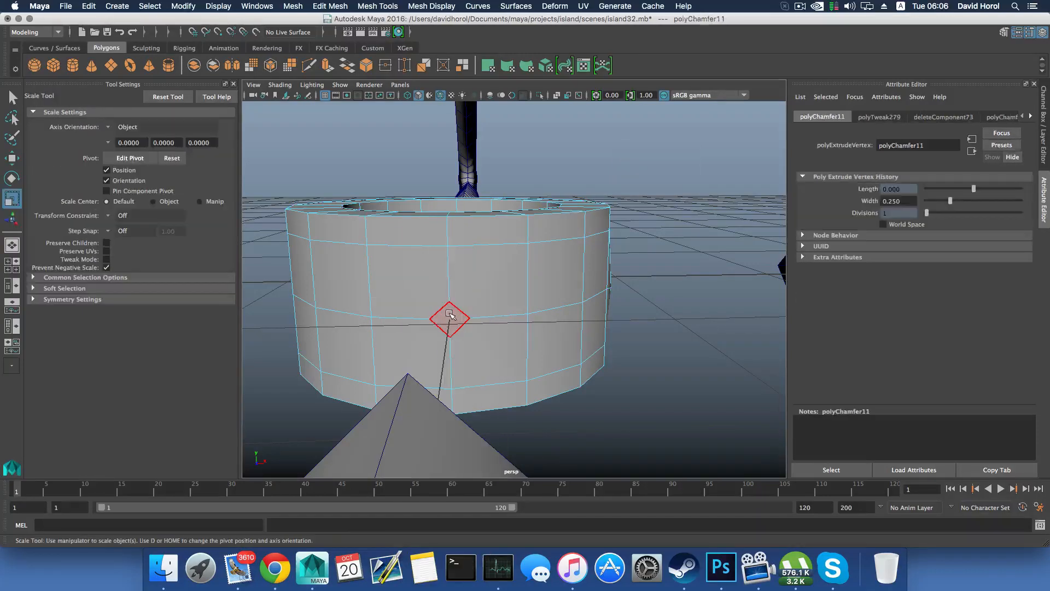
left_click_drag(451, 320, 522, 309)
Step: Chamfer the mid-height vertex on the pipe's fourth rod-facing side and scale its diamond face to the same size
right_click(522, 309)
right_click_drag(472, 278, 469, 278)
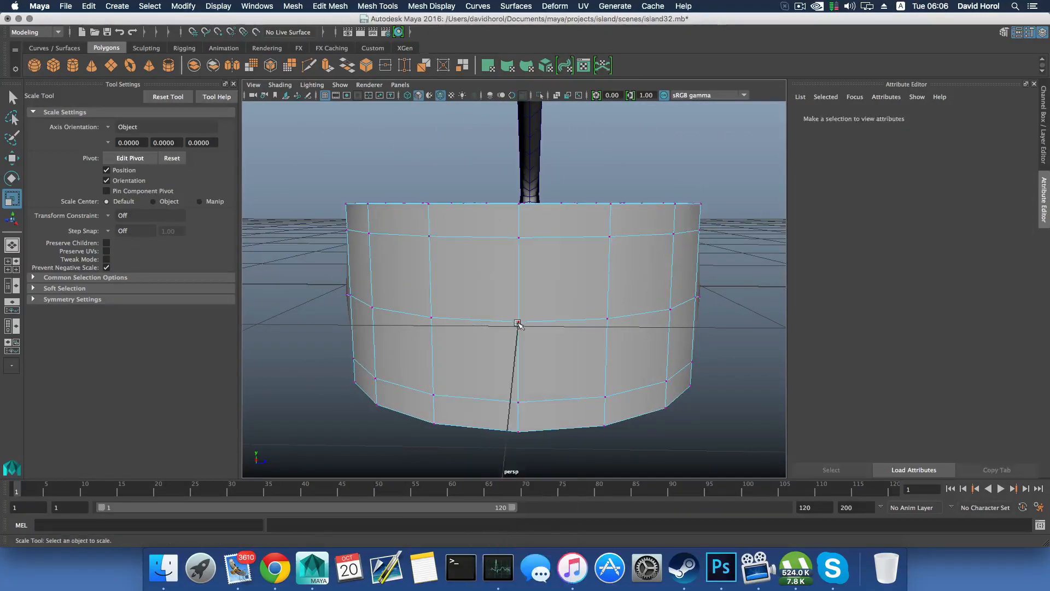
left_click(519, 322)
mouse_move(518, 322)
right_mouse_down("shift")
mouse_move(564, 322)
mouse_move(533, 330)
mouse_move(520, 310)
right_mouse_up("shift")
key("r")
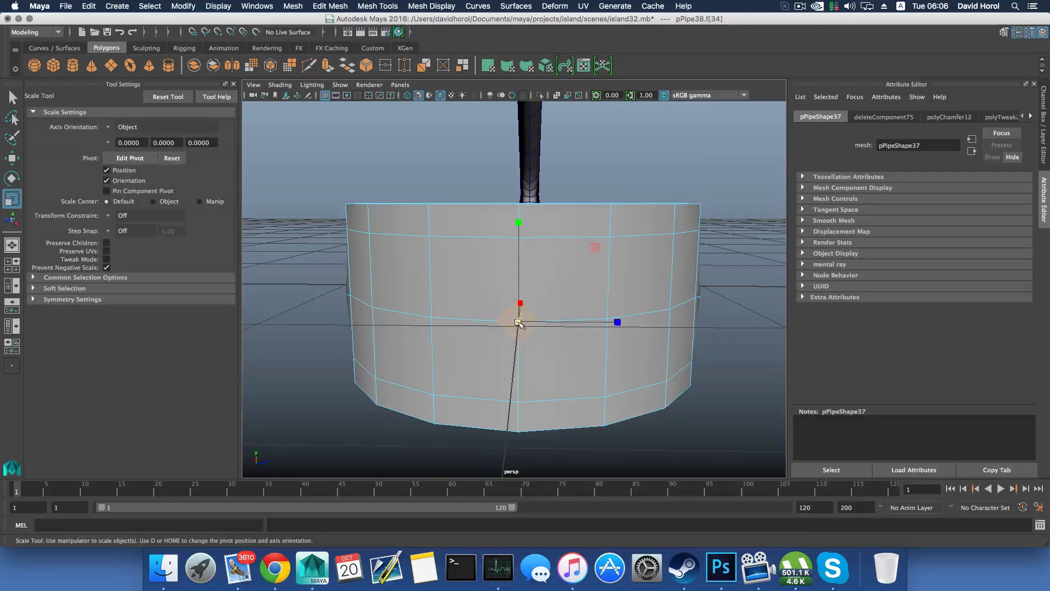
left_click_drag(519, 323, 385, 310)
Step: Select all four diamond faces around the pipe and delete them to open holes for the rods
left_click(494, 313, "shift")
left_click(552, 288, "shift")
left_click_drag(553, 288, 419, 296, "alt")
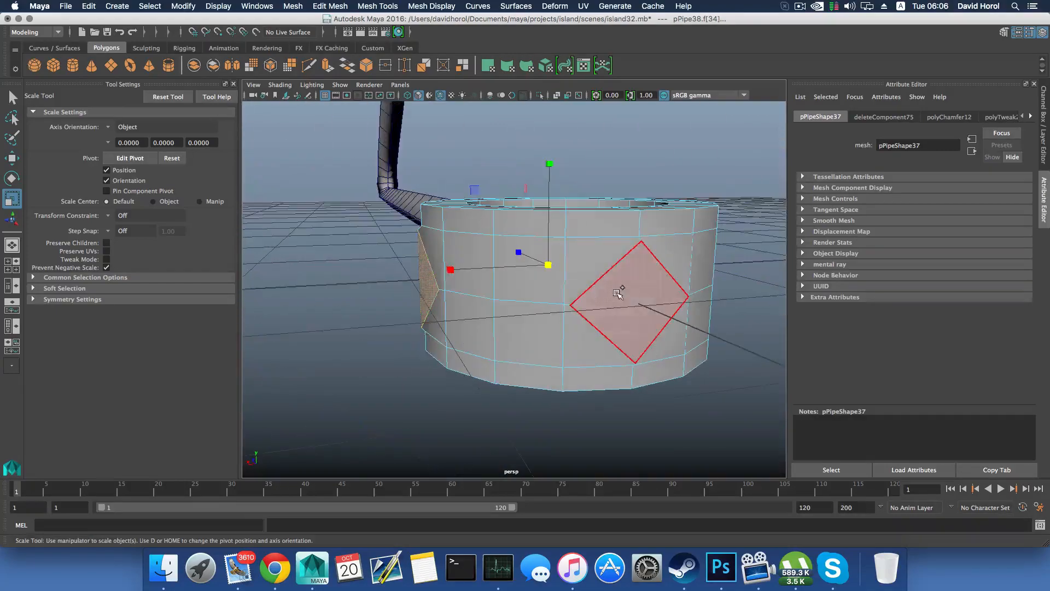
left_click(618, 294, "shift")
key("Delete")
scroll(600, 305, "down", 5)
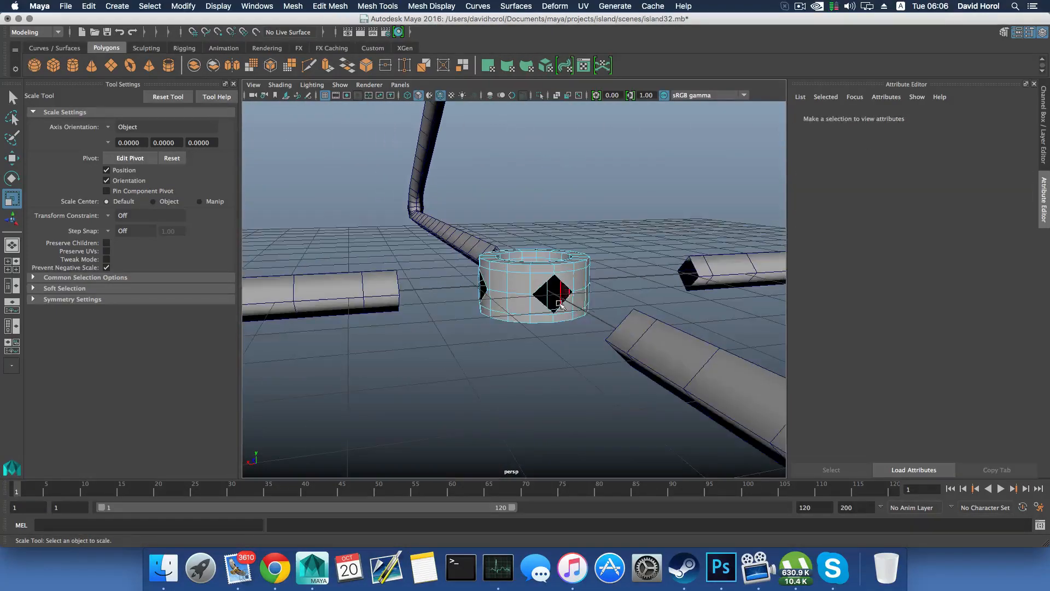
mouse_move(600, 304)
left_mouse_down("alt")
mouse_move(567, 347)
mouse_move(711, 311)
mouse_move(609, 300)
left_mouse_up("alt")
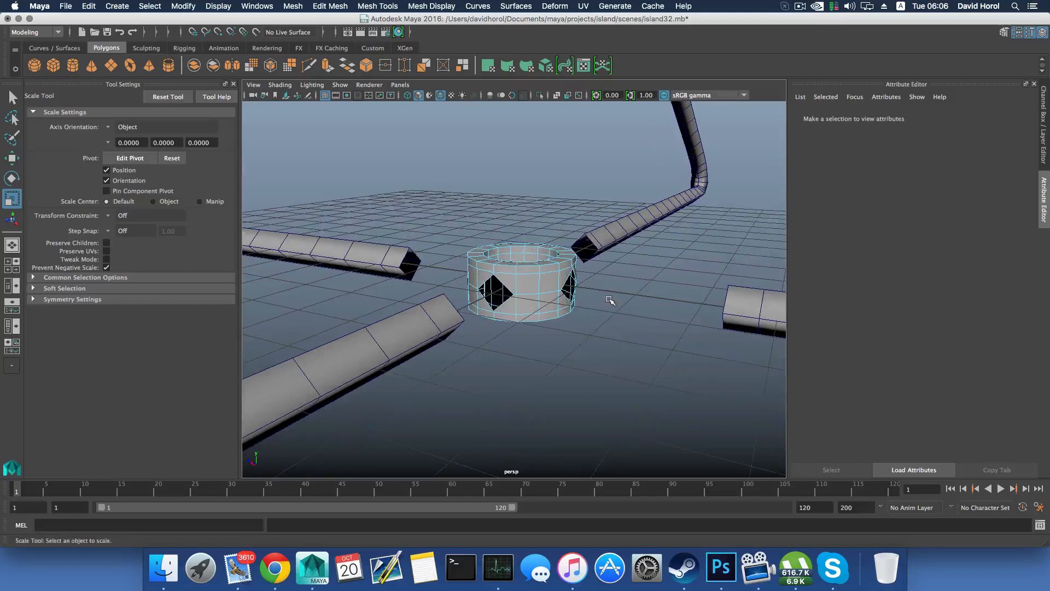
Step: Return to object selection and move one rod back along Z until its end is close to the pipe's opening
key("F8")
left_click(736, 309)
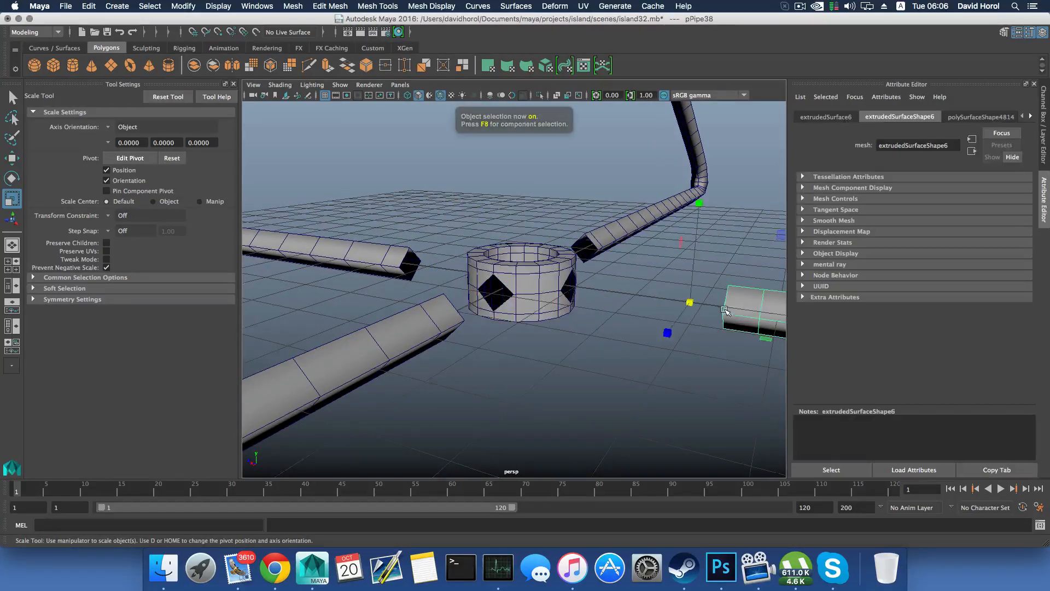
left_click_drag(735, 309, 597, 305, "alt")
key("w")
left_click_drag(526, 290, 441, 268)
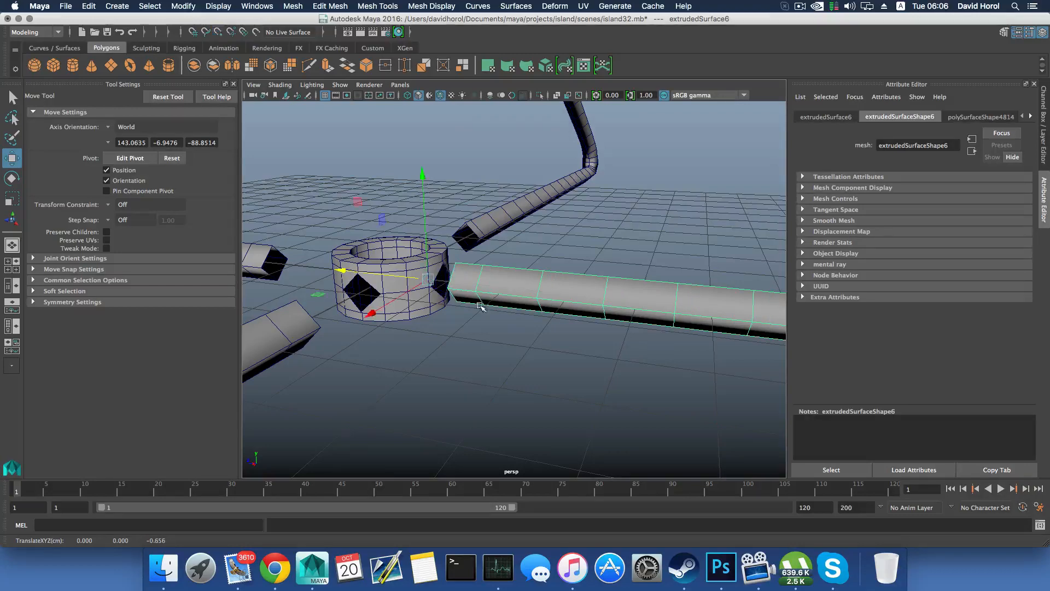
mouse_move(480, 305)
left_mouse_down("alt")
mouse_move(567, 323)
mouse_move(491, 288)
left_mouse_up("alt")
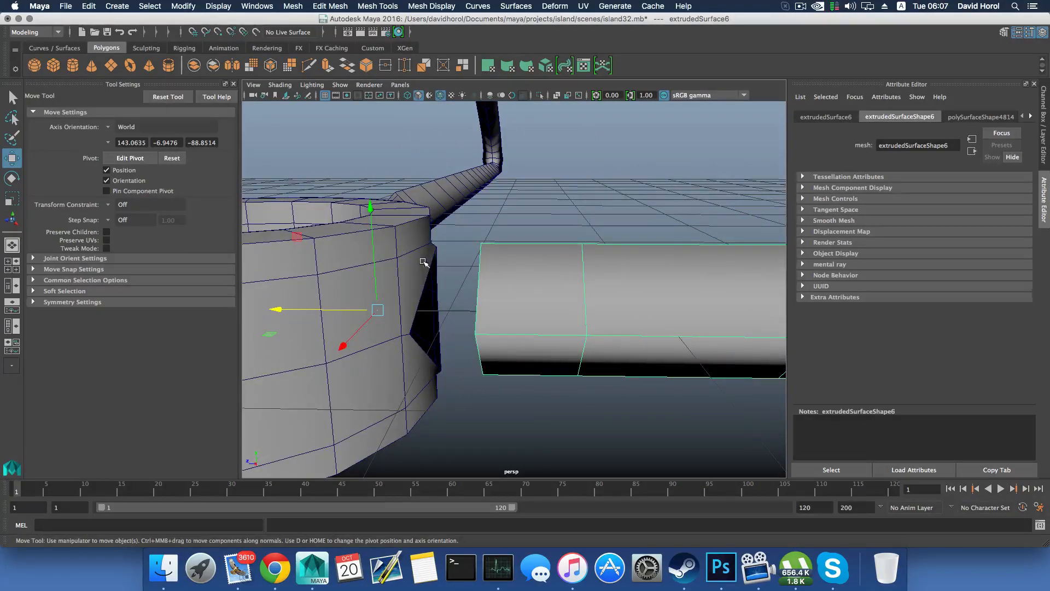
Step: Move the two side vertices of the opening facing this rod along Z to follow the pipe's outer wall
right_click_drag(423, 261, 385, 263)
left_click_drag(415, 276, 479, 291, "alt")
left_click(493, 244)
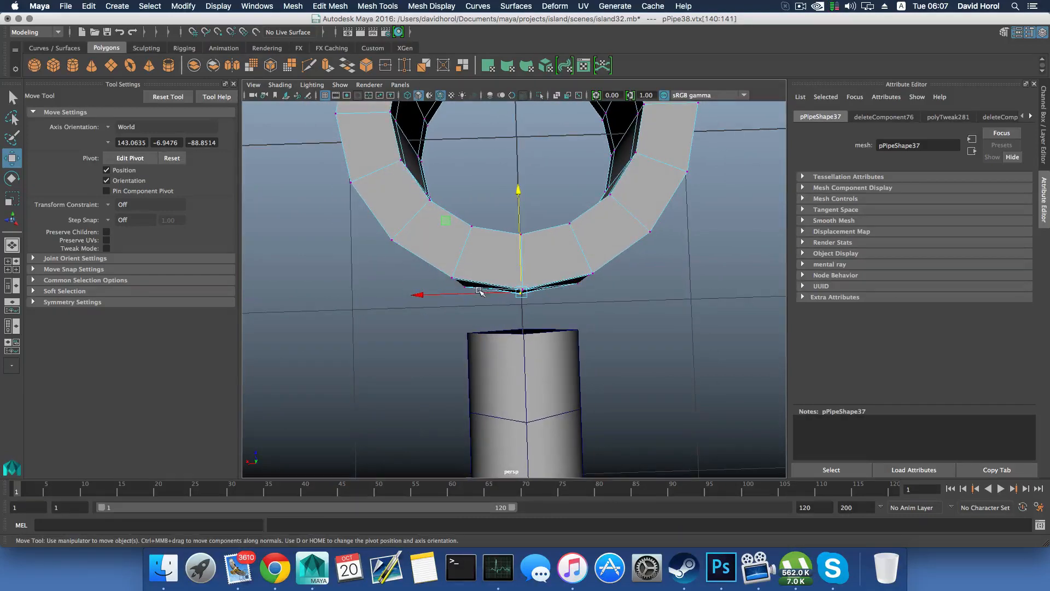
left_click(464, 287)
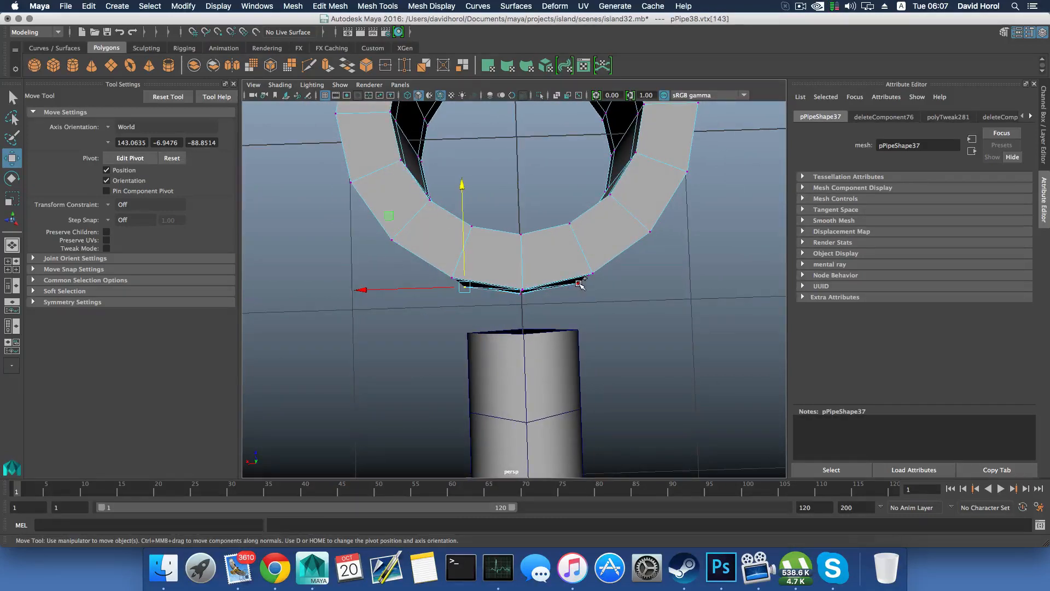
left_click(579, 282, "shift")
left_click_drag(519, 226, 450, 323)
Step: Select the rod facing the opening and place its pivot on the upper vertex of its near end
middle_click_drag(571, 293, 416, 367, "alt")
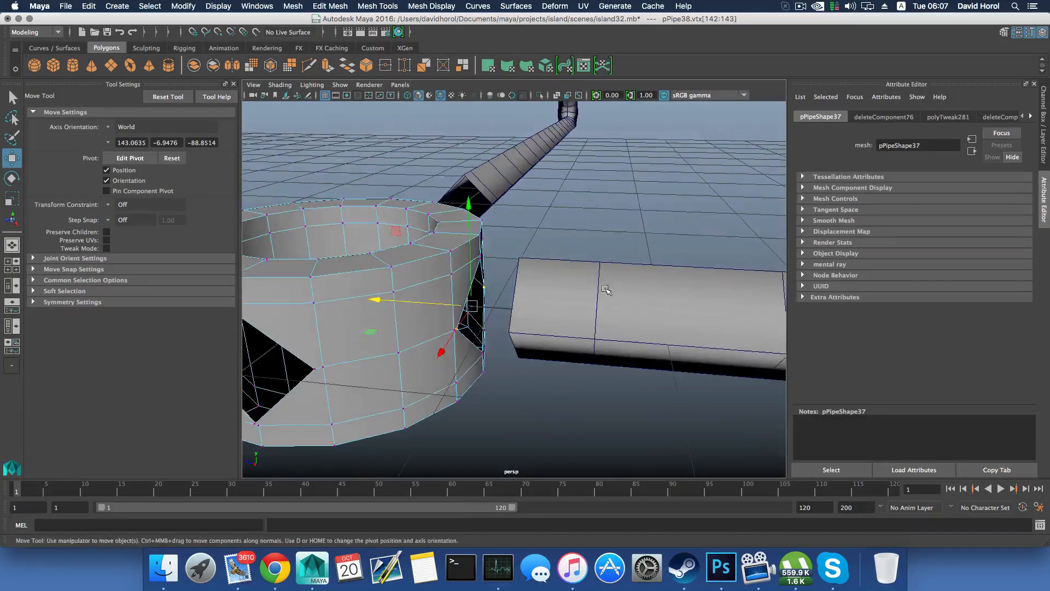
left_click(605, 288)
left_click_drag(605, 288, 531, 328, "alt")
left_click_drag(549, 373, 541, 350, "alt")
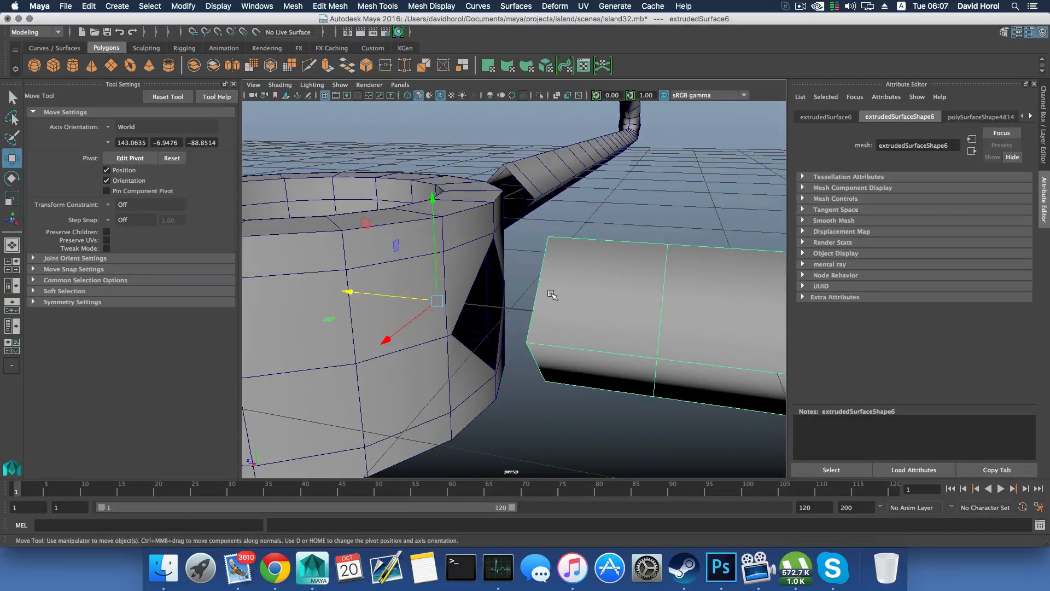
key("d")
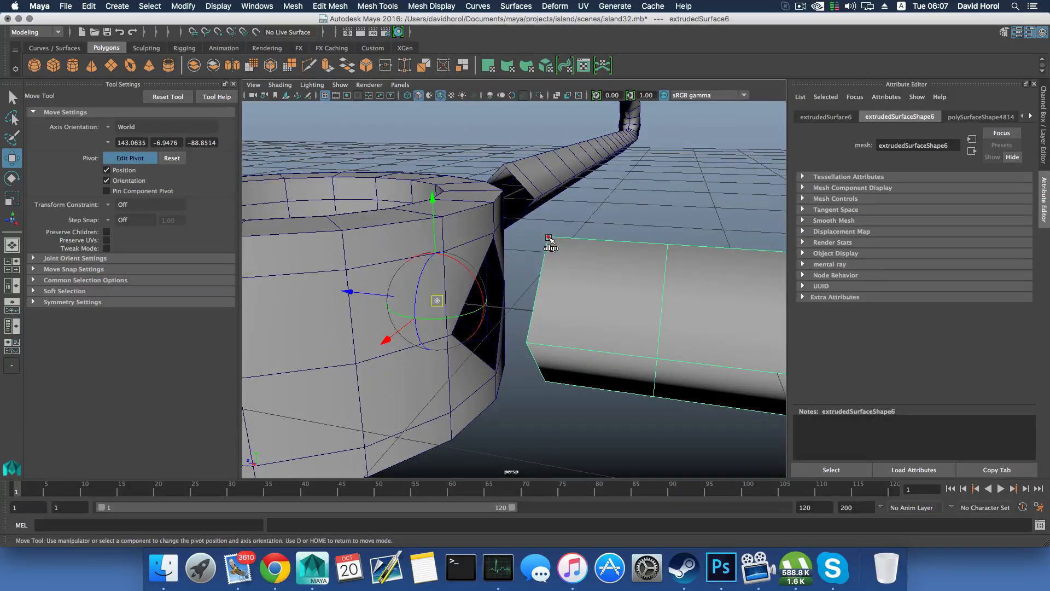
left_click(548, 238)
key("d")
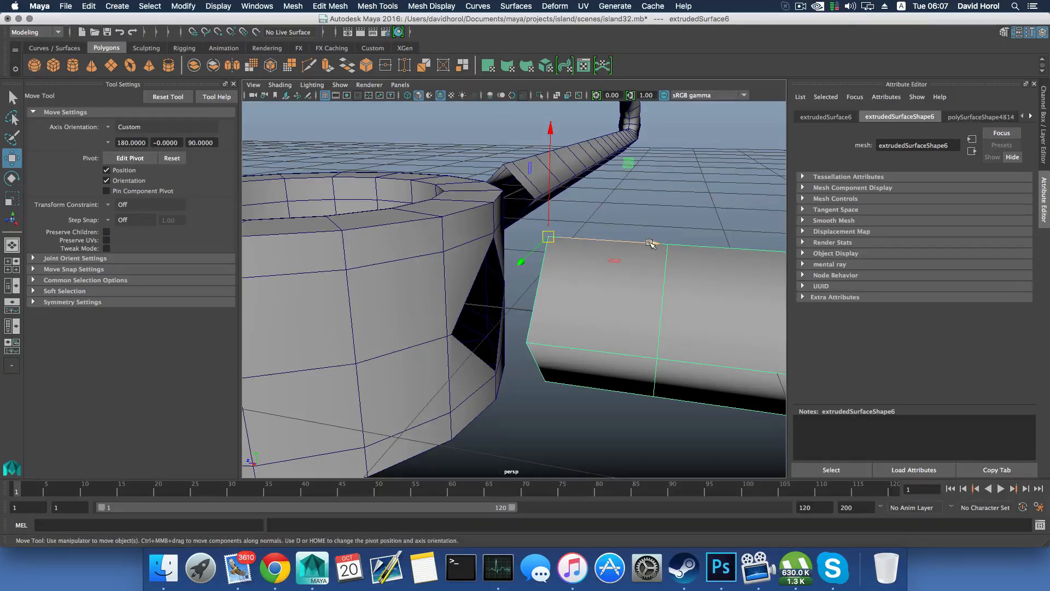
Step: Snap the rod along its axis to the opening's top vertex, and pull it back slightly to leave a small gap
key("v")
left_click_drag(650, 242, 493, 237)
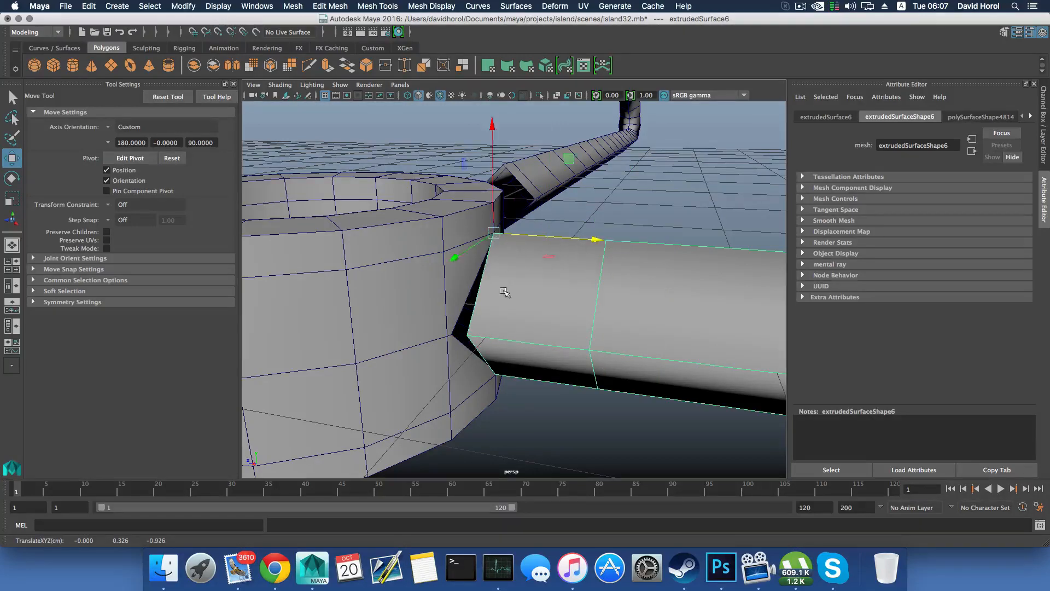
left_click_drag(504, 291, 487, 284, "alt")
left_click_drag(593, 238, 602, 240)
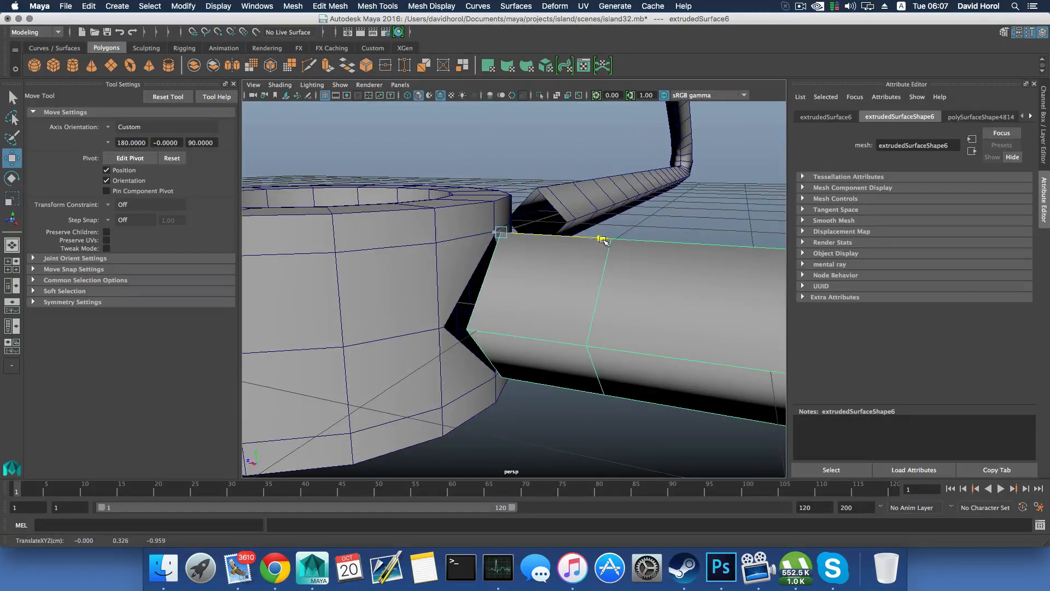
left_click_drag(596, 276, 555, 283, "alt")
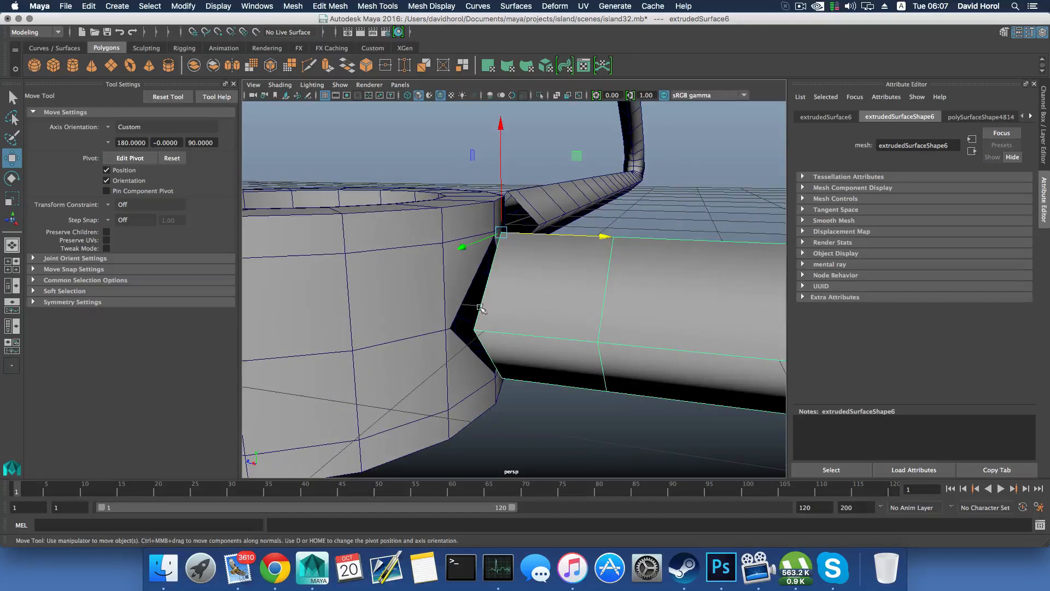
Step: Add the pipe to the rod selection and combine both into one mesh
left_click(429, 297, "shift")
left_click(293, 6)
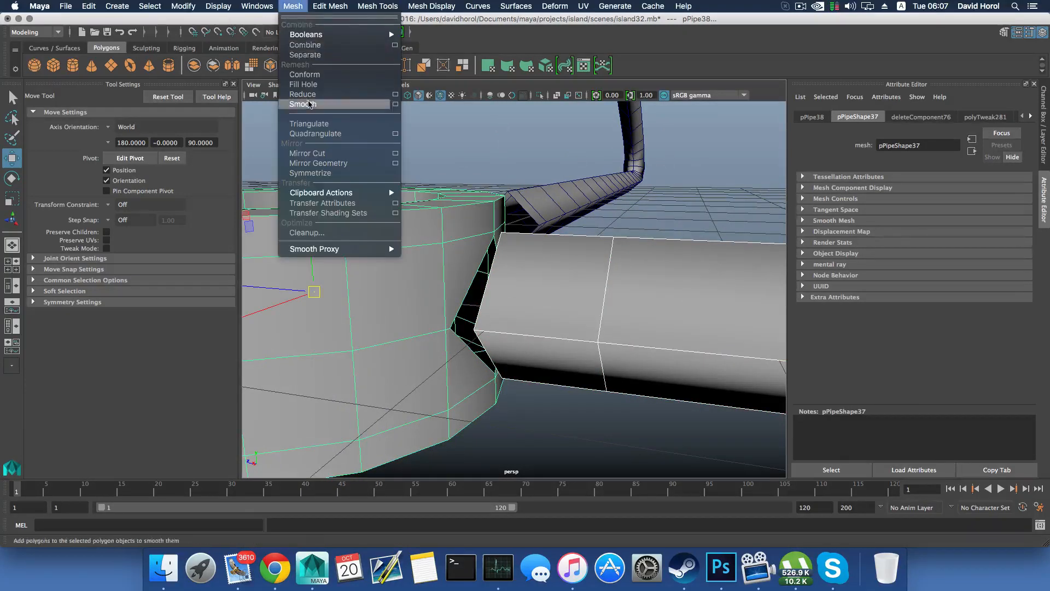
left_click(305, 45)
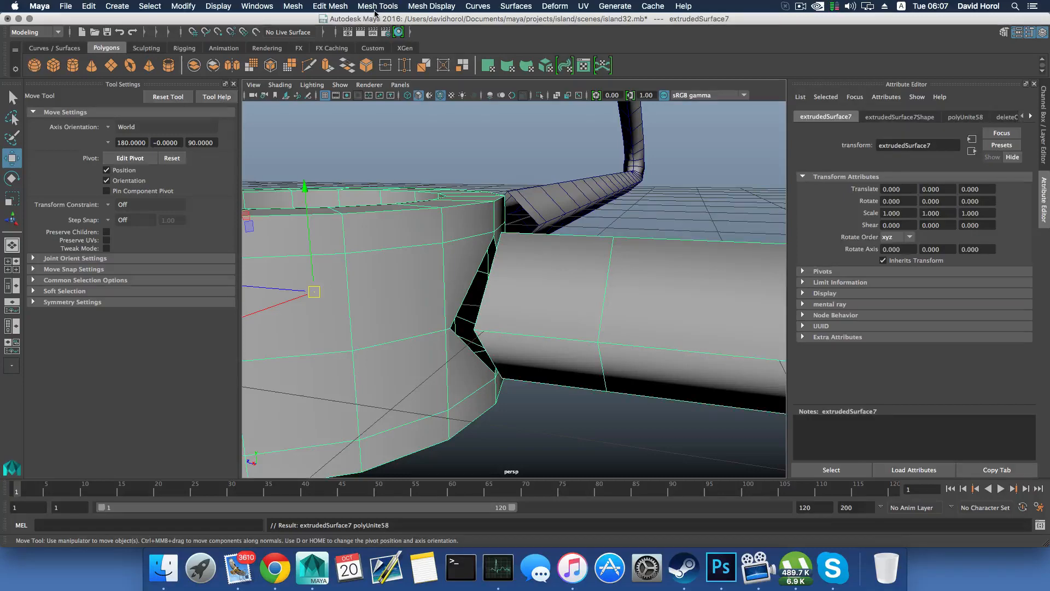
left_click(376, 6)
left_click(385, 170)
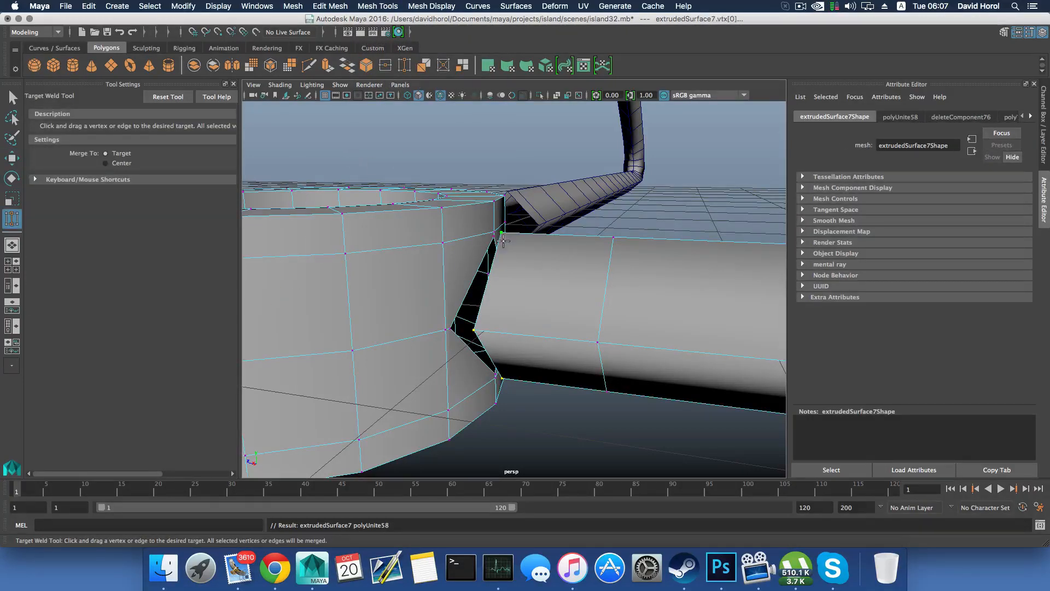
mouse_move(508, 239)
left_mouse_down("alt")
mouse_move(535, 235)
mouse_move(523, 235)
left_mouse_up("alt")
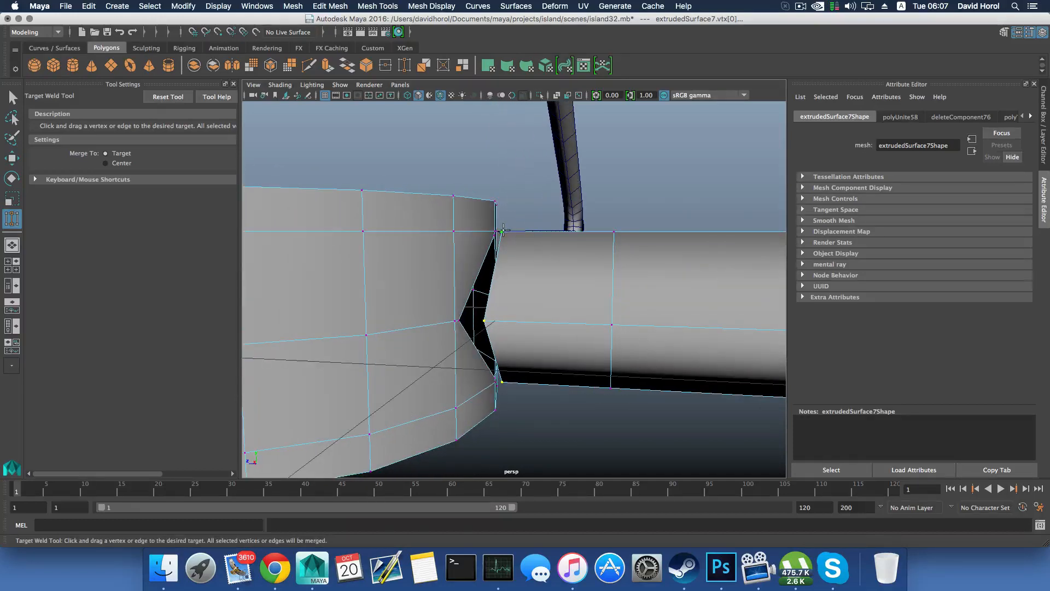
Step: Select the upper and lower support edge loops around the pipe and scale them apart vertically by about 1.02
right_click_drag(407, 210, 399, 180)
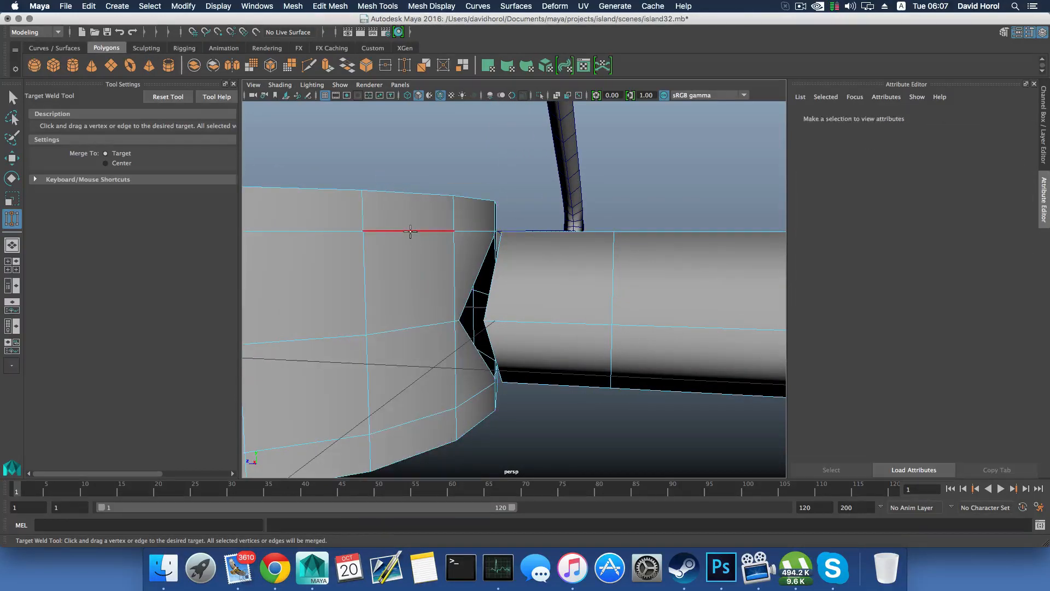
key("q")
left_click(410, 231)
double_click(409, 230)
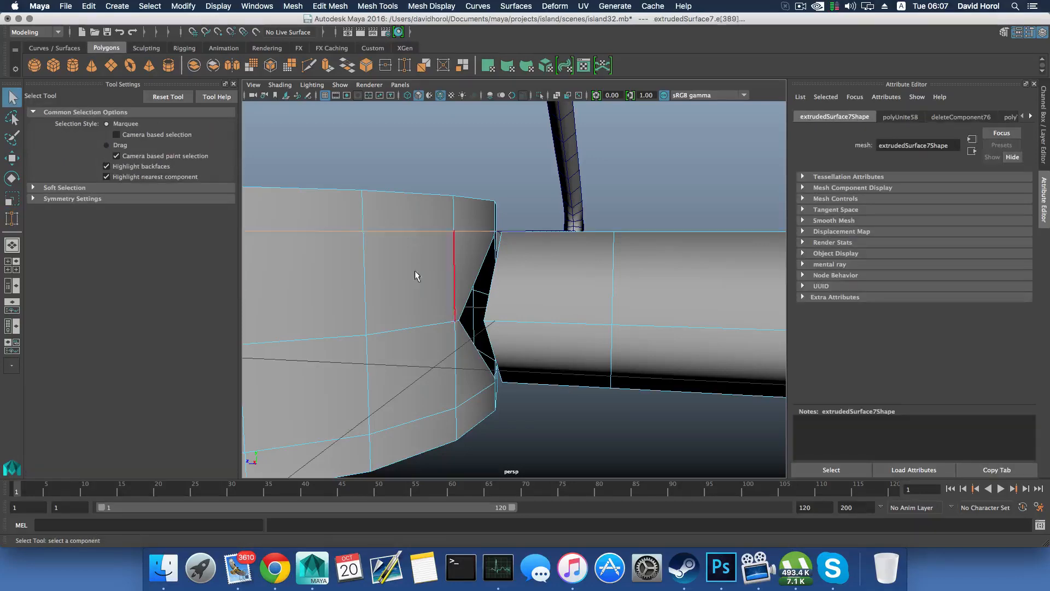
left_click_drag(413, 308, 380, 311, "alt")
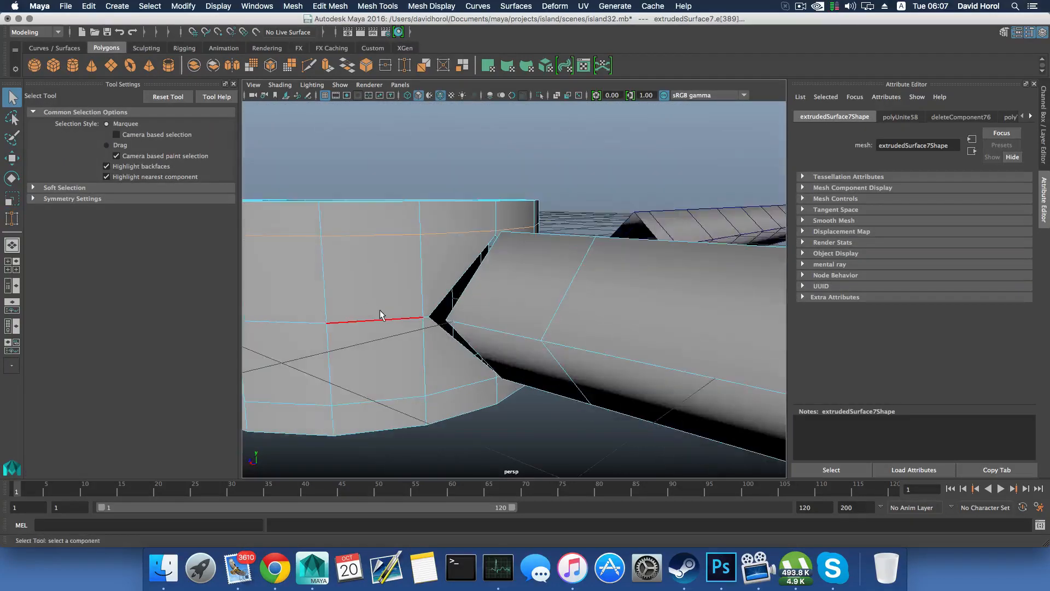
double_click(409, 395, "shift")
left_click_drag(408, 394, 422, 375, "alt")
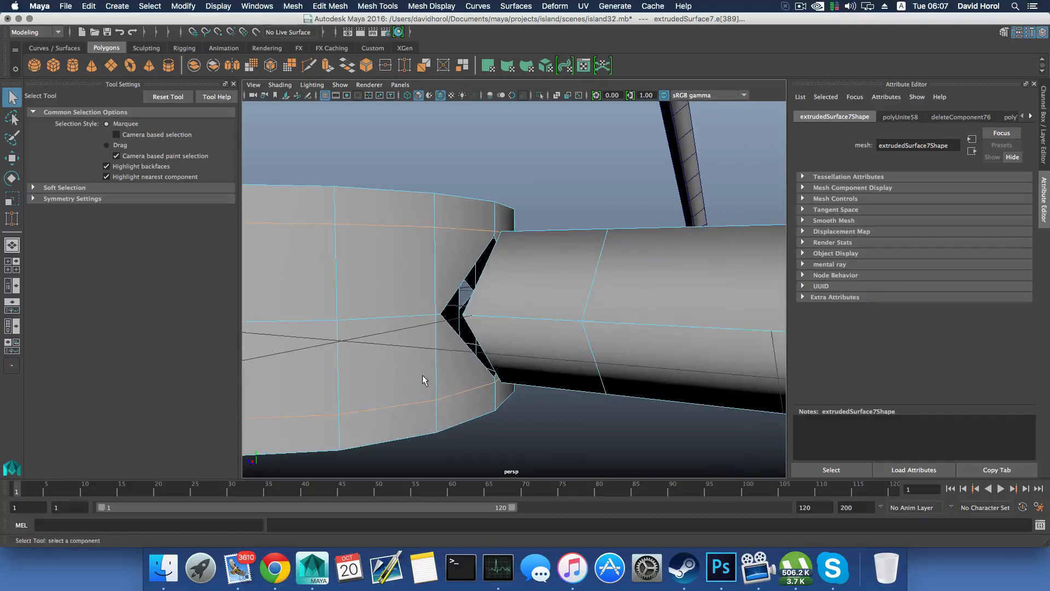
key("r")
left_click_drag(331, 199, 331, 203)
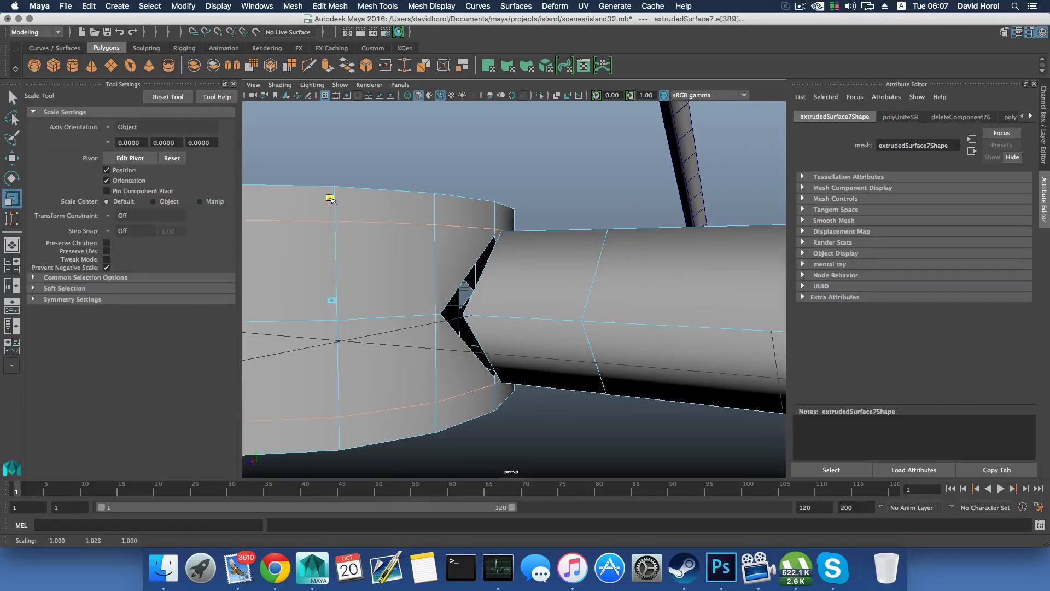
left_click_drag(388, 245, 382, 249, "alt")
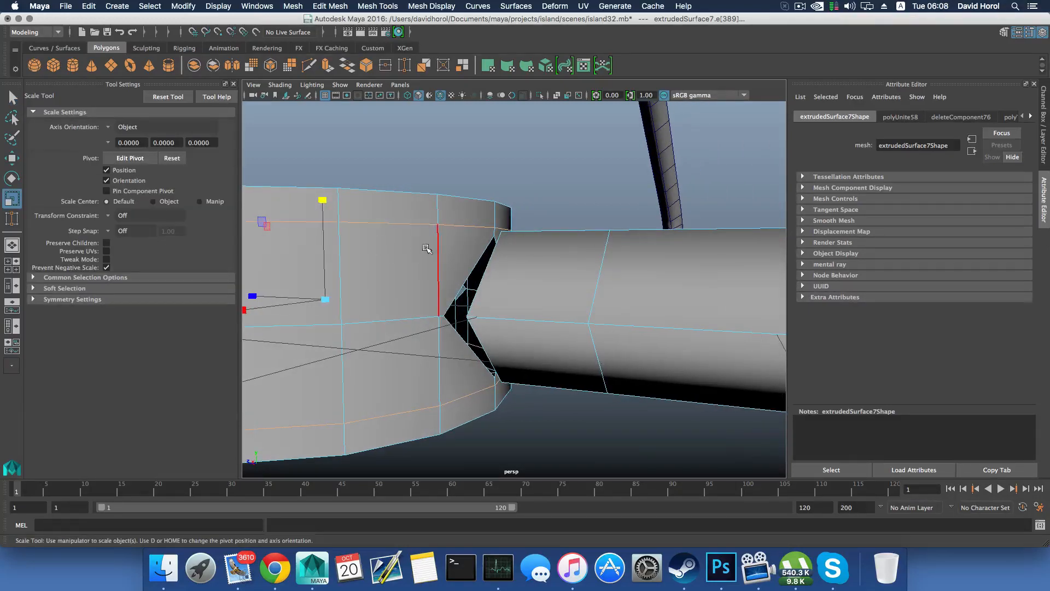
left_click_drag(452, 258, 424, 258, "alt")
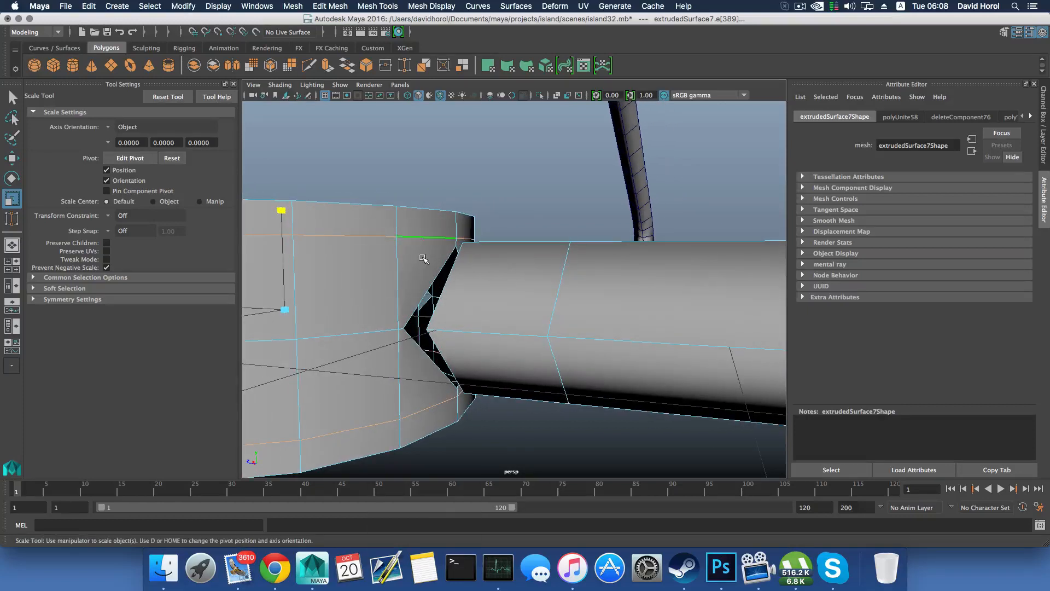
Step: Select the top and bottom vertices of the pipe's opening and scale them apart vertically by about 1.035 to match the rod's end
right_click_drag(418, 255, 380, 250)
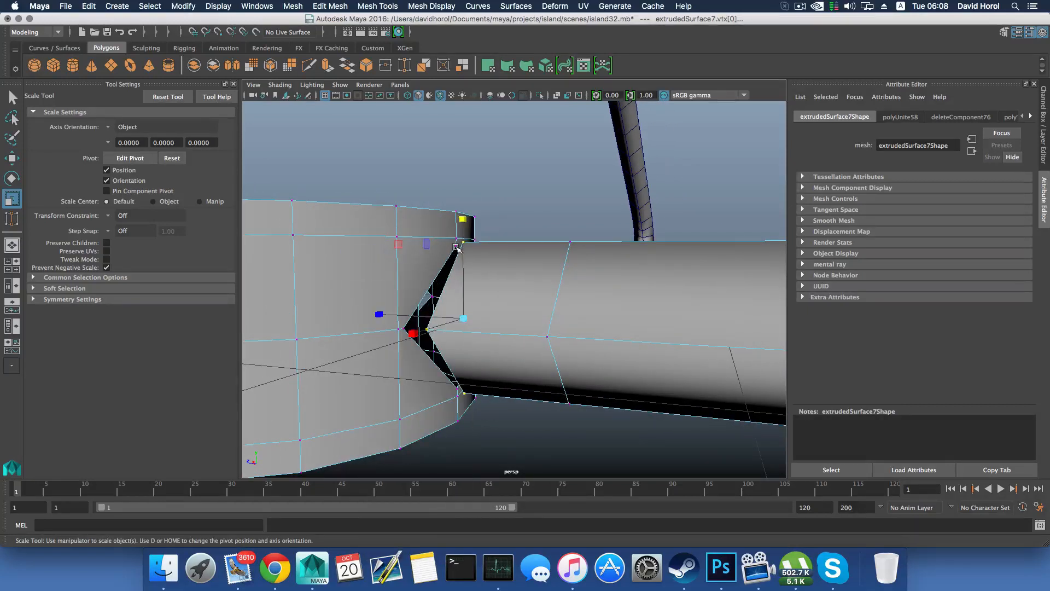
left_click(458, 245)
key("q")
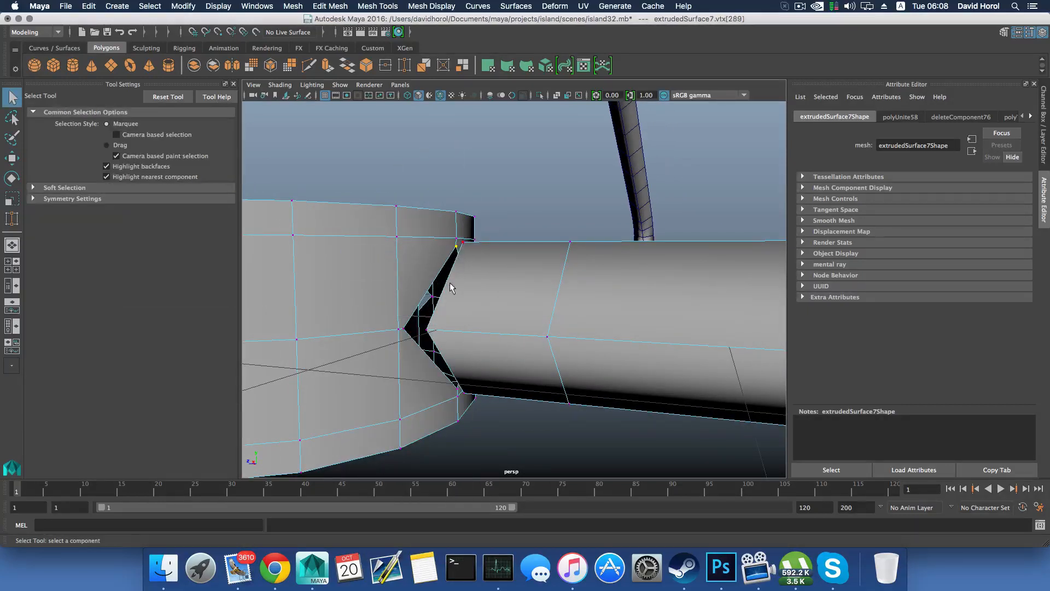
left_click_drag(452, 288, 461, 358, "alt")
left_click(457, 391, "shift")
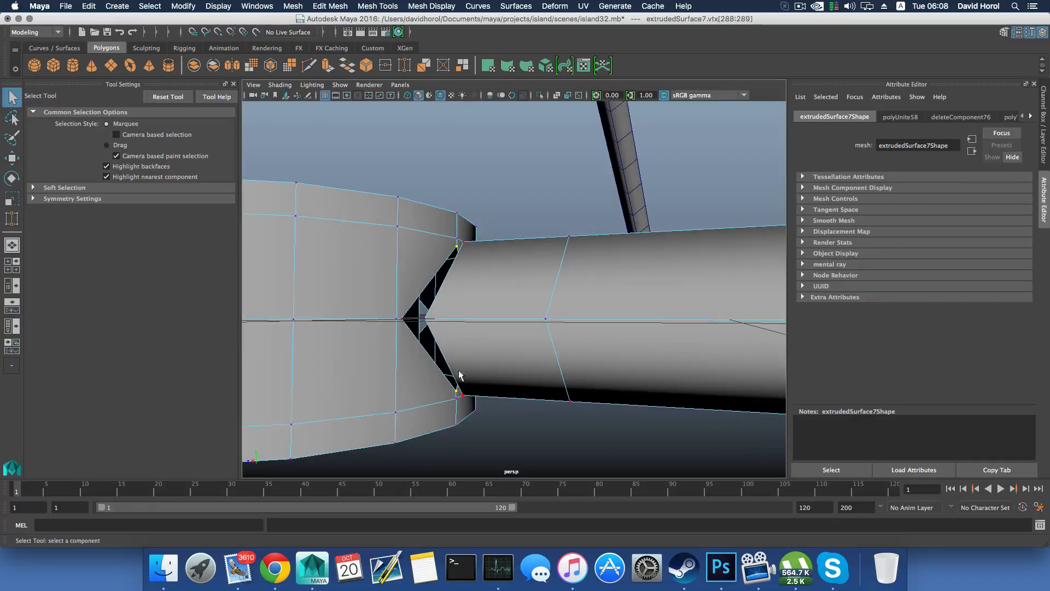
key("r")
left_click_drag(452, 216, 456, 217)
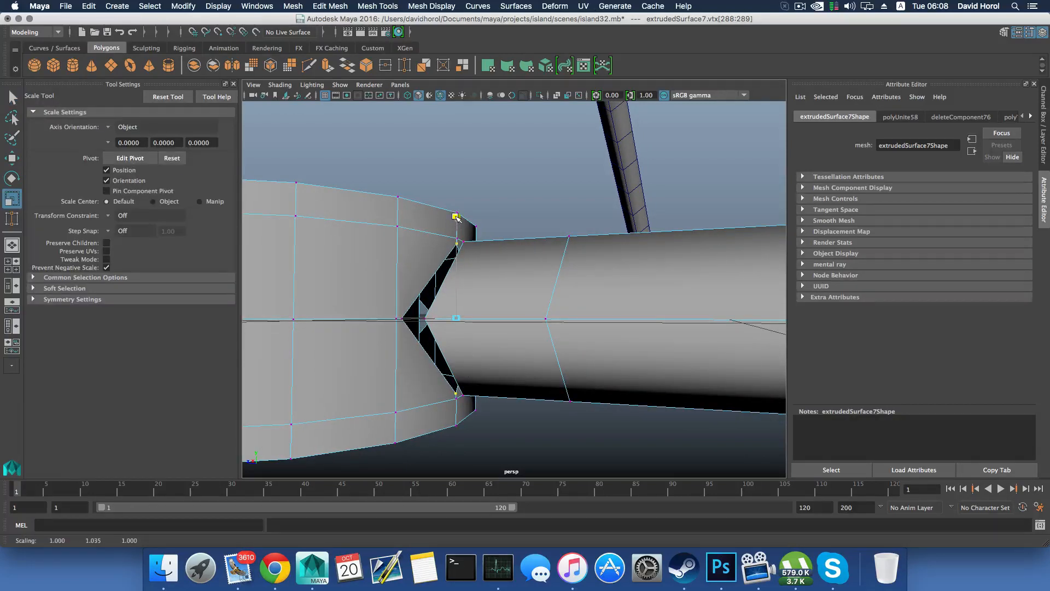
left_click_drag(489, 310, 516, 307, "alt")
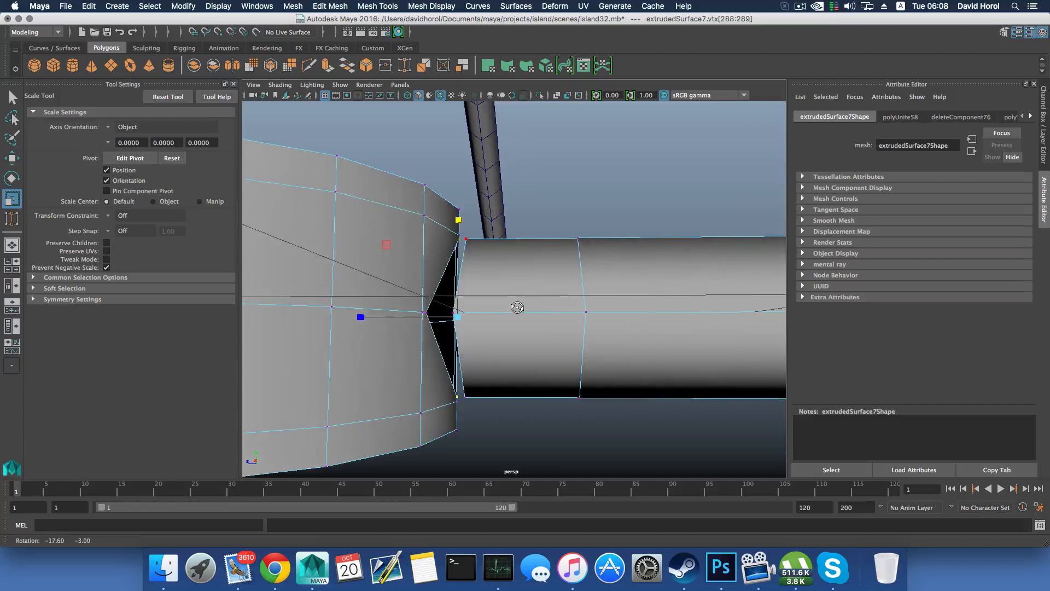
left_click_drag(474, 243, 420, 350, "alt")
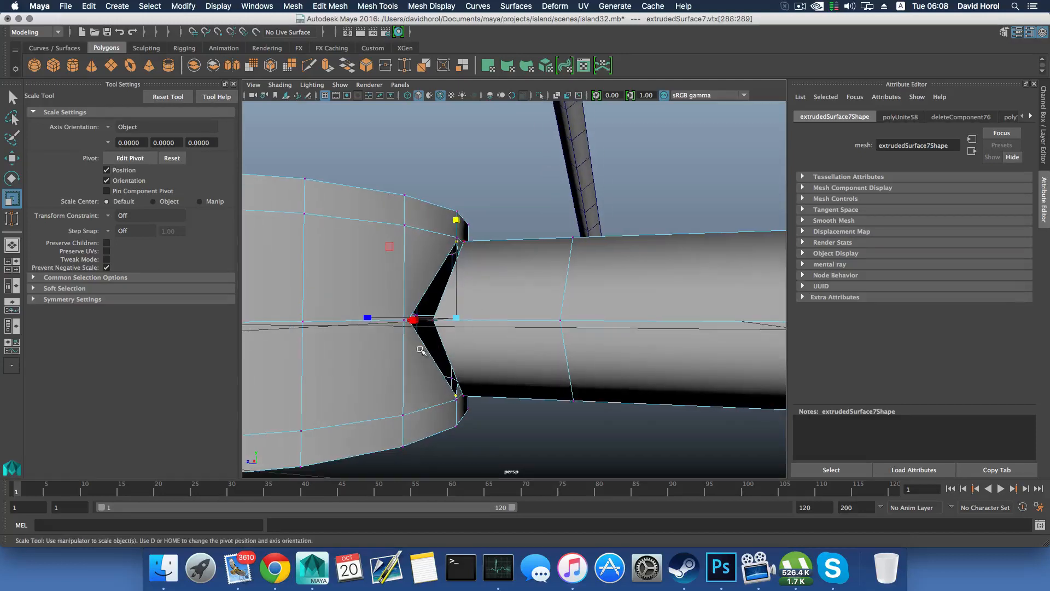
Step: Reselect the pipe's upper and lower support loops and spread them slightly farther apart toward the rims
right_click_drag(389, 244, 387, 215)
left_click(381, 221)
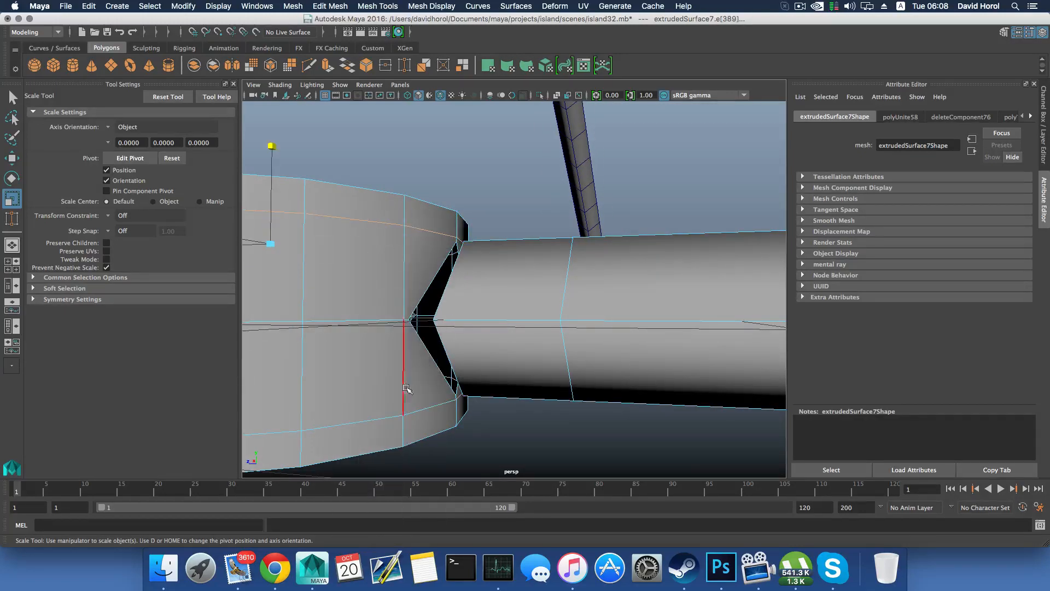
double_click(394, 416, "shift")
left_click_drag(300, 234, 271, 214)
left_click_drag(383, 284, 410, 301, "alt")
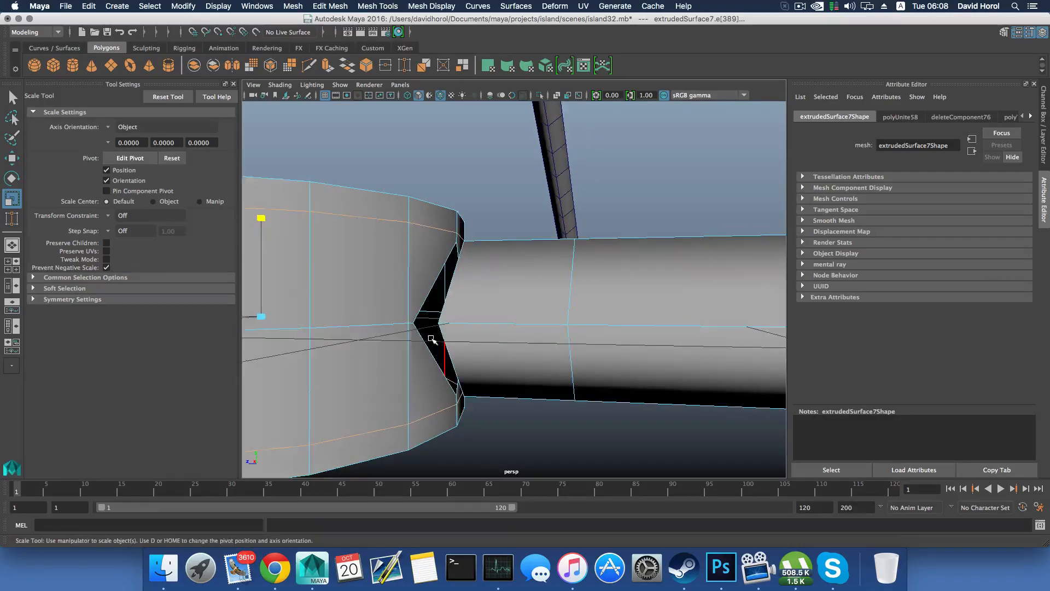
mouse_move(431, 339)
left_mouse_down("alt")
mouse_move(382, 379)
mouse_move(441, 344)
left_mouse_up("alt")
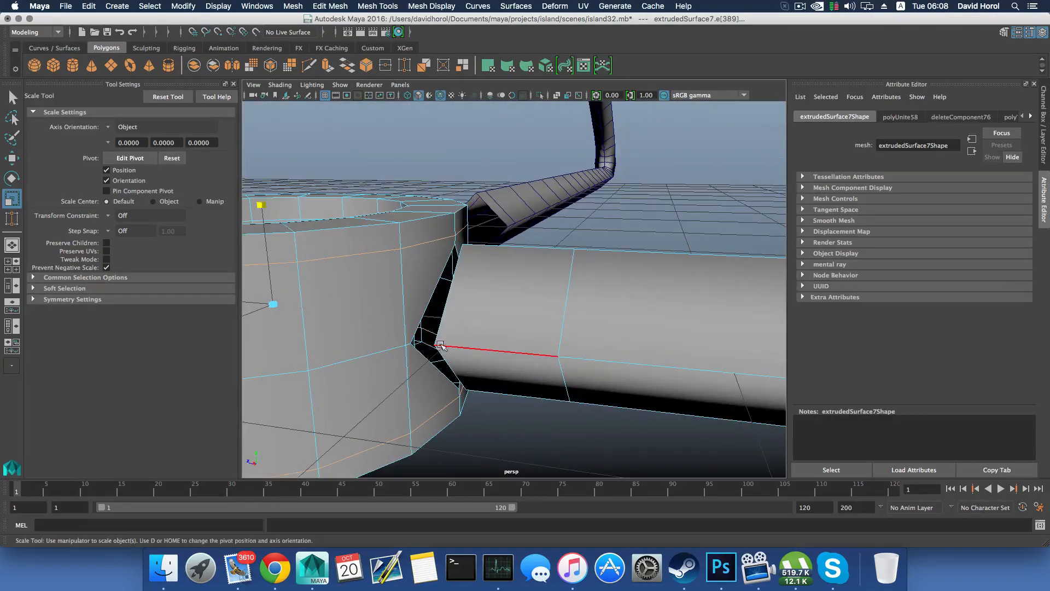
Step: Target Weld the vertices of the rod's near end to the matching corners of the pipe's diamond opening
key("F8")
left_click(377, 6)
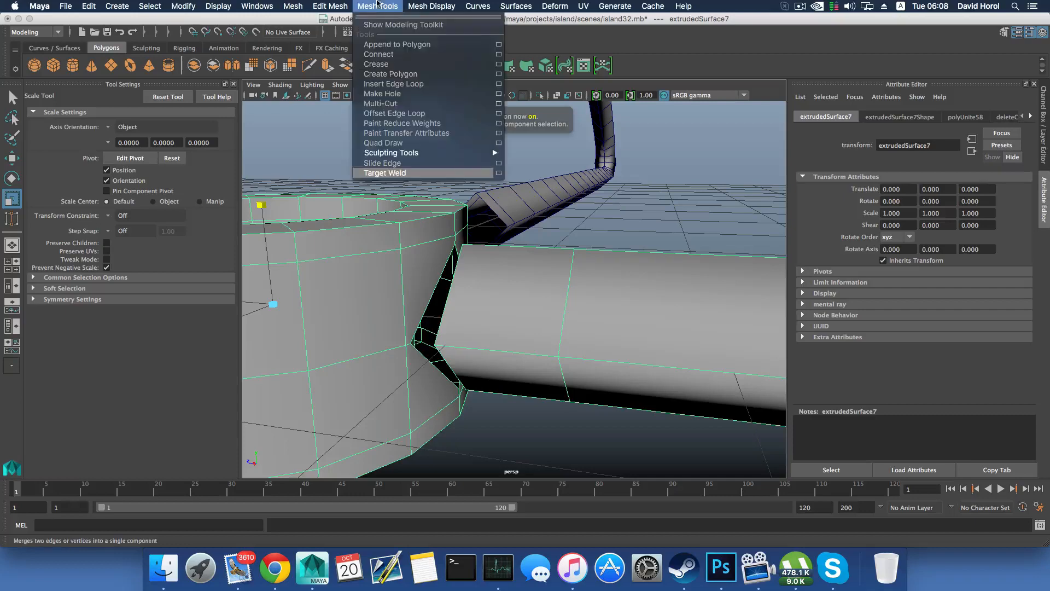
left_click(410, 173)
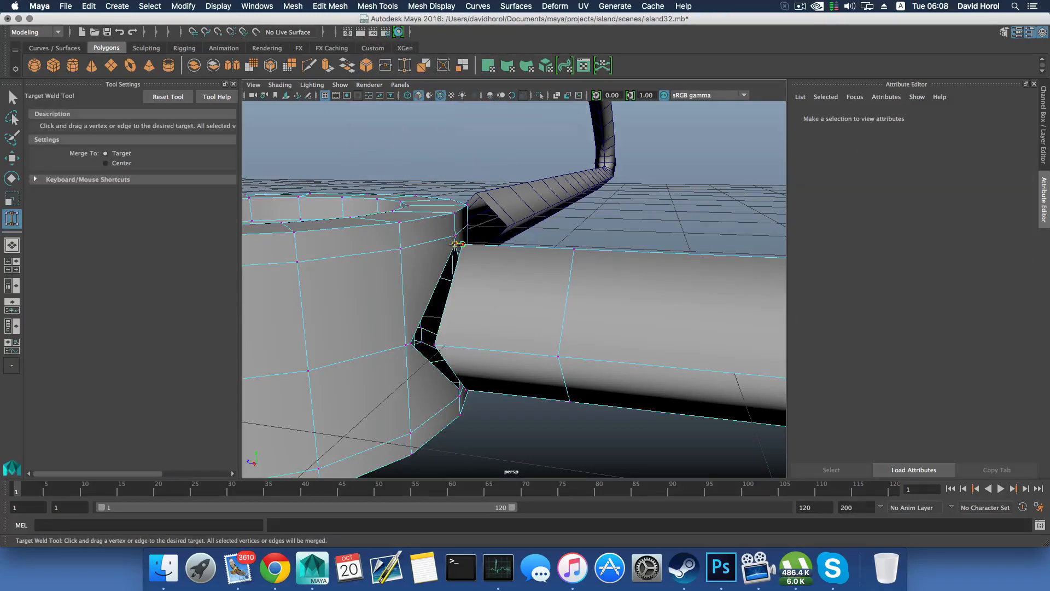
left_click_drag(463, 356, 477, 344, "alt")
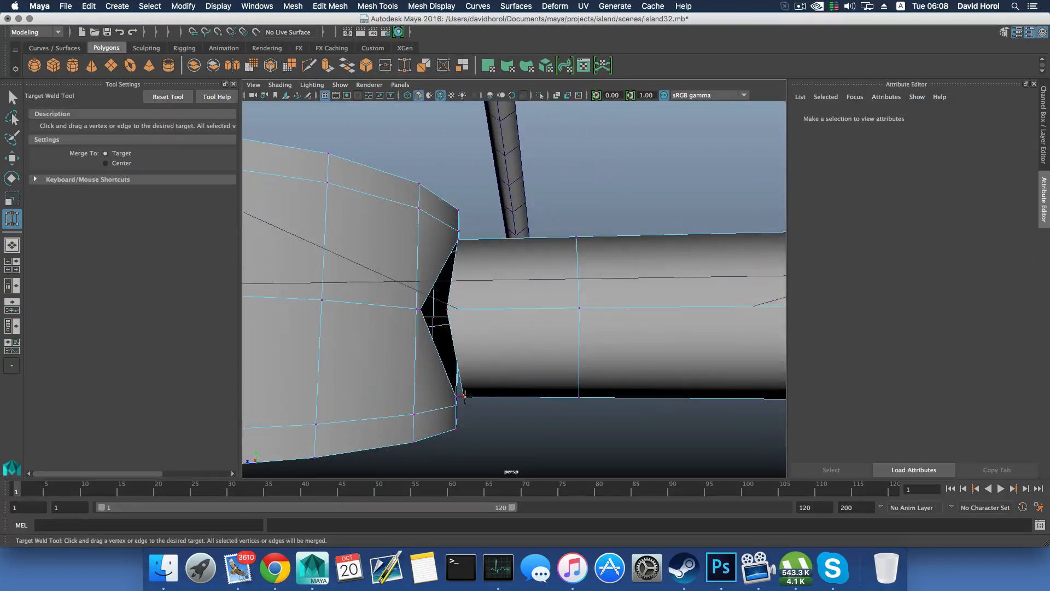
left_click_drag(458, 396, 418, 350, "alt")
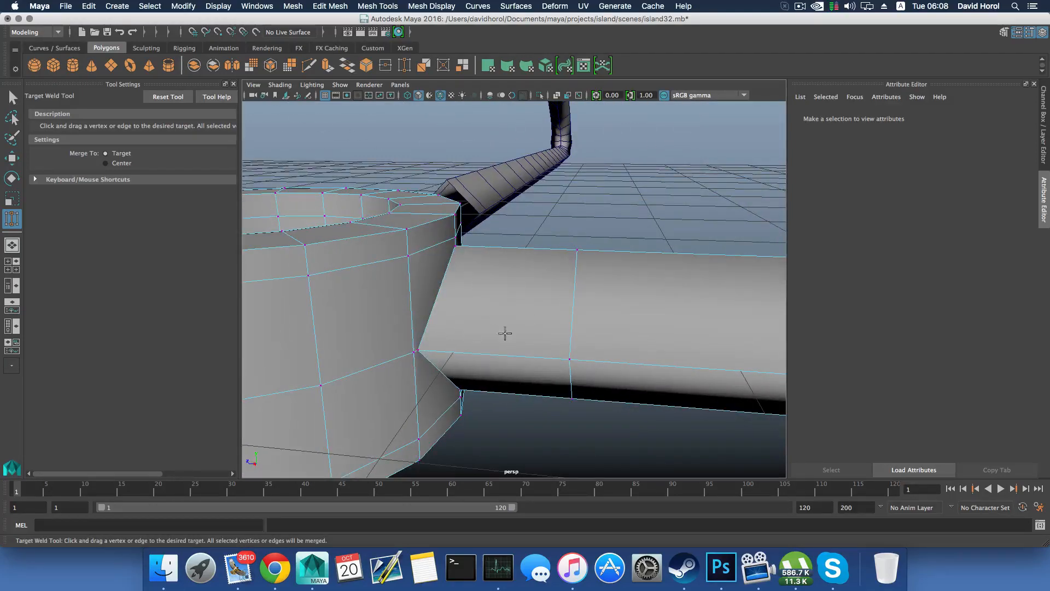
left_click_drag(504, 333, 567, 340, "alt")
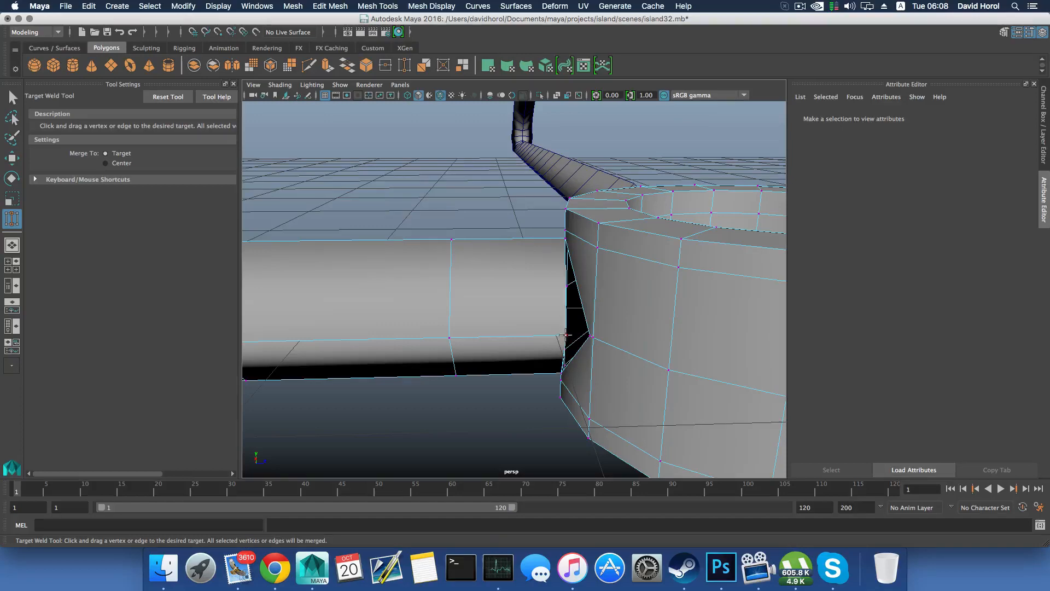
left_click_drag(584, 334, 760, 344)
Step: Examine the welded joint and the pipe's remaining openings from several angles and distances without smooth preview
scroll(701, 334, "down", 5)
left_click_drag(421, 353, 468, 343, "alt")
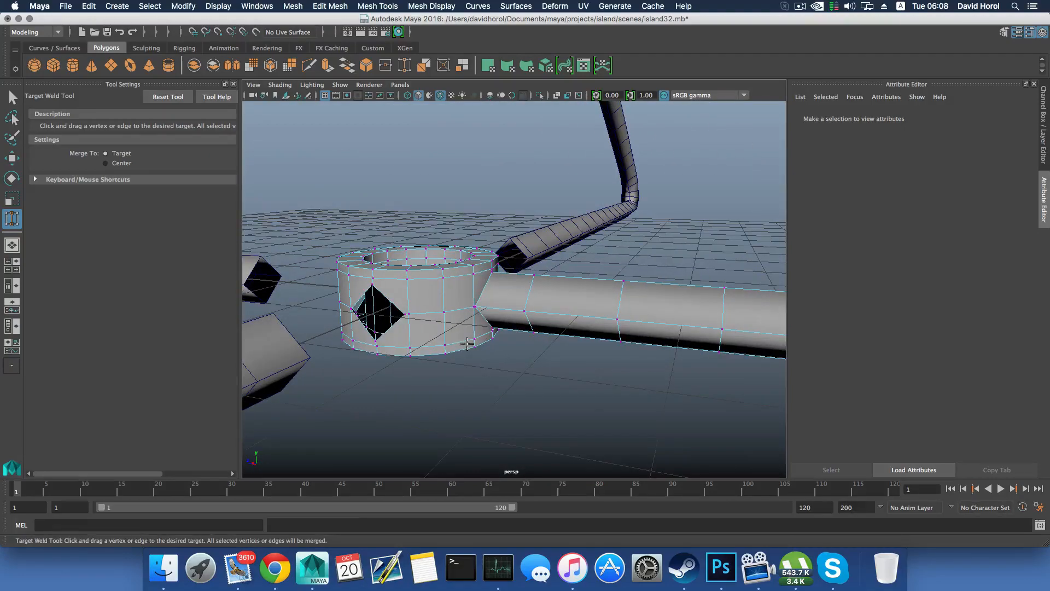
scroll(468, 343, "down", 8)
scroll(554, 357, "up", 6)
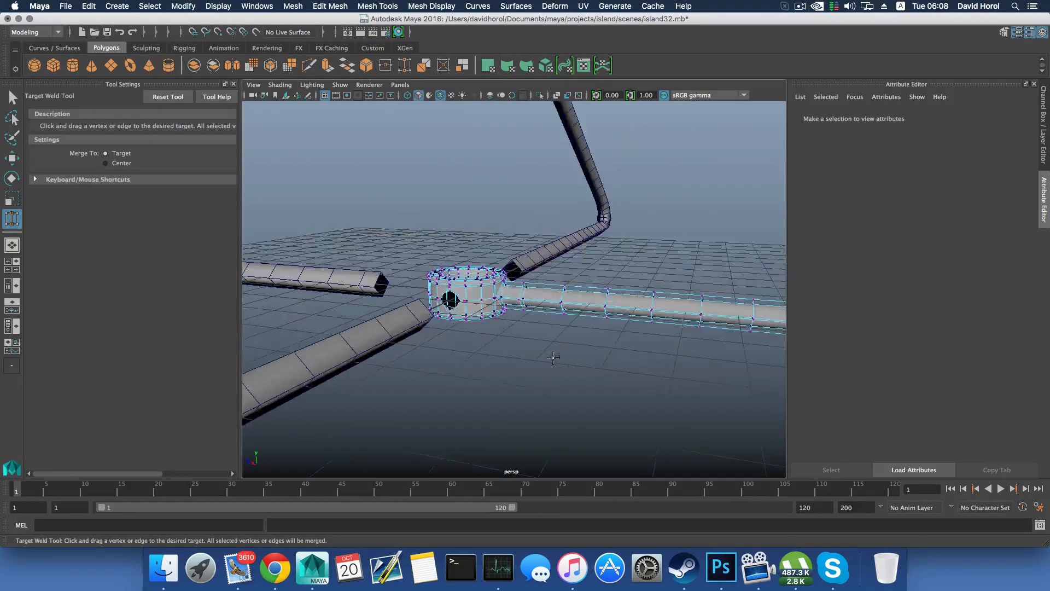
key("1")
scroll(554, 358, "up", 6)
scroll(553, 361, "down", 3)
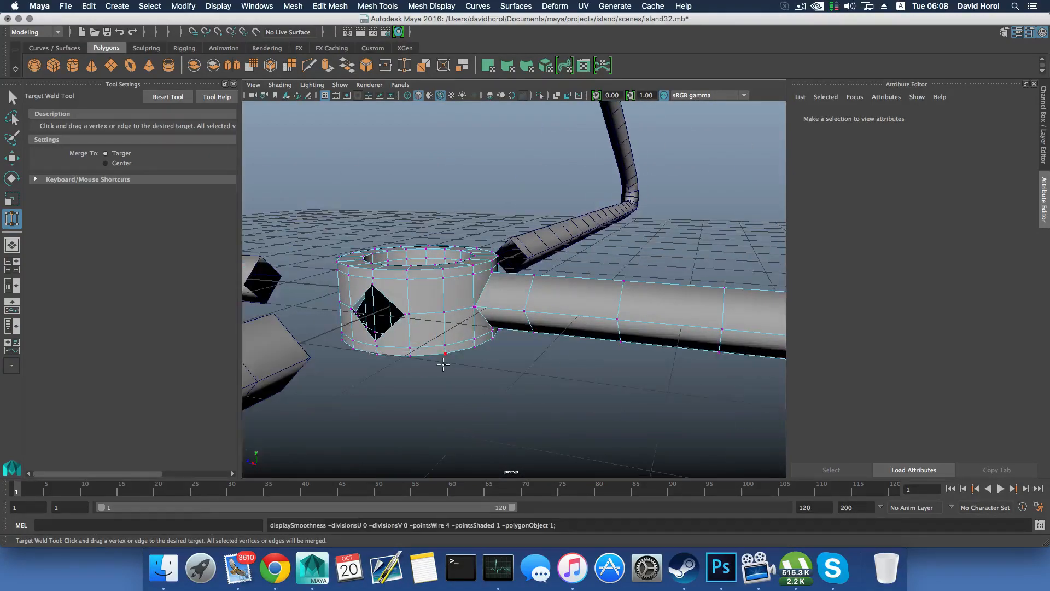
left_click_drag(444, 364, 506, 352, "alt")
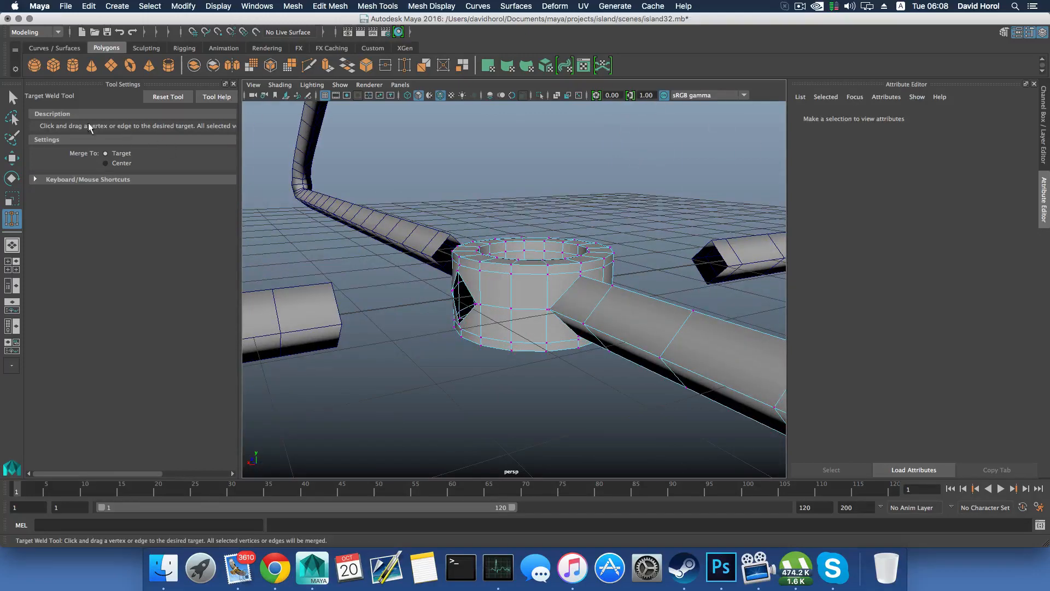
Step: Try moving the neighbouring unattached rod along X until its end meets the pipe's side opening
left_click(12, 98)
left_click_drag(362, 264, 322, 353)
left_click_drag(367, 324, 348, 319, "alt")
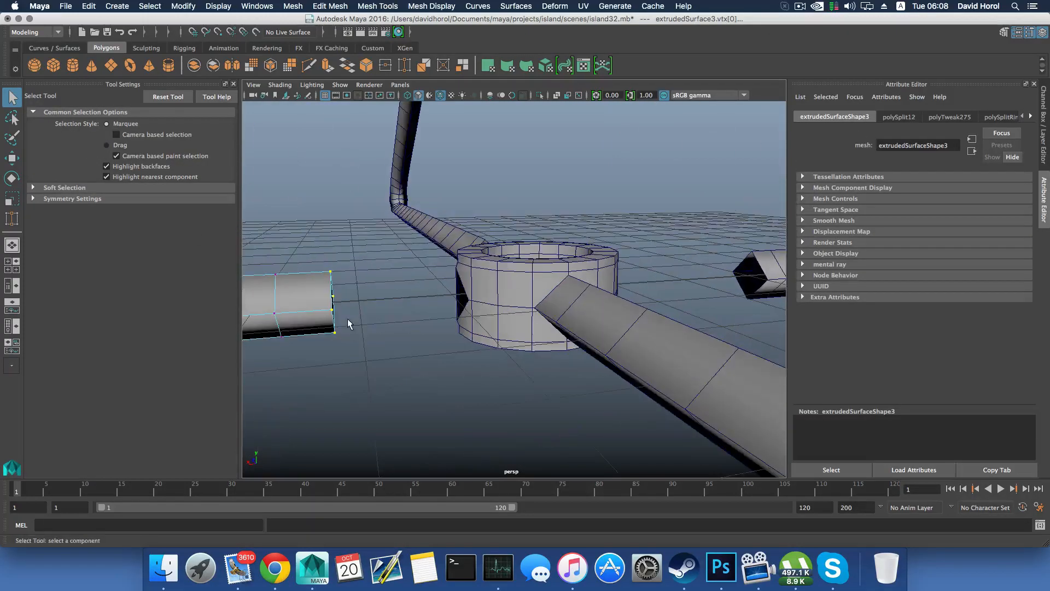
key("F8")
scroll(386, 324, "down", 5)
key("w")
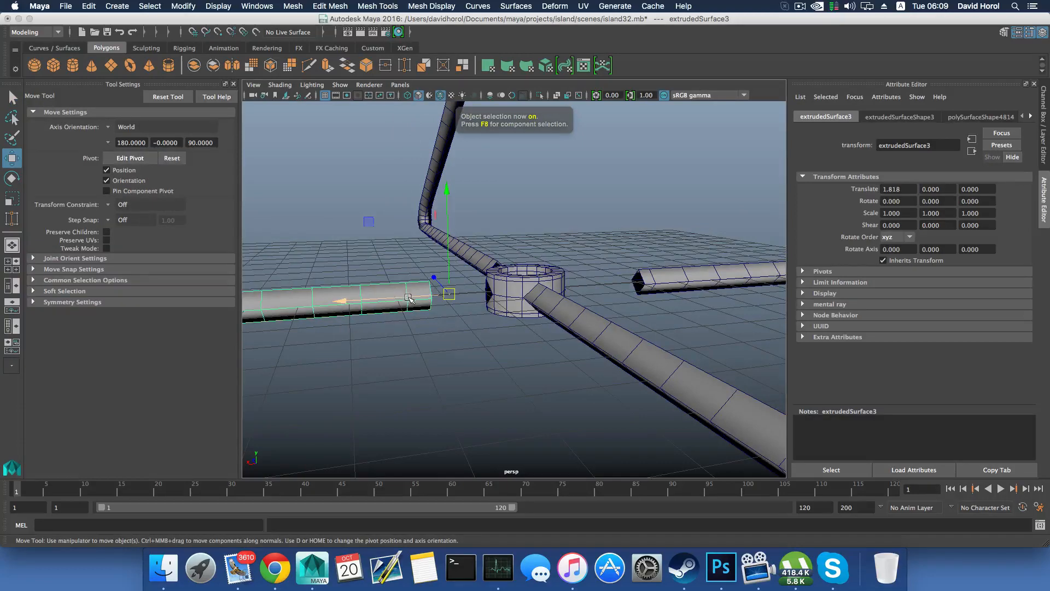
left_click_drag(408, 298, 438, 300)
scroll(468, 300, "up", 4)
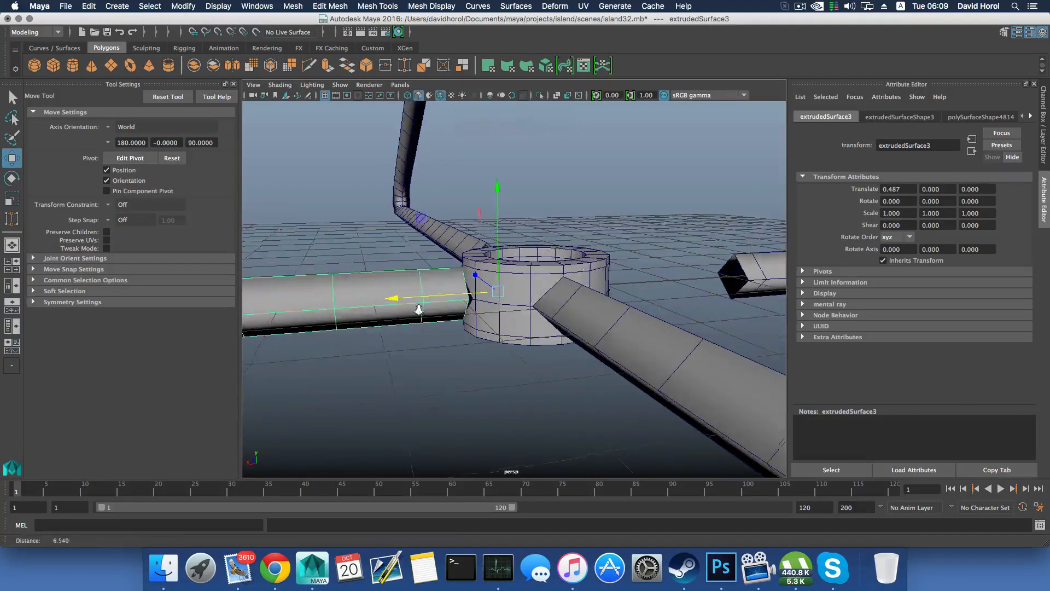
left_click_drag(412, 300, 378, 304)
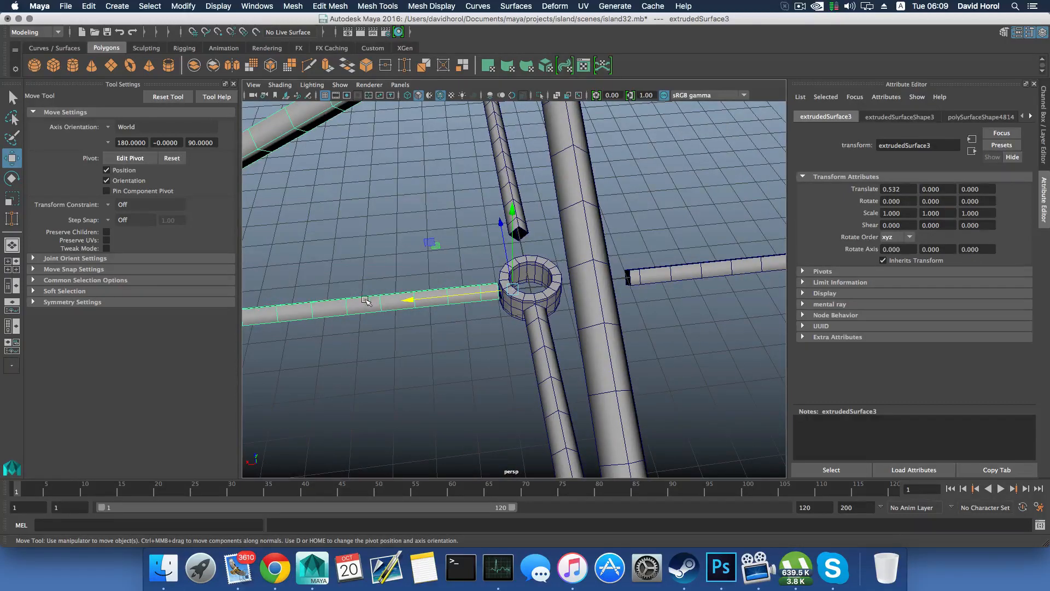
Step: Delete the three unwelded rods around the pipe, keeping only the rod joined to it
key("Delete")
left_click(504, 164)
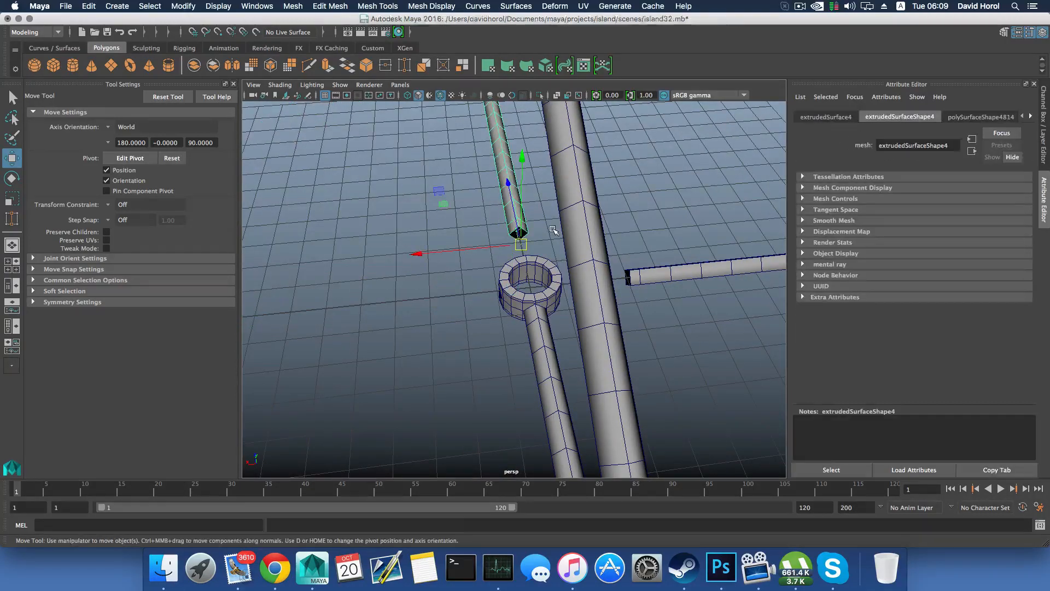
key("Delete")
left_click(657, 276)
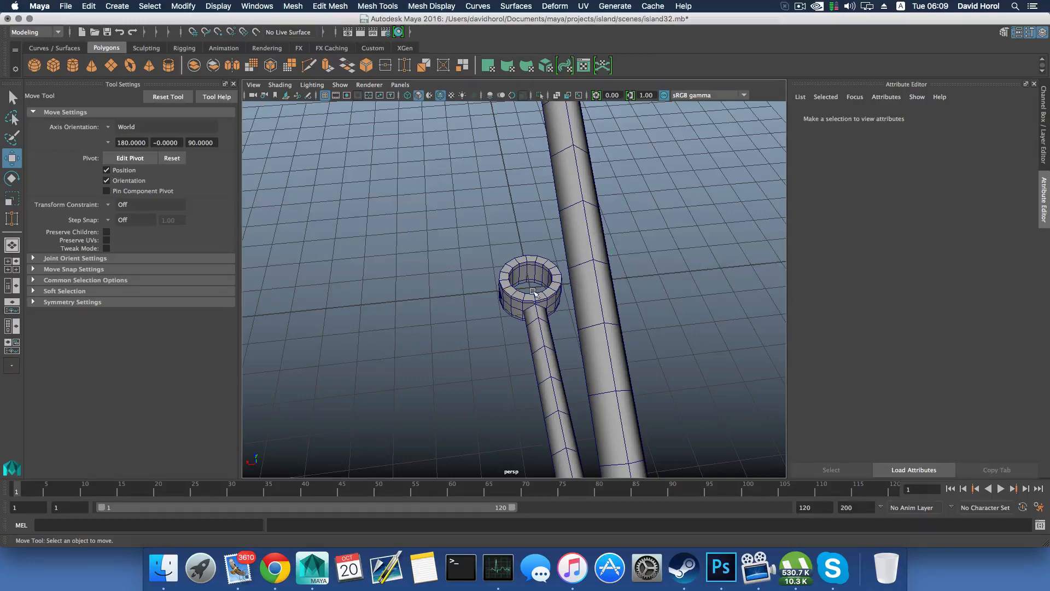
Step: Delete the lower pipe's faces all around the ring, keeping only the quarter section welded to the rod
mouse_move(533, 291)
left_mouse_down("alt")
mouse_move(521, 323)
mouse_move(476, 302)
mouse_move(543, 294)
mouse_move(545, 304)
left_mouse_up("alt")
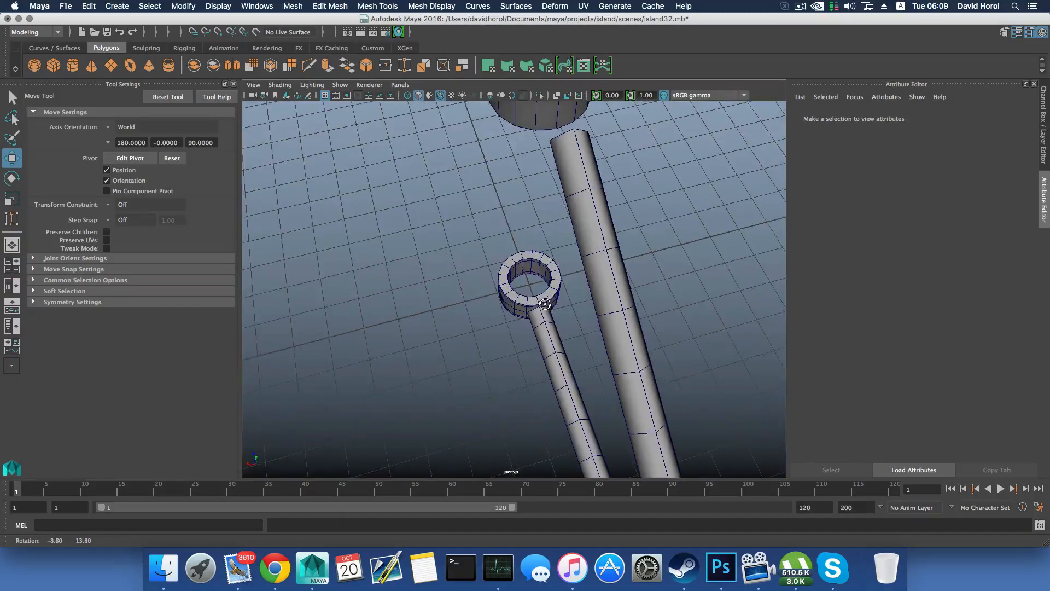
right_click(511, 280)
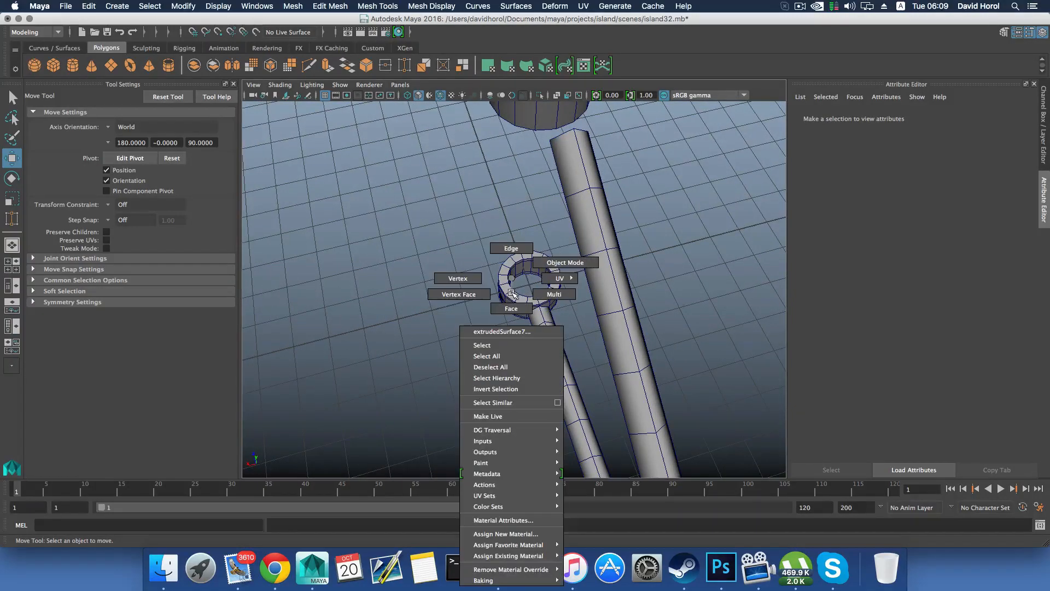
right_click_drag(504, 298, 508, 308)
left_click_drag(507, 308, 604, 320, "alt")
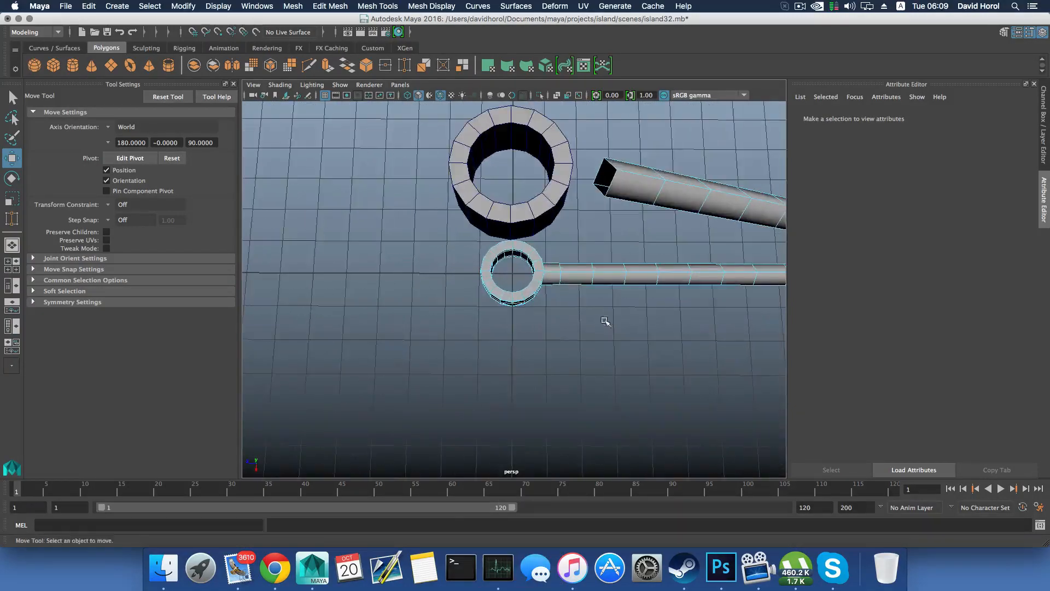
left_click_drag(502, 259, 480, 227, "alt")
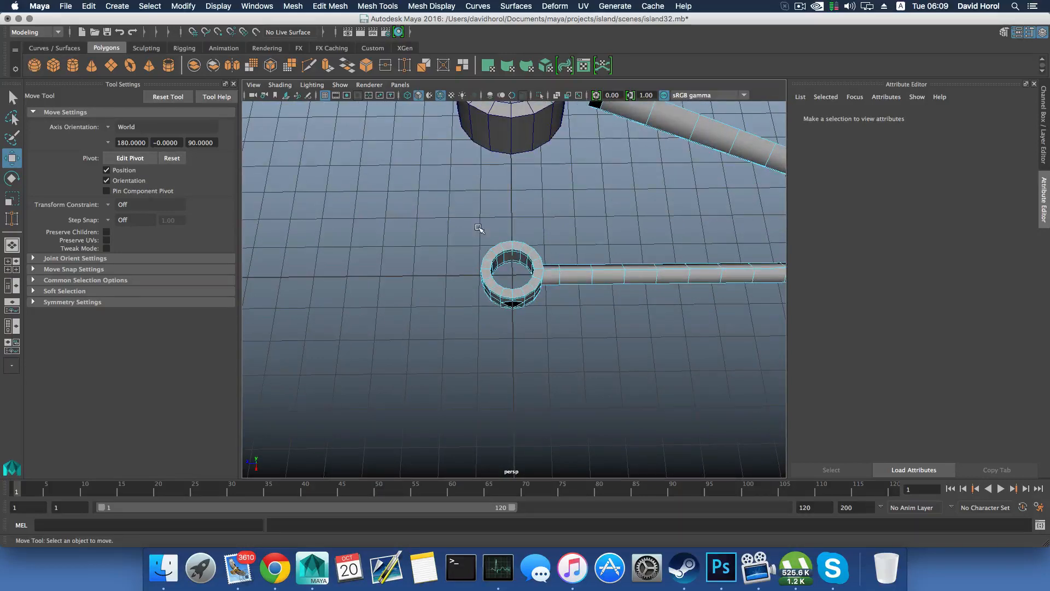
mouse_move(508, 337)
left_mouse_down()
mouse_move(517, 329)
mouse_move(478, 330)
mouse_move(506, 333)
left_mouse_up()
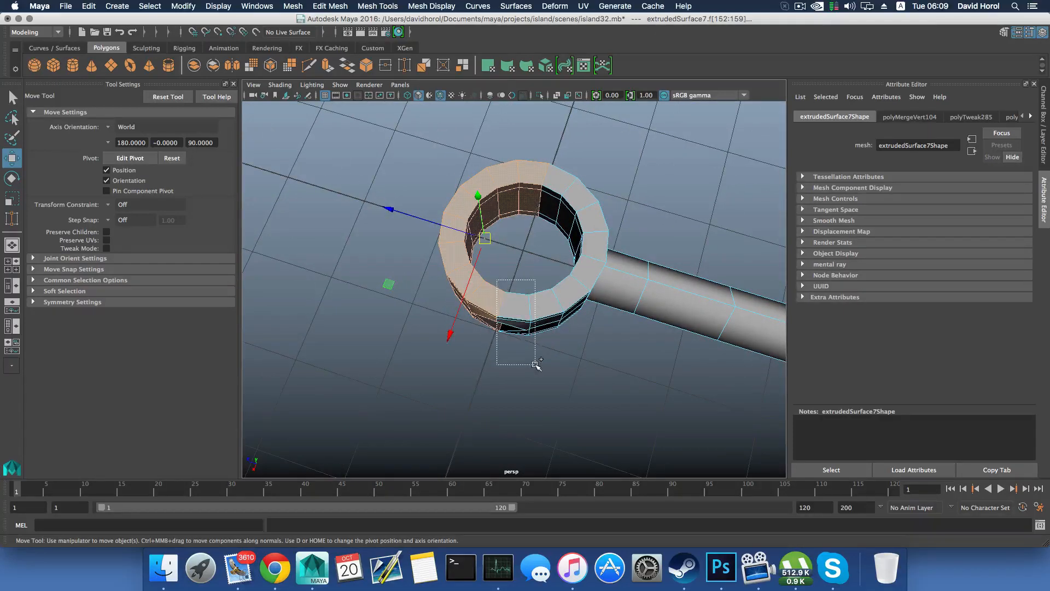
left_click_drag(564, 339, 549, 305, "alt")
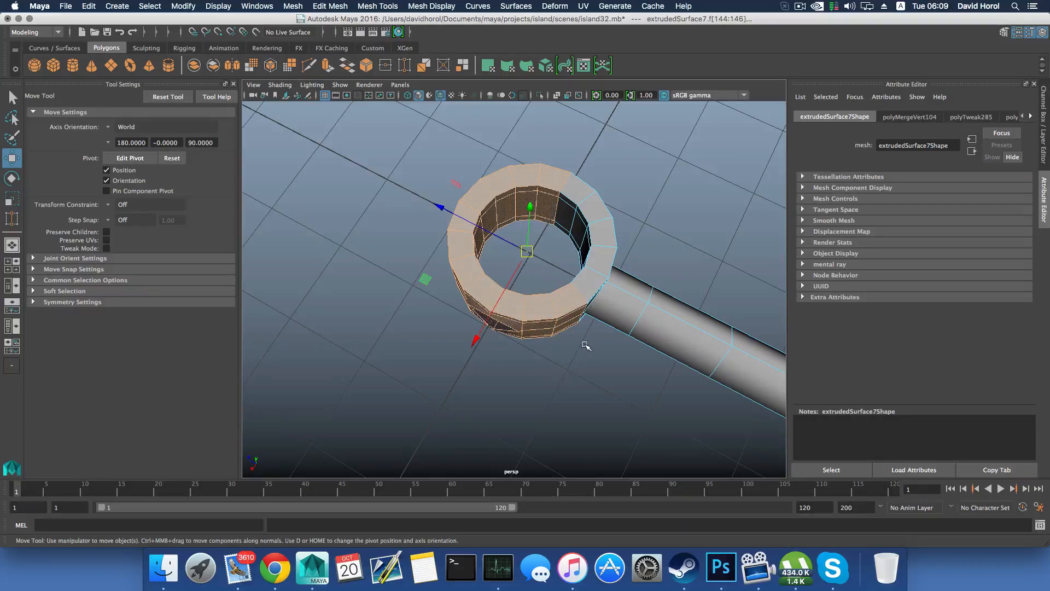
key("super+z")
key("super+z")
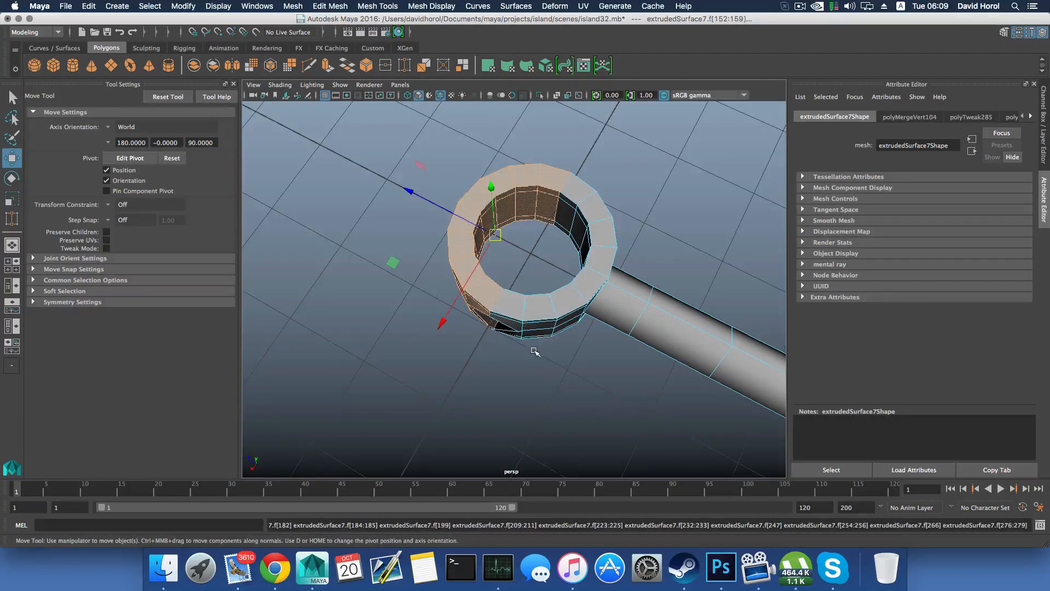
left_click_drag(535, 351, 491, 272, "alt")
left_click_drag(515, 356, 517, 356, "ctrl+shift")
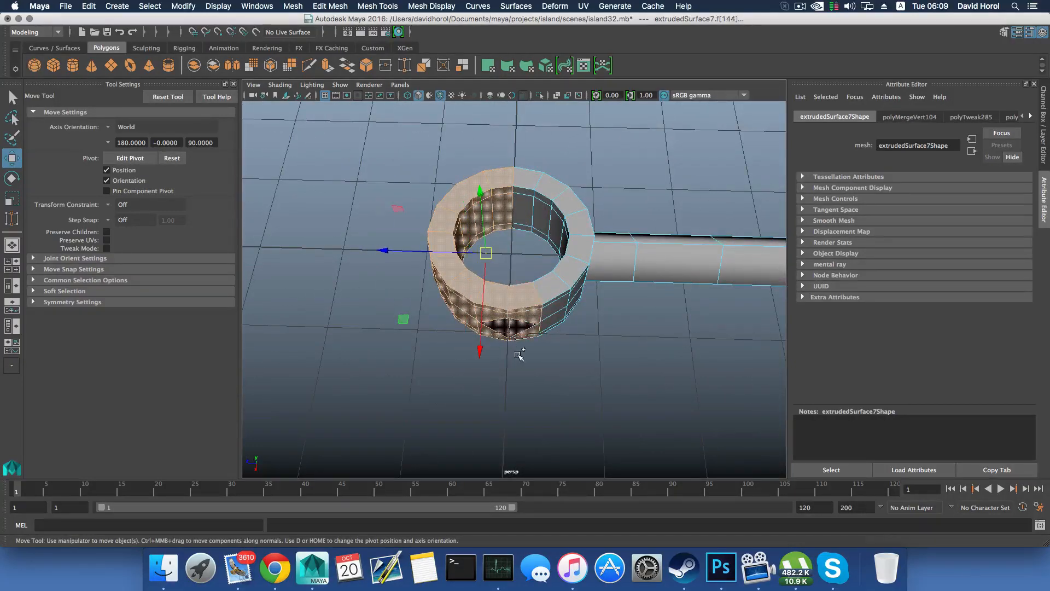
left_click_drag(549, 315, 520, 339, "alt")
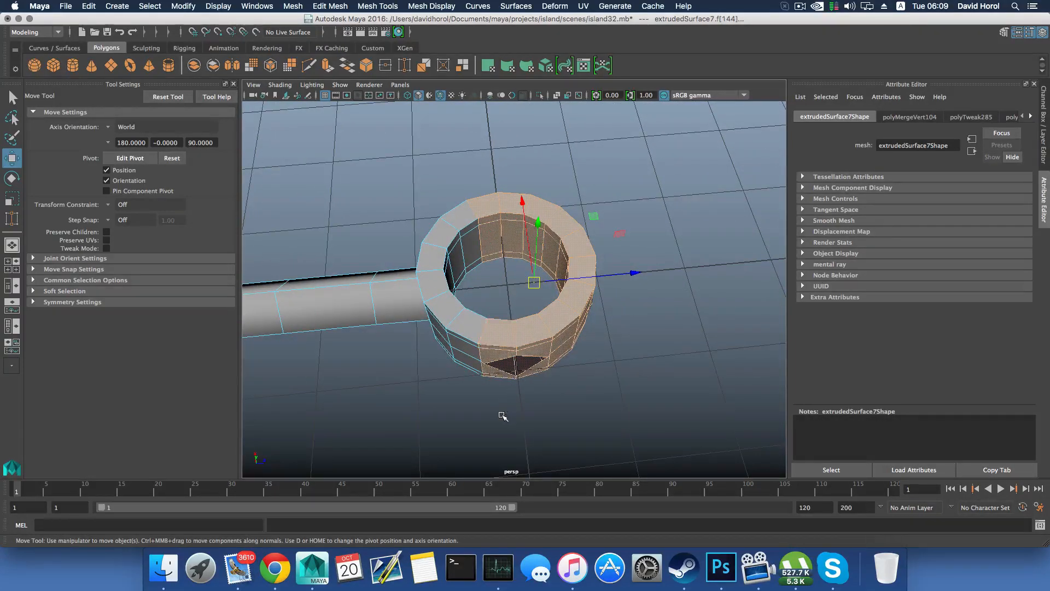
left_click_drag(502, 416, 571, 332, "alt")
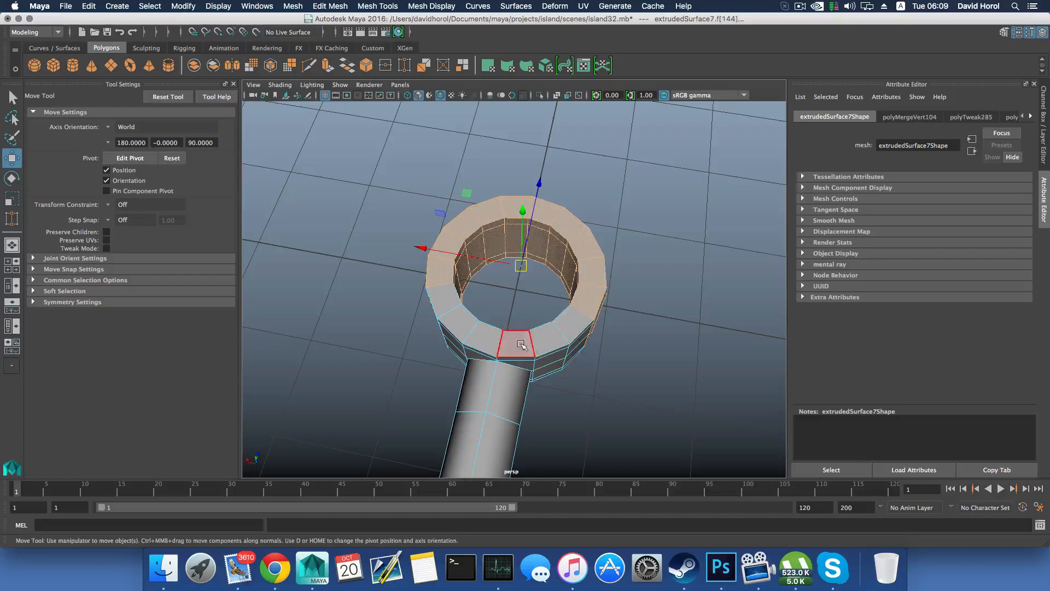
left_click_drag(467, 330, 502, 317, "alt")
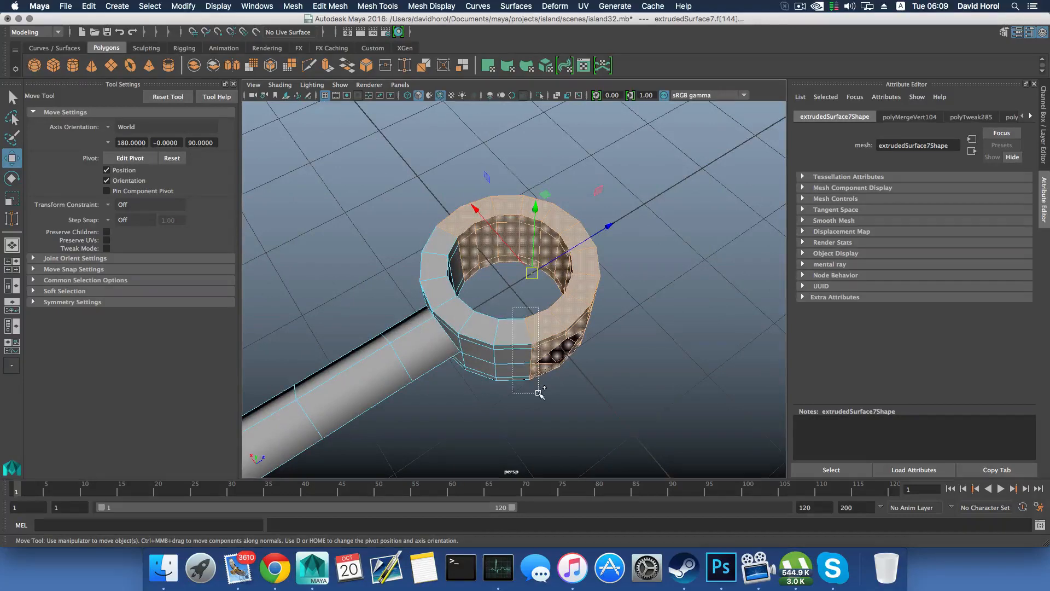
left_click_drag(538, 393, 538, 392, "ctrl+shift")
left_click_drag(450, 335, 551, 323, "alt")
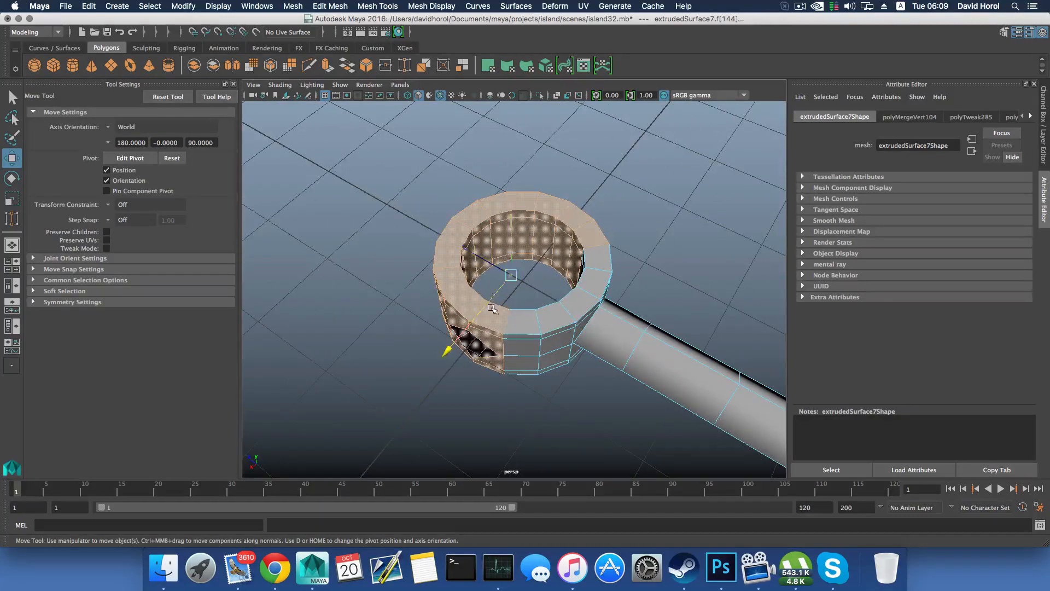
key("ctrl+z")
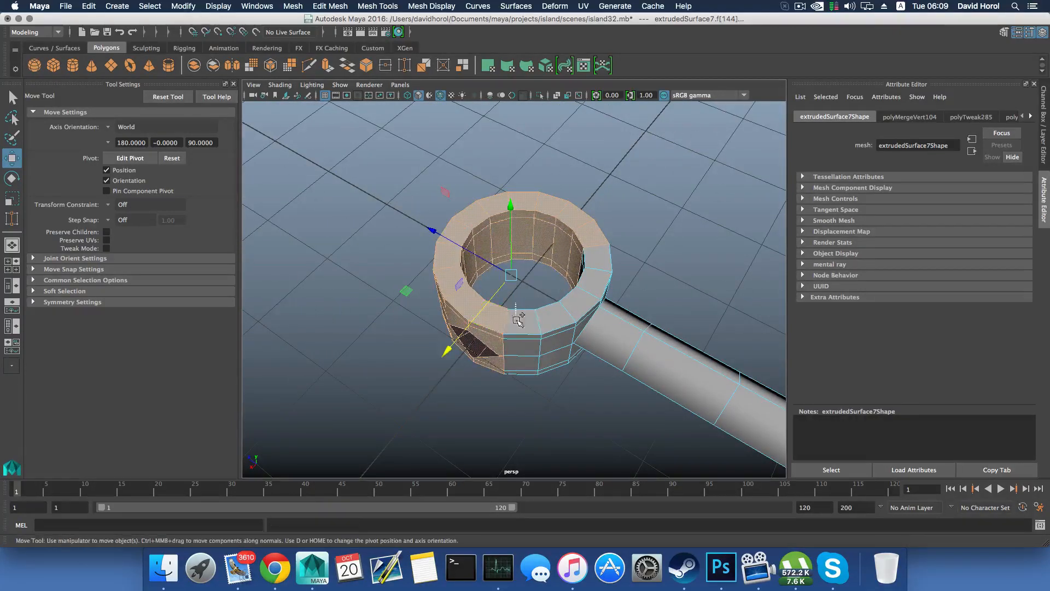
left_click_drag(505, 427, 506, 428, "ctrl+shift")
left_click_drag(566, 389, 598, 354, "alt")
key("Delete")
key("F8")
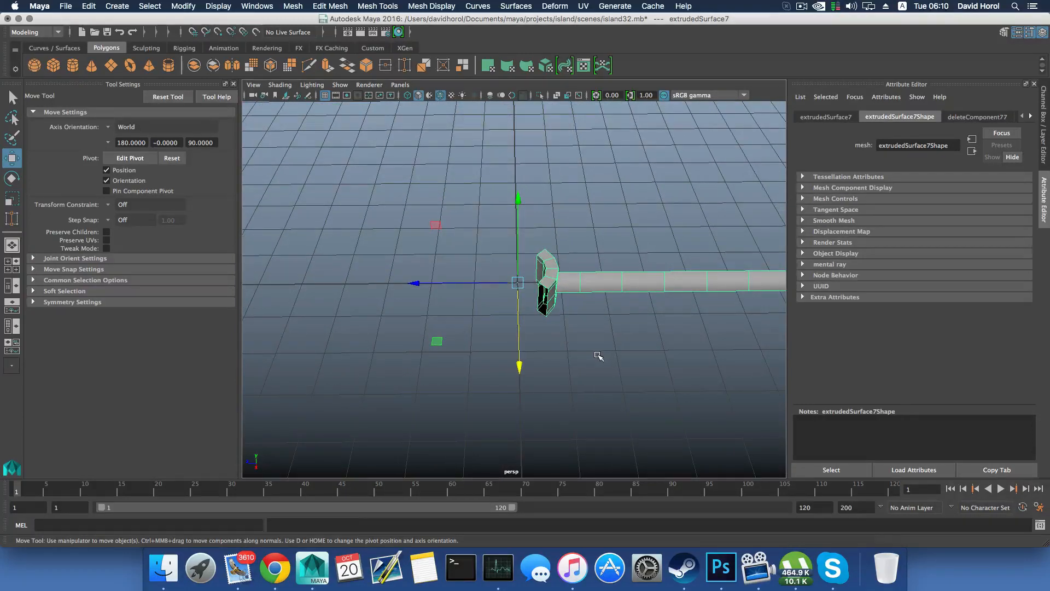
Step: Duplicate the quarter section with its rod three times, rotating each copy a further 90 degrees about Y to complete the ring
key("e")
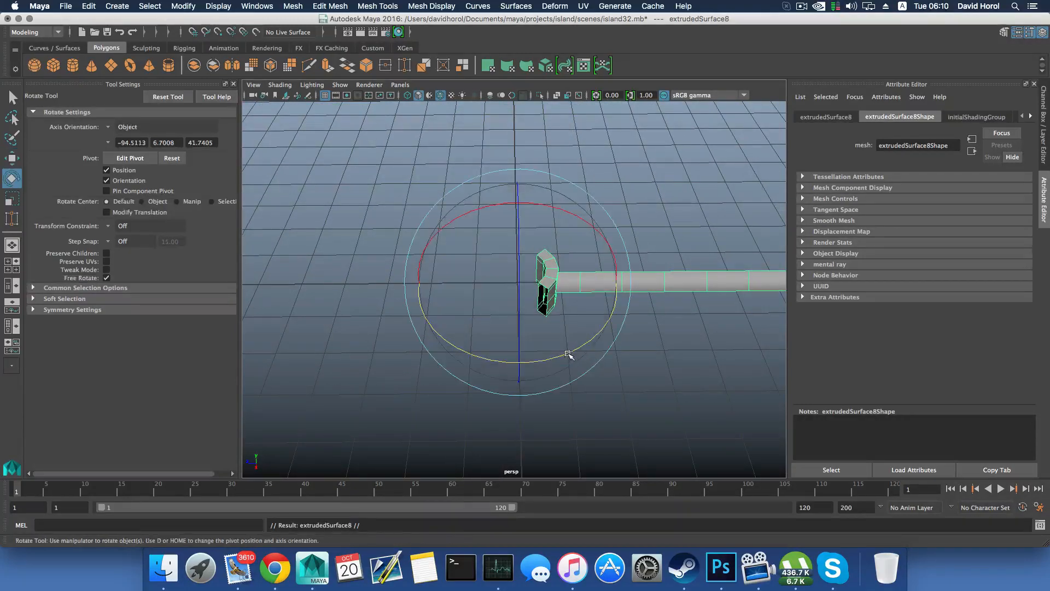
key("j")
left_click_drag(567, 354, 633, 282)
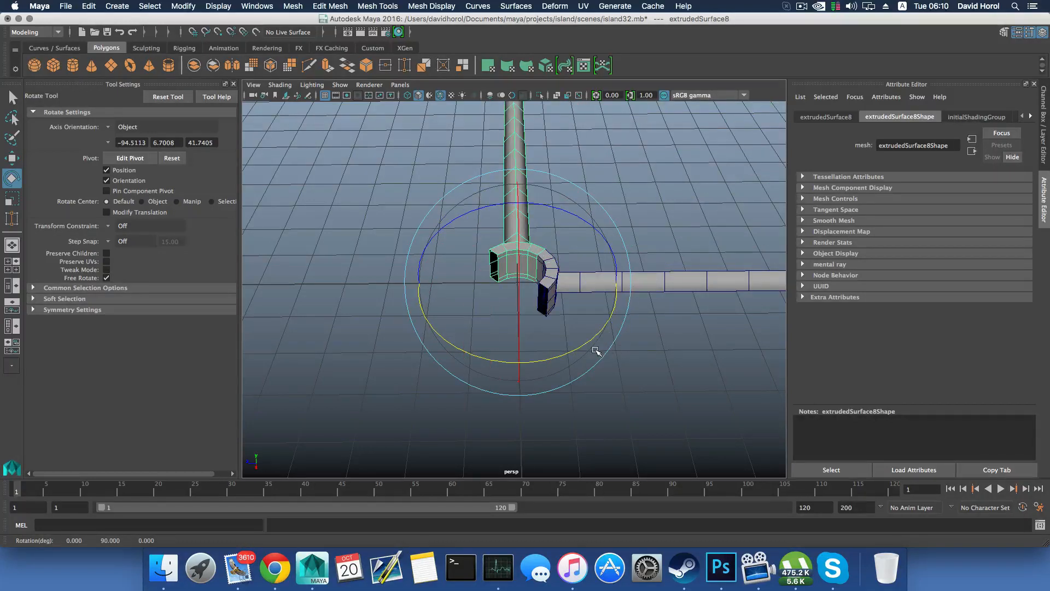
key("shift+d")
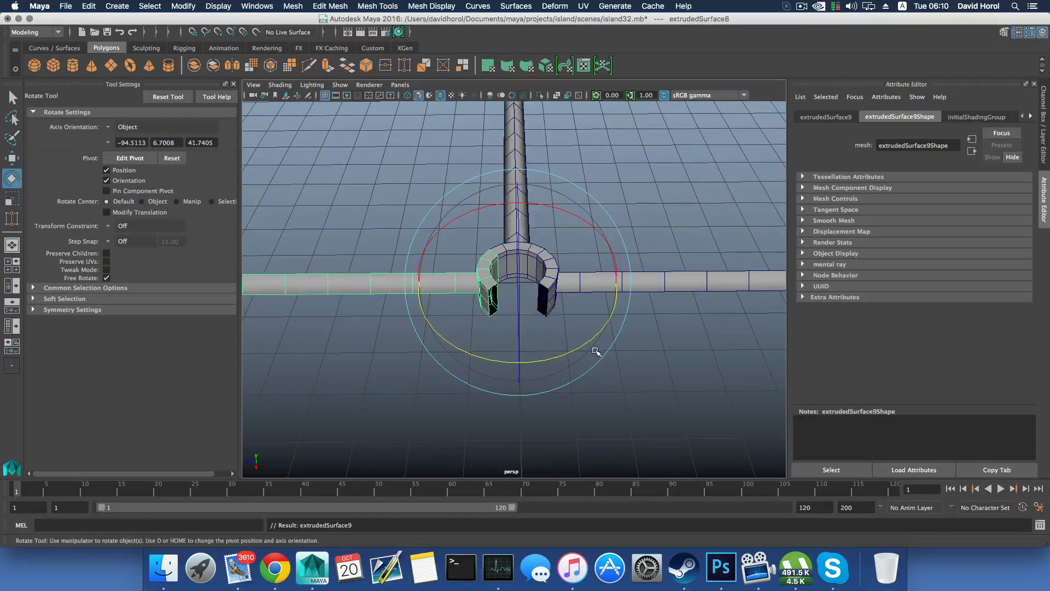
key("shift+d")
Step: Combine the four quarter sections and their rods into a single mesh
left_click_drag(607, 357, 549, 379, "alt")
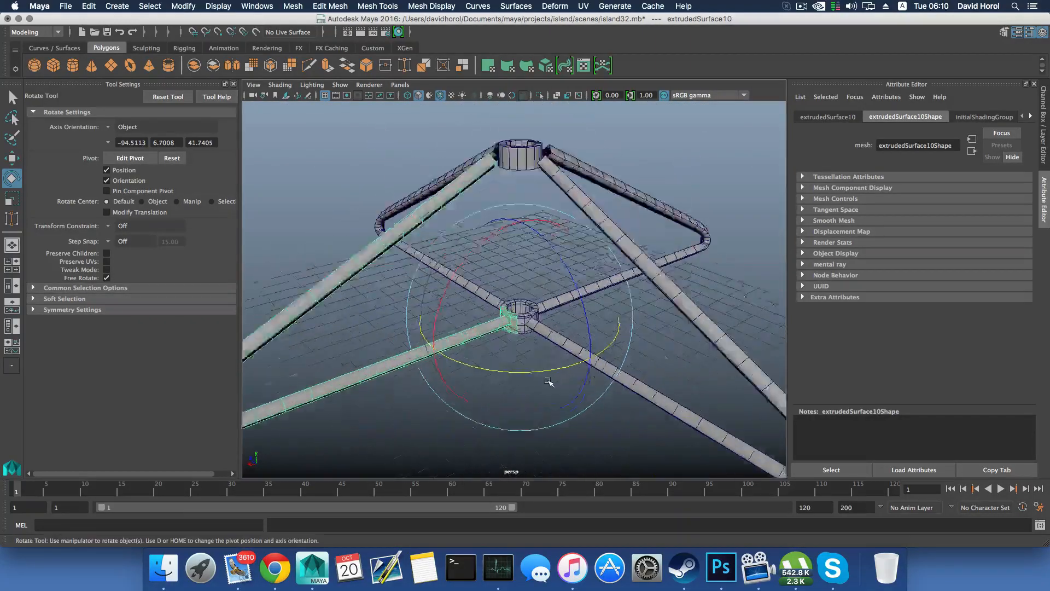
scroll(548, 380, "up", 5)
left_click_drag(624, 455, 624, 444)
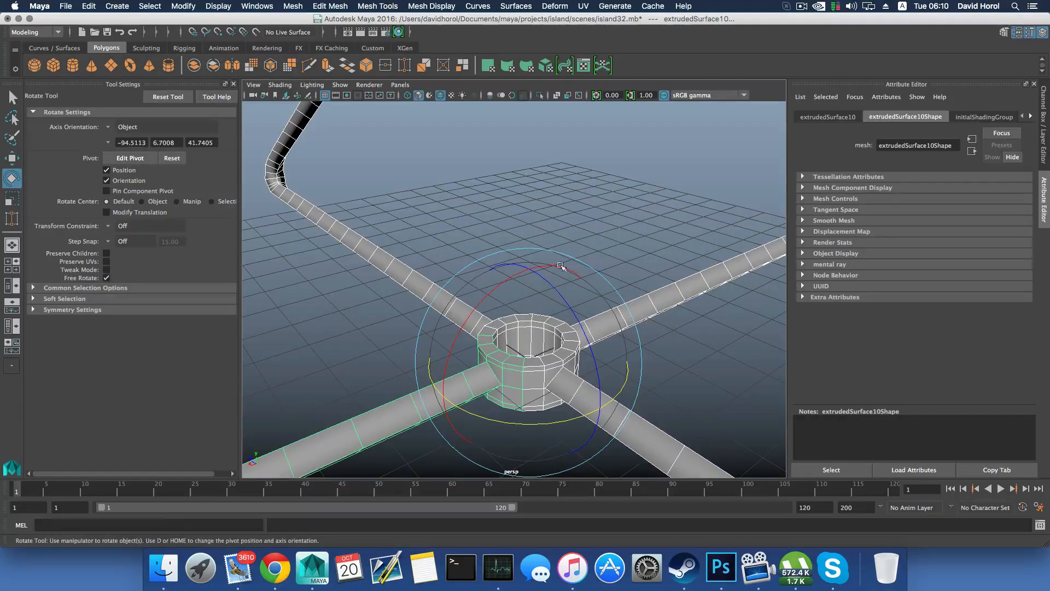
left_click(290, 6)
left_click(311, 46)
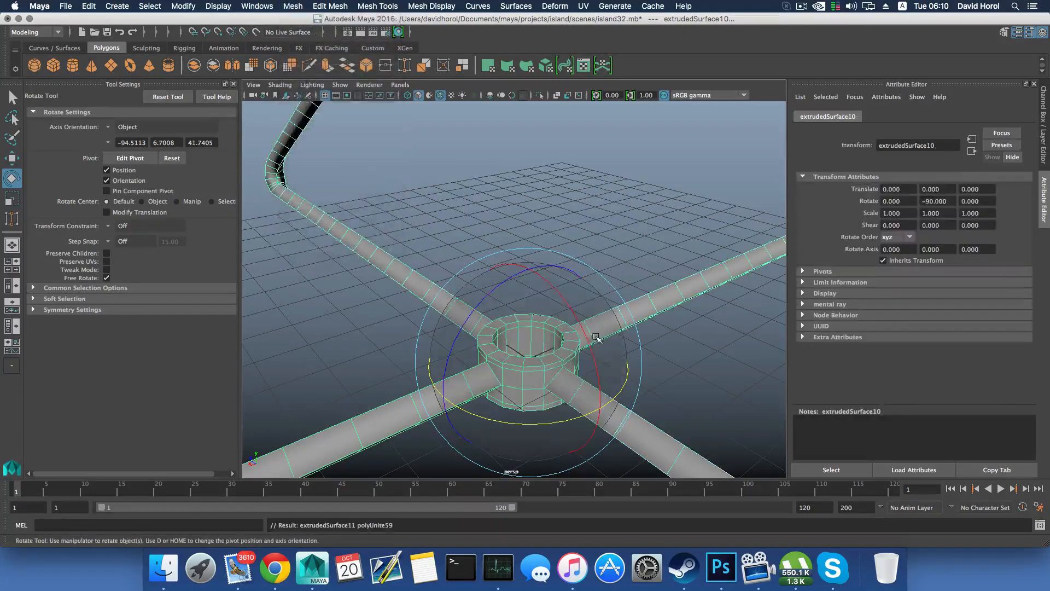
Step: Merge the coincident vertices around the lower pipe with a 0.0001 threshold, return to object selection and deselect the mesh
left_click_drag(596, 343, 584, 321, "alt")
right_click(621, 328)
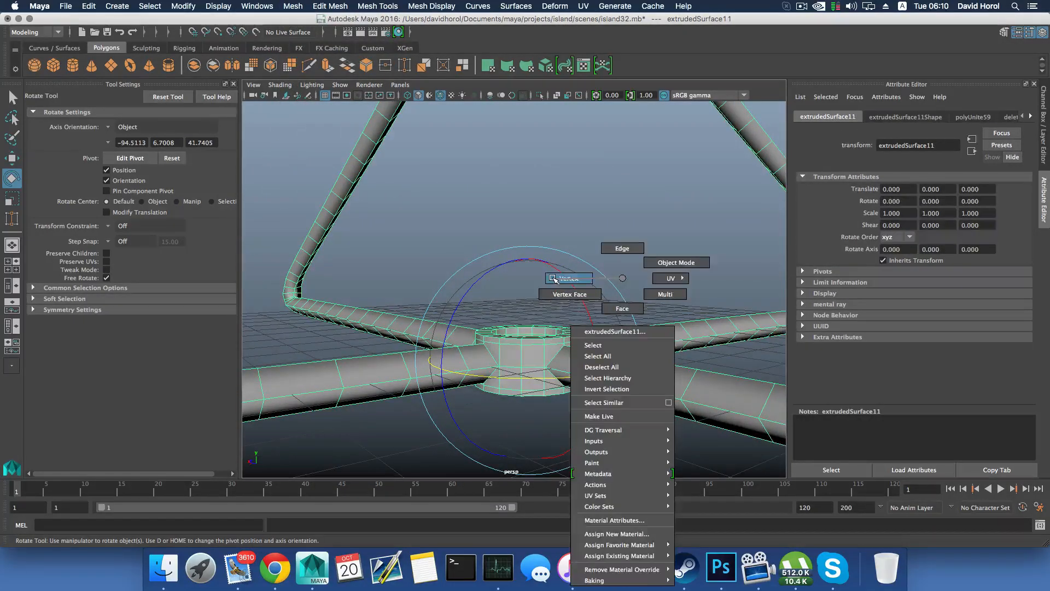
right_click_drag(553, 277, 549, 278)
left_click_drag(429, 290, 481, 366, "alt")
middle_click_drag(480, 366, 466, 321, "alt")
left_click_drag(573, 419, 555, 389)
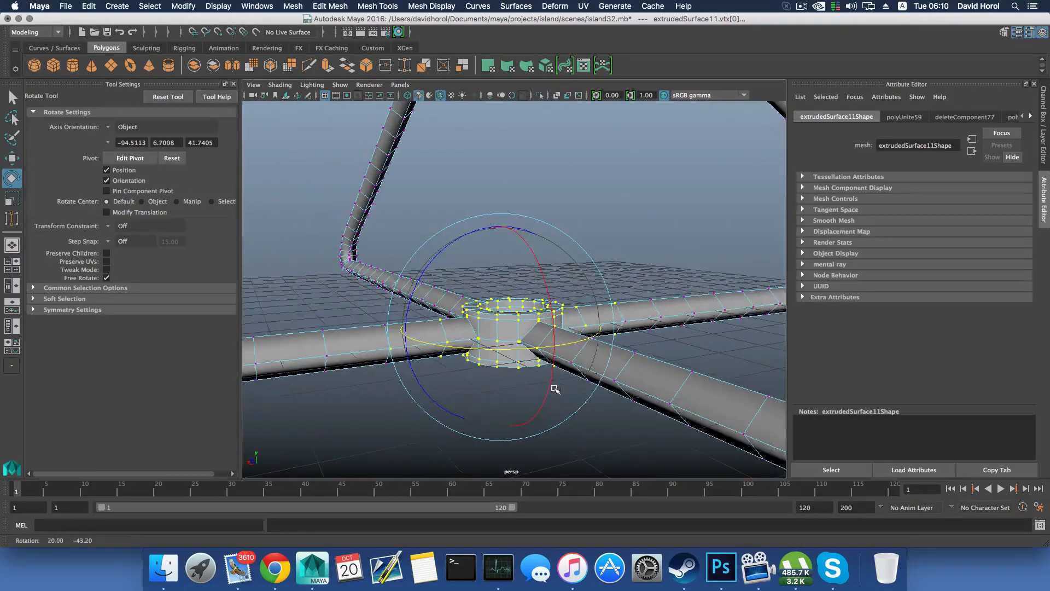
left_click(339, 5)
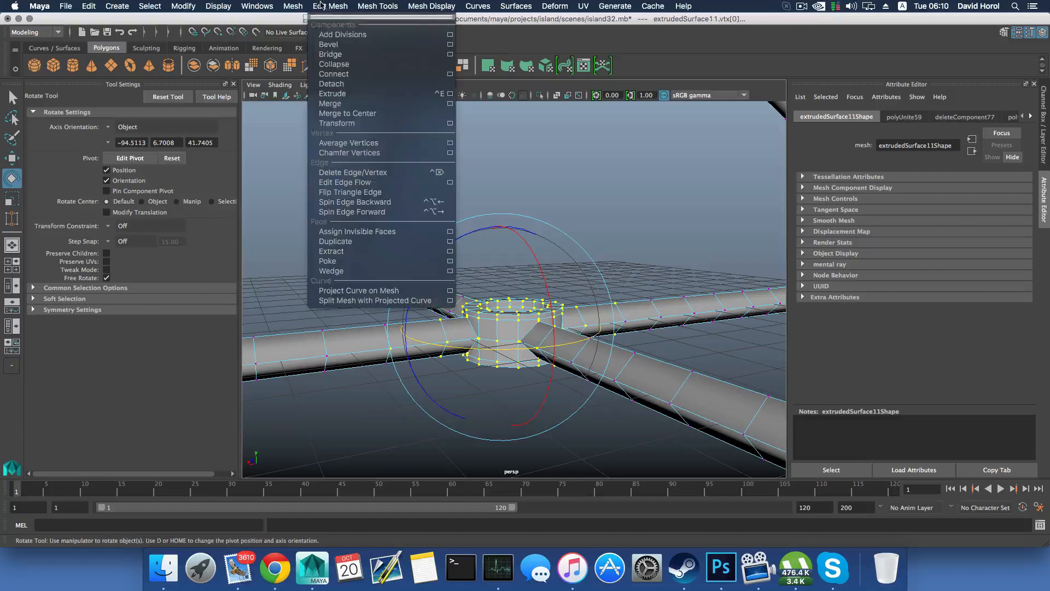
left_click(452, 104)
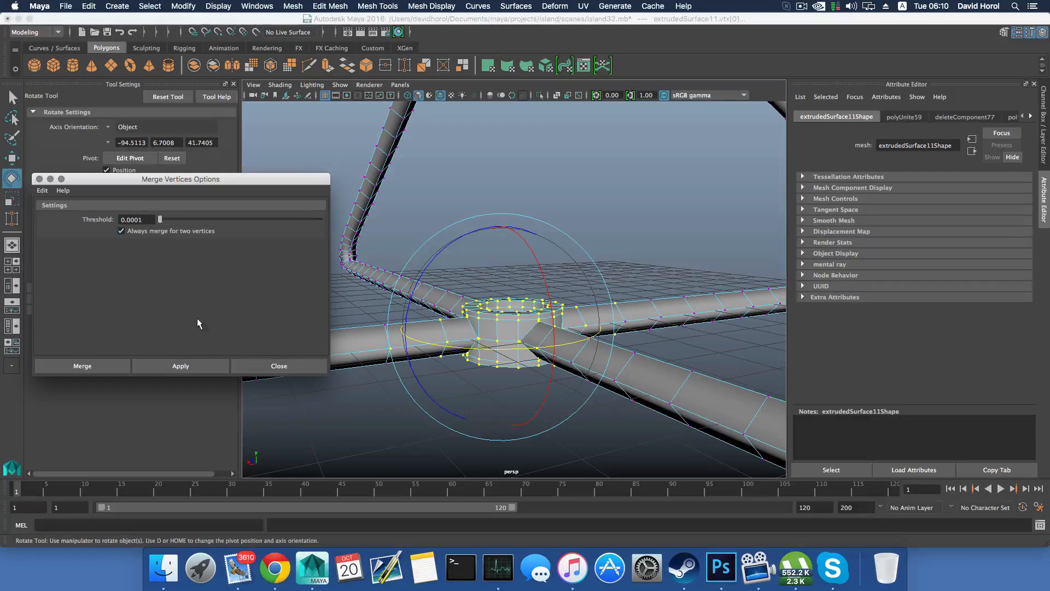
left_click(195, 364)
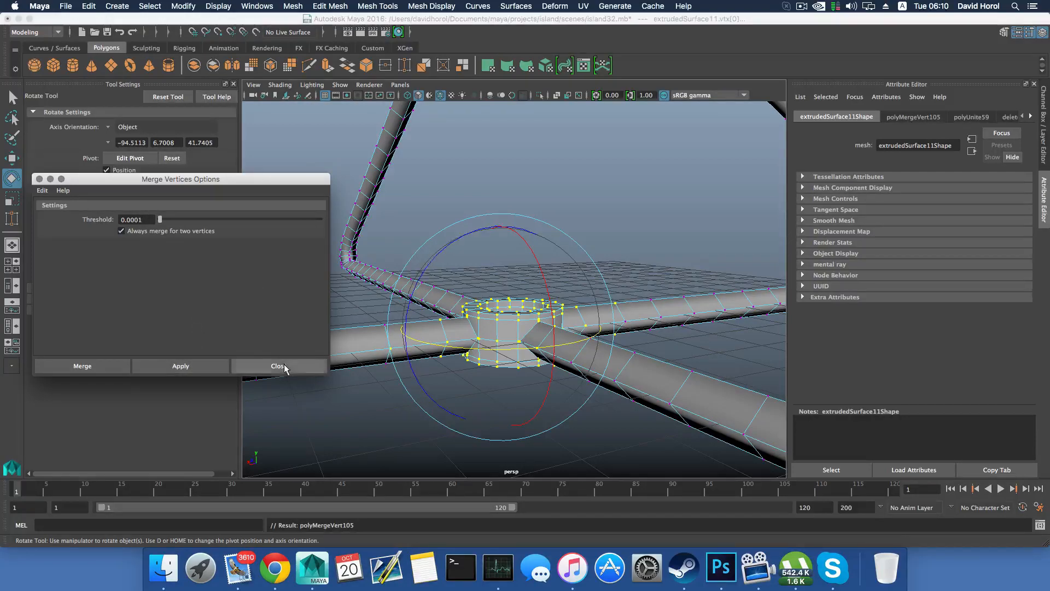
left_click(279, 366)
key("F8")
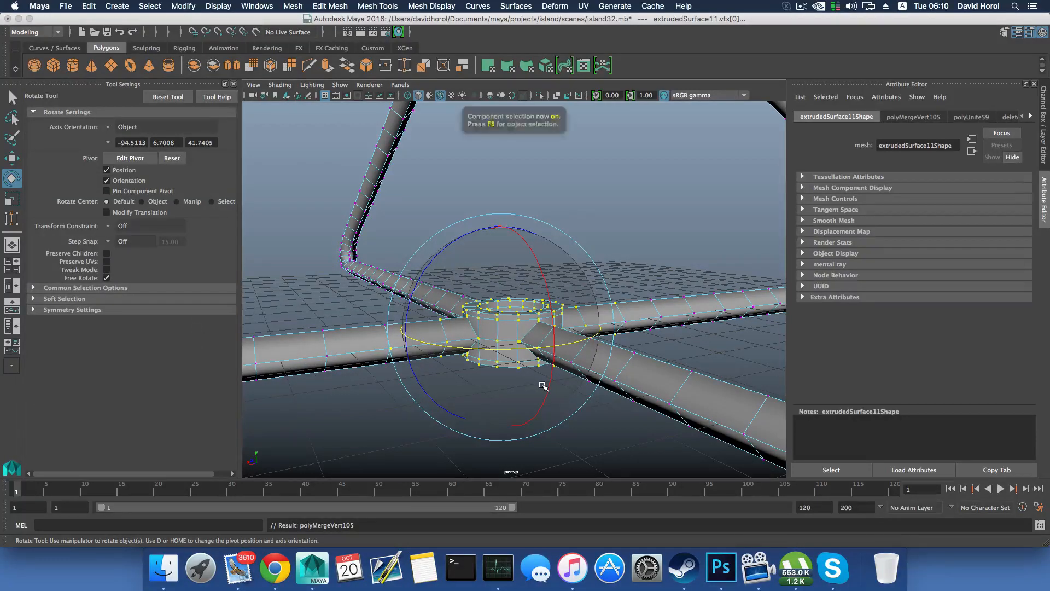
key("F8")
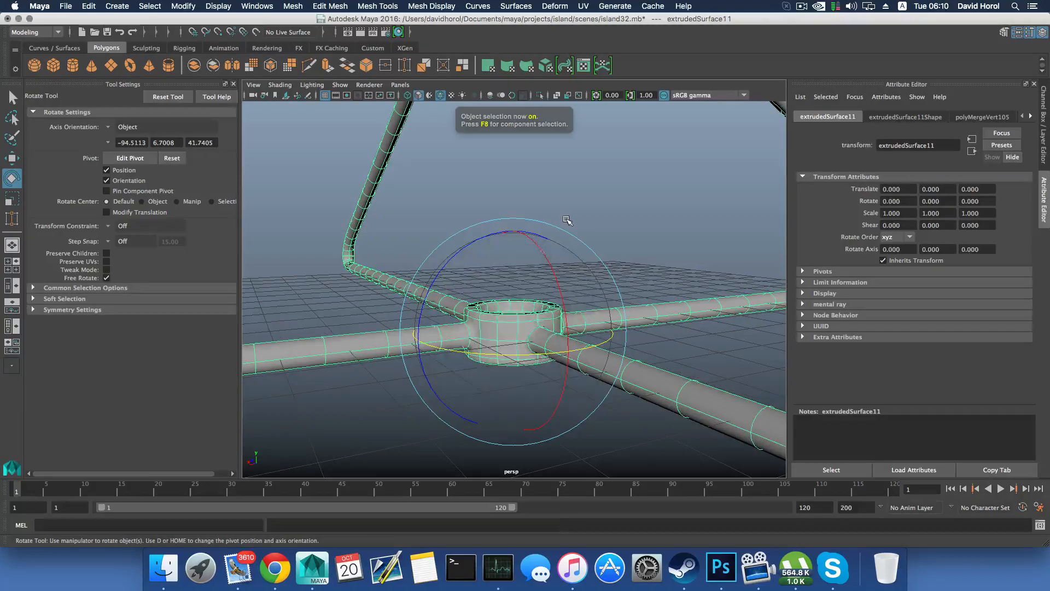
left_click(566, 220)
Step: Delete the separate upper pipe between the open ends of the four rods
left_click_drag(596, 290, 476, 365, "alt")
left_click(494, 348)
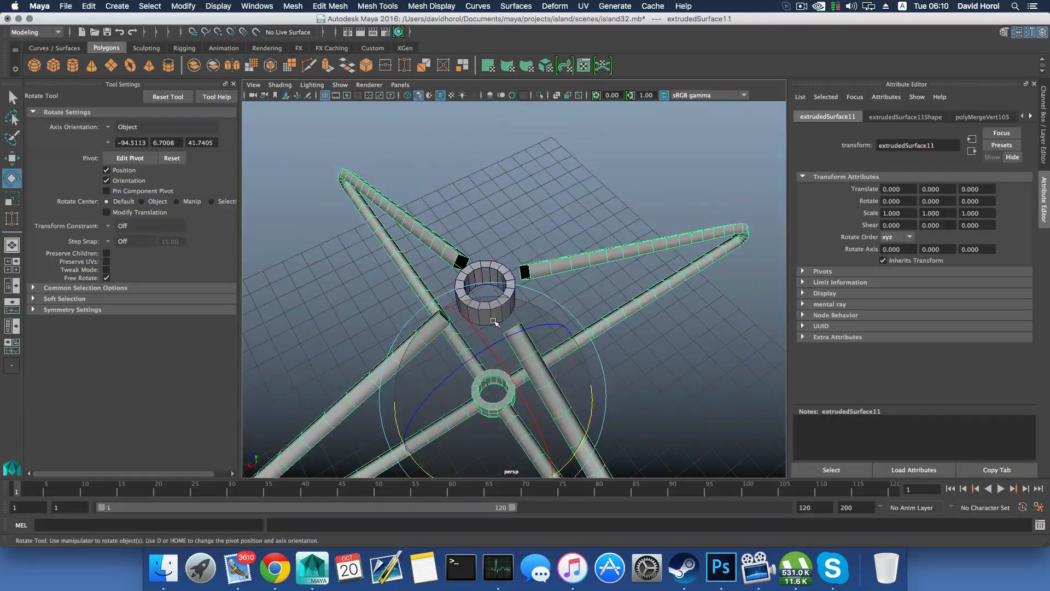
left_click_drag(495, 331, 501, 280, "alt")
left_click(489, 205)
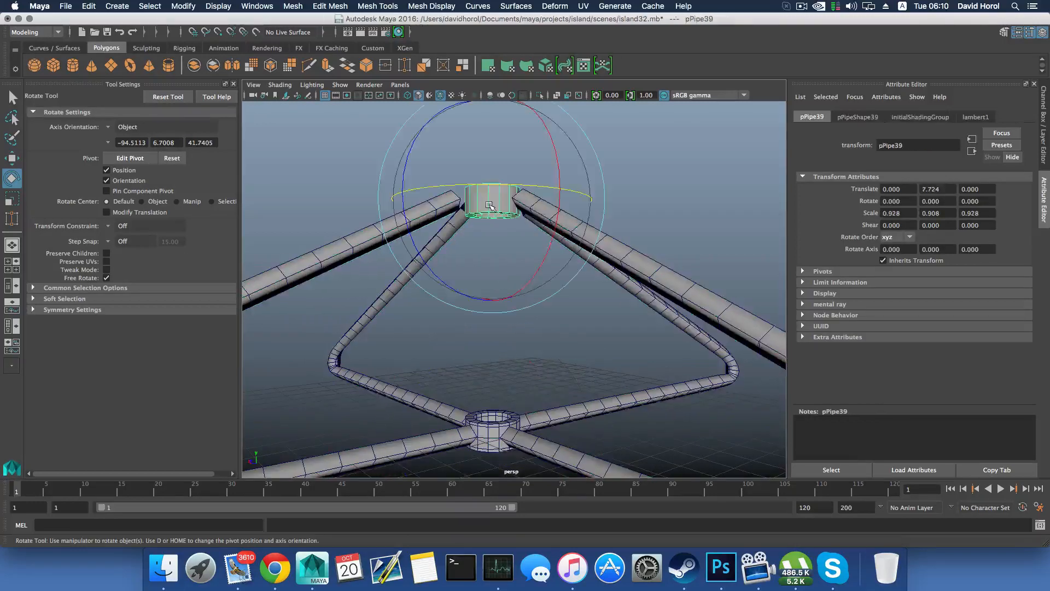
key("Delete")
Step: Select the vertices at the open upper end of one rod and activate the Move tool
left_click_drag(489, 205, 436, 197, "alt")
right_click(514, 273)
left_click(460, 273)
key("w")
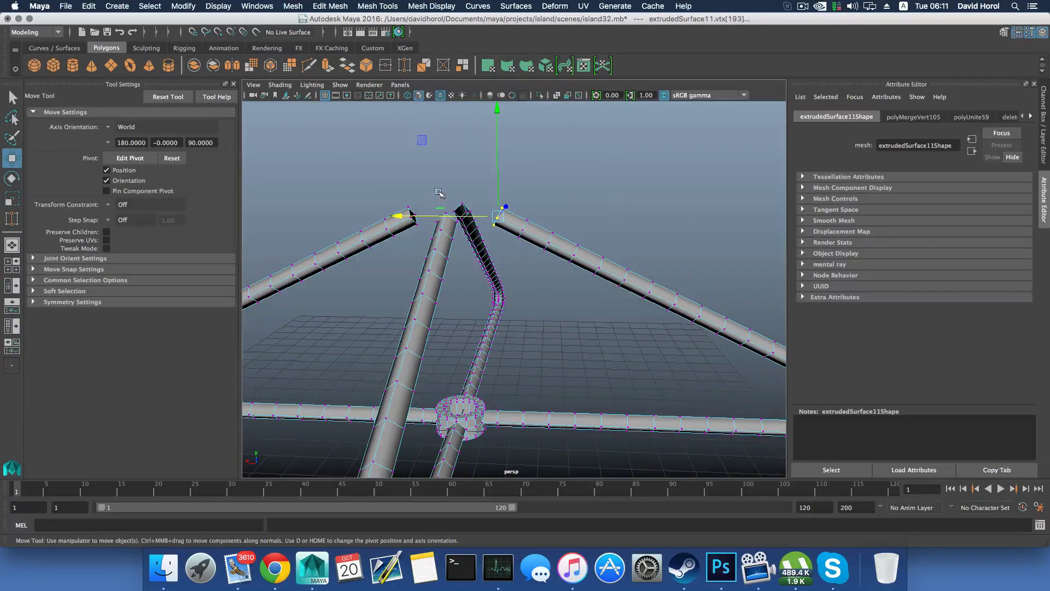
Step: Try the Component axis orientation for moving the rod-end vertices and restore World orientation
left_click(108, 127)
left_click(127, 154)
left_click_drag(258, 180, 552, 274, "alt")
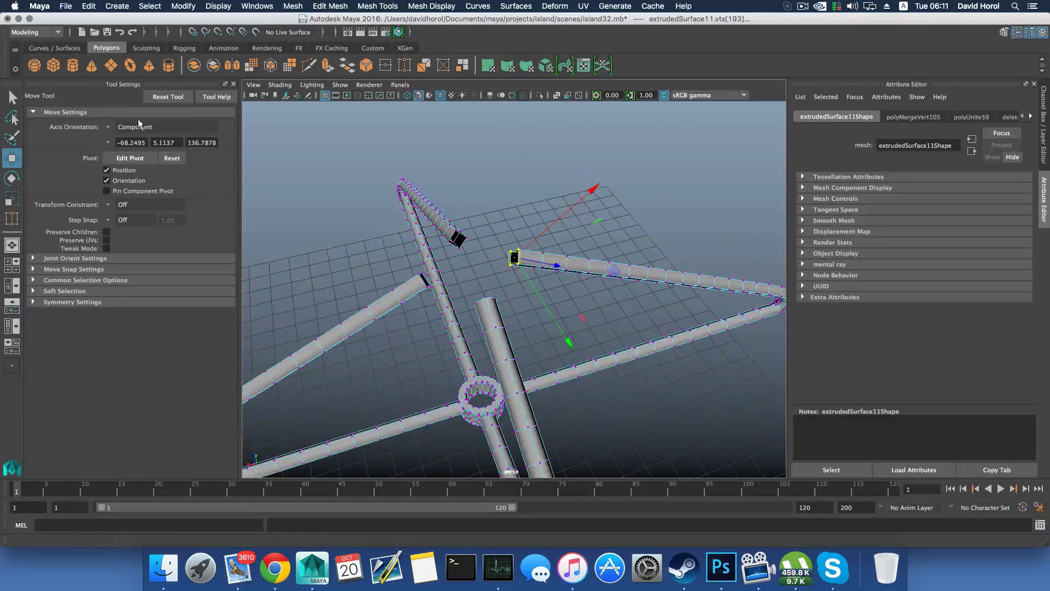
left_click(111, 128)
left_click(129, 144)
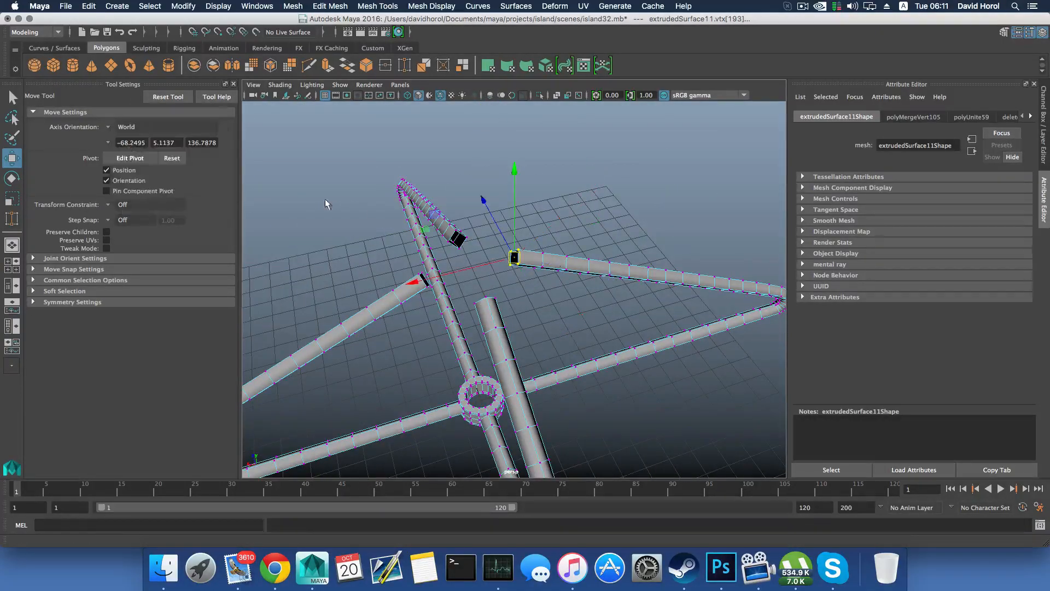
Step: Move the selected rod's open end in to the centre of the frame and raise it in line with the rod's slope
left_click_drag(325, 204, 454, 218, "alt")
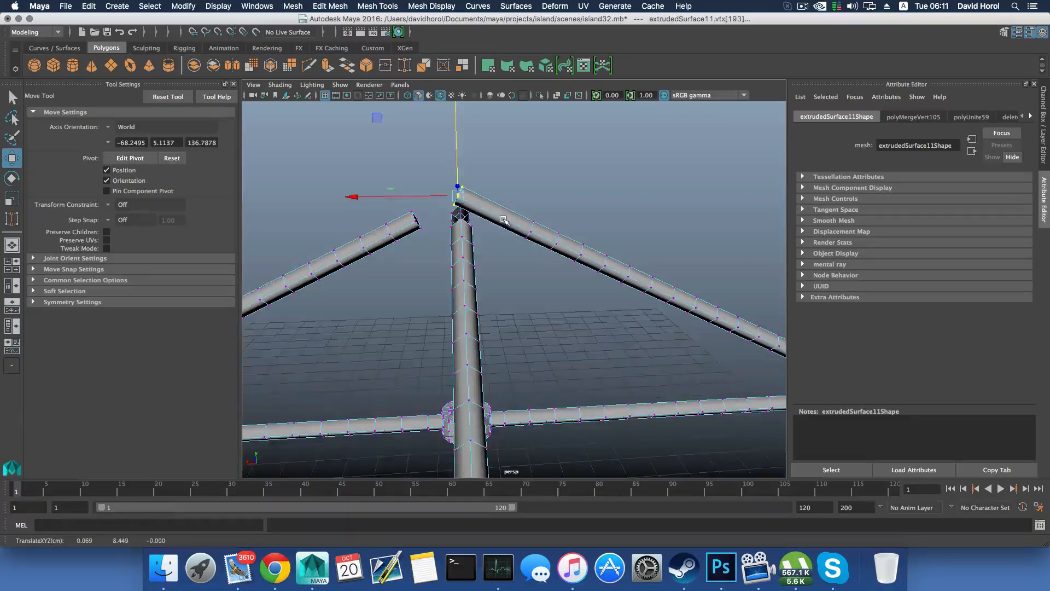
left_click_drag(504, 219, 527, 216, "alt")
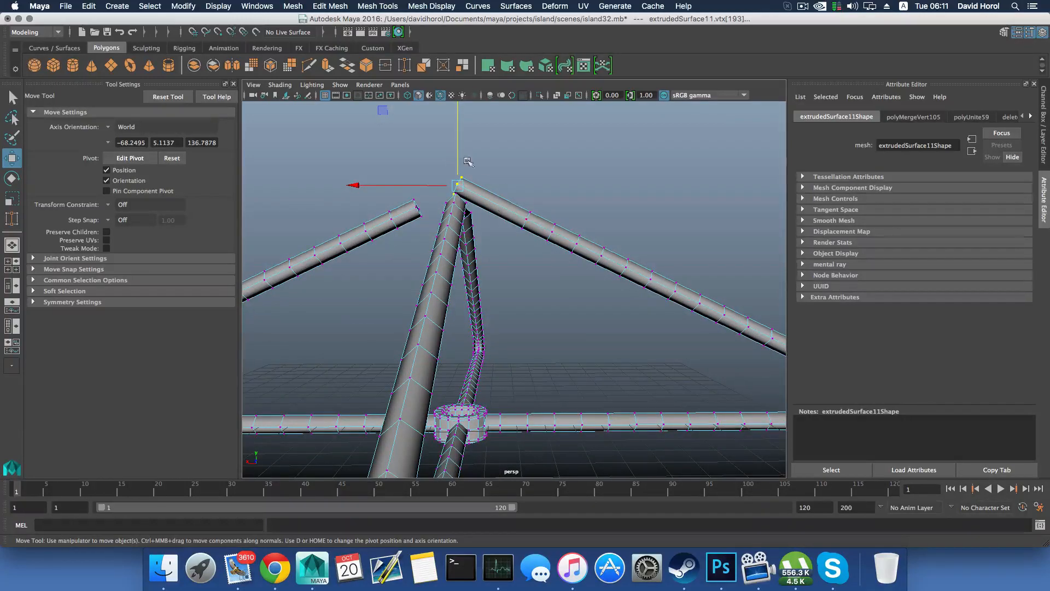
left_click_drag(456, 147, 458, 149)
Step: Move the neighbouring rod's open end up to the centre and reposition the first rod's end slightly short of the centre
left_click_drag(481, 206, 490, 228, "alt")
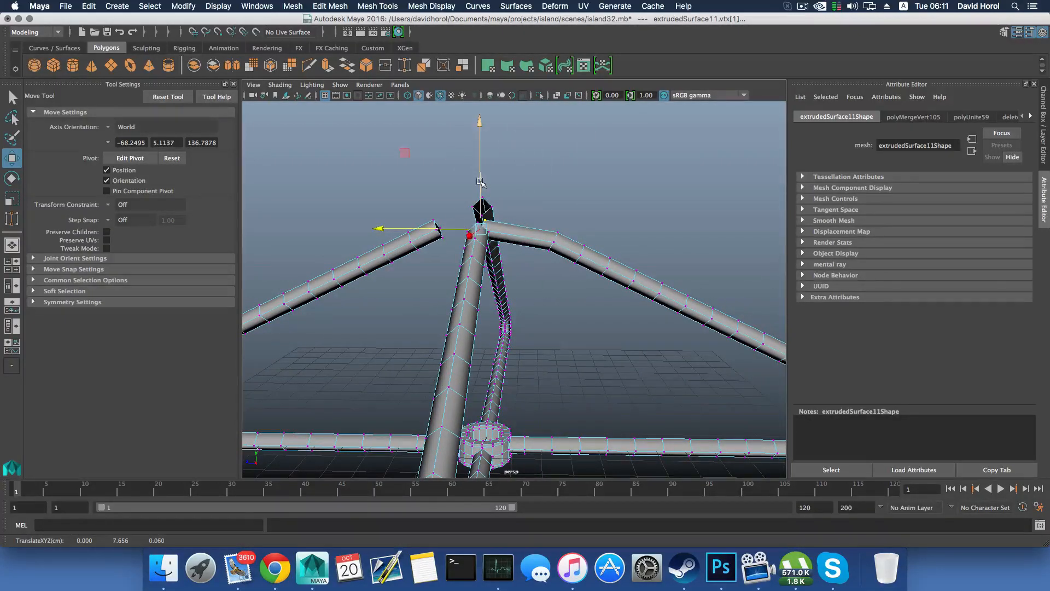
left_click_drag(478, 159, 554, 192, "alt")
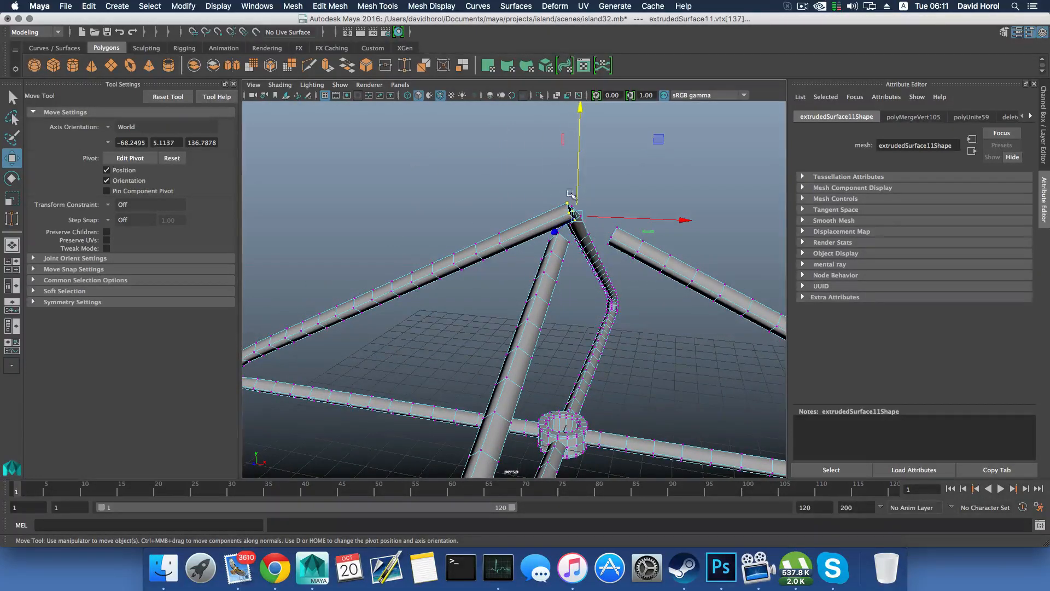
left_click_drag(574, 210, 520, 232, "alt")
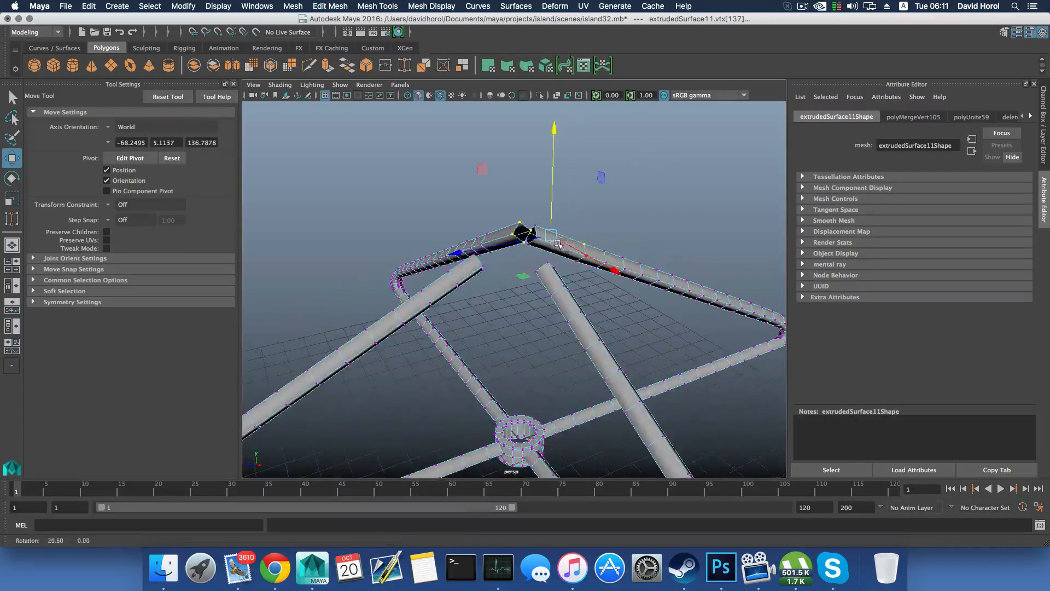
mouse_move(605, 226)
left_mouse_down("ctrl")
mouse_move(569, 266)
mouse_move(618, 269)
mouse_move(670, 228)
mouse_move(607, 216)
left_mouse_up("ctrl")
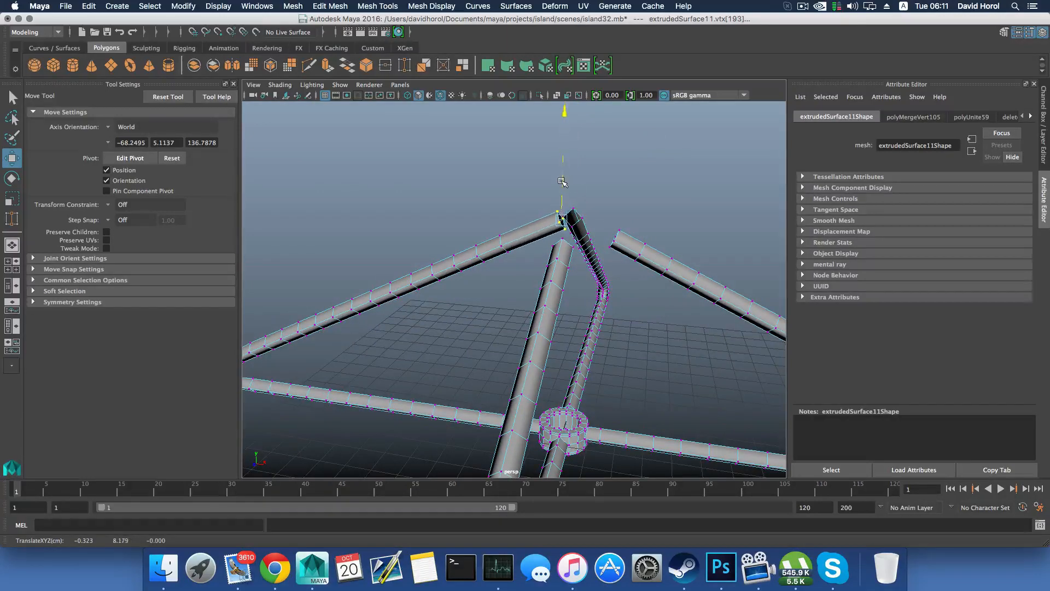
left_click_drag(561, 180, 561, 181)
Step: Move the open ends of the remaining two rods inward and raise them so that all four ends meet around the centre
left_click_drag(615, 279, 635, 227, "alt")
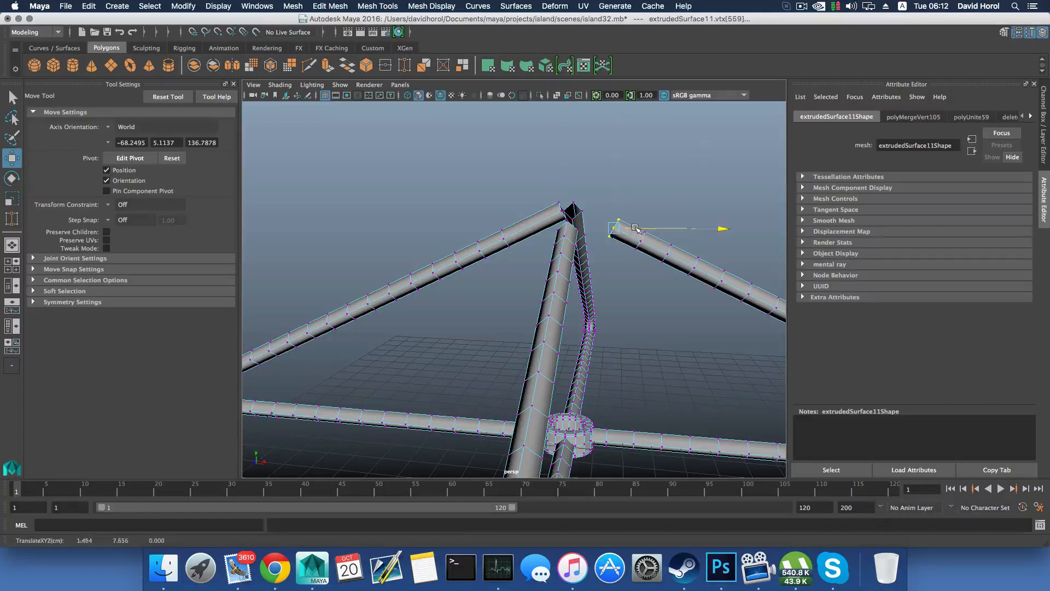
left_click_drag(585, 193, 490, 229)
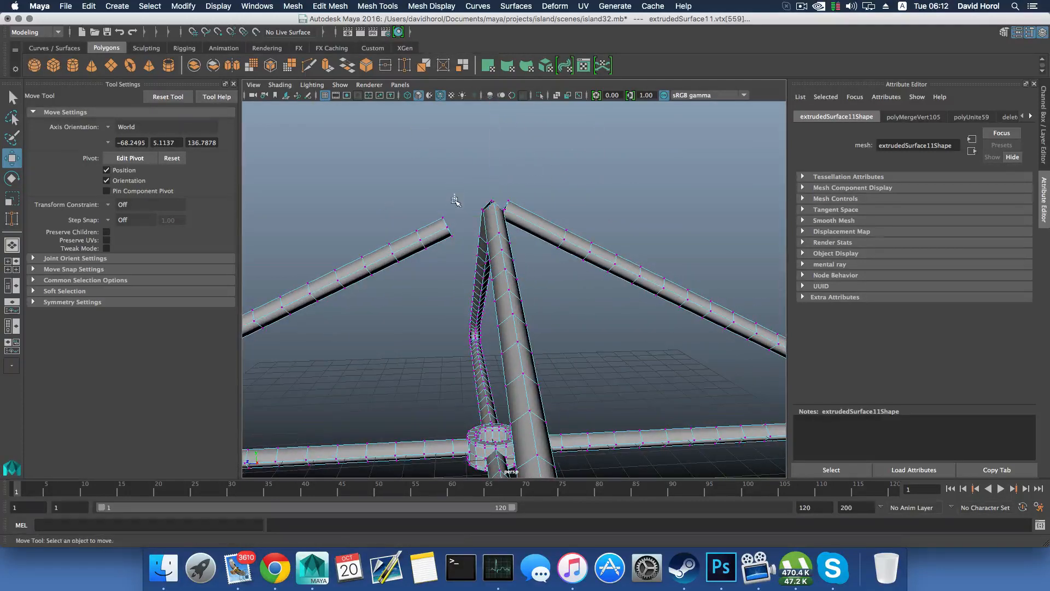
left_click(442, 211)
left_click(446, 230)
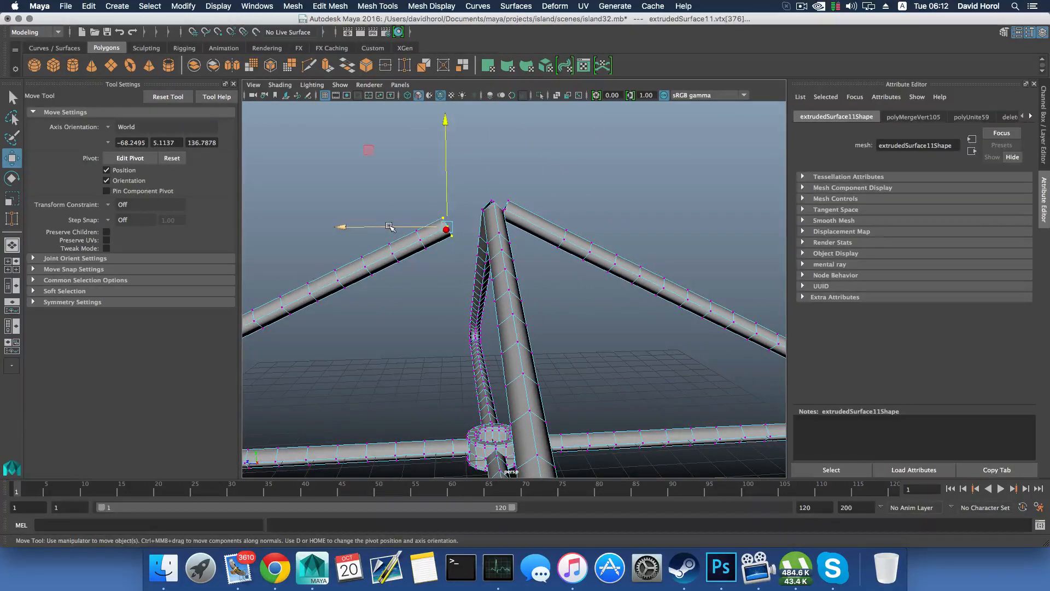
left_click_drag(390, 226, 420, 224)
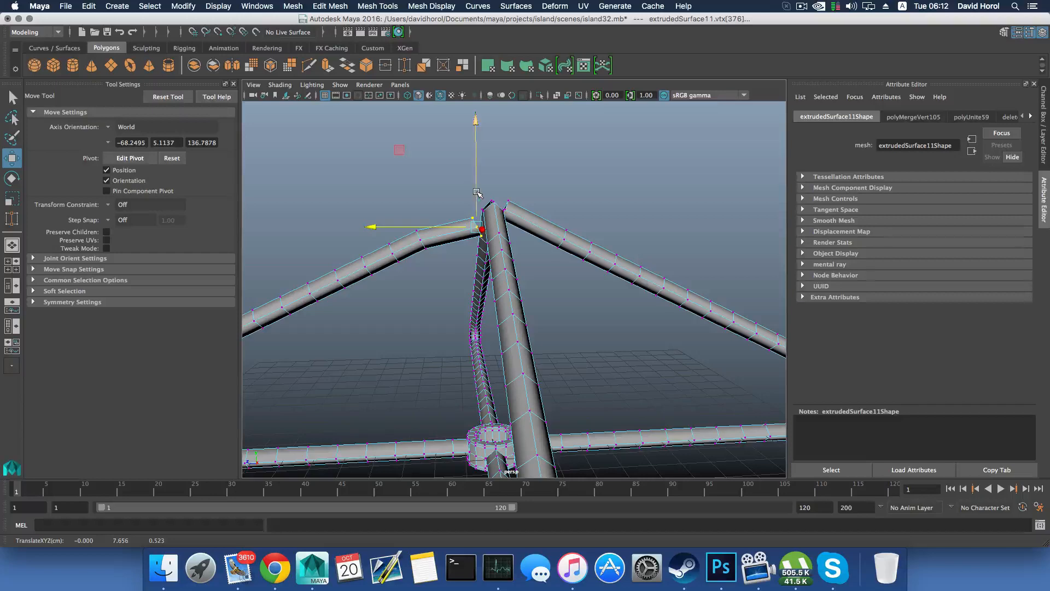
left_click_drag(477, 193, 477, 175)
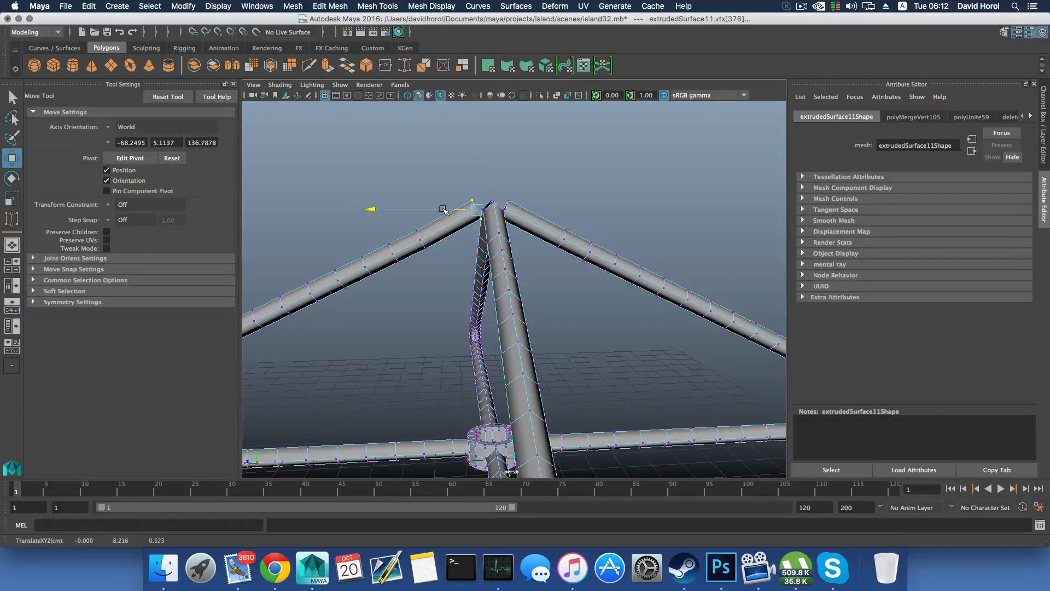
Step: Activate Target Weld on the rod mesh, undo the trial weld made to the target and set Merge To to Center
left_click_drag(447, 212, 492, 298, "alt")
key("F8")
left_click(377, 6)
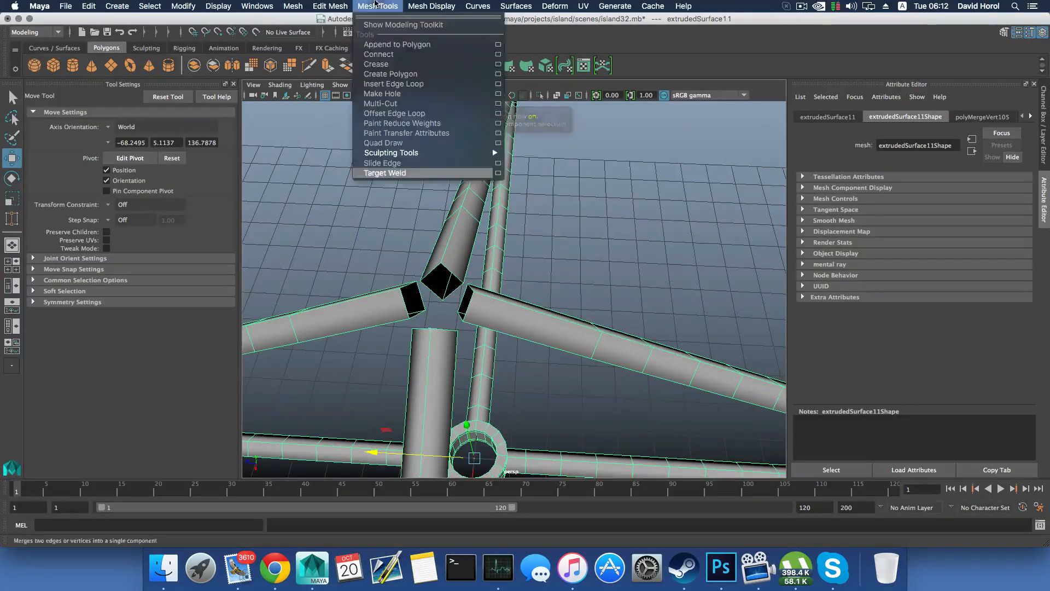
left_click(393, 173)
left_click_drag(393, 173, 491, 323, "alt")
left_click(365, 195)
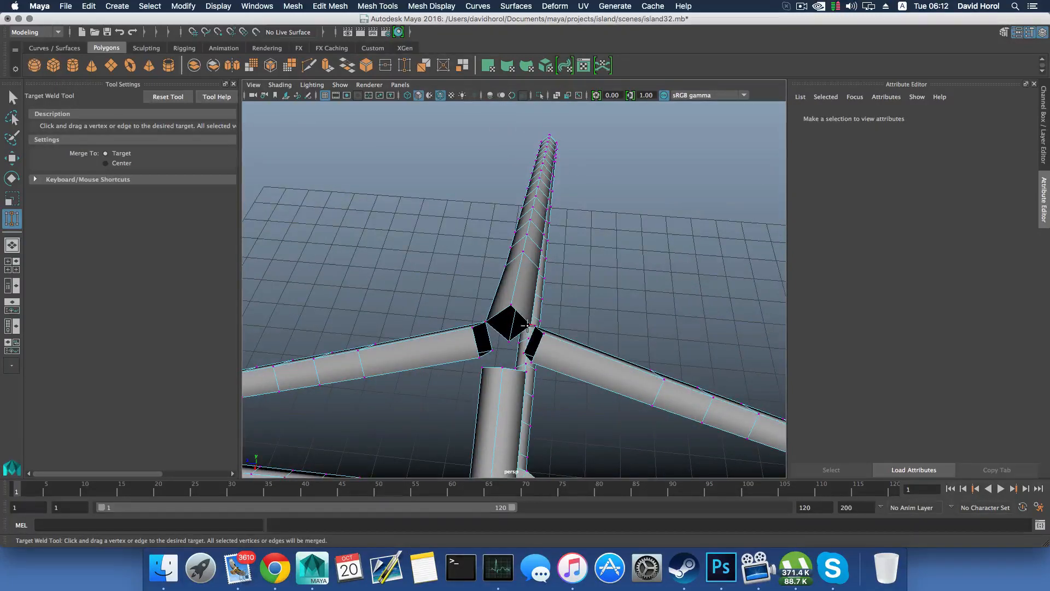
key("ctrl+z")
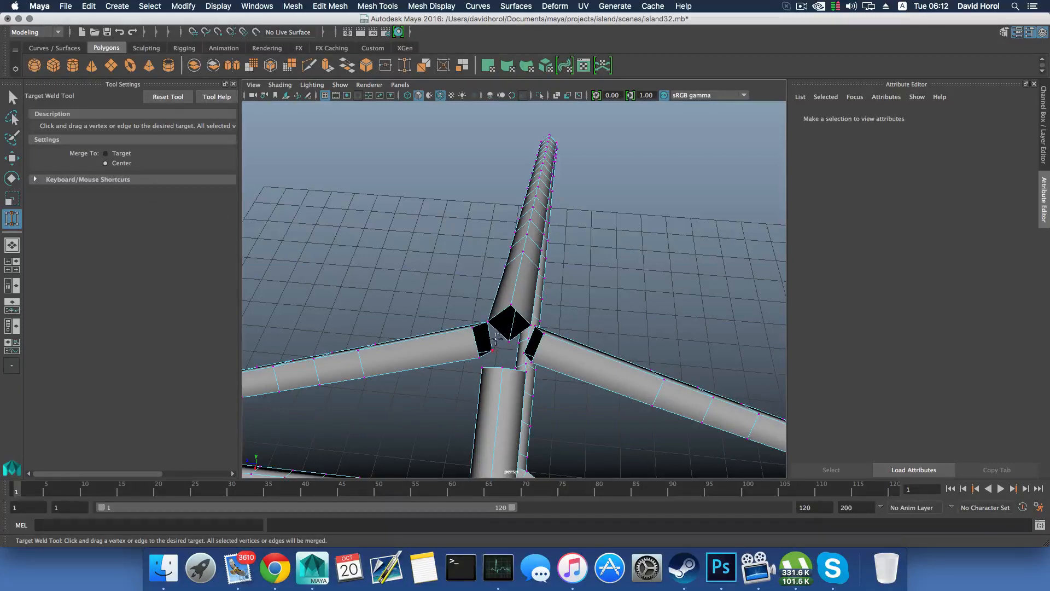
Step: Weld the adjacent side corner vertices of the neighbouring rod ends together at their midpoints
left_click_drag(495, 356, 573, 308, "alt")
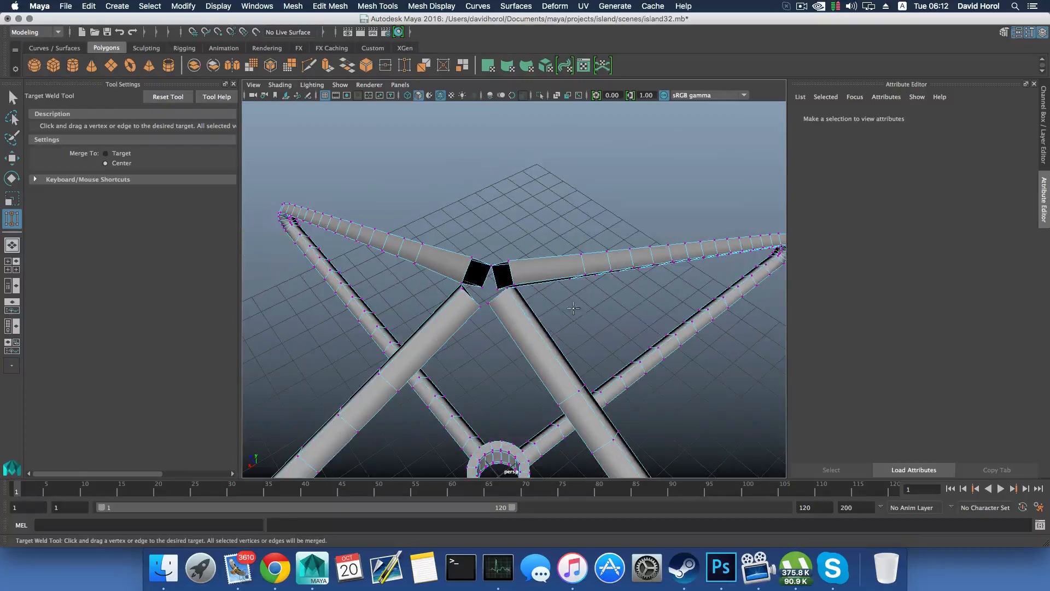
left_click_drag(485, 304, 549, 344, "alt")
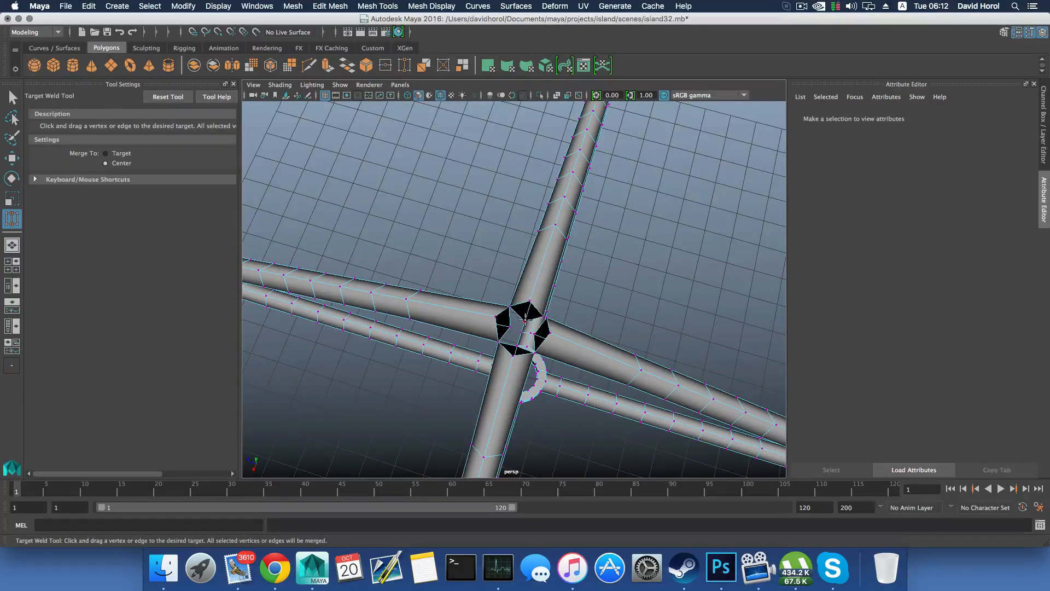
Step: Weld the lower inner vertices of the four rod ends into one central vertex, switching Merge To to Target for the remaining ones
mouse_move(525, 320)
left_mouse_down()
mouse_move(517, 346)
mouse_move(518, 332)
mouse_move(502, 330)
mouse_move(497, 347)
left_mouse_up()
key("super+z")
scroll(504, 355, "up", 3)
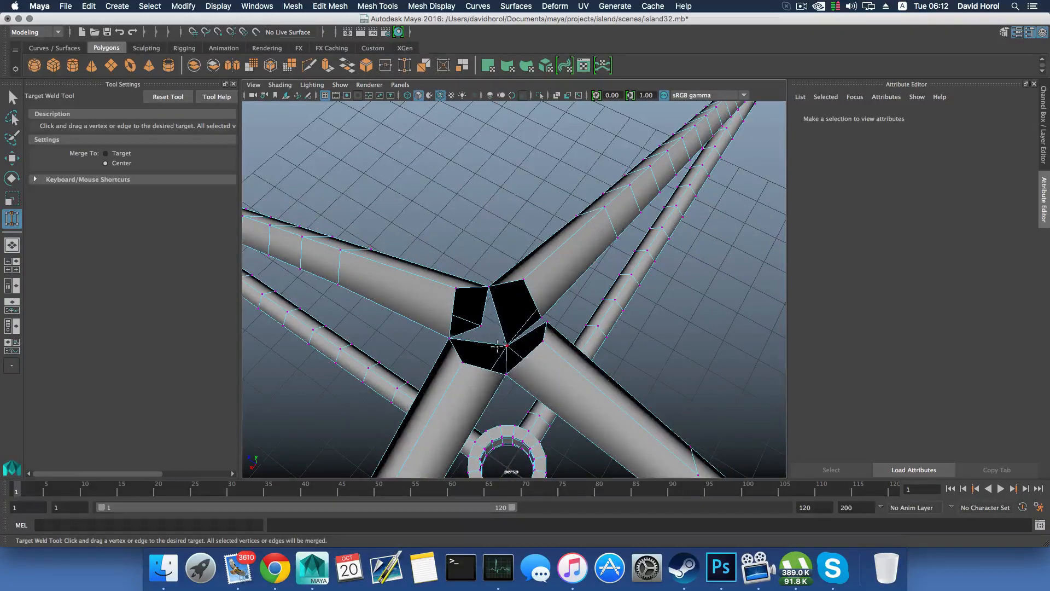
key("super+z")
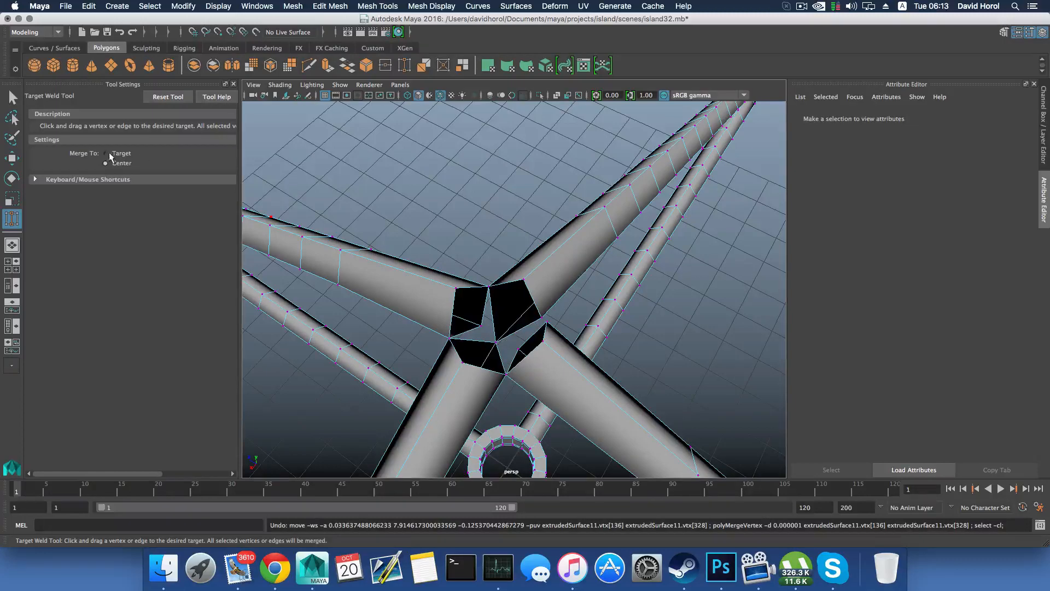
left_click(109, 152)
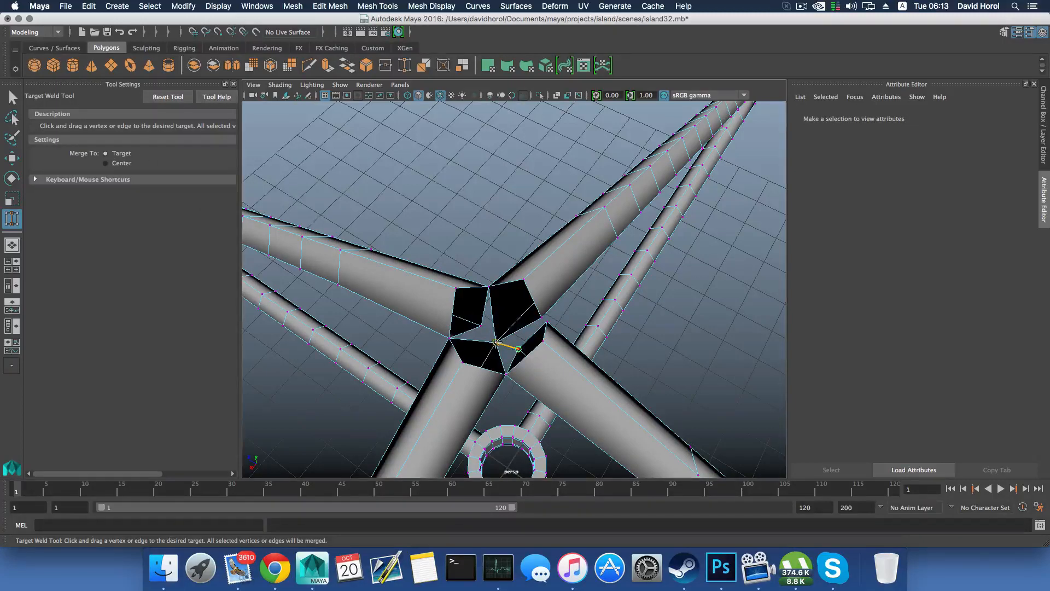
left_click_drag(496, 343, 672, 327)
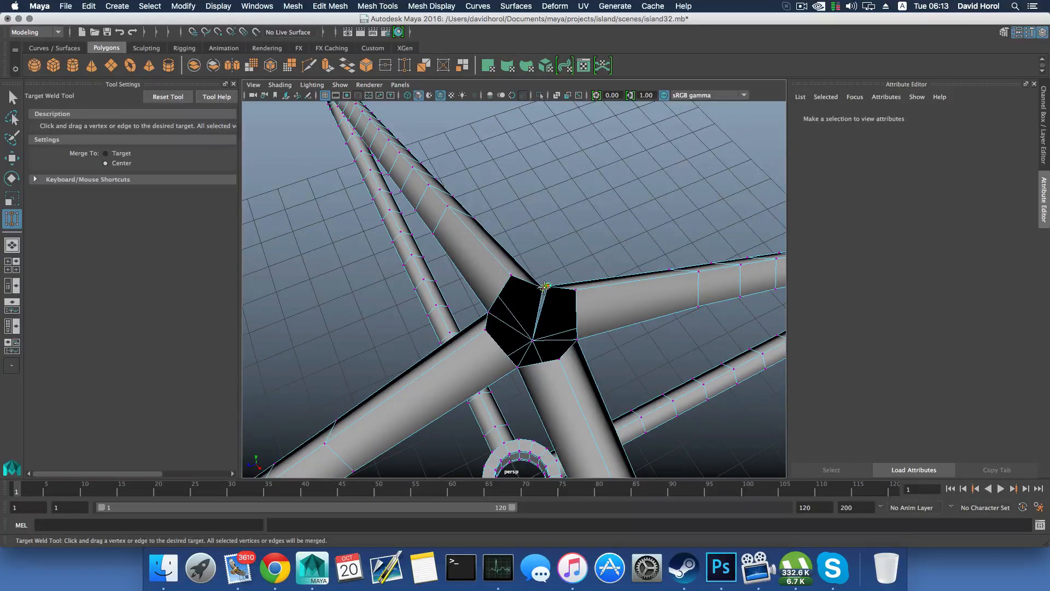
Step: Try to weld the upper vertices of two opposite rod ends with Merge To set to Target
left_click_drag(503, 275, 474, 262, "alt")
middle_click_drag(474, 263, 476, 296, "alt")
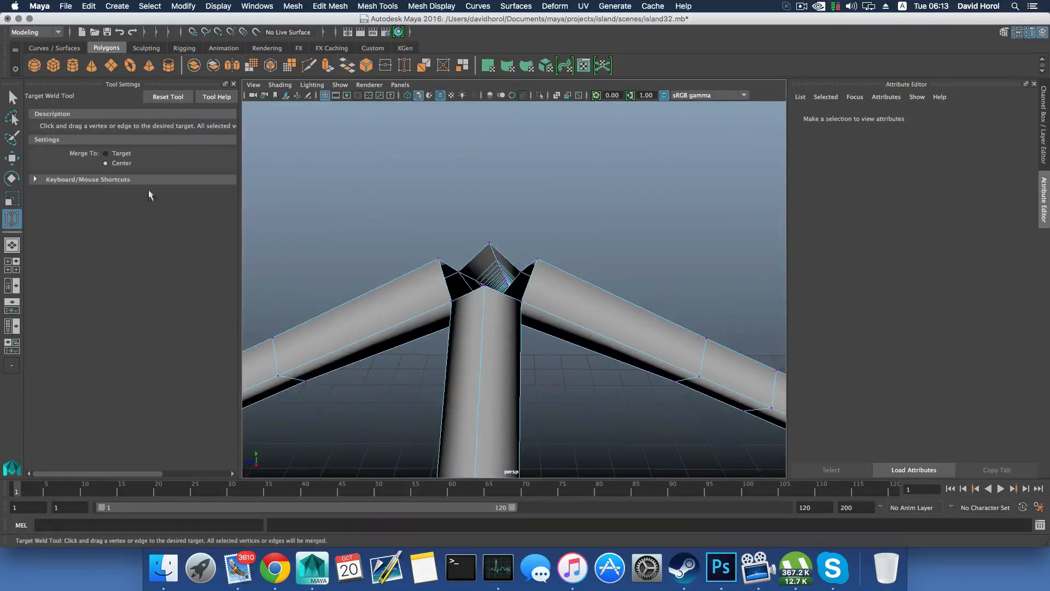
left_click(105, 153)
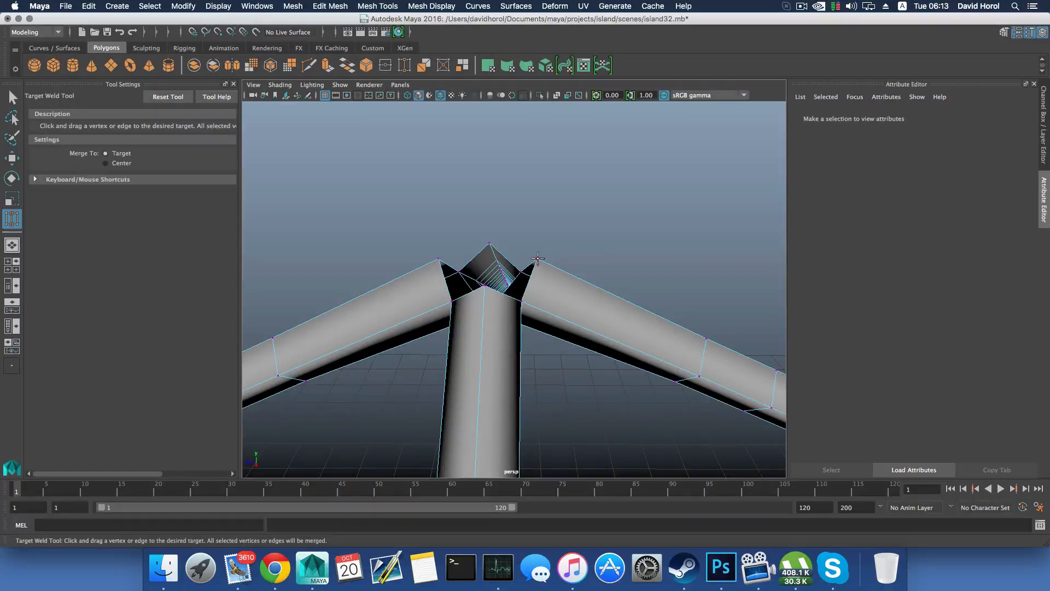
left_click_drag(536, 258, 439, 258)
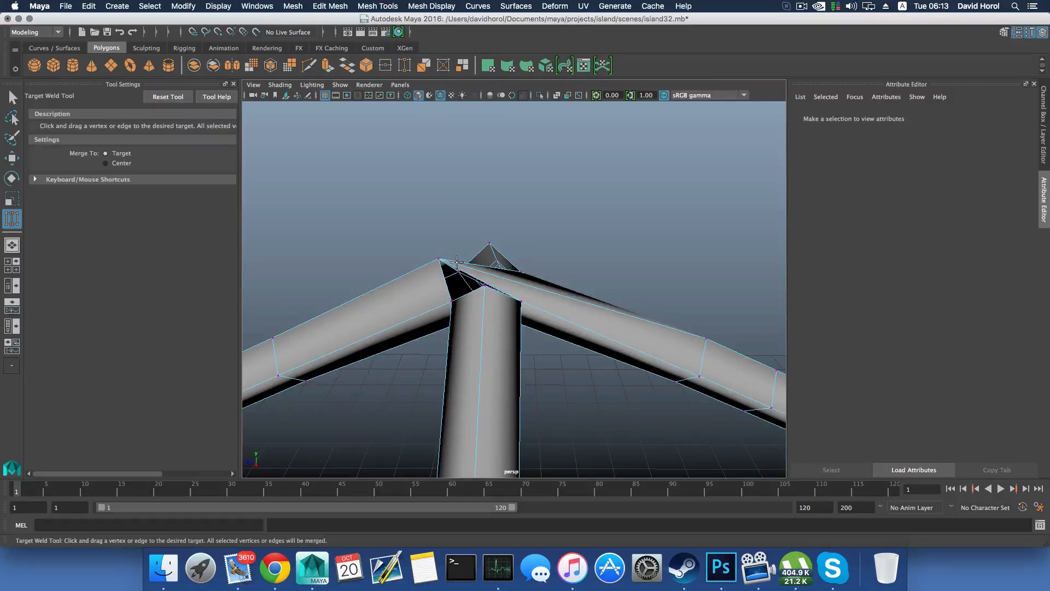
key("ctrl+z")
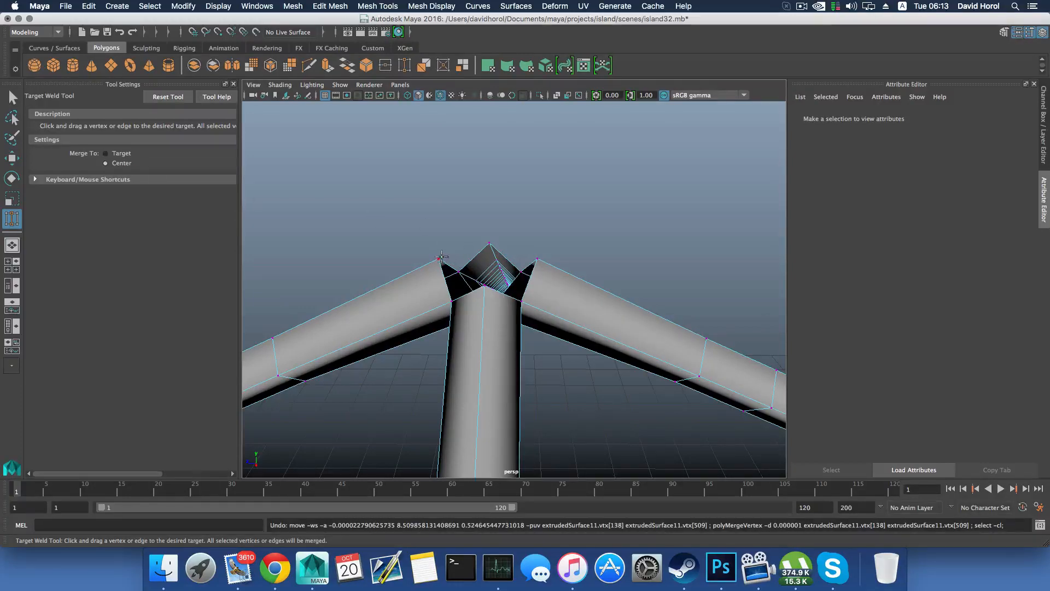
Step: Weld two opposite upper rod-end vertices to their Center, and weld the remaining upper vertices to that point with Target
left_click_drag(440, 258, 232, 194)
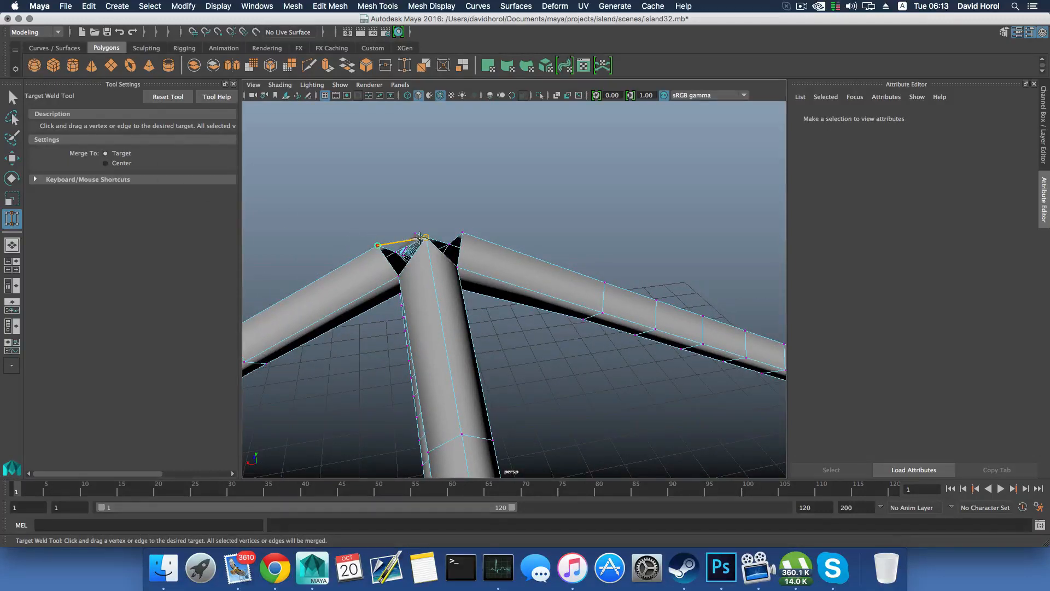
left_click_drag(419, 236, 482, 239)
Step: Select the vertices of the welded apex joint in vertex mode and adjust their height with the Move tool
right_click(438, 252)
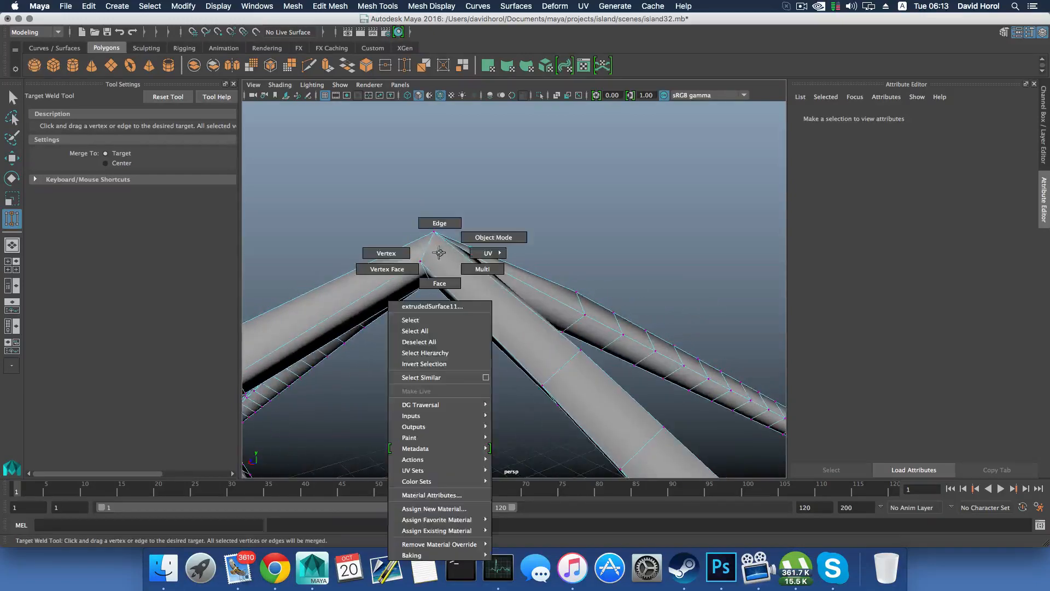
left_click(386, 253)
key("w")
left_click_drag(402, 208, 429, 320)
scroll(488, 327, "down", 5)
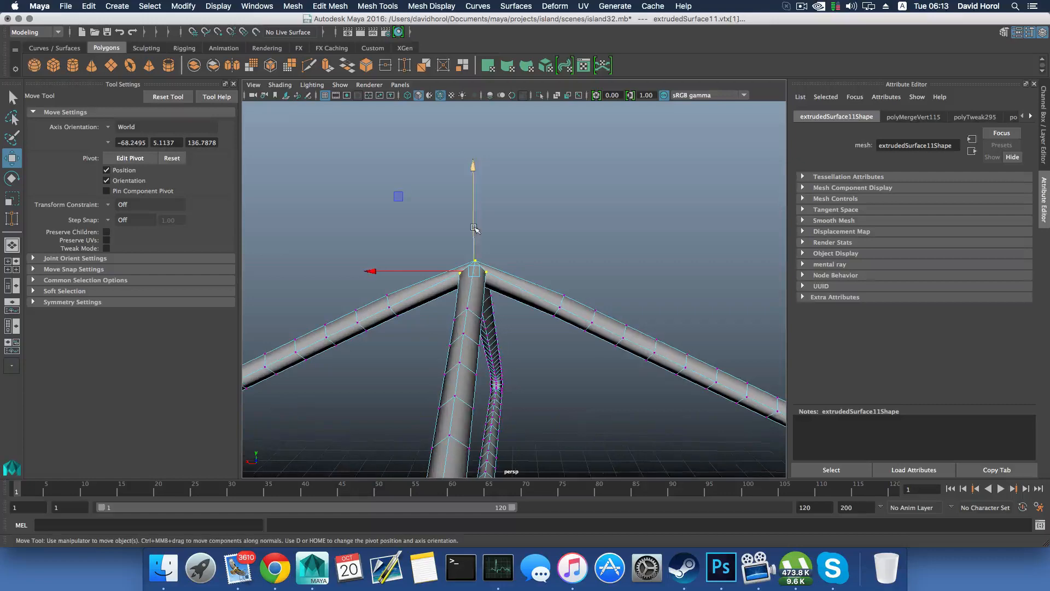
left_click_drag(525, 288, 603, 291, "alt")
left_click_drag(527, 300, 452, 265, "alt")
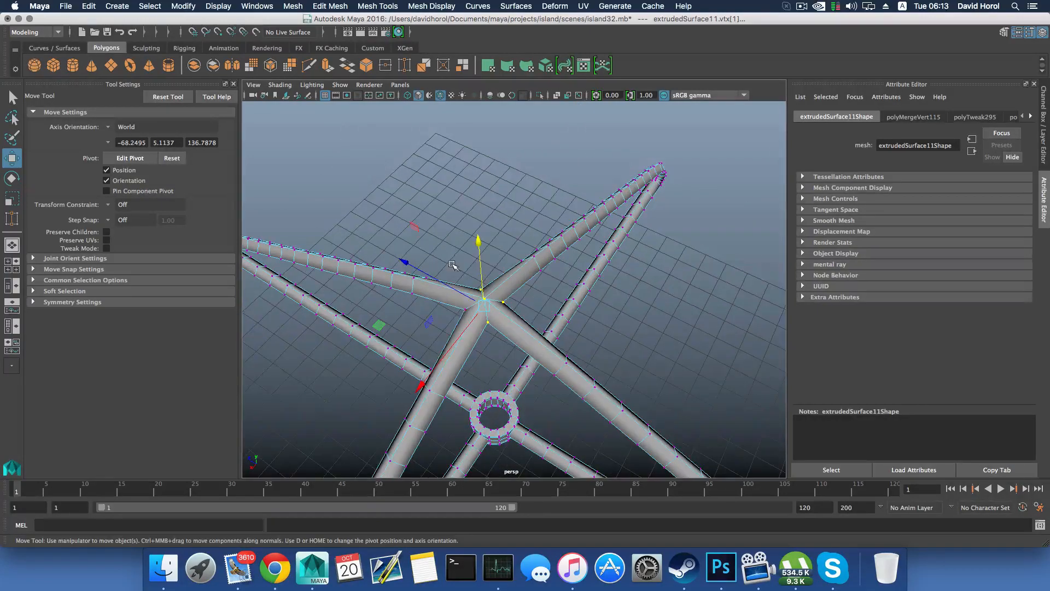
Step: Undo the free move of the apex joint vertices and fine-tune their position along the vertical axis only
left_click_drag(511, 339, 506, 205, "alt")
left_click_drag(506, 255, 486, 288, "alt")
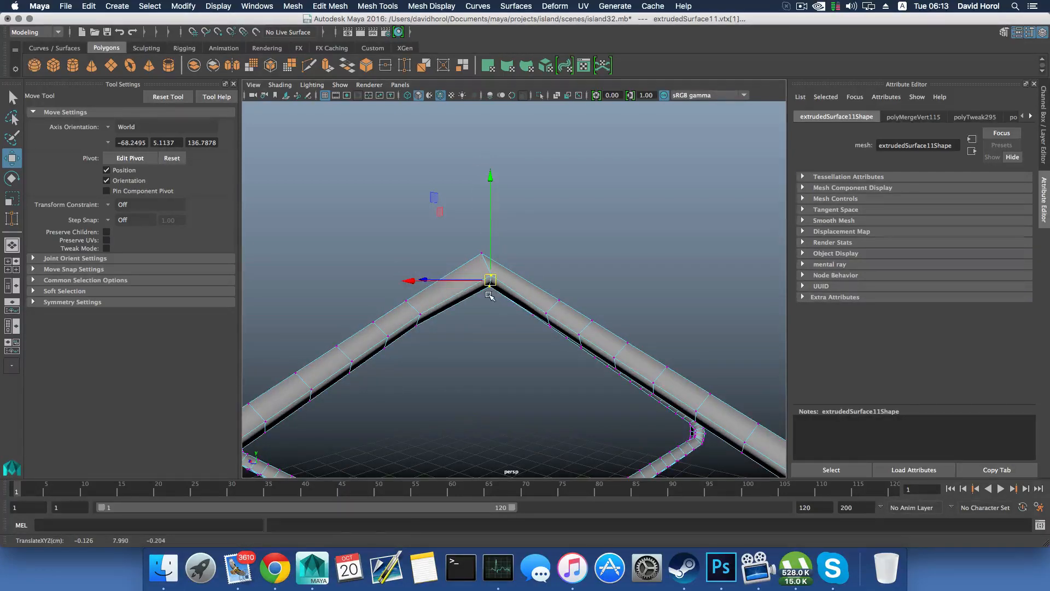
key("z")
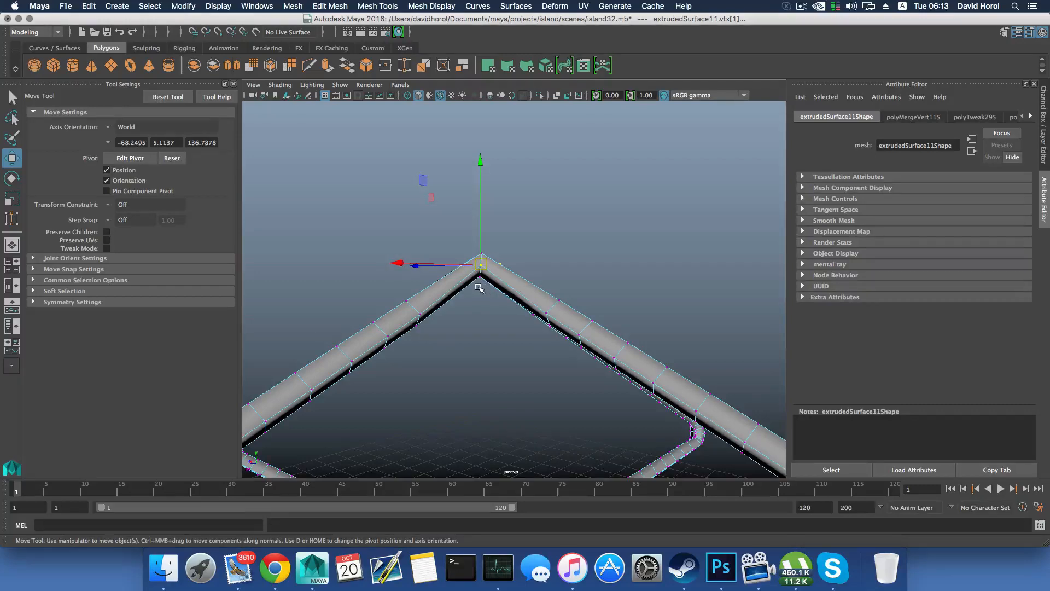
left_click_drag(484, 292, 453, 225, "alt")
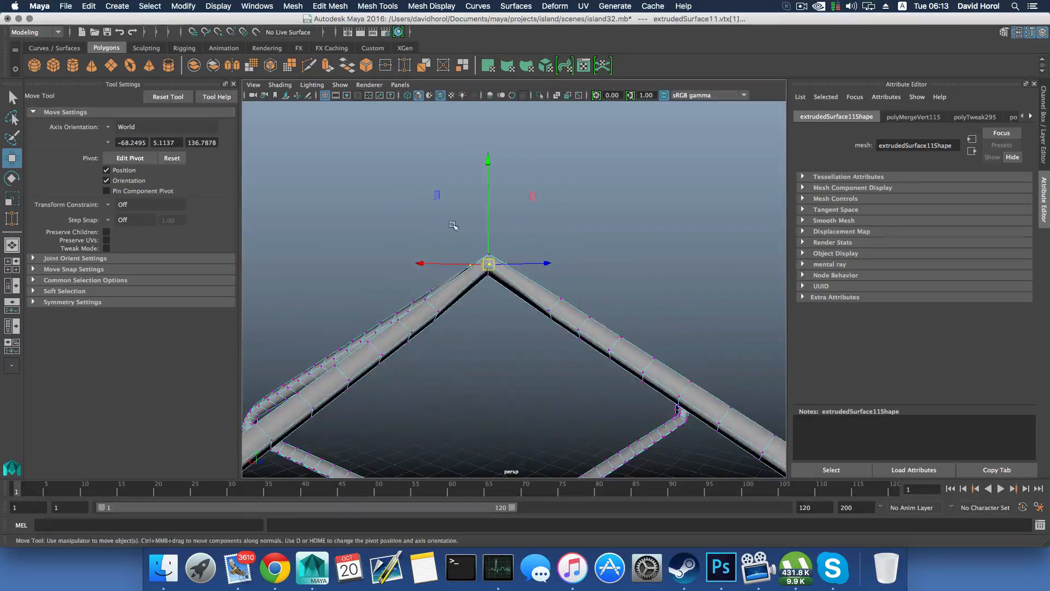
left_click_drag(486, 170, 489, 169)
left_click_drag(494, 244, 445, 241, "alt")
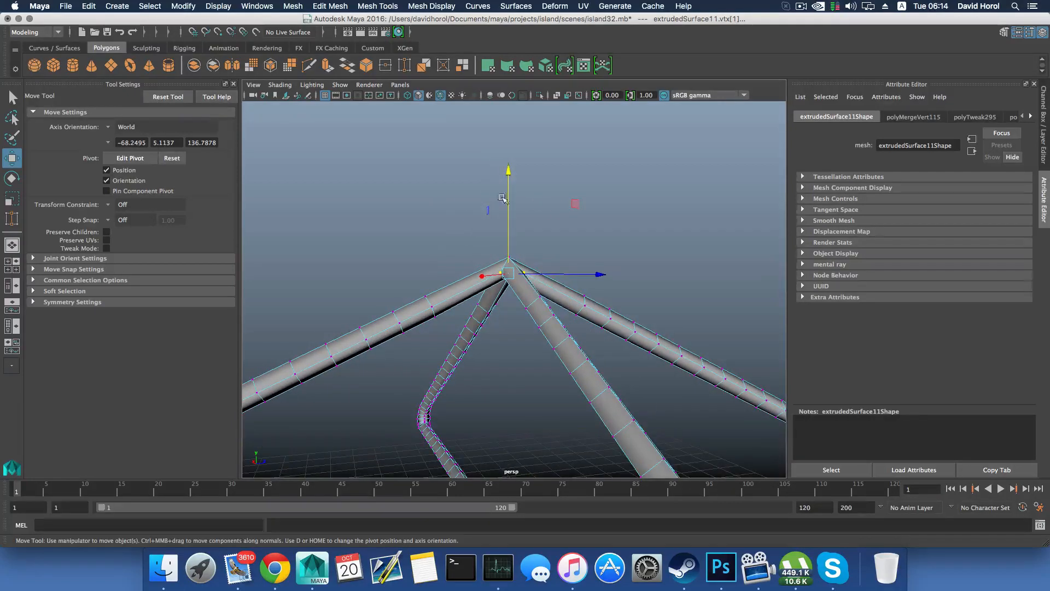
Step: Select only the lower central vertex of the apex joint and adjust its height with the Move tool
left_click_drag(510, 181, 534, 356, "alt")
key("q")
left_click(476, 293)
key("w")
left_click_drag(484, 165, 519, 261)
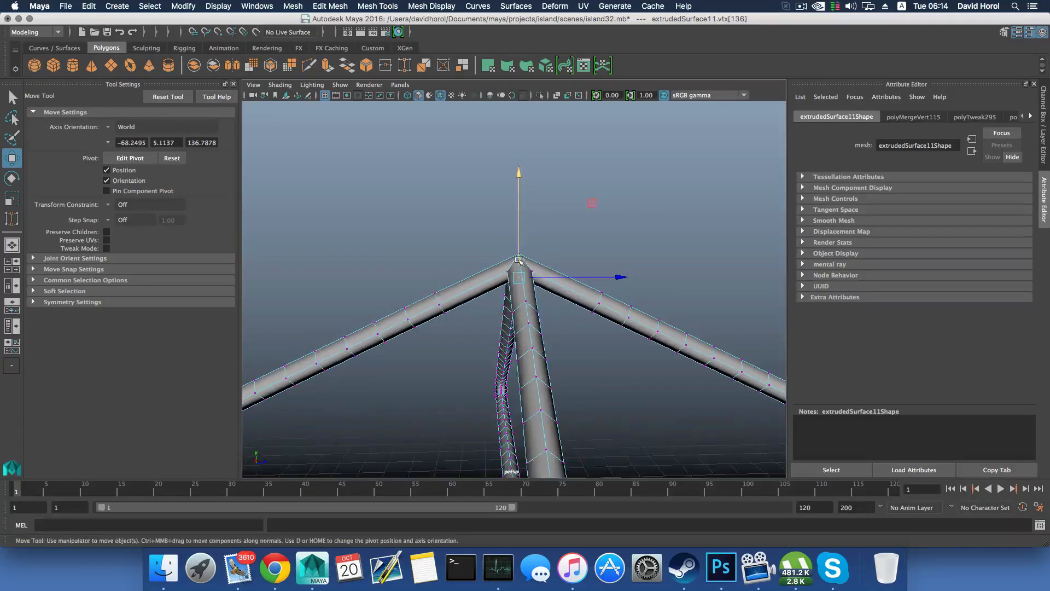
Step: Select the single top vertex of the apex joint and adjust its height to follow the slope of the rods
key("q")
key("w")
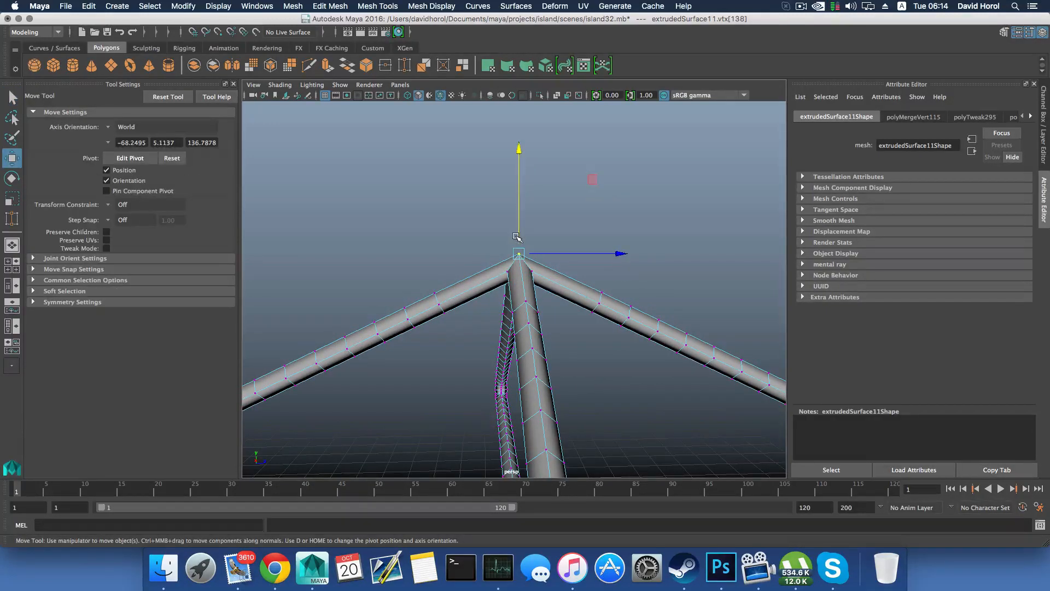
left_click_drag(514, 265, 513, 266, "alt")
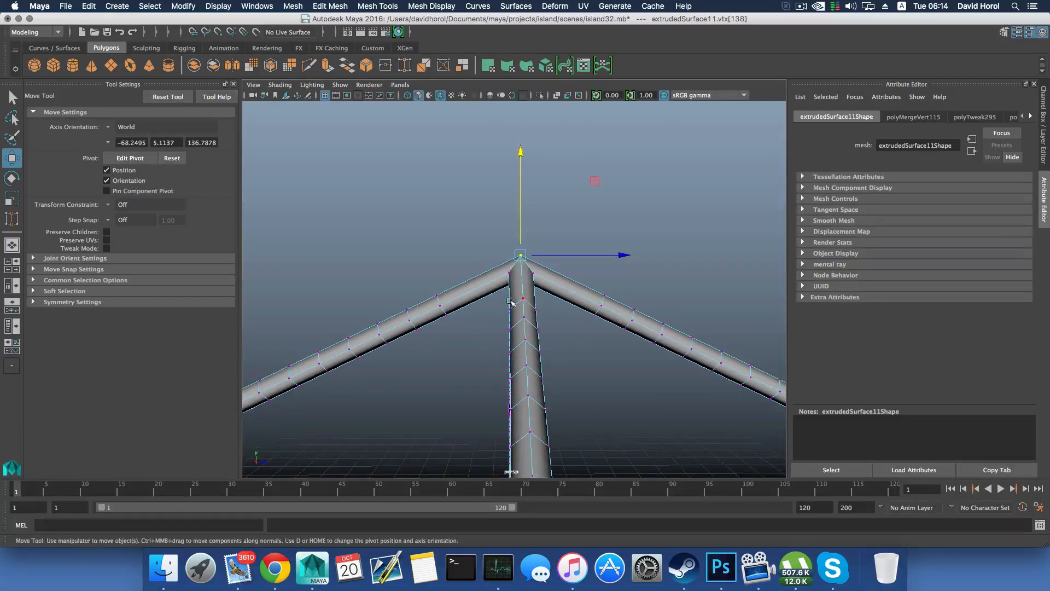
Step: Leave vertex editing, select the whole rod frame mesh and switch it back to its unsmoothed display
key("F8")
key("f")
mouse_move(472, 325)
left_mouse_down("alt")
mouse_move(527, 347)
mouse_move(556, 376)
mouse_move(469, 371)
mouse_move(468, 331)
left_mouse_up("alt")
scroll(549, 348, "up", 5)
left_click(550, 350)
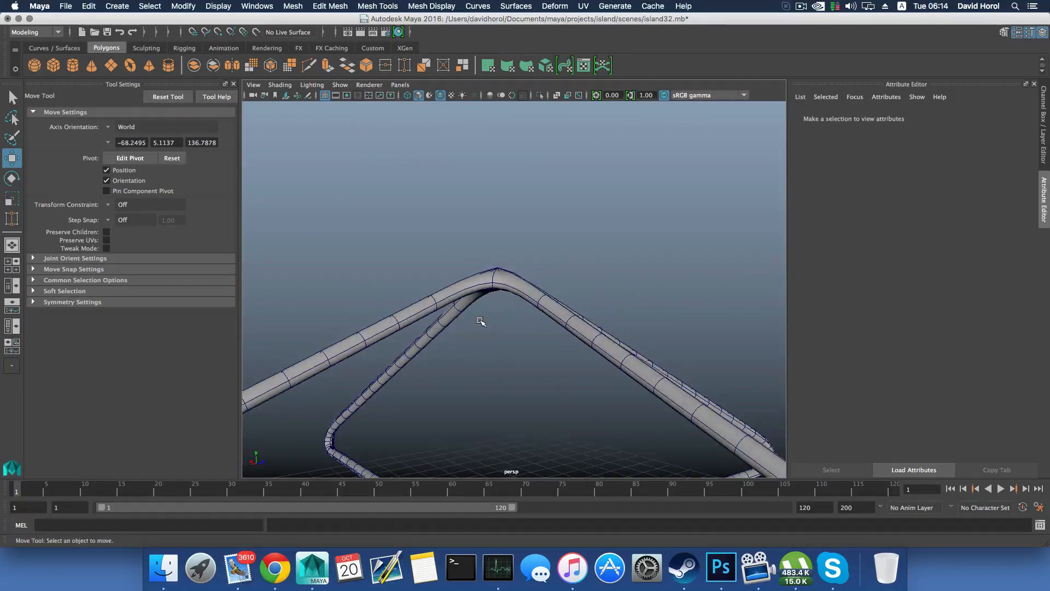
scroll(480, 321, "down", 3)
left_click(494, 292)
key("q")
key("1")
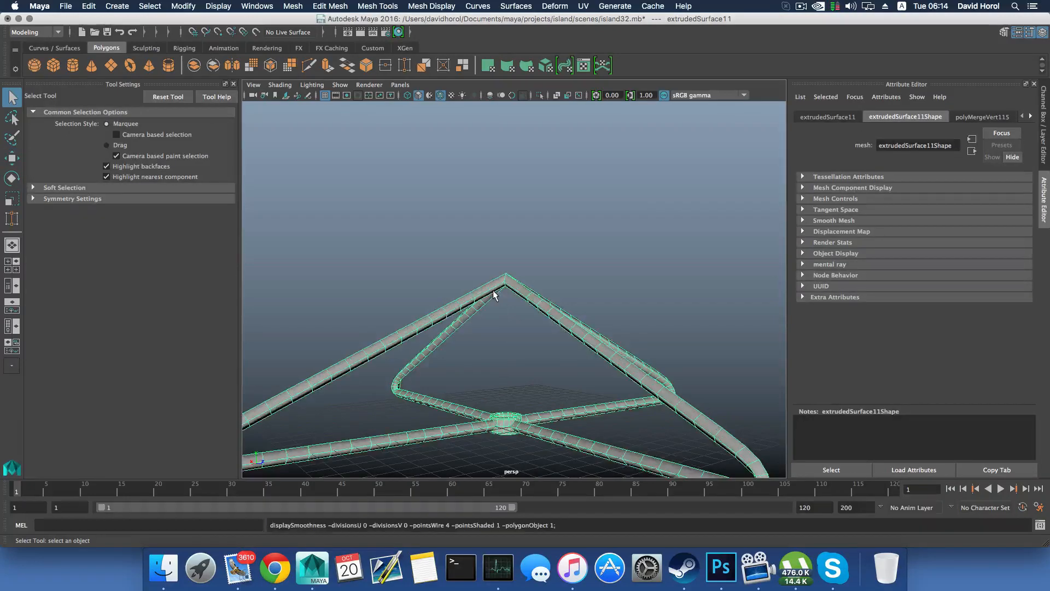
Step: Start the Insert Edge Loop tool and add a supporting edge loop on one upper rod close to the apex joint
scroll(494, 300, "up", 3)
left_click_drag(495, 300, 531, 306, "alt")
right_click_drag(522, 282, 453, 298, "shift")
mouse_move(492, 281)
left_mouse_down("alt")
mouse_move(468, 305)
mouse_move(499, 276)
left_mouse_up("alt")
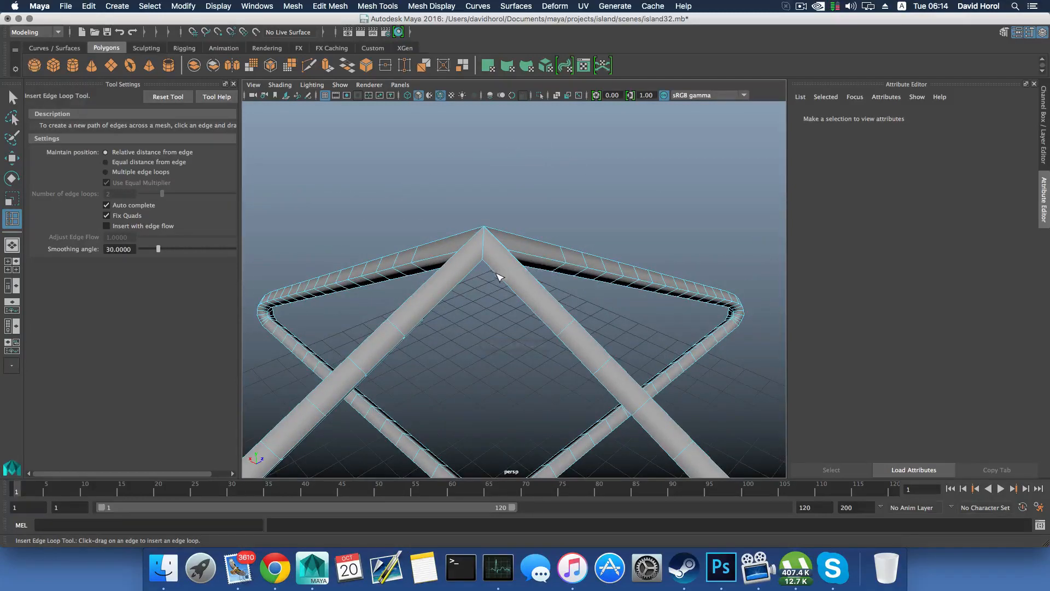
left_click(486, 261)
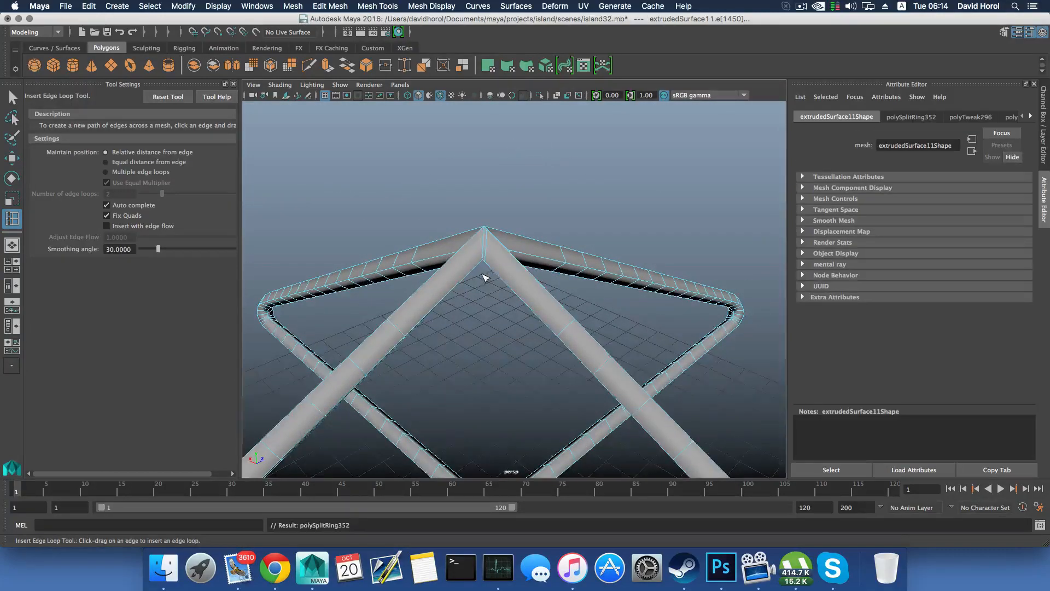
Step: Insert supporting edge loops close to the apex joint on the other three upper rods, redoing the last one for better placement
mouse_move(485, 274)
left_mouse_down("alt")
mouse_move(424, 274)
mouse_move(477, 271)
left_mouse_up("alt")
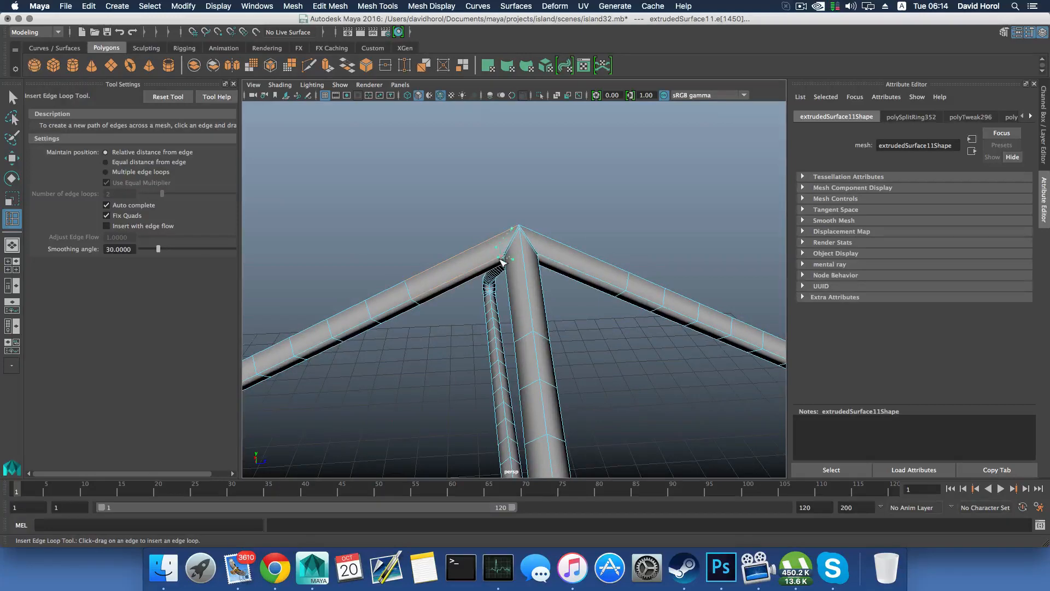
left_click(506, 262)
left_click(557, 265)
left_click_drag(554, 267, 573, 287, "alt")
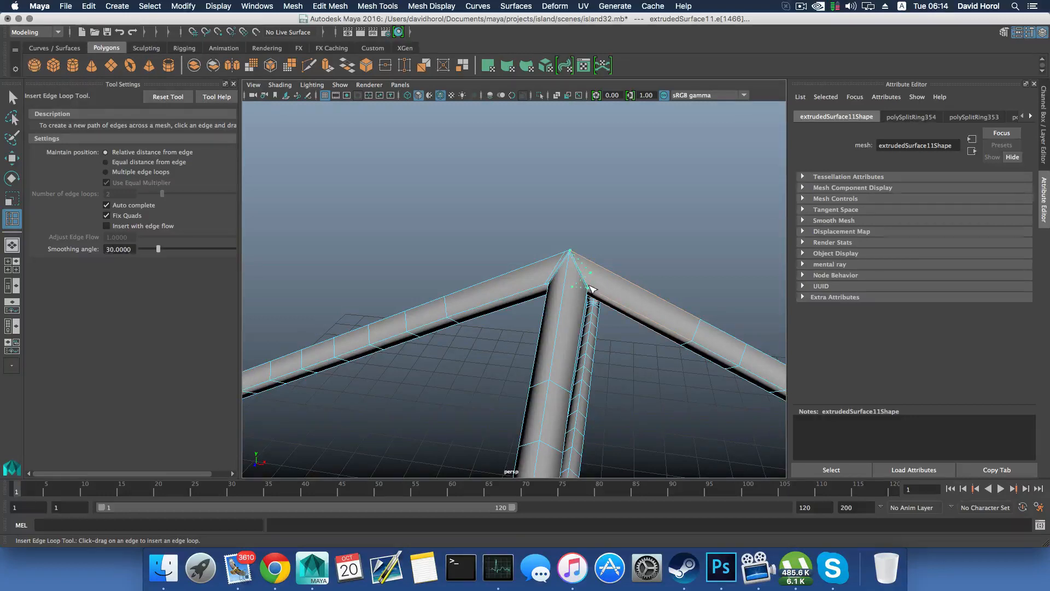
left_click(592, 290)
key("z")
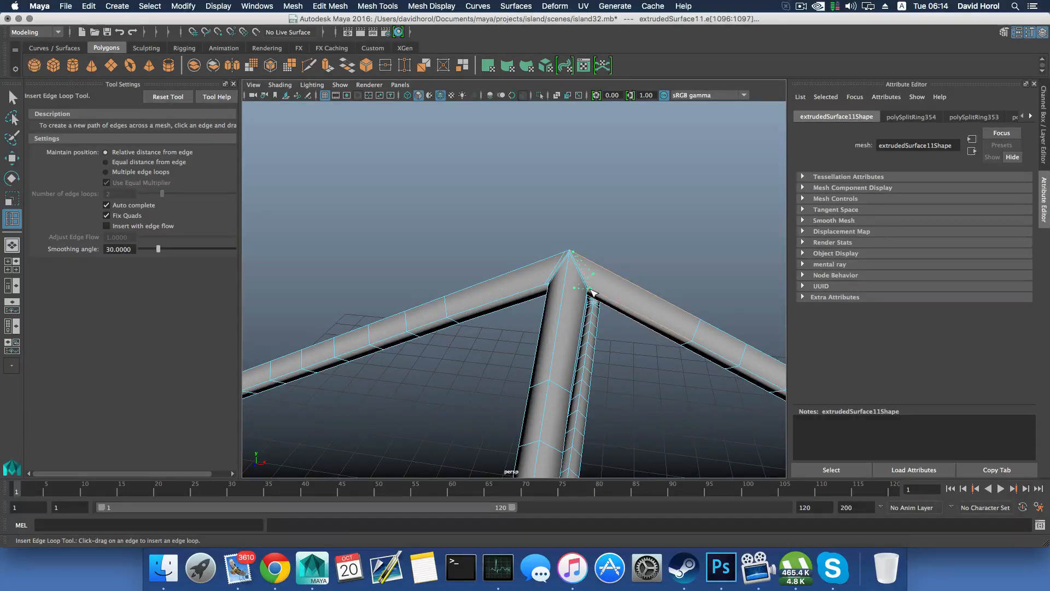
left_click(592, 294)
left_click_drag(592, 293, 573, 283, "alt")
key("1")
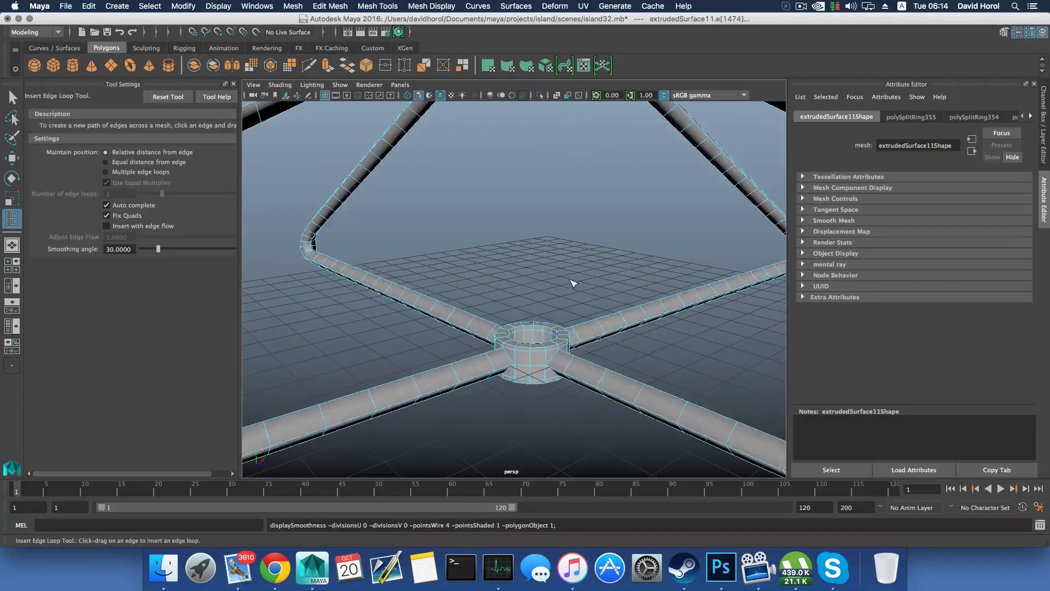
Step: Insert an edge loop on each of the four lower rods right beside the weld with the pipe connector
middle_click_drag(561, 302, 561, 265, "alt")
right_click_drag(561, 265, 698, 340, "alt")
left_click_drag(623, 260, 614, 297, "alt")
middle_click_drag(573, 247, 534, 315, "alt")
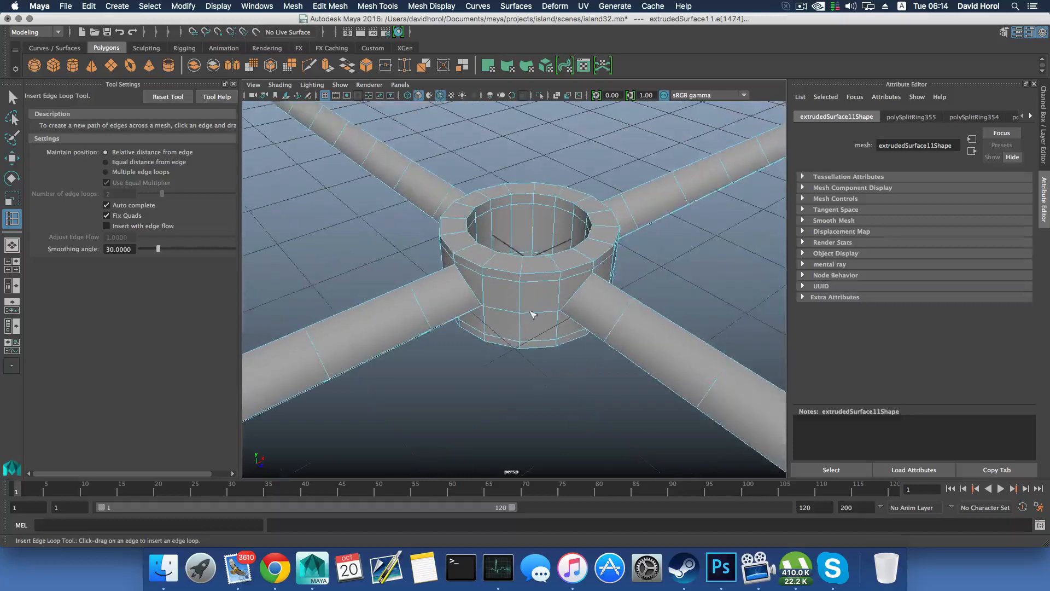
left_click_drag(533, 315, 483, 355, "alt")
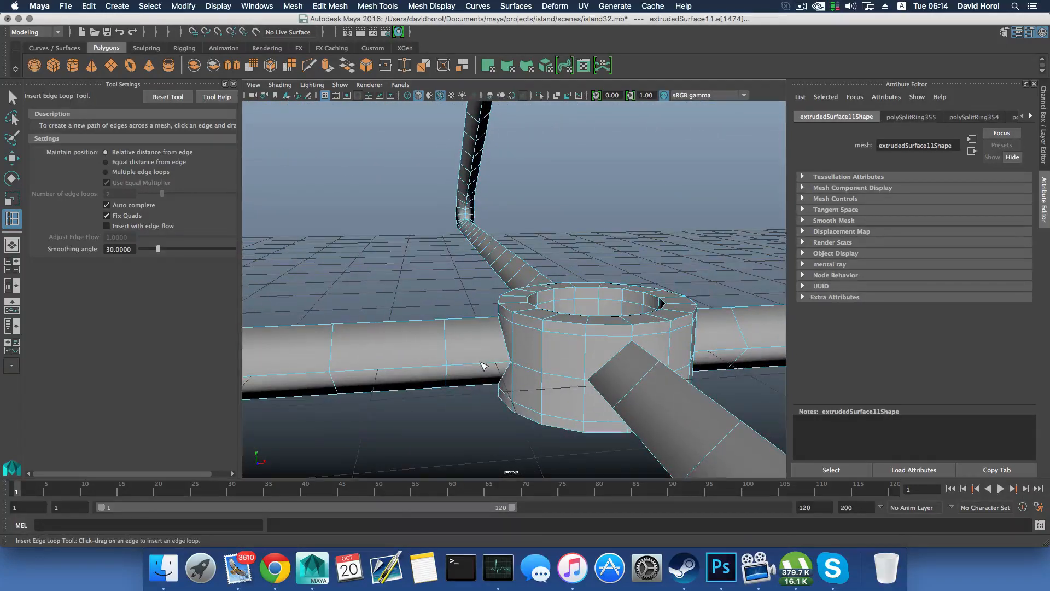
left_click(509, 365)
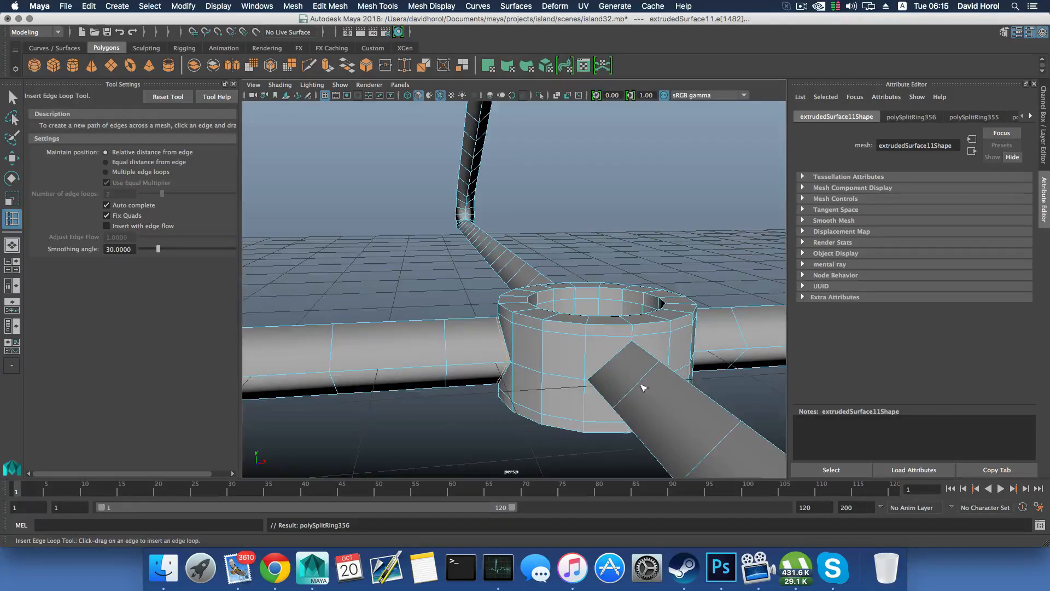
left_click_drag(645, 388, 732, 373, "alt")
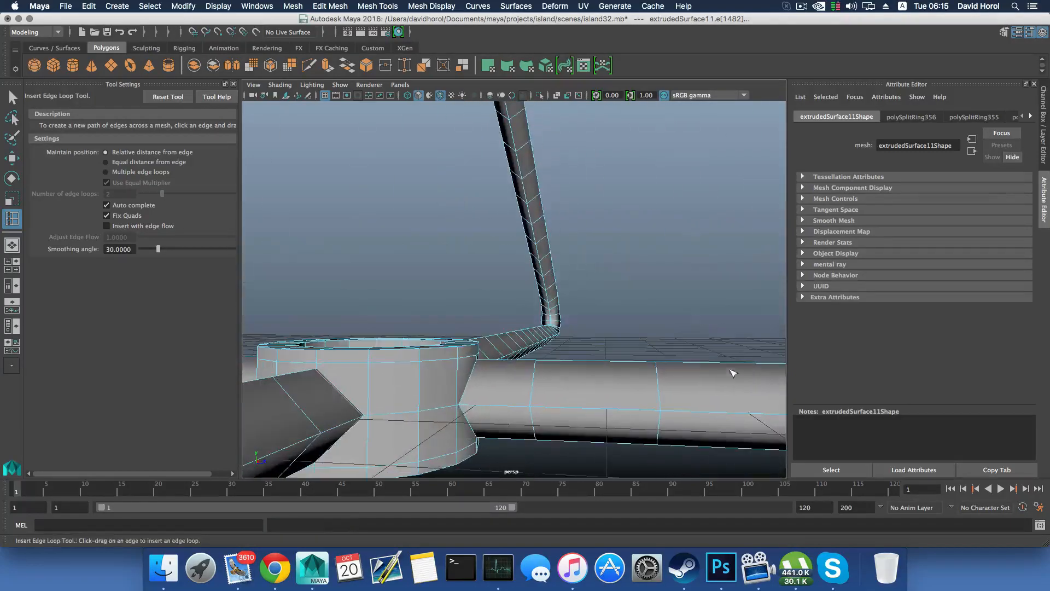
left_click(462, 407)
left_click_drag(462, 383, 582, 316, "alt")
left_click(517, 375)
left_click(639, 373)
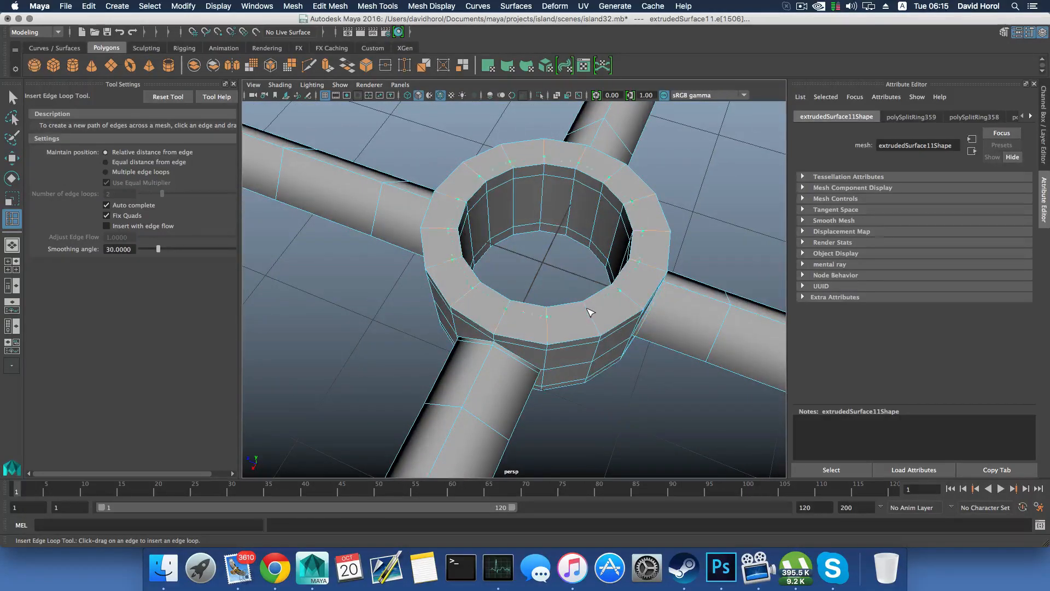
Step: Insert supporting edge loops along the inner and outer rims at both ends of the pipe connector
left_click(590, 313)
left_click(599, 335)
left_click_drag(599, 335, 576, 212, "alt")
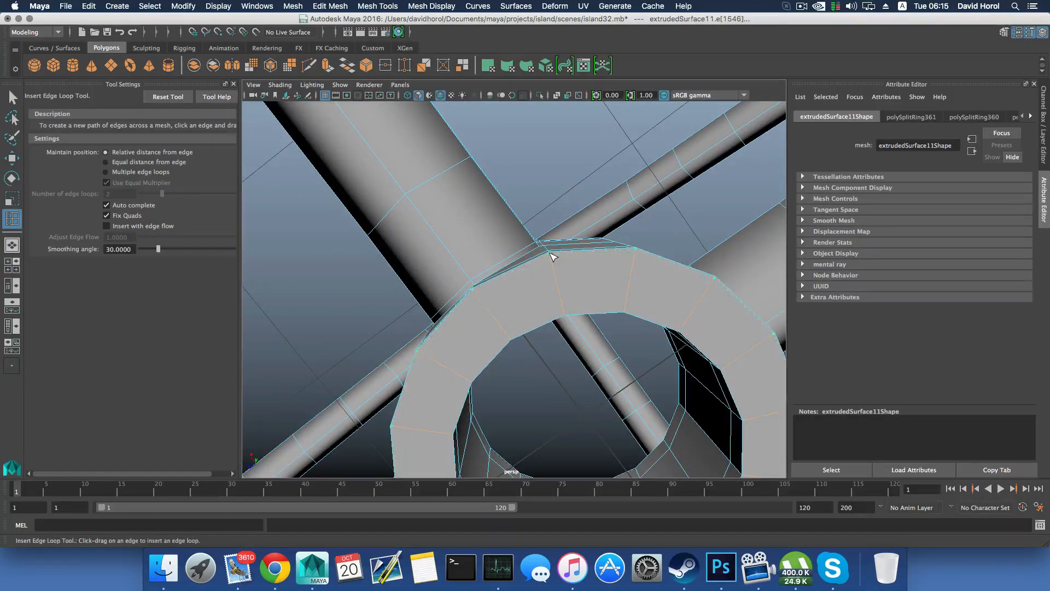
left_click(563, 302)
left_click(566, 313)
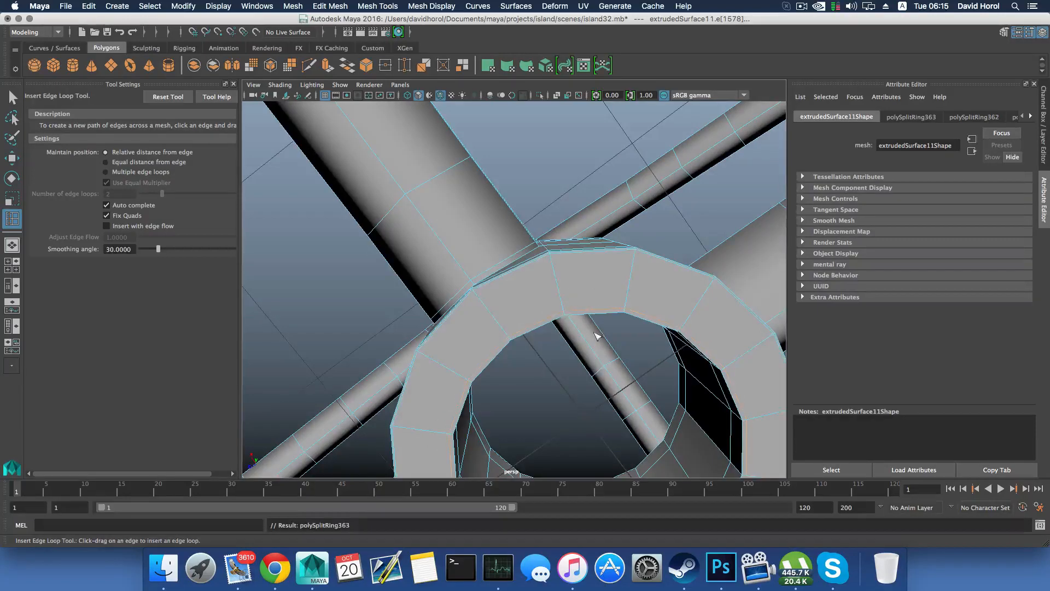
left_click_drag(597, 333, 538, 220, "alt")
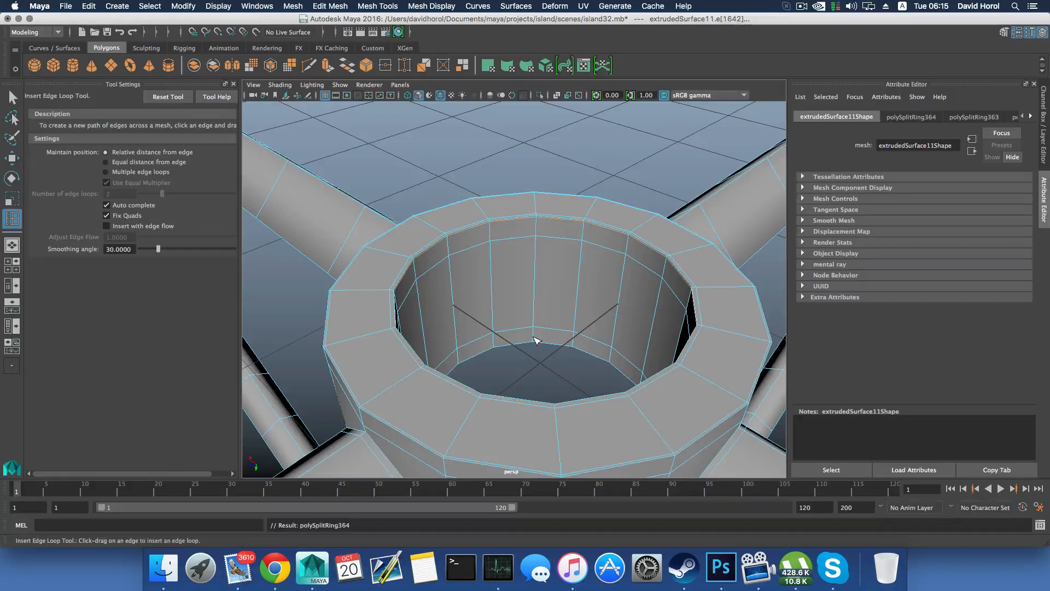
left_click(536, 345)
Step: Turn on the smooth mesh preview for the frame and return to object selection with nothing selected
scroll(569, 341, "down", 5)
scroll(566, 345, "down", 5)
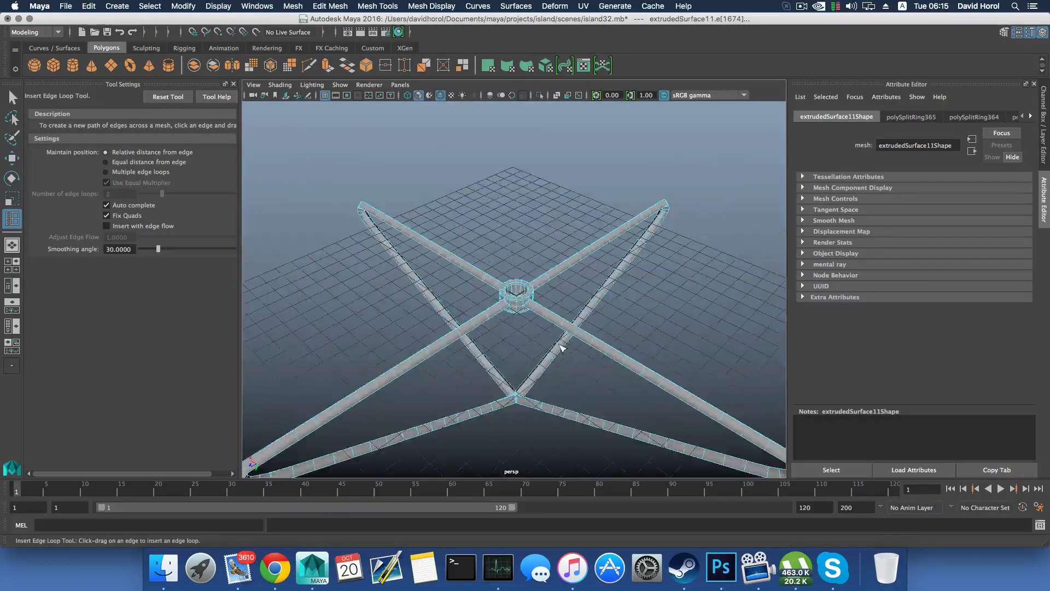
left_click_drag(566, 344, 571, 286, "alt")
key("3")
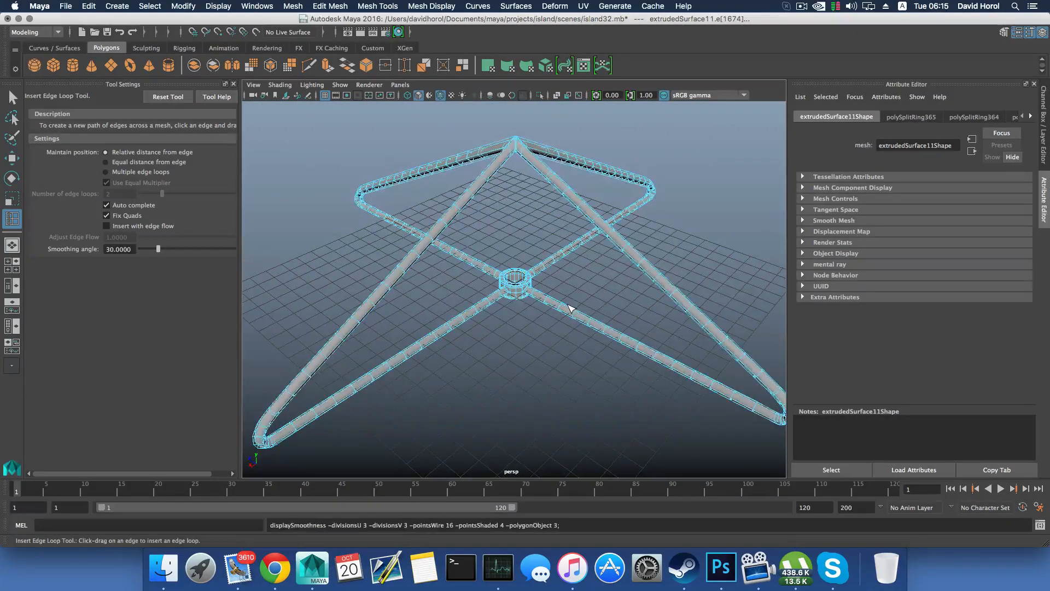
left_click(569, 331)
key("F8")
Step: Inspect the smoothed rod frame from all sides, checking the apex joint, the bends and the pipe connector
scroll(569, 330, "down", 8)
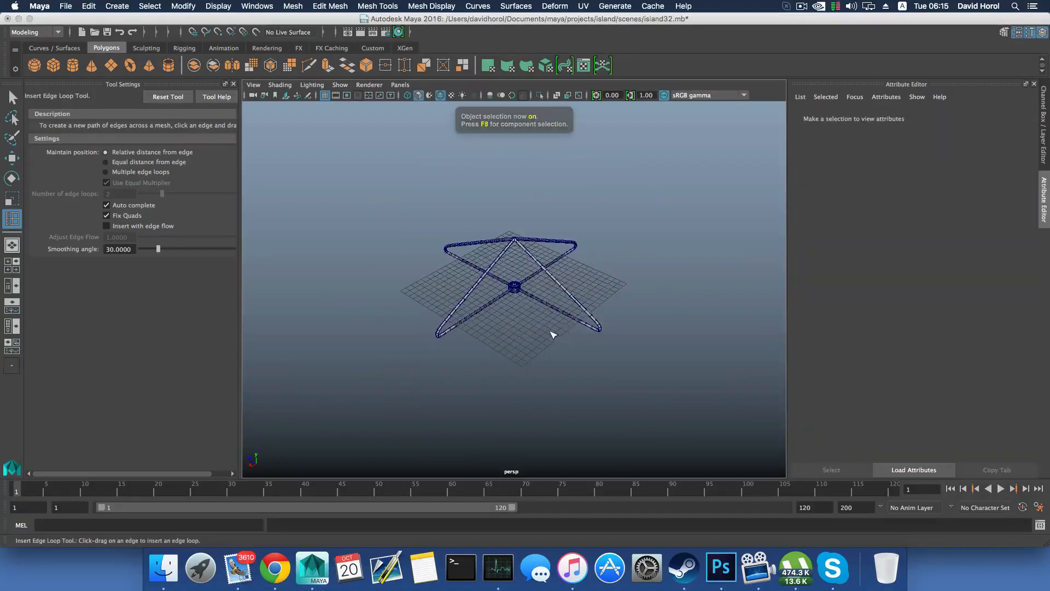
mouse_move(550, 333)
left_mouse_down("alt")
mouse_move(529, 309)
mouse_move(436, 326)
mouse_move(528, 333)
mouse_move(623, 403)
mouse_move(673, 331)
mouse_move(558, 342)
left_mouse_up("alt")
scroll(529, 309, "up", 5)
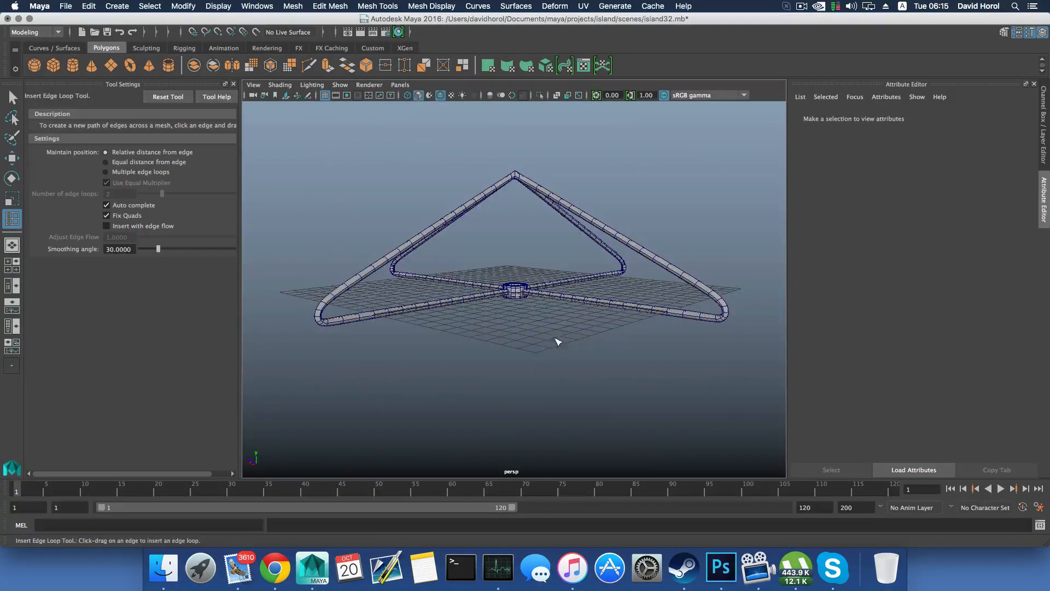
scroll(549, 343, "up", 5)
scroll(544, 341, "down", 6)
scroll(550, 347, "up", 5)
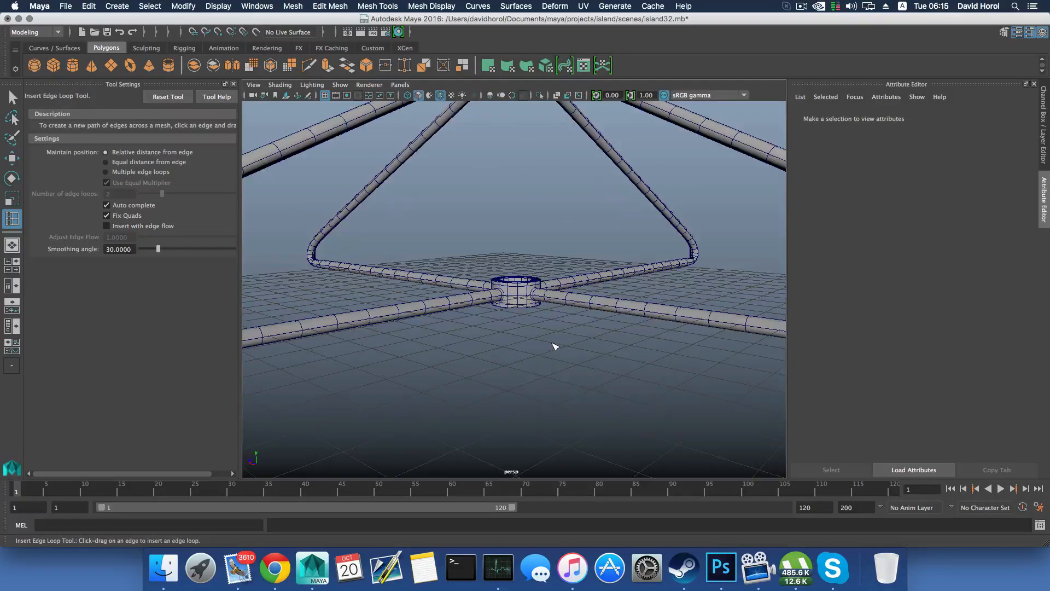
scroll(607, 361, "down", 5)
left_click_drag(438, 352, 552, 364, "alt")
scroll(578, 339, "down", 3)
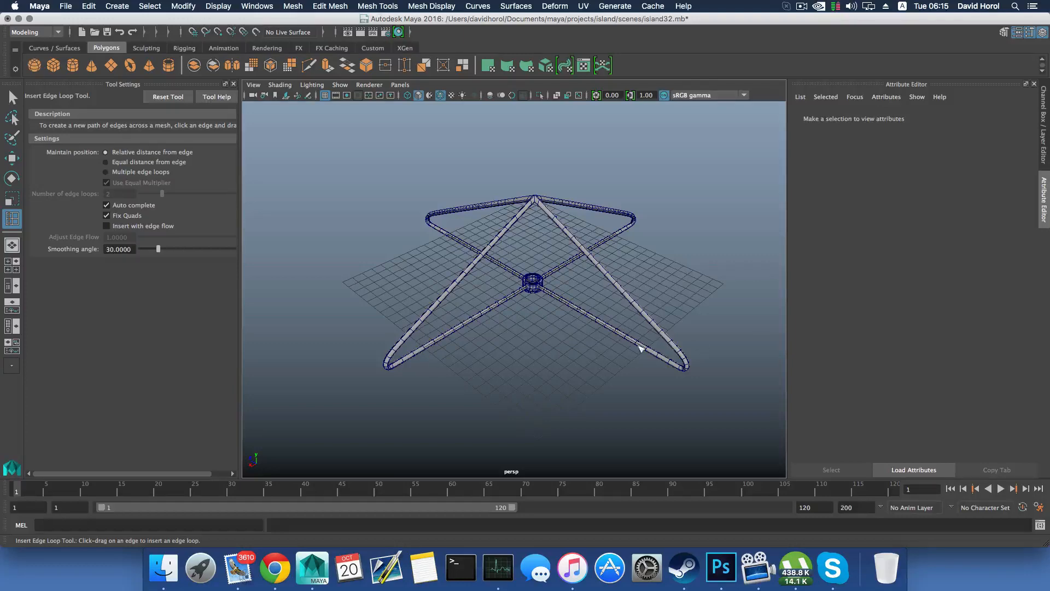
left_click_drag(553, 347, 387, 318, "alt")
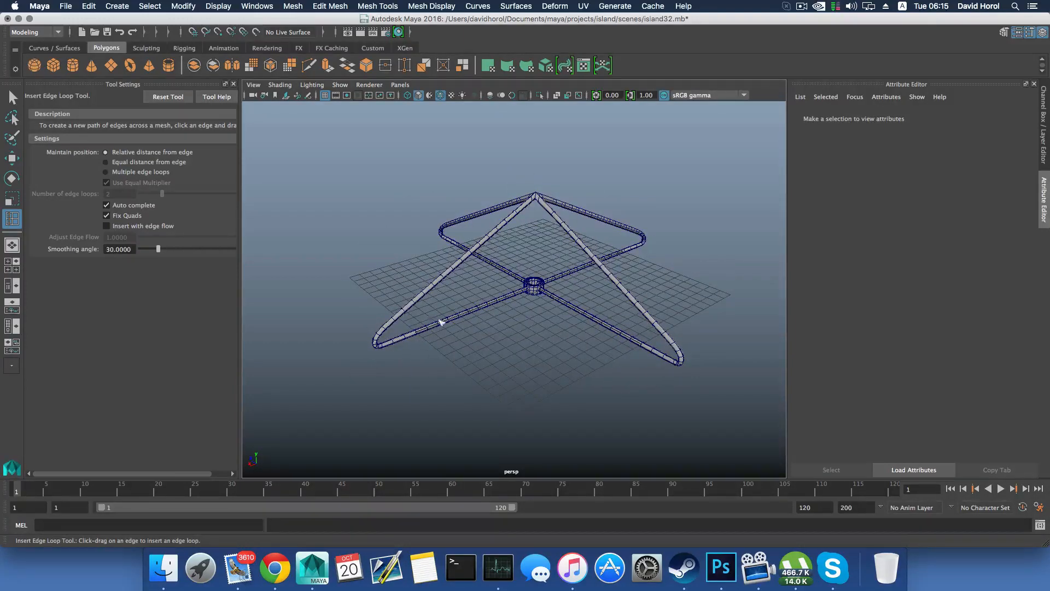
left_click_drag(581, 325, 459, 374, "alt")
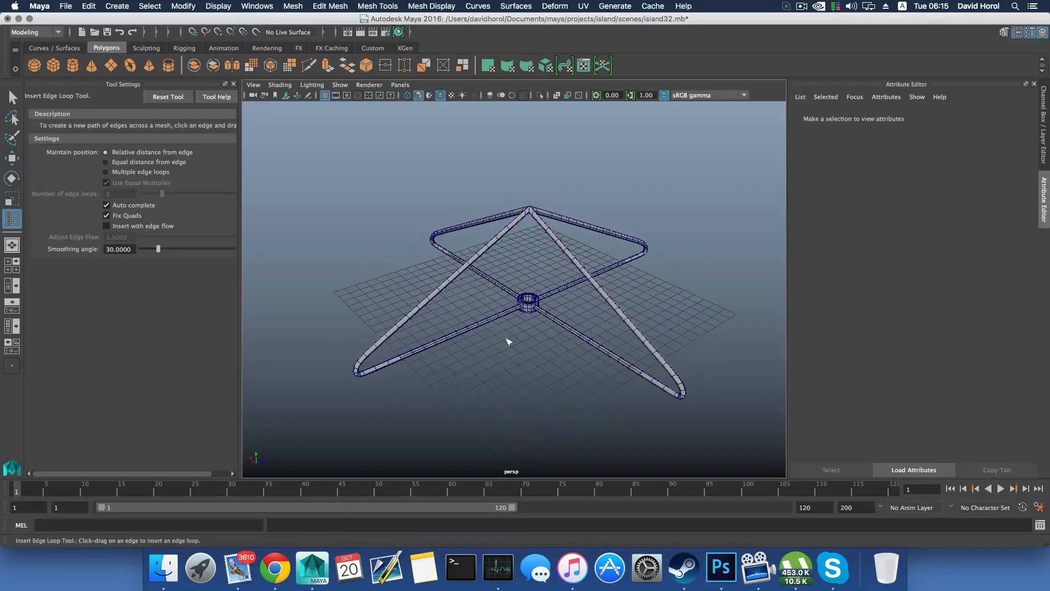
left_click_drag(508, 342, 555, 307, "alt")
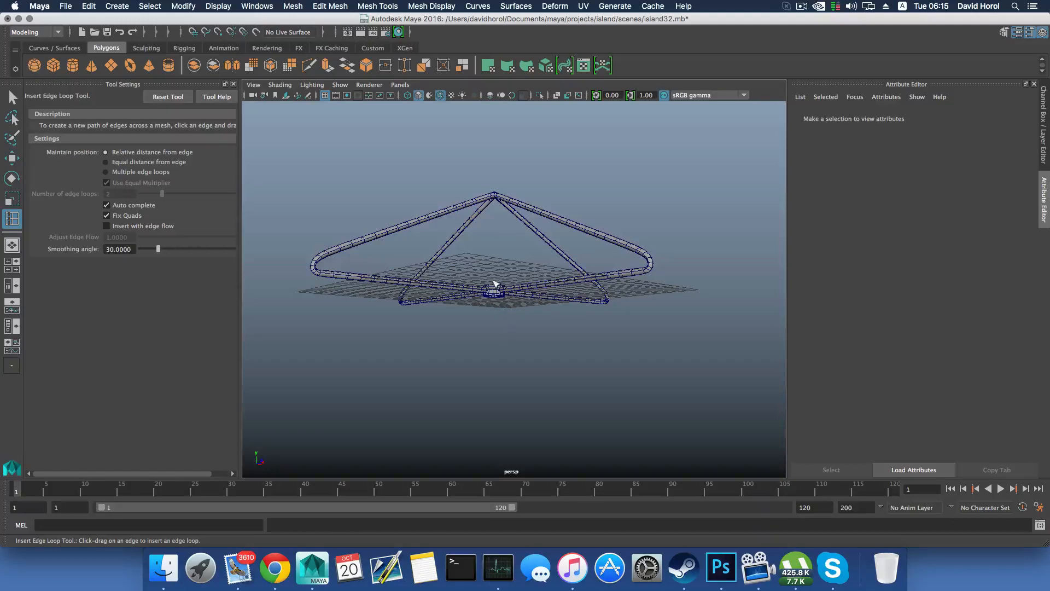
left_click_drag(494, 283, 661, 340, "alt")
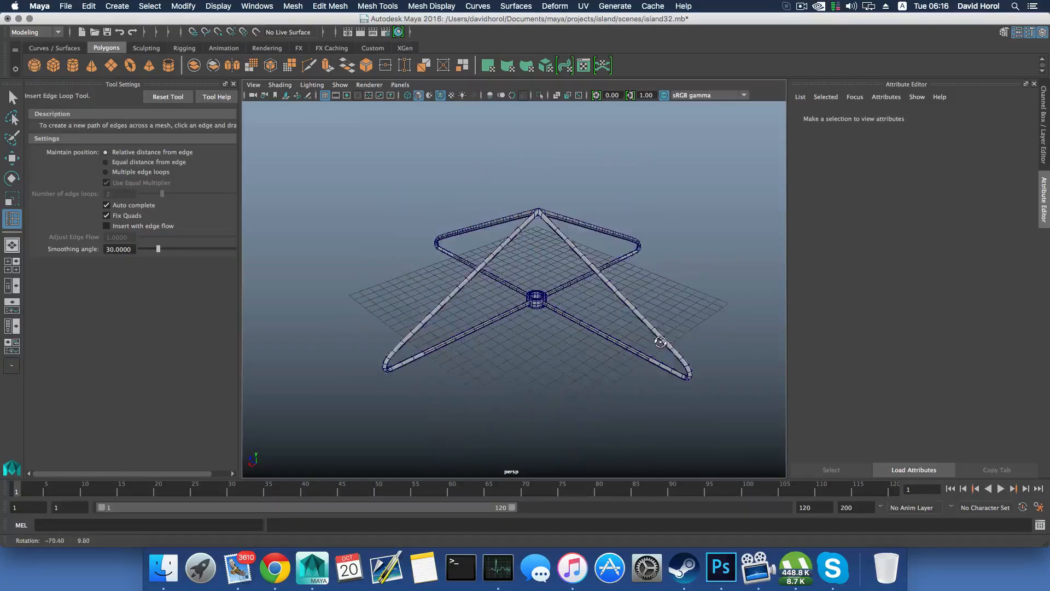
Step: Save the current scene
left_click(67, 6)
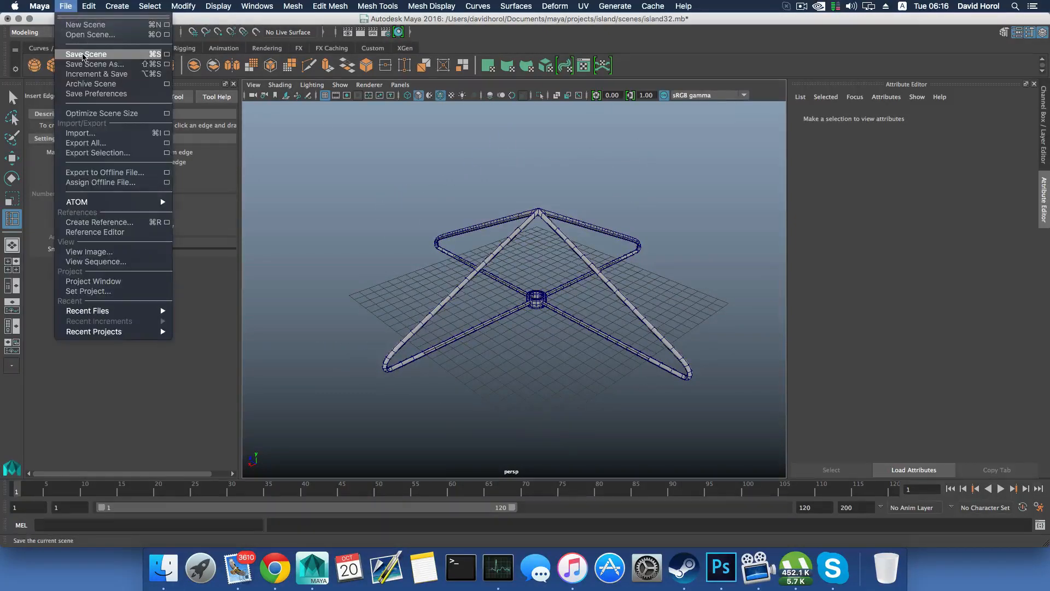
left_click(84, 55)
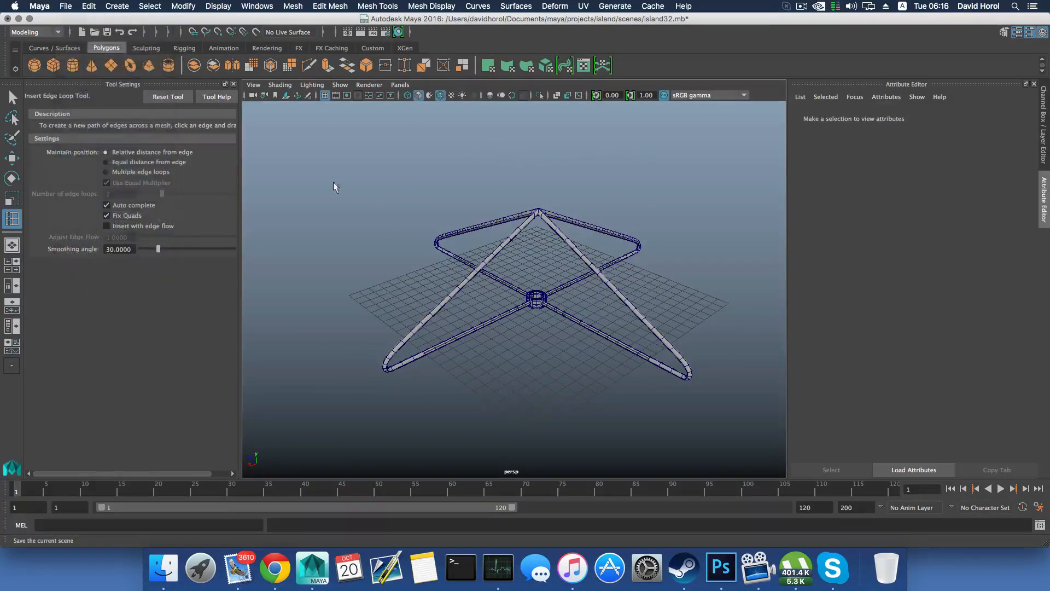
Step: Show the Channel Box / Layer Editor with the scene's display layers
scroll(609, 253, "down", 2)
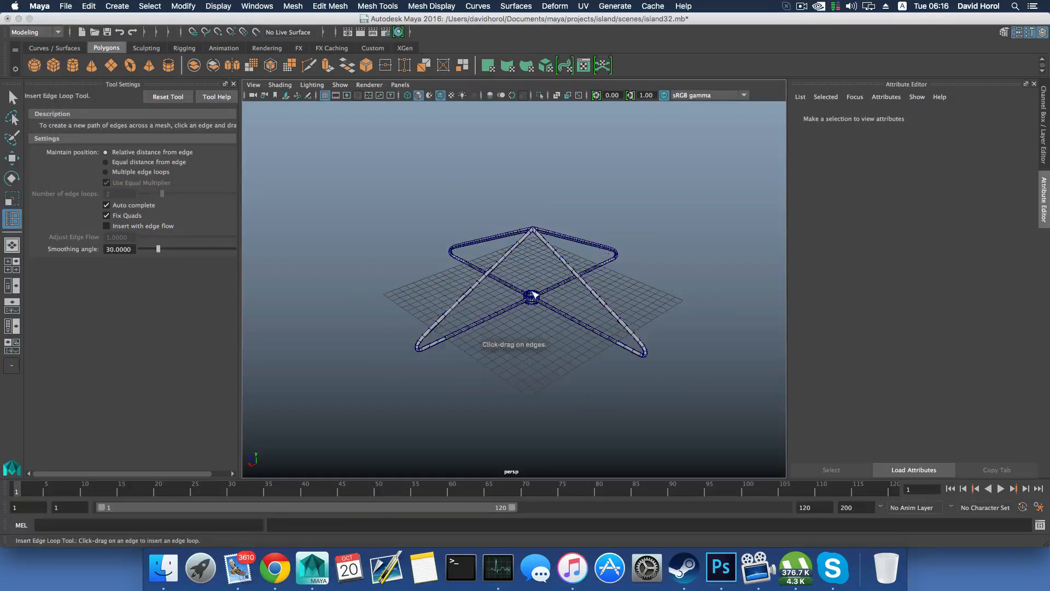
left_click_drag(534, 295, 572, 274, "alt")
scroll(547, 277, "up", 3)
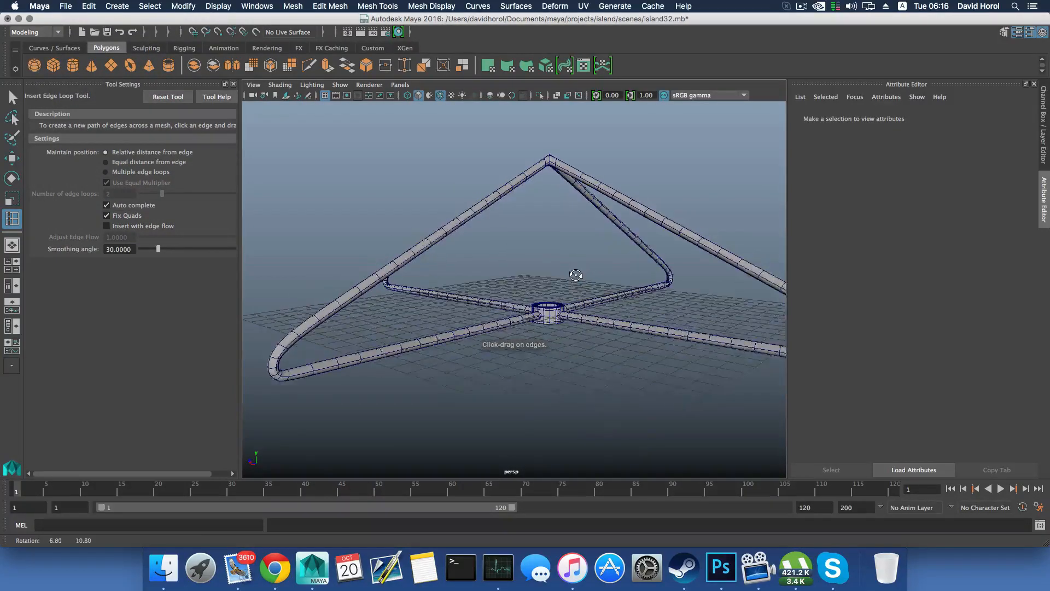
middle_click_drag(572, 274, 522, 276, "alt")
right_click_drag(523, 276, 476, 270, "alt")
left_click_drag(530, 272, 687, 263, "alt")
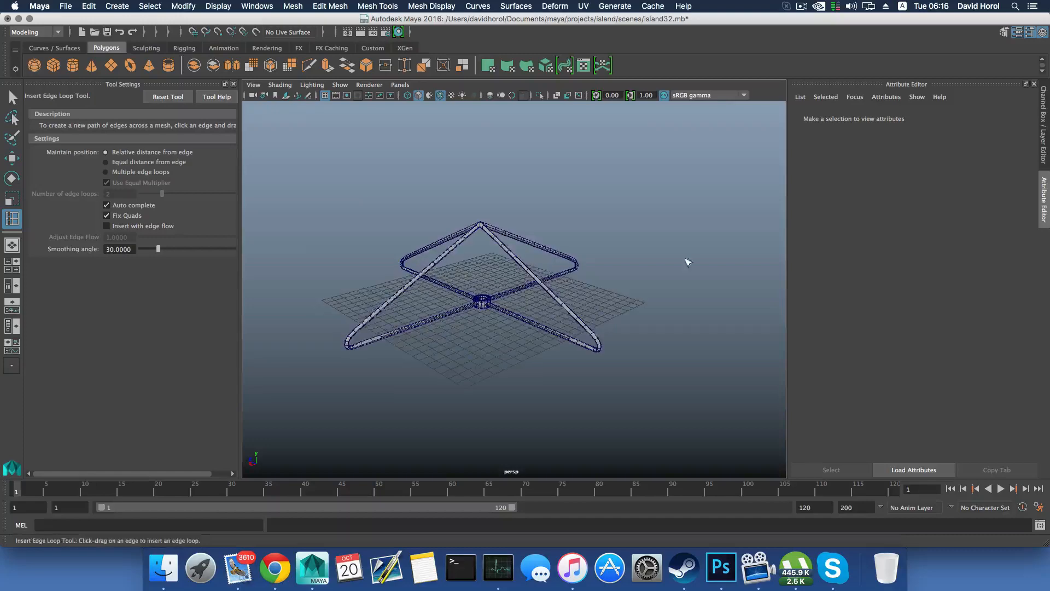
left_click(1042, 32)
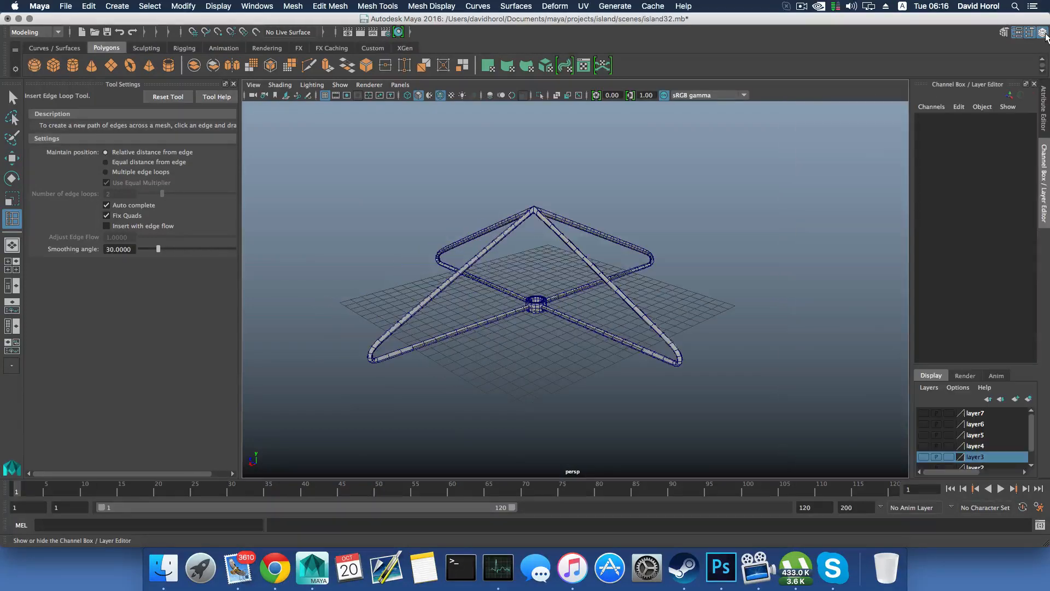